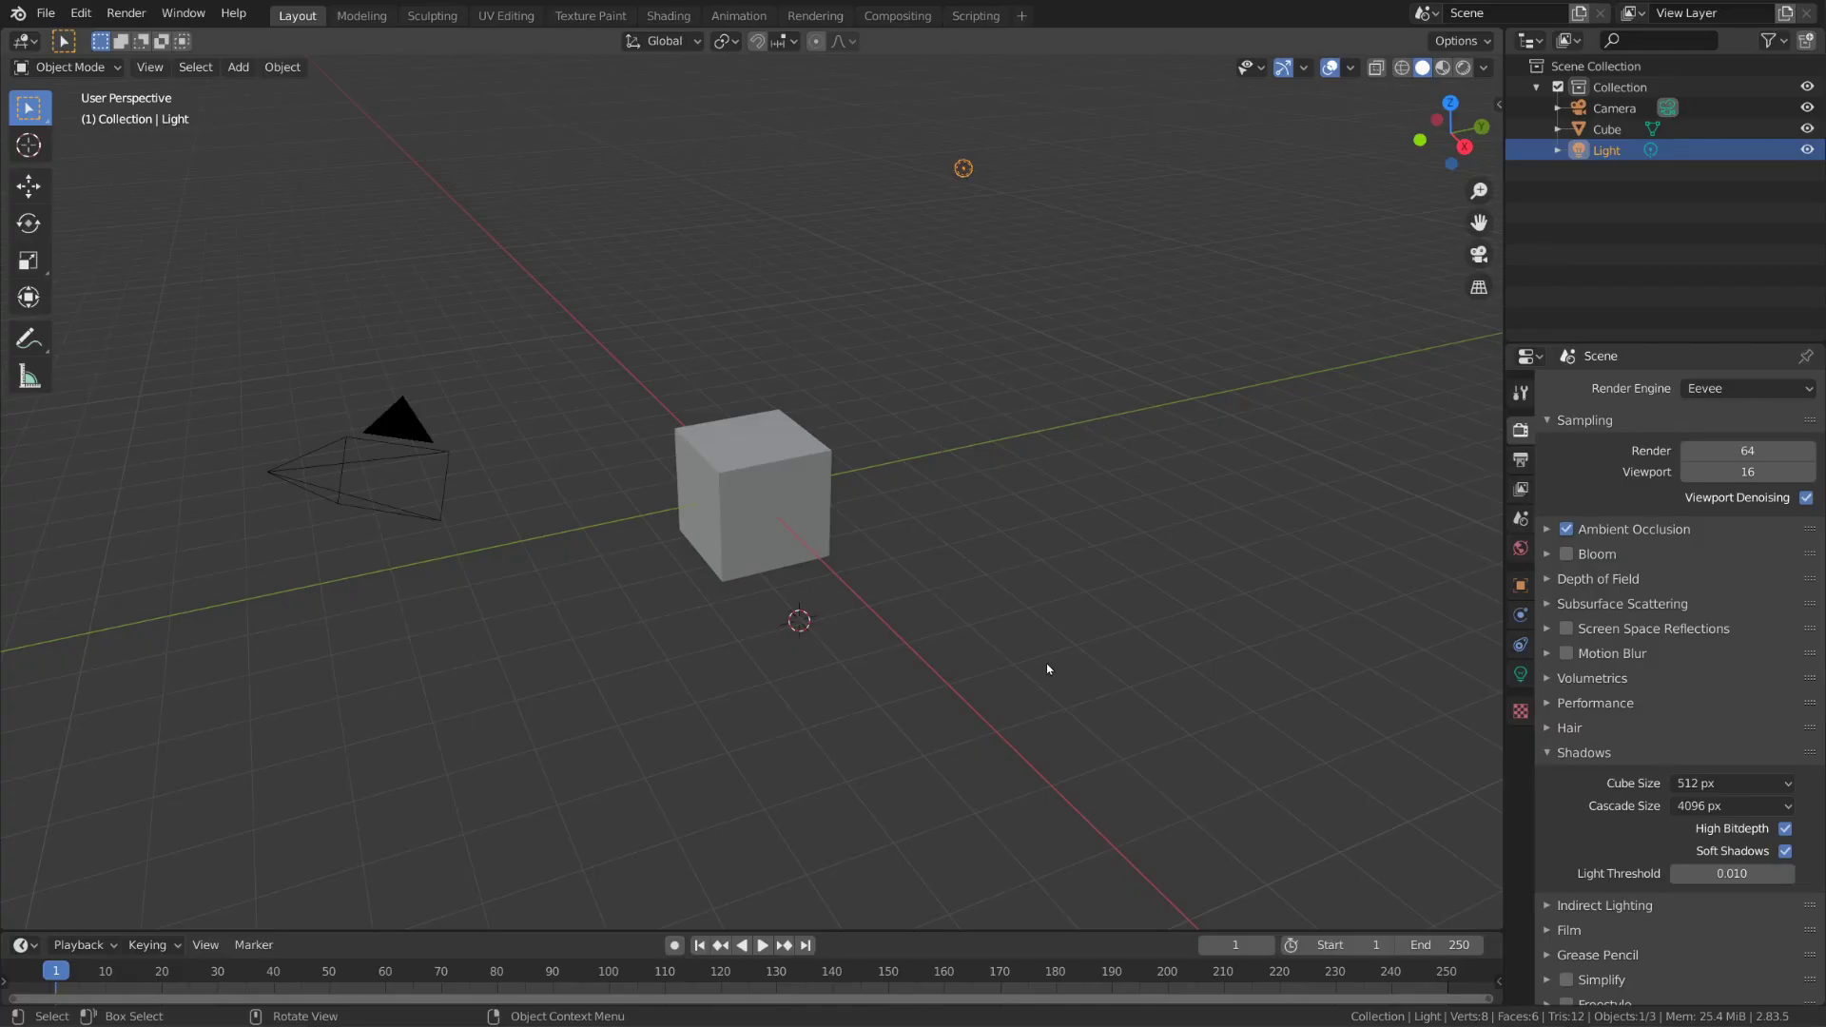
# Delete the default cube from the scene
pyautogui.click(769, 520)
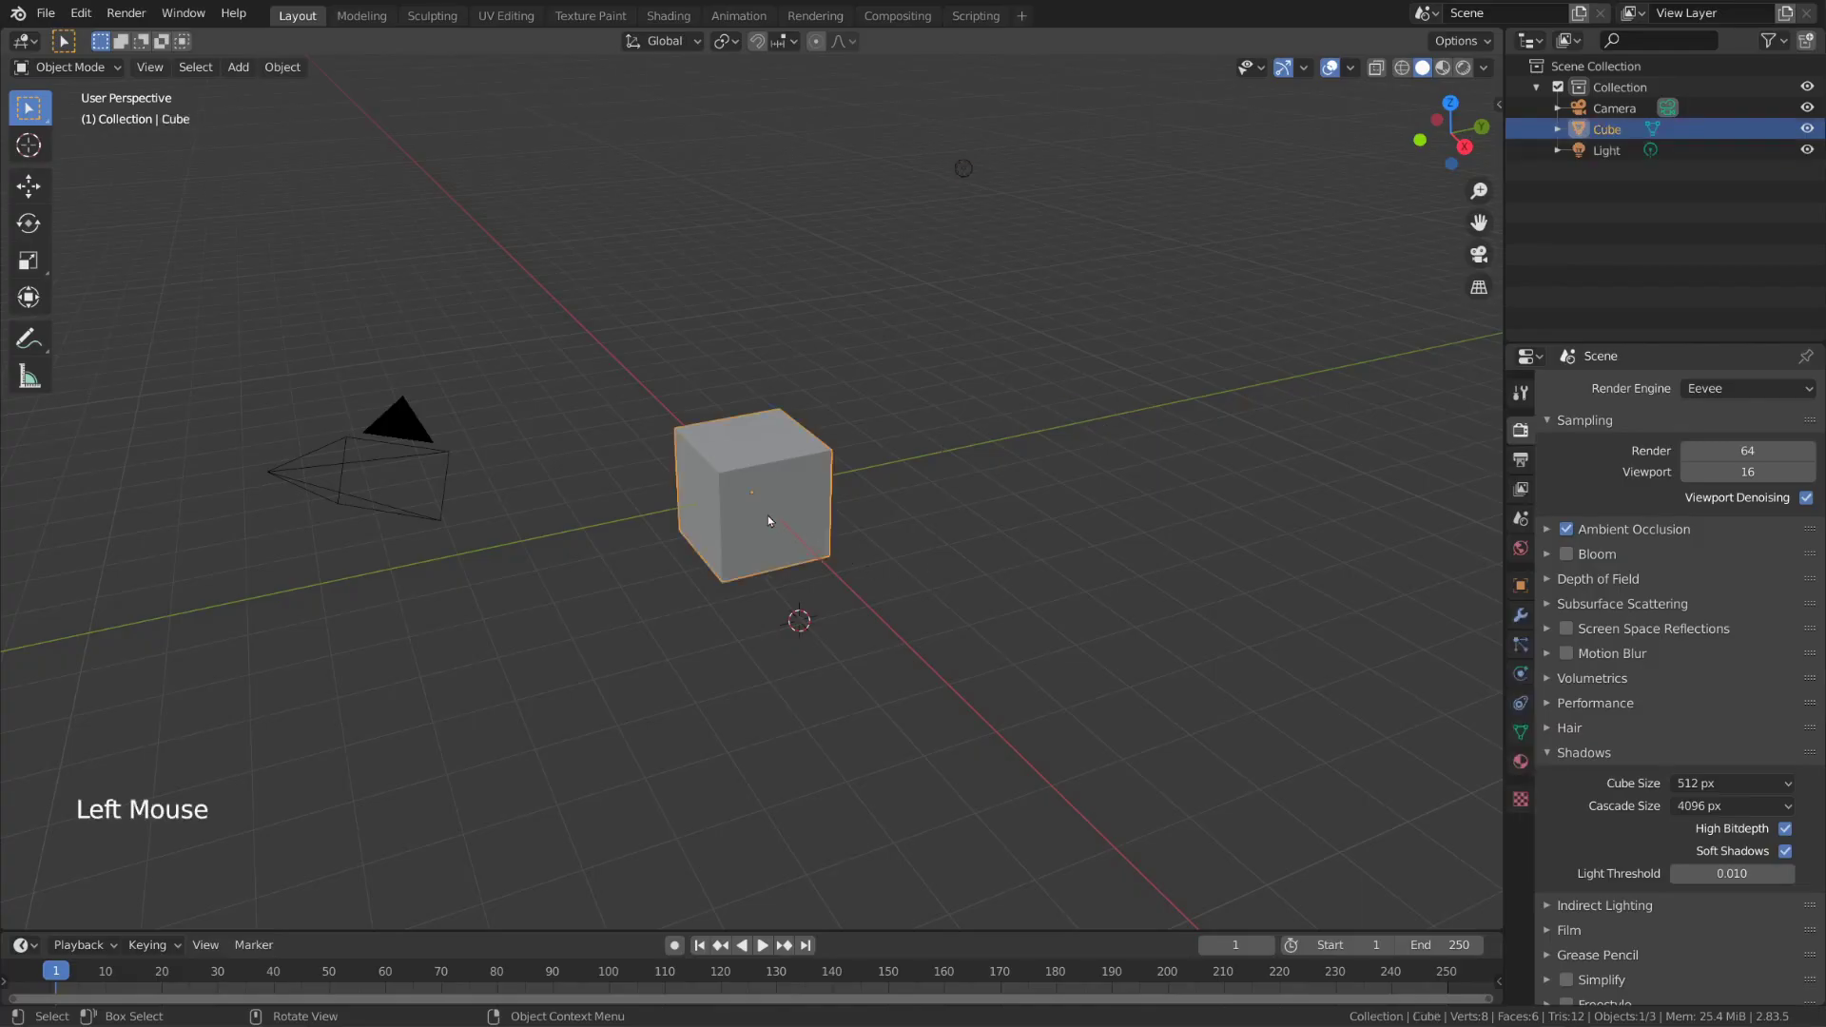
pyautogui.press('x')
pyautogui.click(1224, 521)
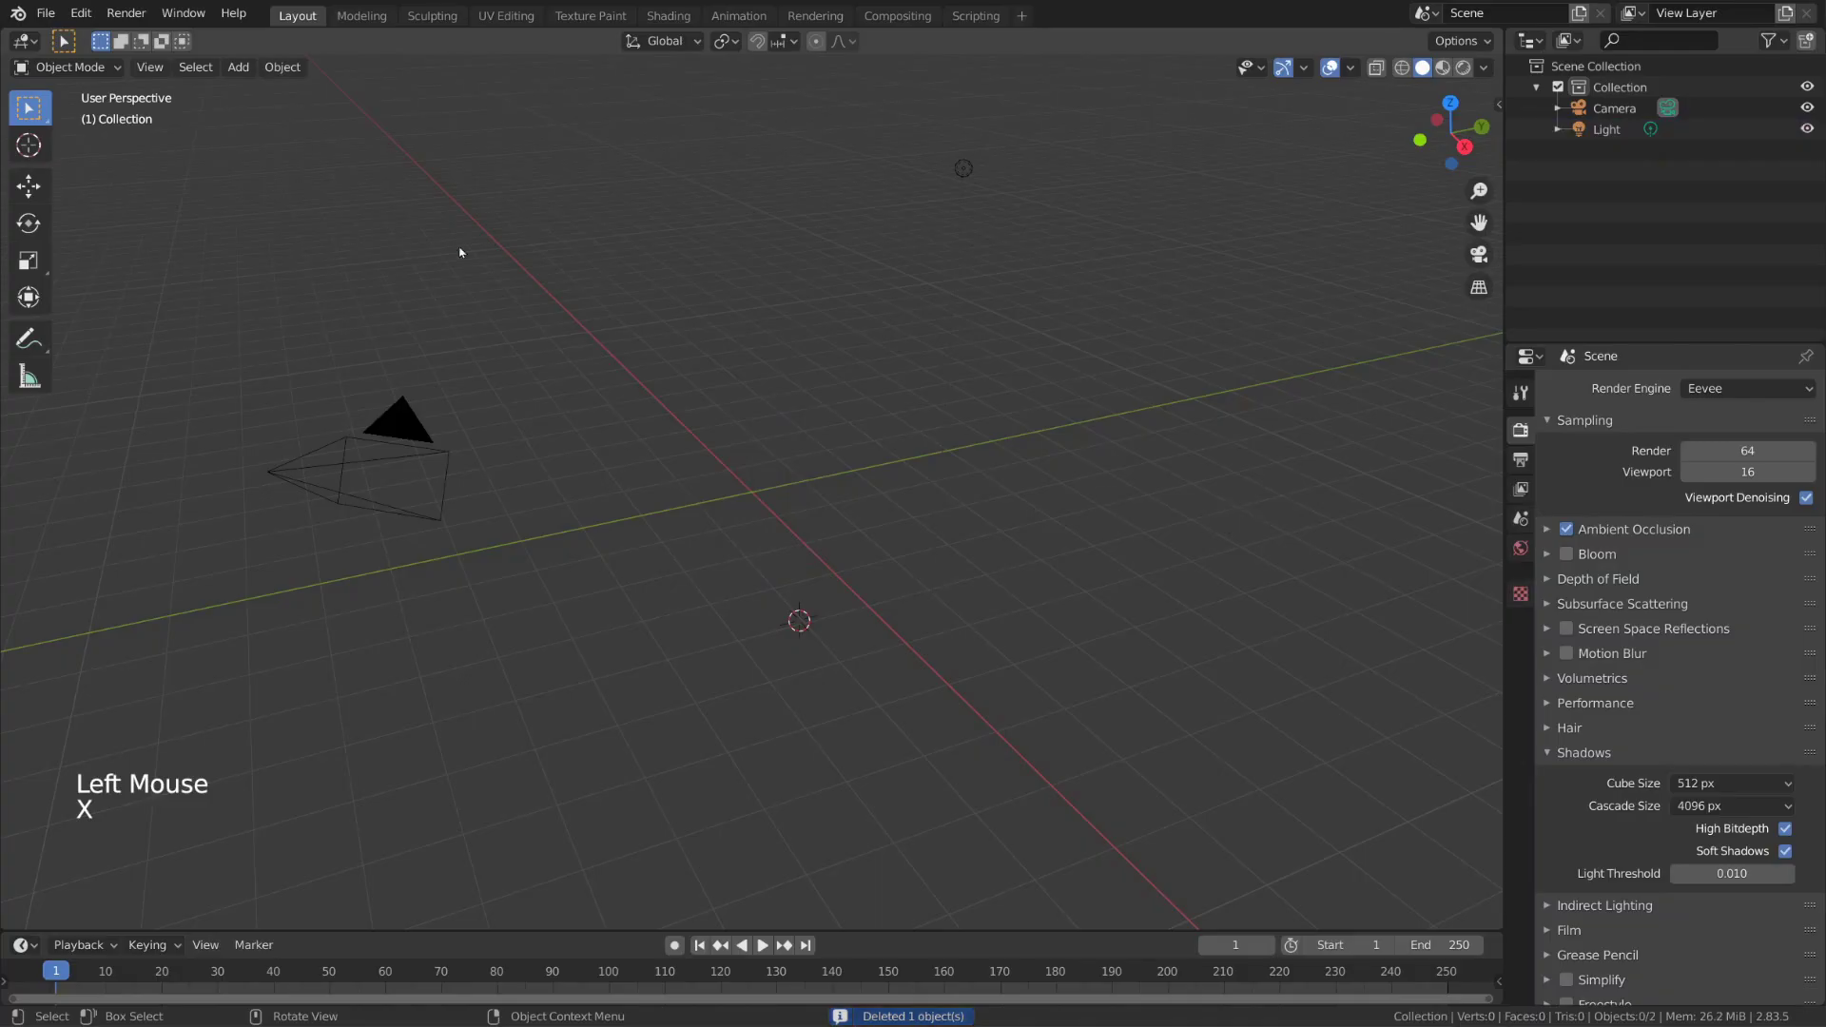
# Append the BG_Alleyway collection from Alleyway_BG.blend in the Final folder
pyautogui.click(48, 13)
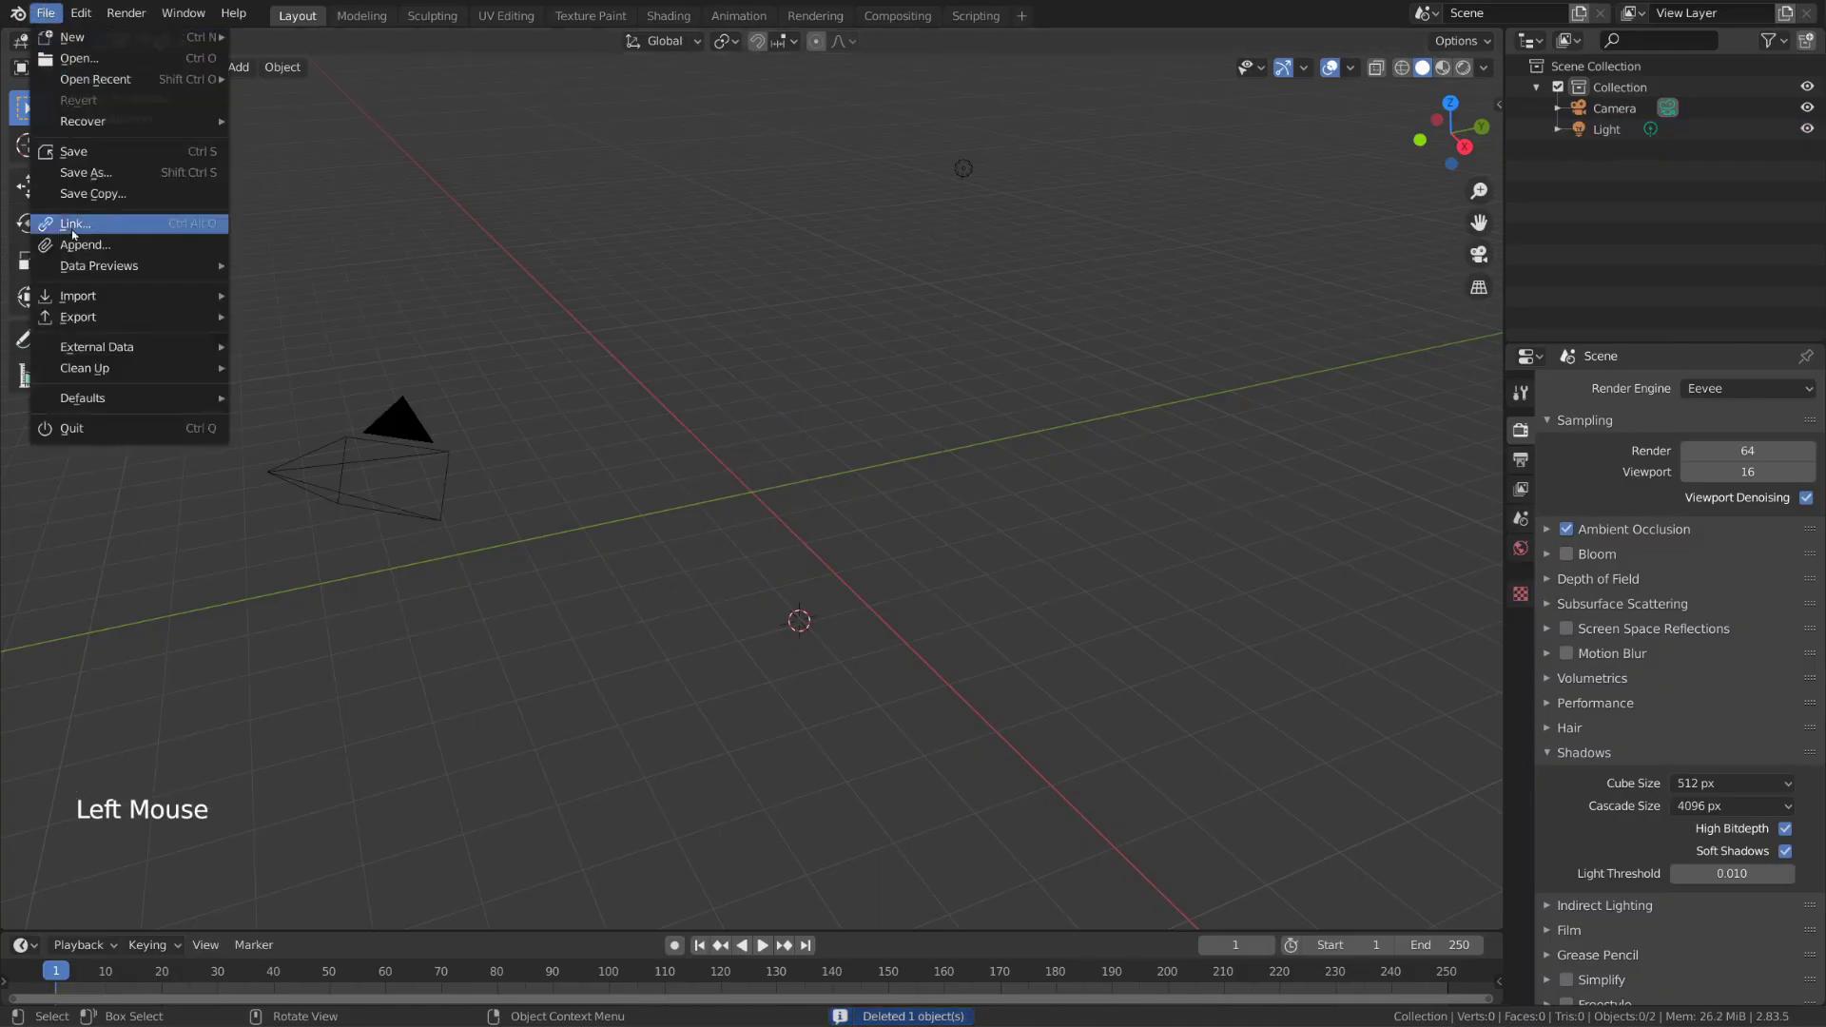
pyautogui.click(187, 245)
pyautogui.click(114, 401)
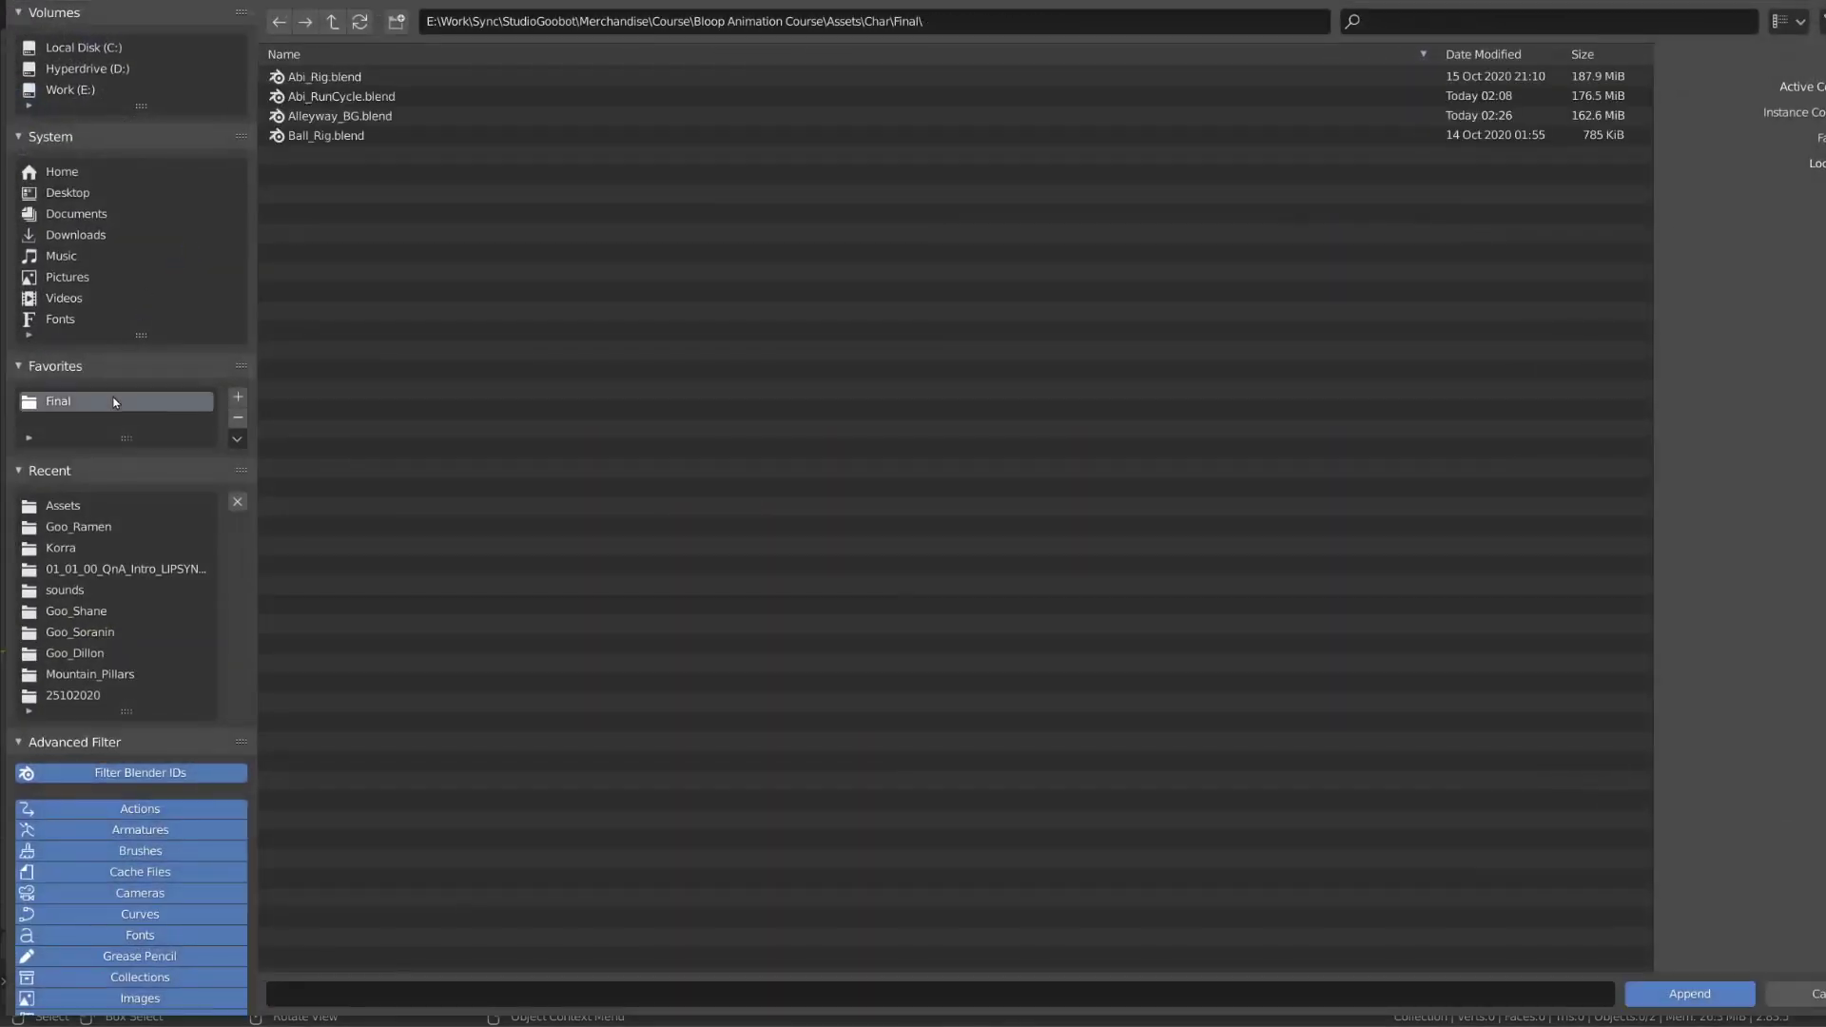
pyautogui.doubleClick(361, 117)
pyautogui.doubleClick(357, 135)
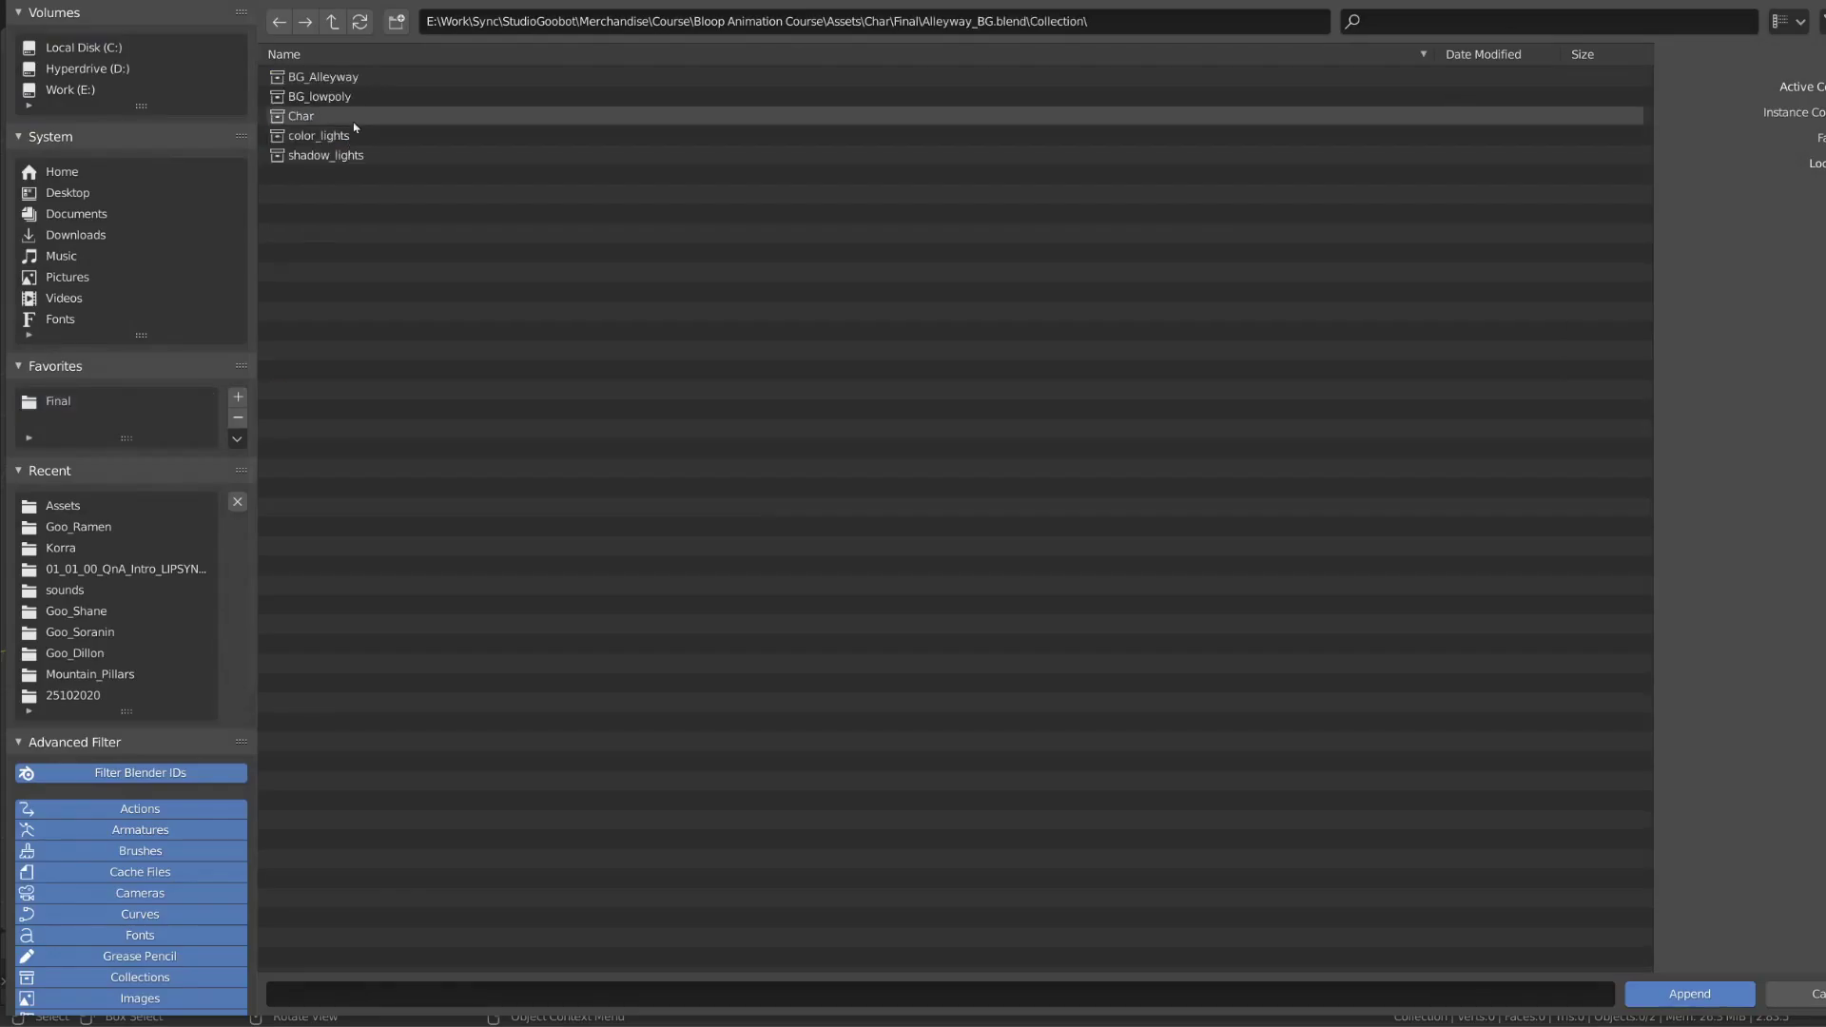
pyautogui.click(333, 78)
pyautogui.doubleClick(392, 74)
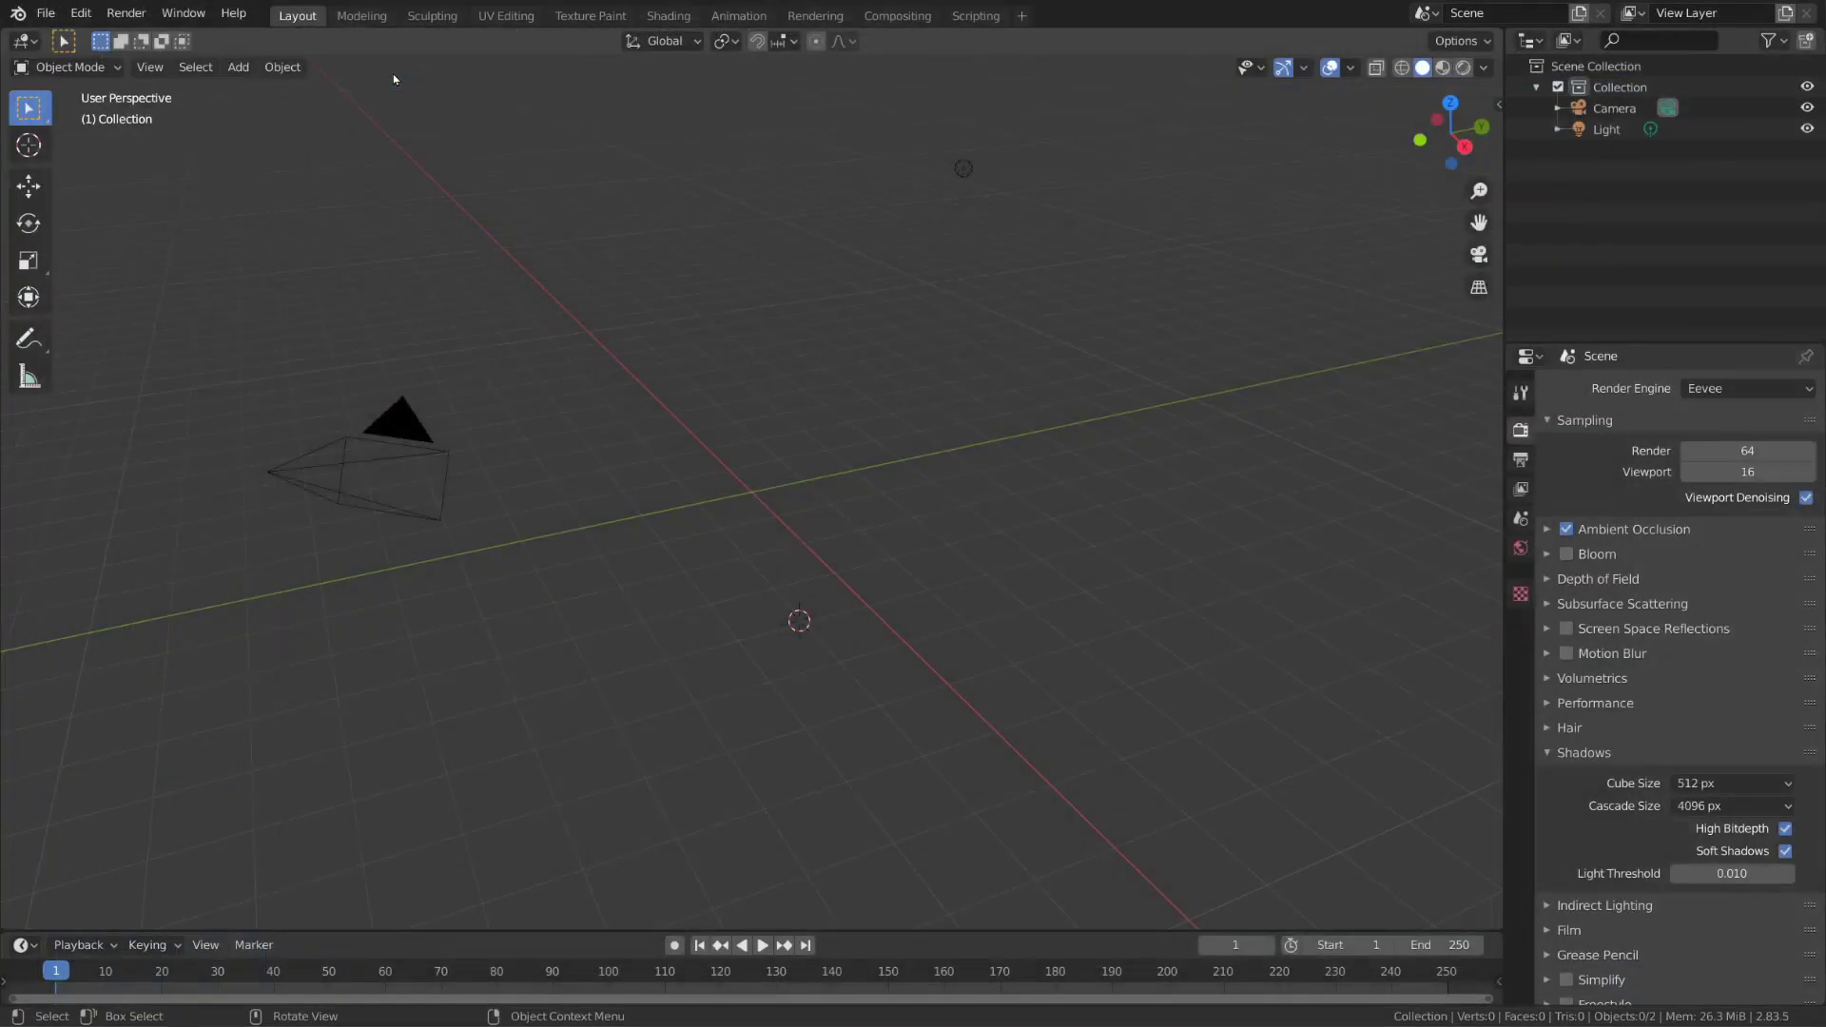
pyautogui.moveTo(1021, 554); pyautogui.dragTo(873, 477, button='middle')
pyautogui.scroll(-2, 937, 559)
pyautogui.scroll(3, 877, 396)
pyautogui.scroll(-2, 875, 466)
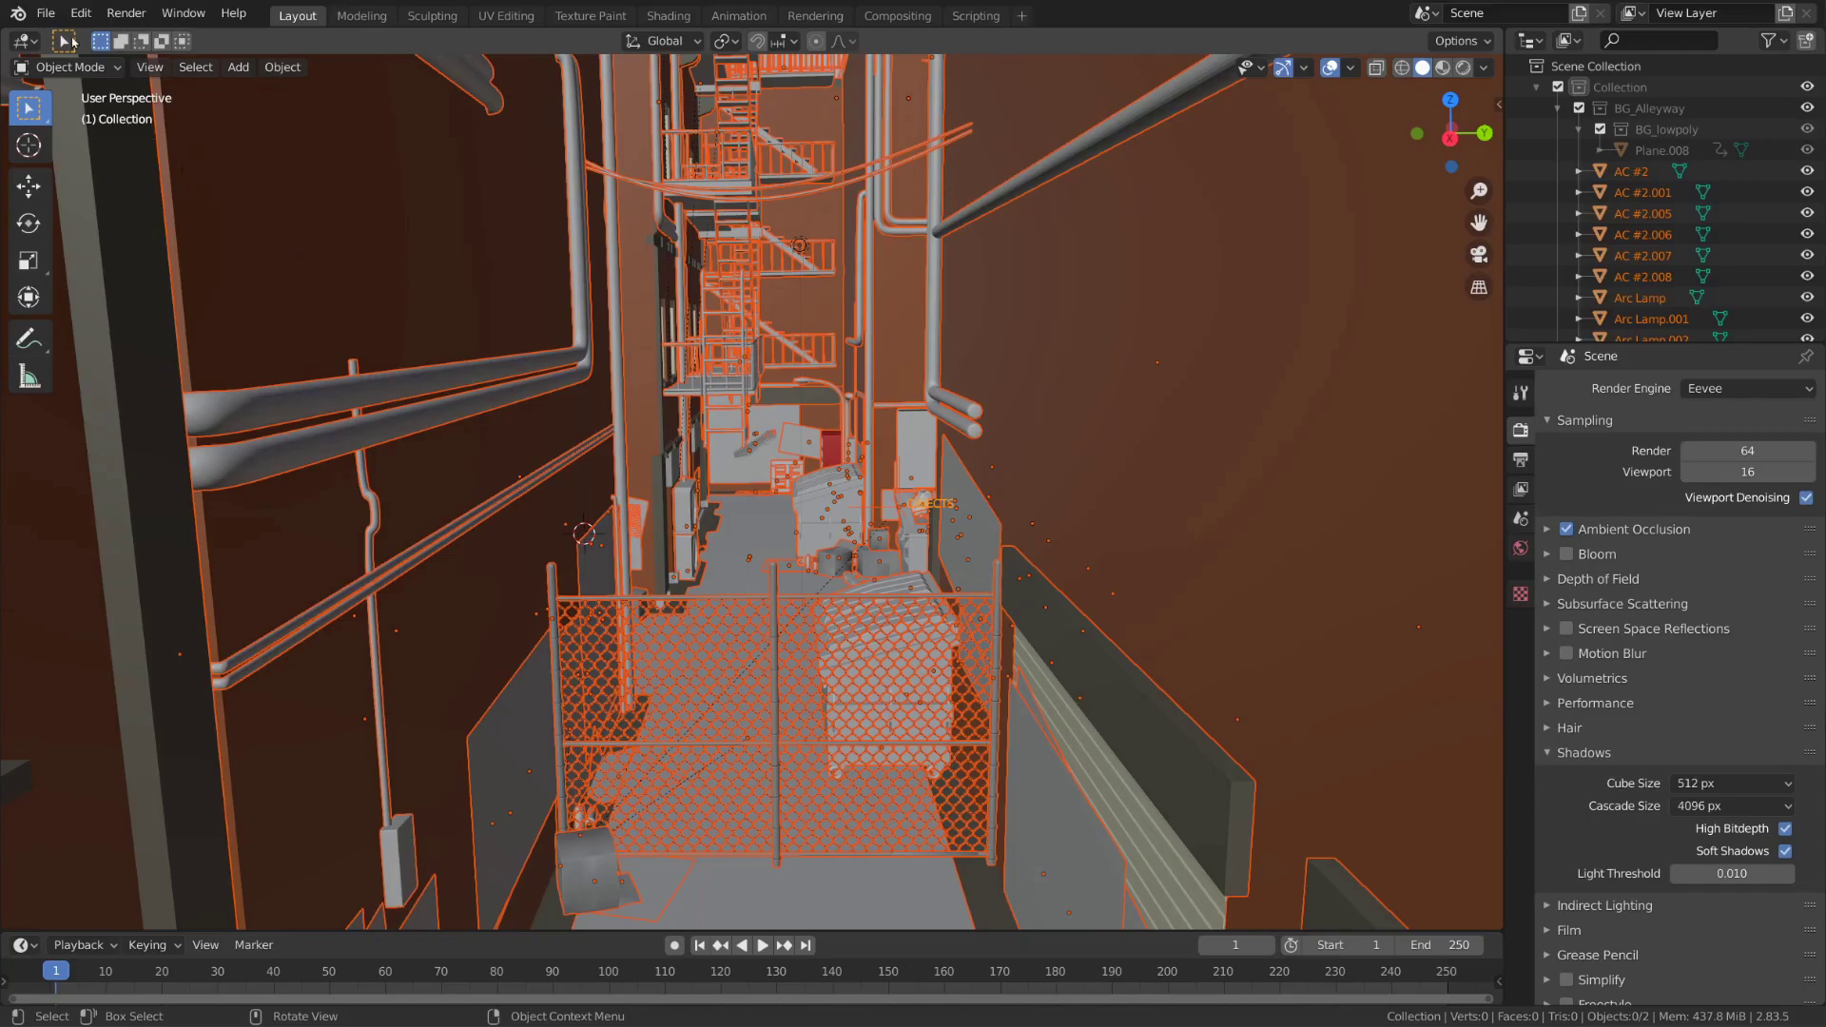
# Append the Character_Rig collection from Abi_Rig.blend in the Final folder
pyautogui.click(46, 13)
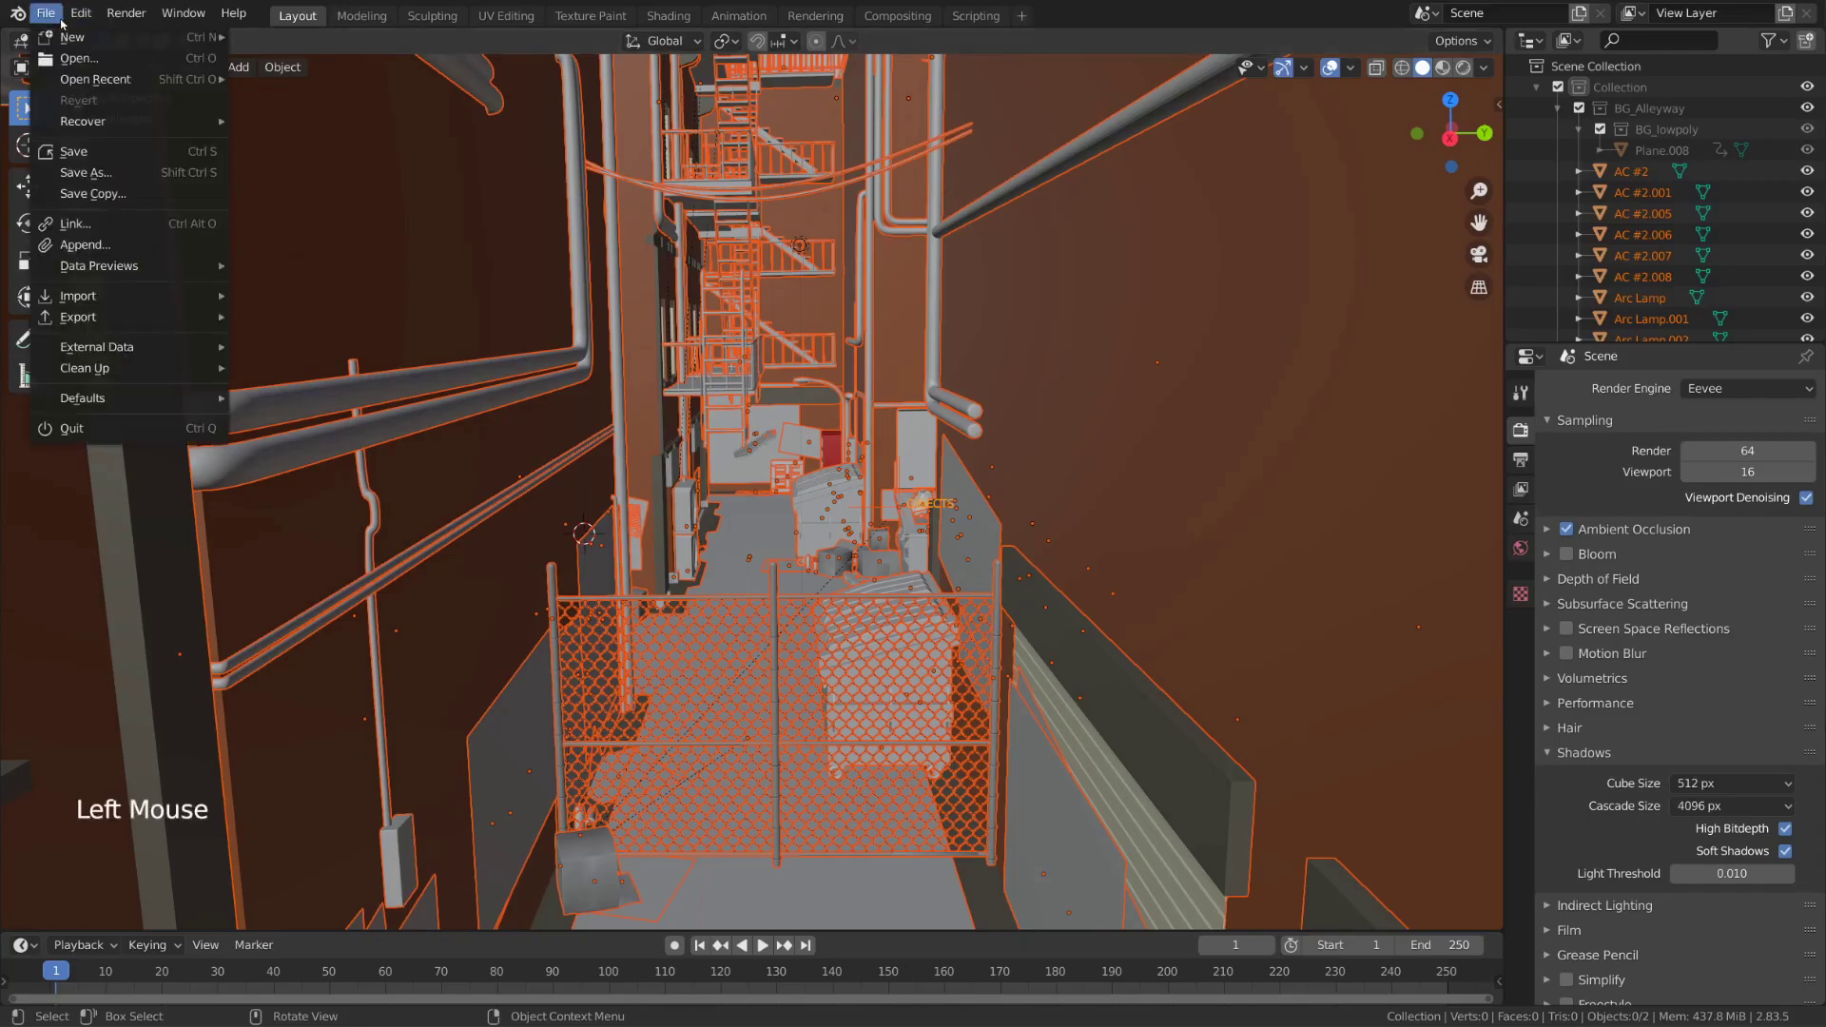
pyautogui.click(126, 245)
pyautogui.click(118, 402)
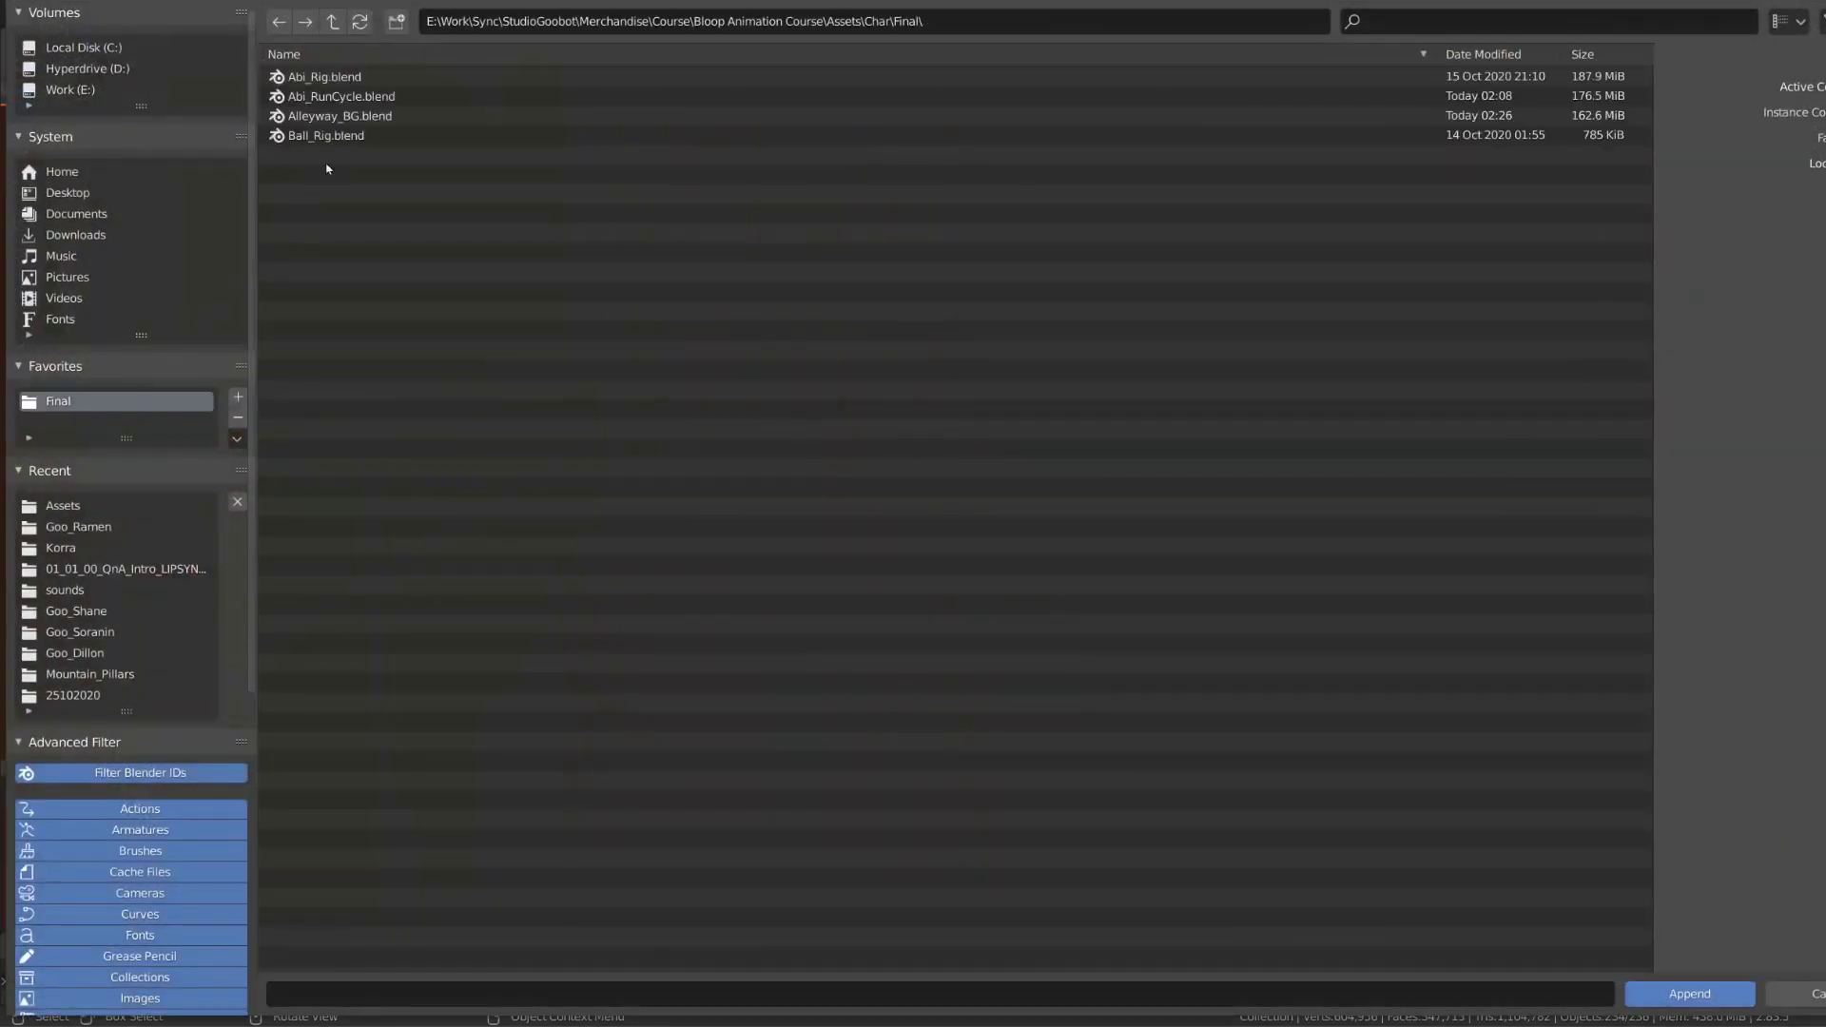
pyautogui.doubleClick(381, 78)
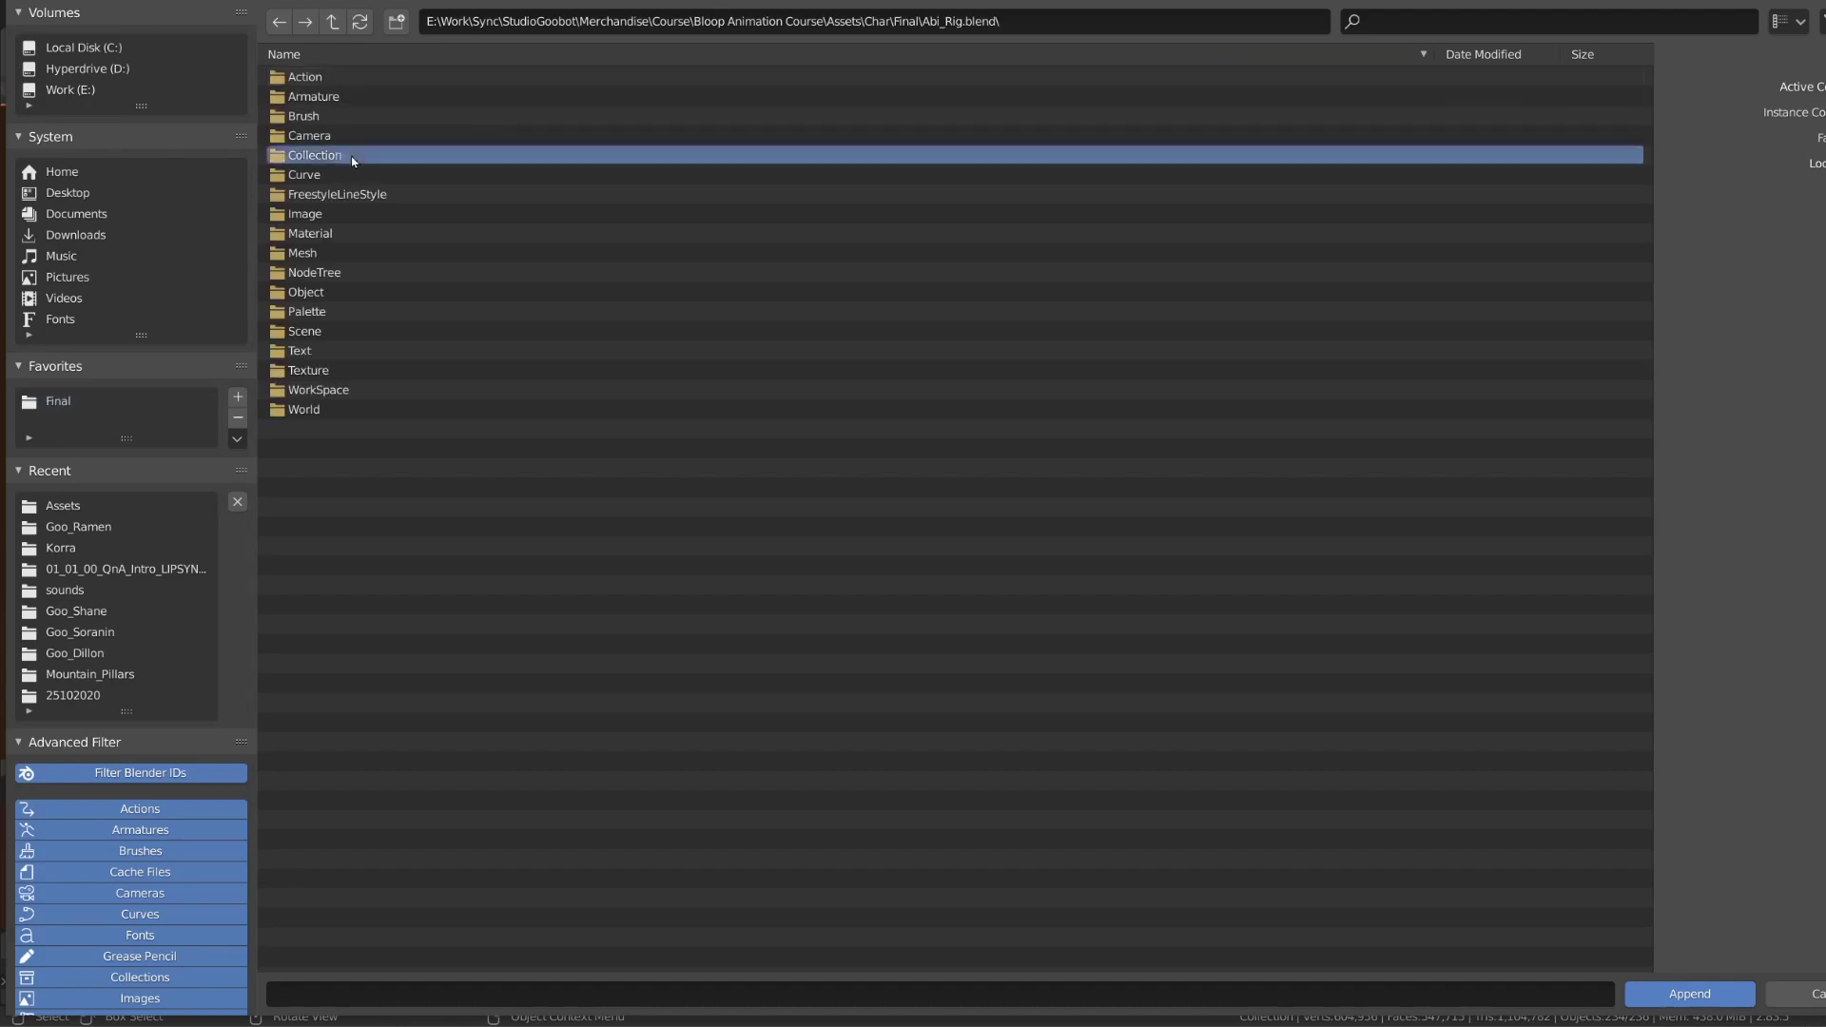
pyautogui.doubleClick(366, 155)
pyautogui.click(384, 78)
pyautogui.doubleClick(384, 78)
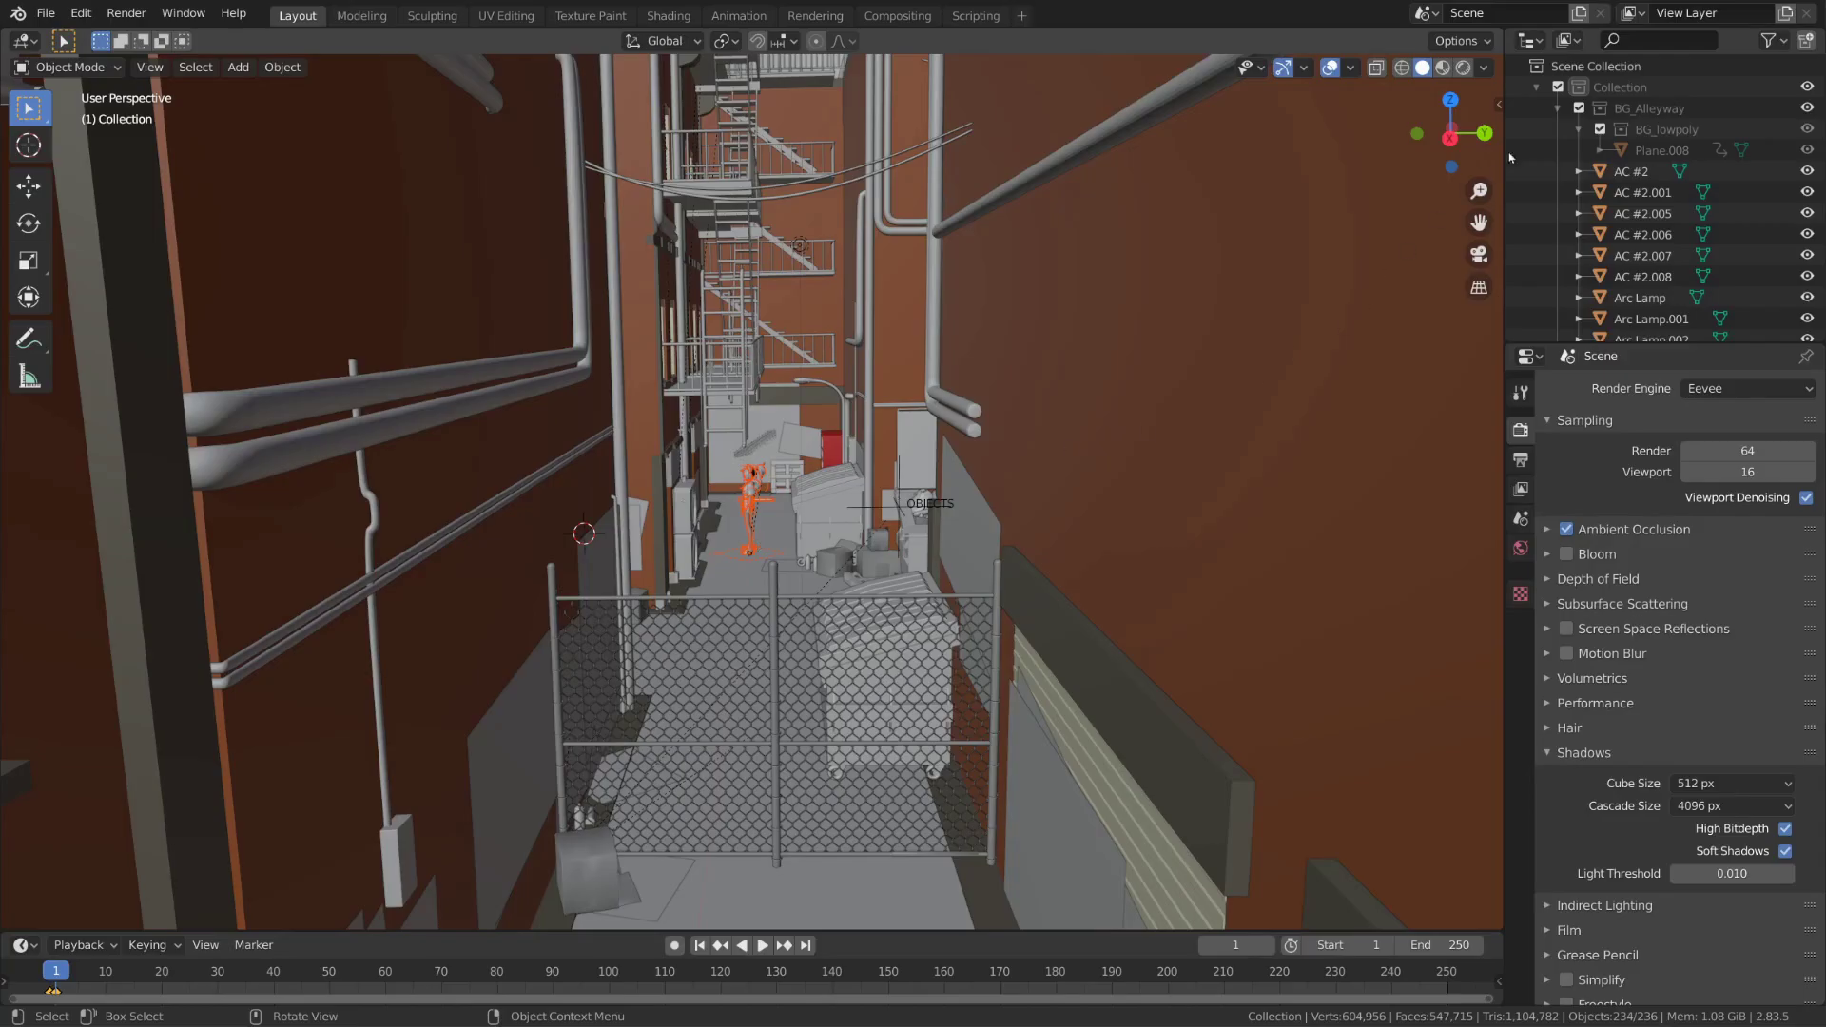
# Collapse the BG_Alleyway and Character_Rig collections and rename their parent collection to BG
pyautogui.click(1556, 107)
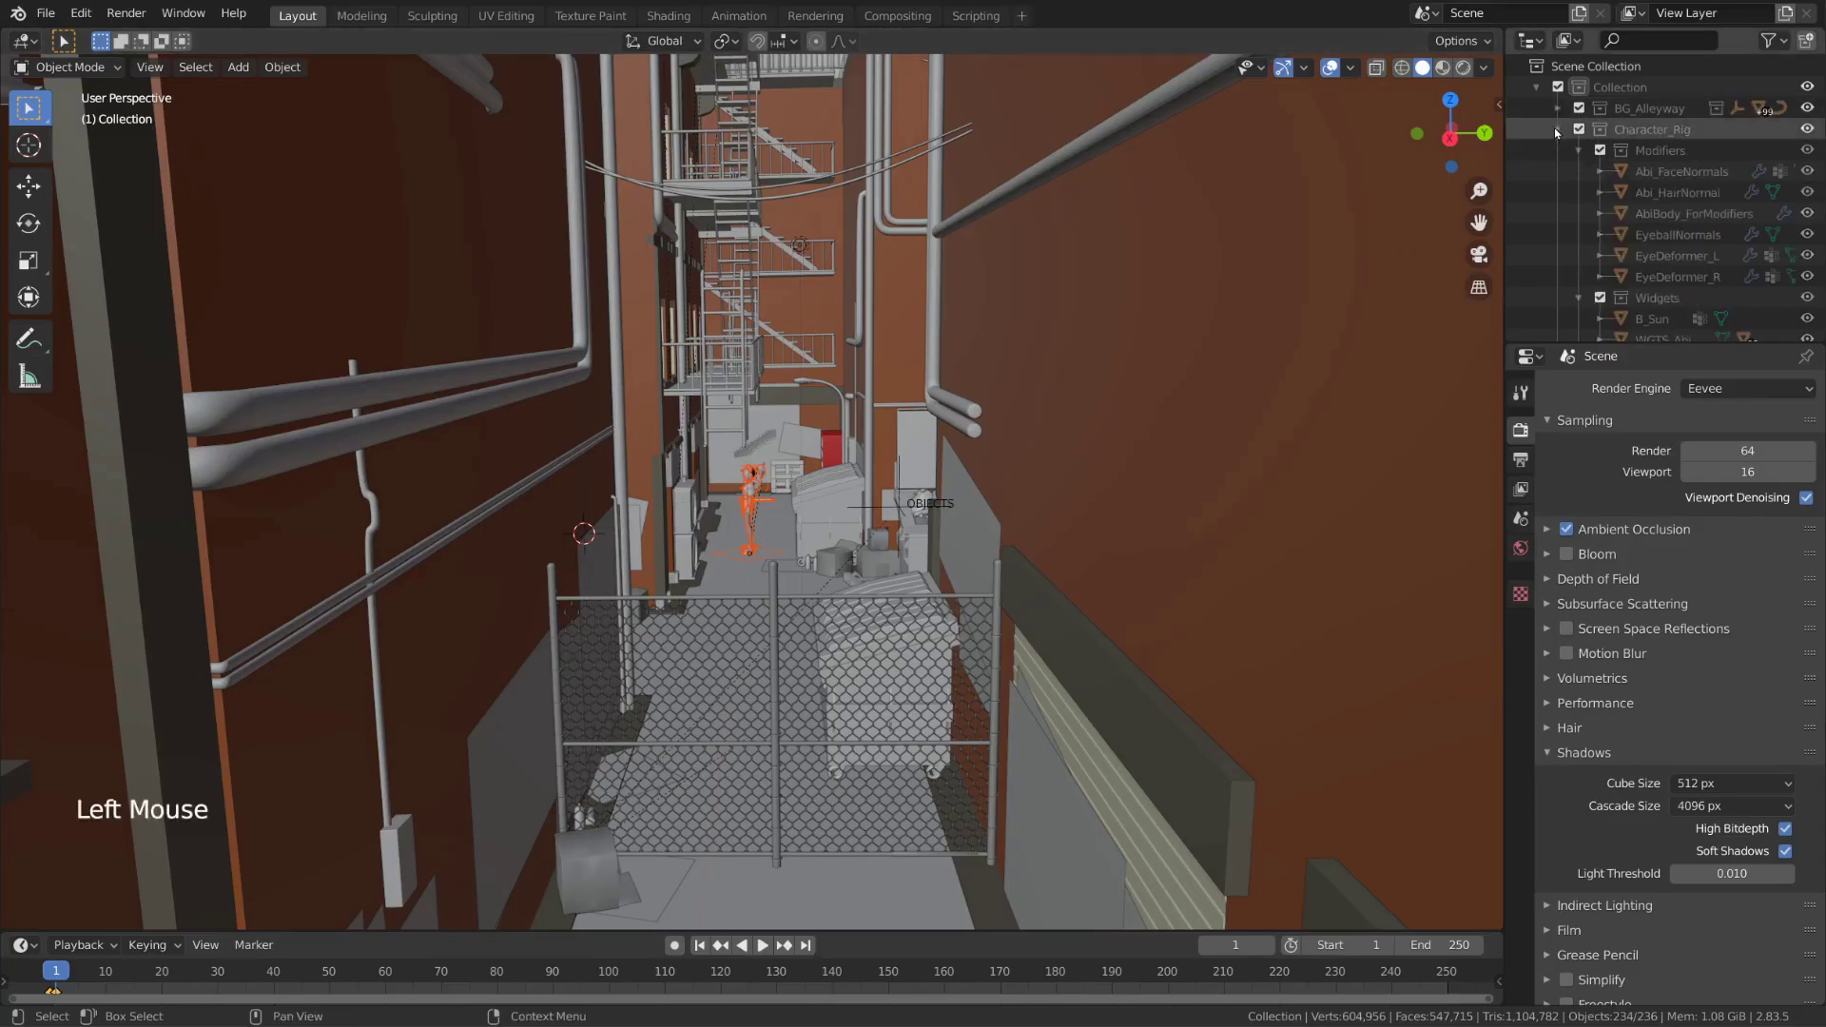
pyautogui.click(1556, 133)
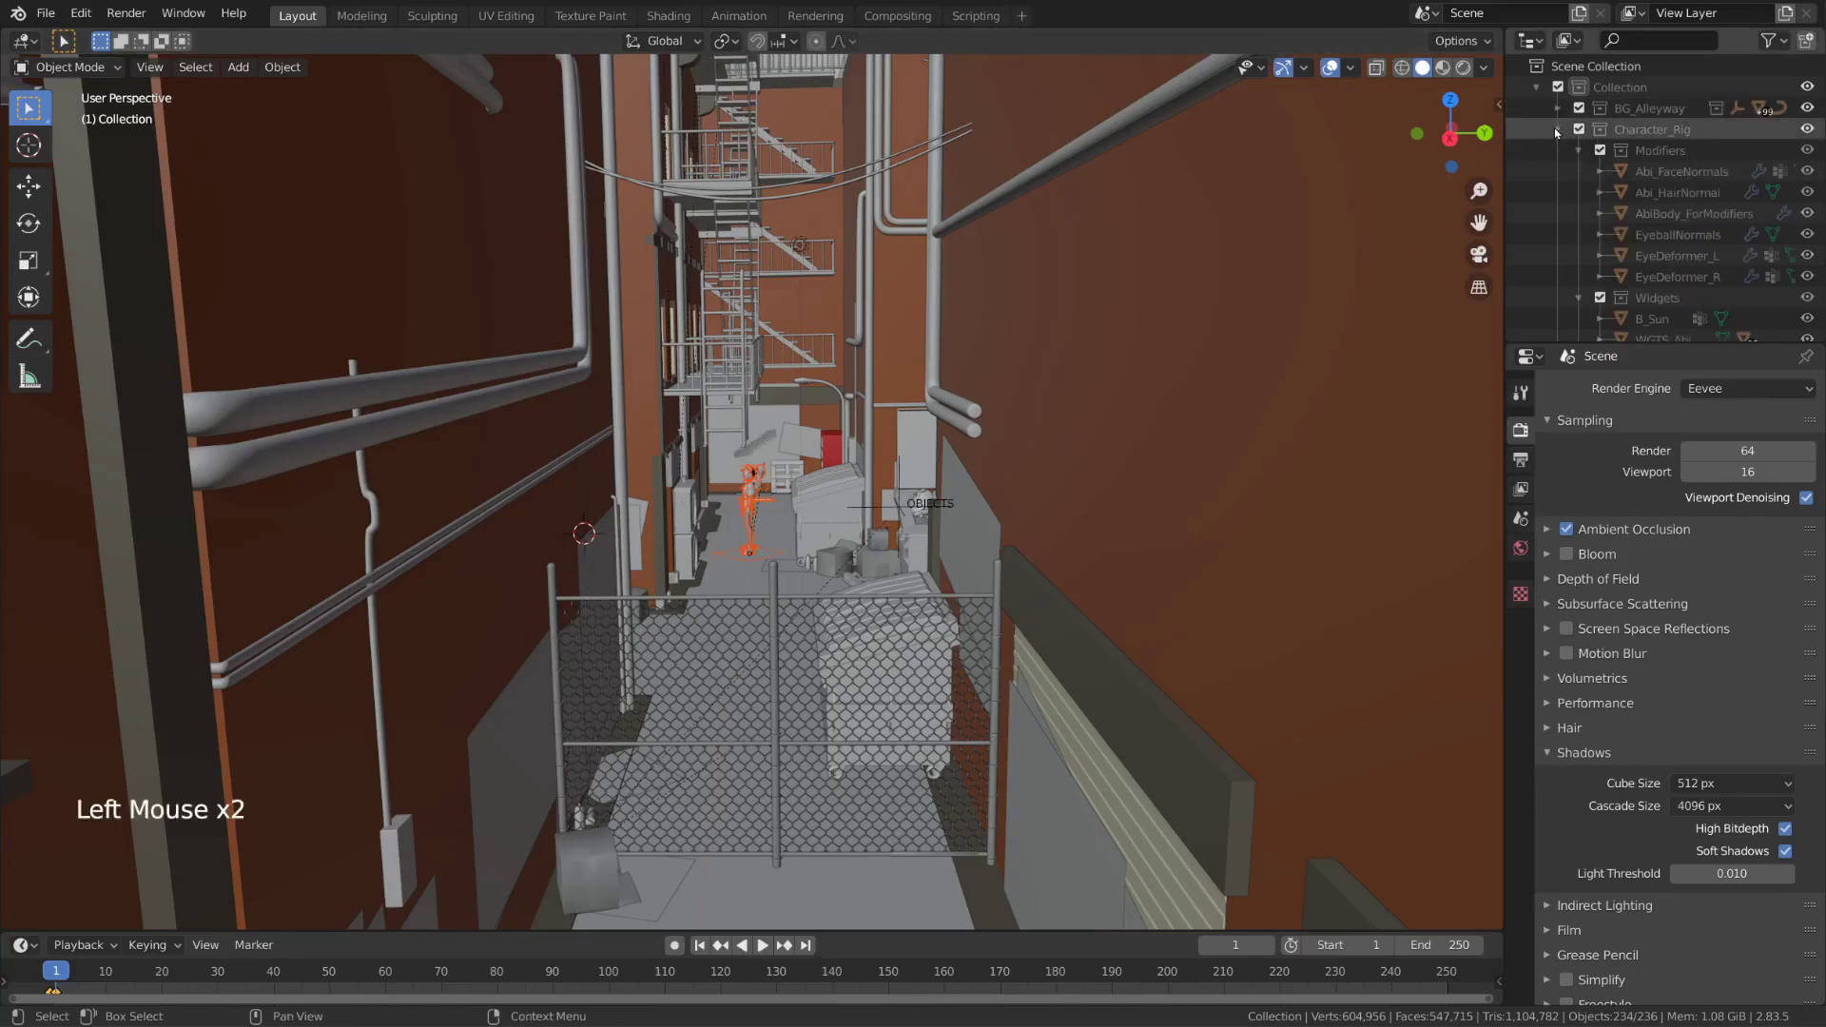
pyautogui.click(1619, 87)
pyautogui.doubleClick(1619, 87)
pyautogui.write('BG')
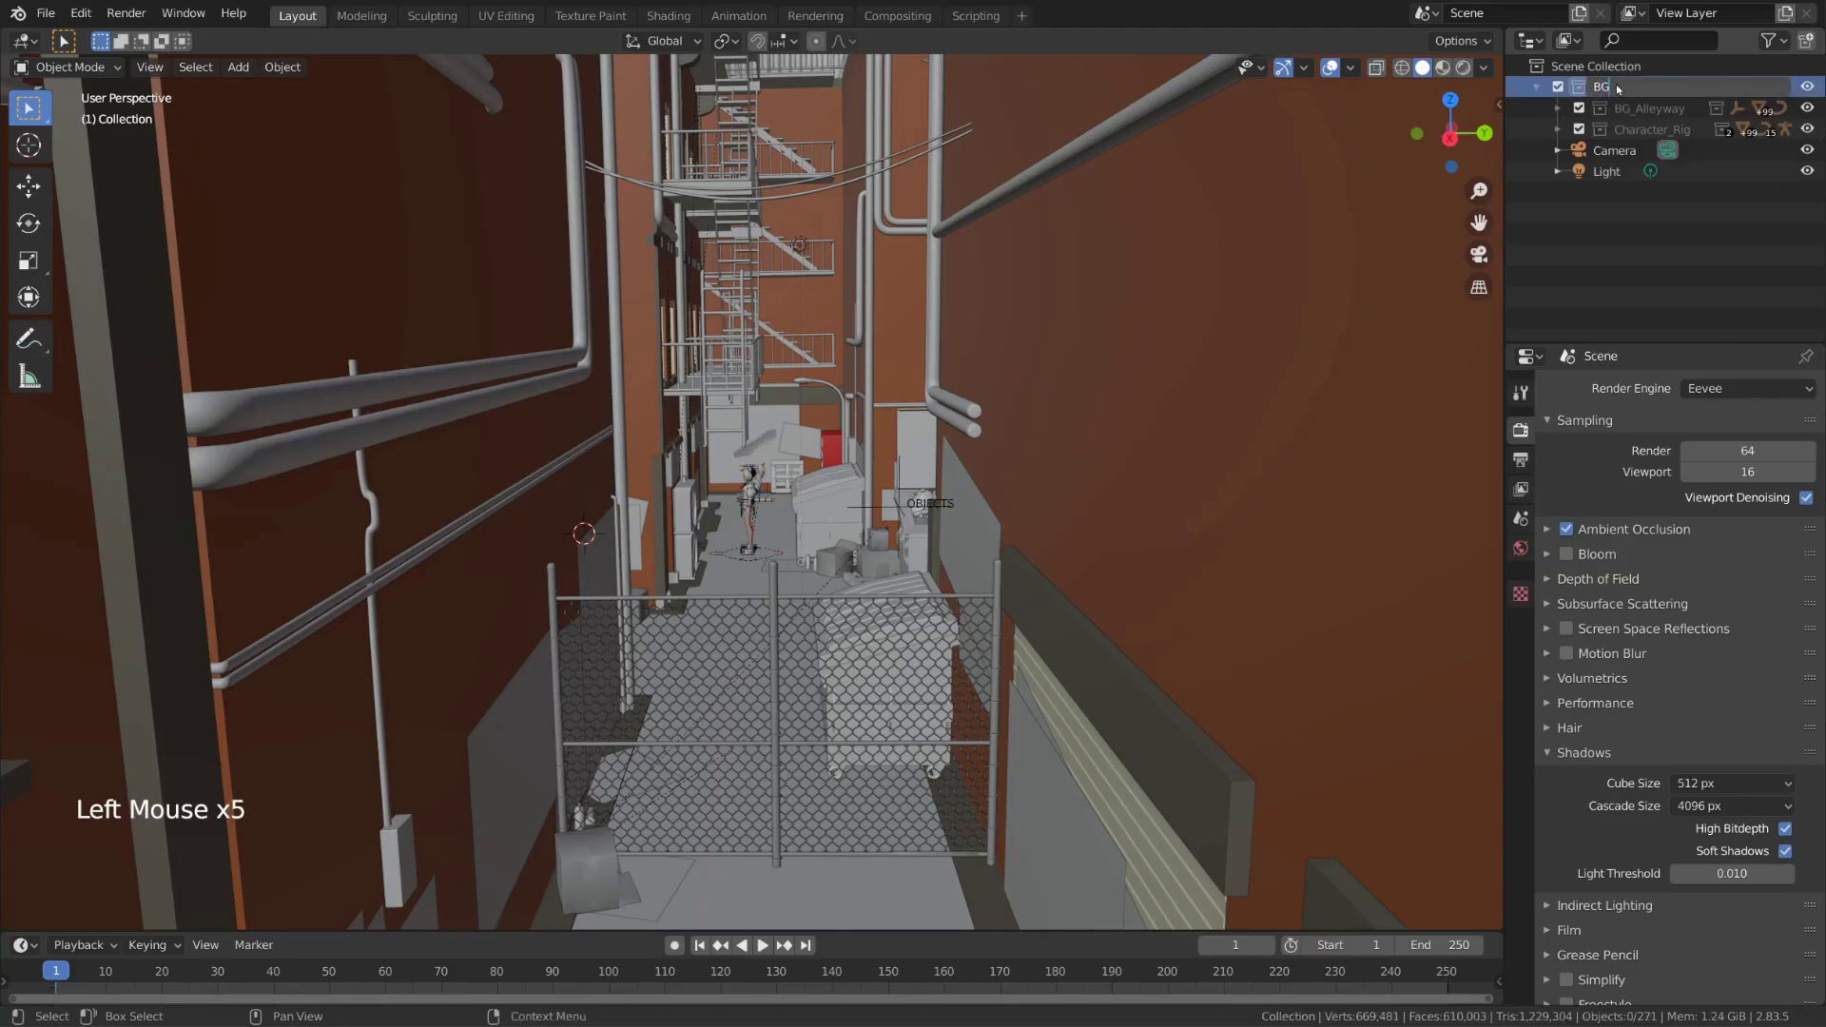
pyautogui.press('Return')
# Create a new collection named Char and move the Character_Rig collection into it
pyautogui.rightClick(1610, 218)
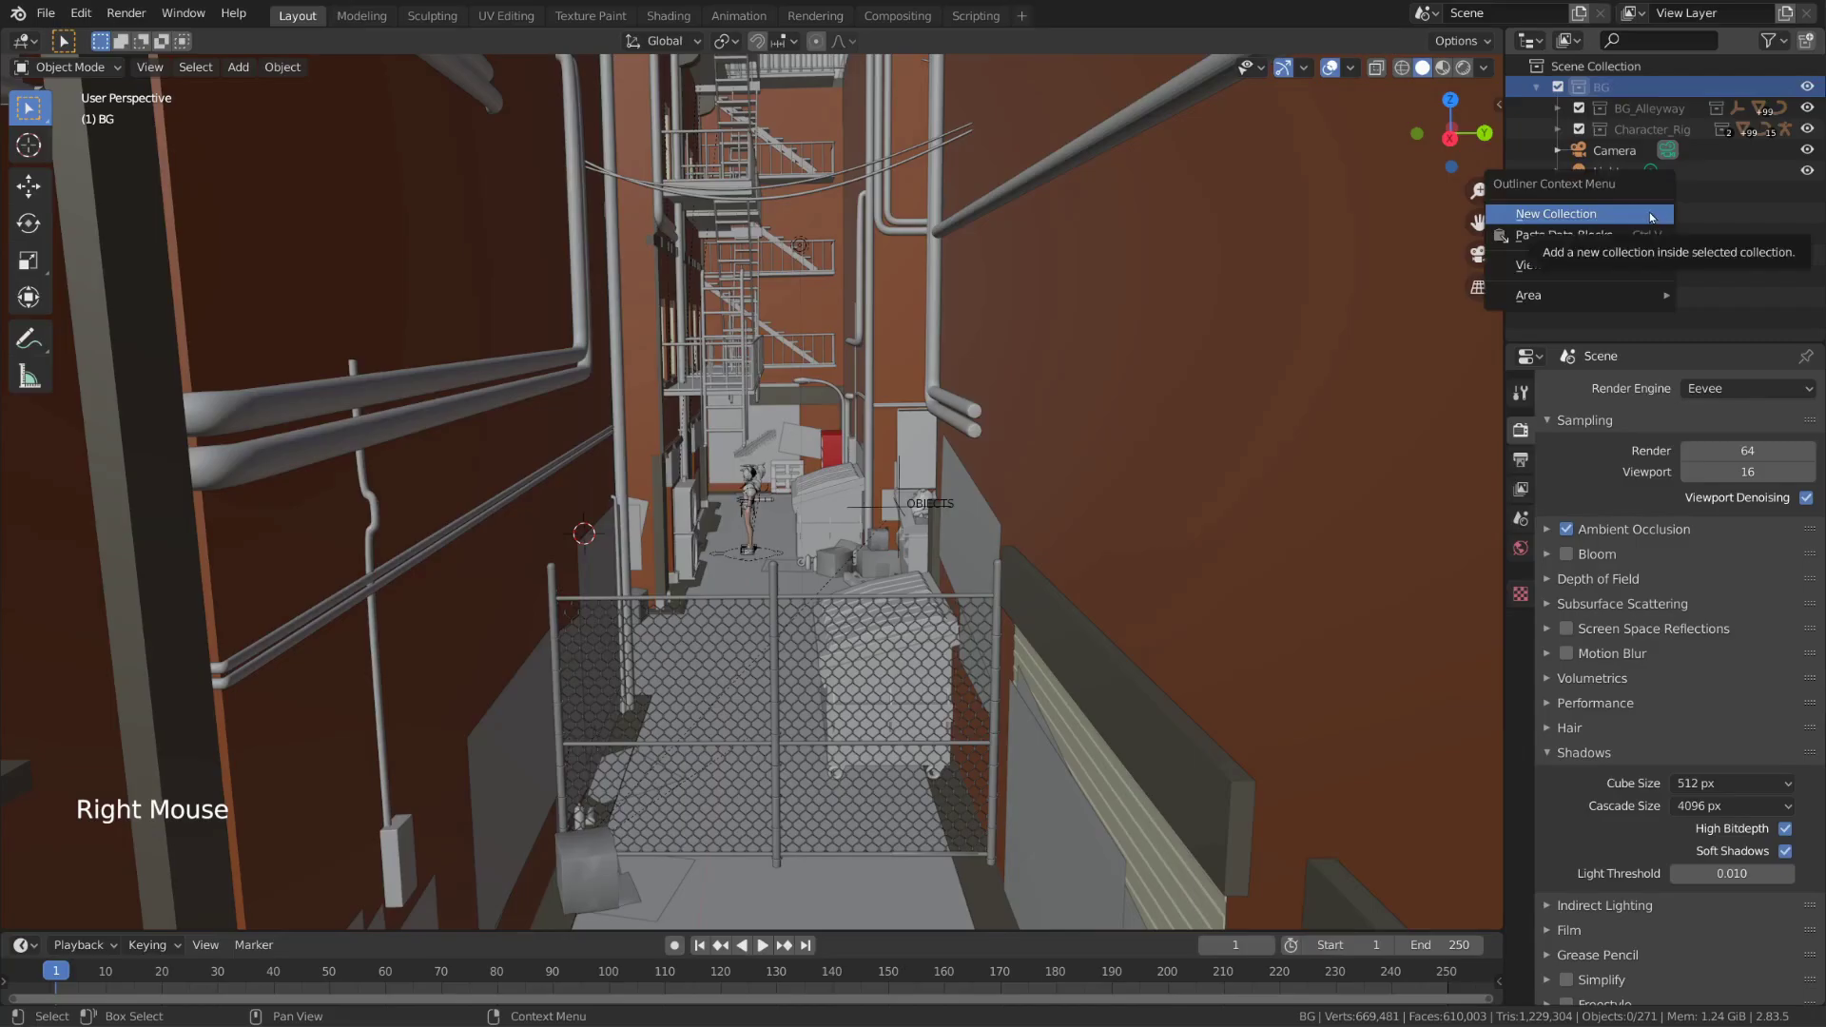
pyautogui.click(1652, 215)
pyautogui.doubleClick(1657, 192)
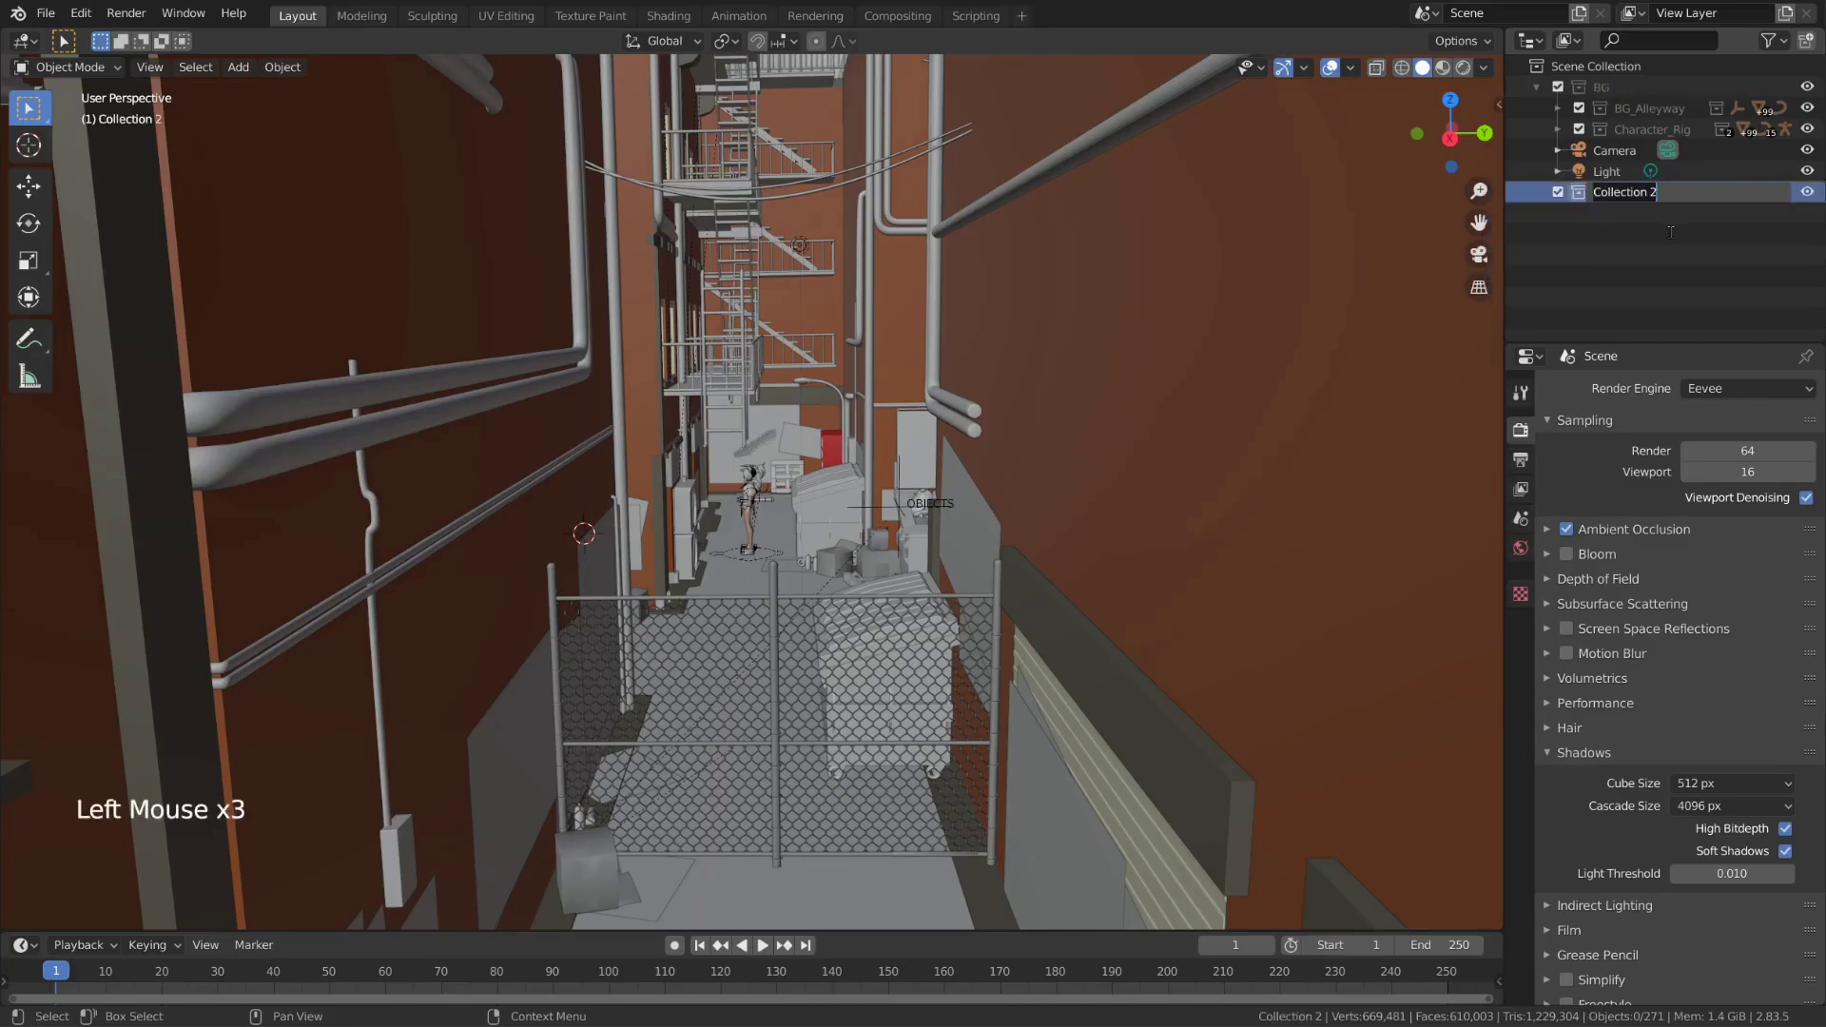
pyautogui.write('Char')
pyautogui.press('Return')
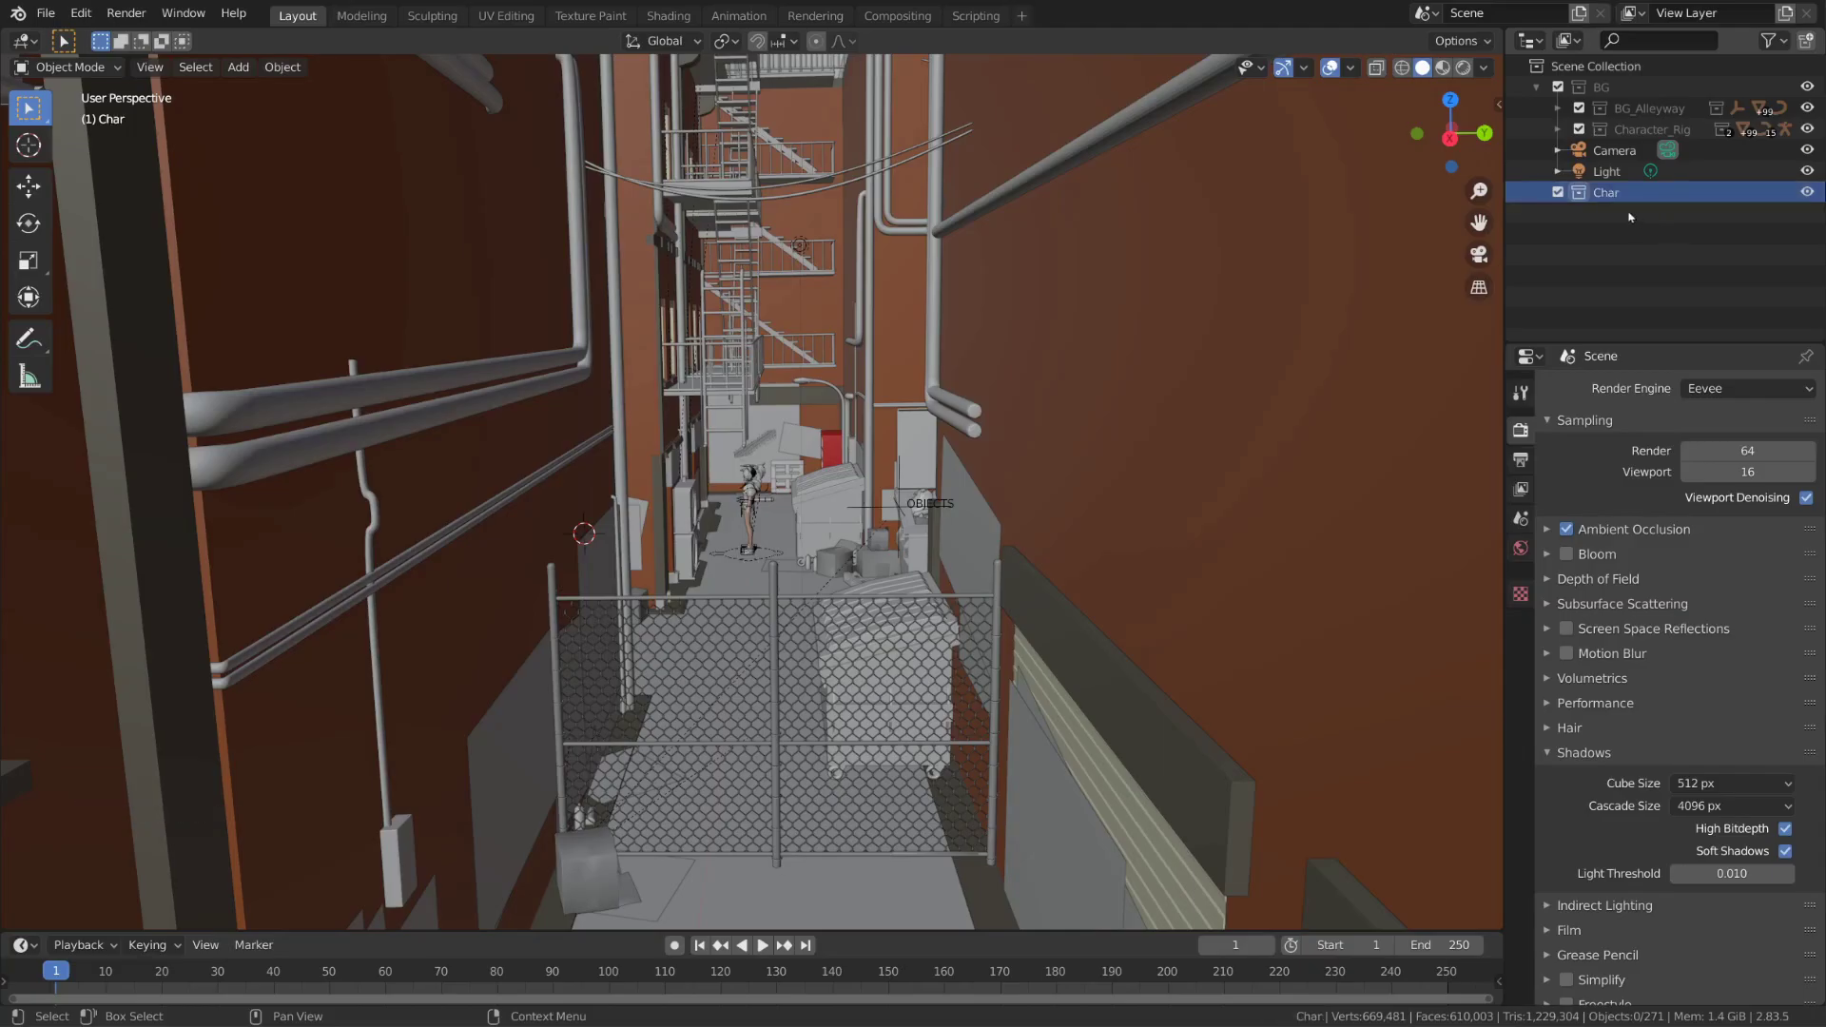
pyautogui.moveTo(1637, 130); pyautogui.dragTo(1623, 201)
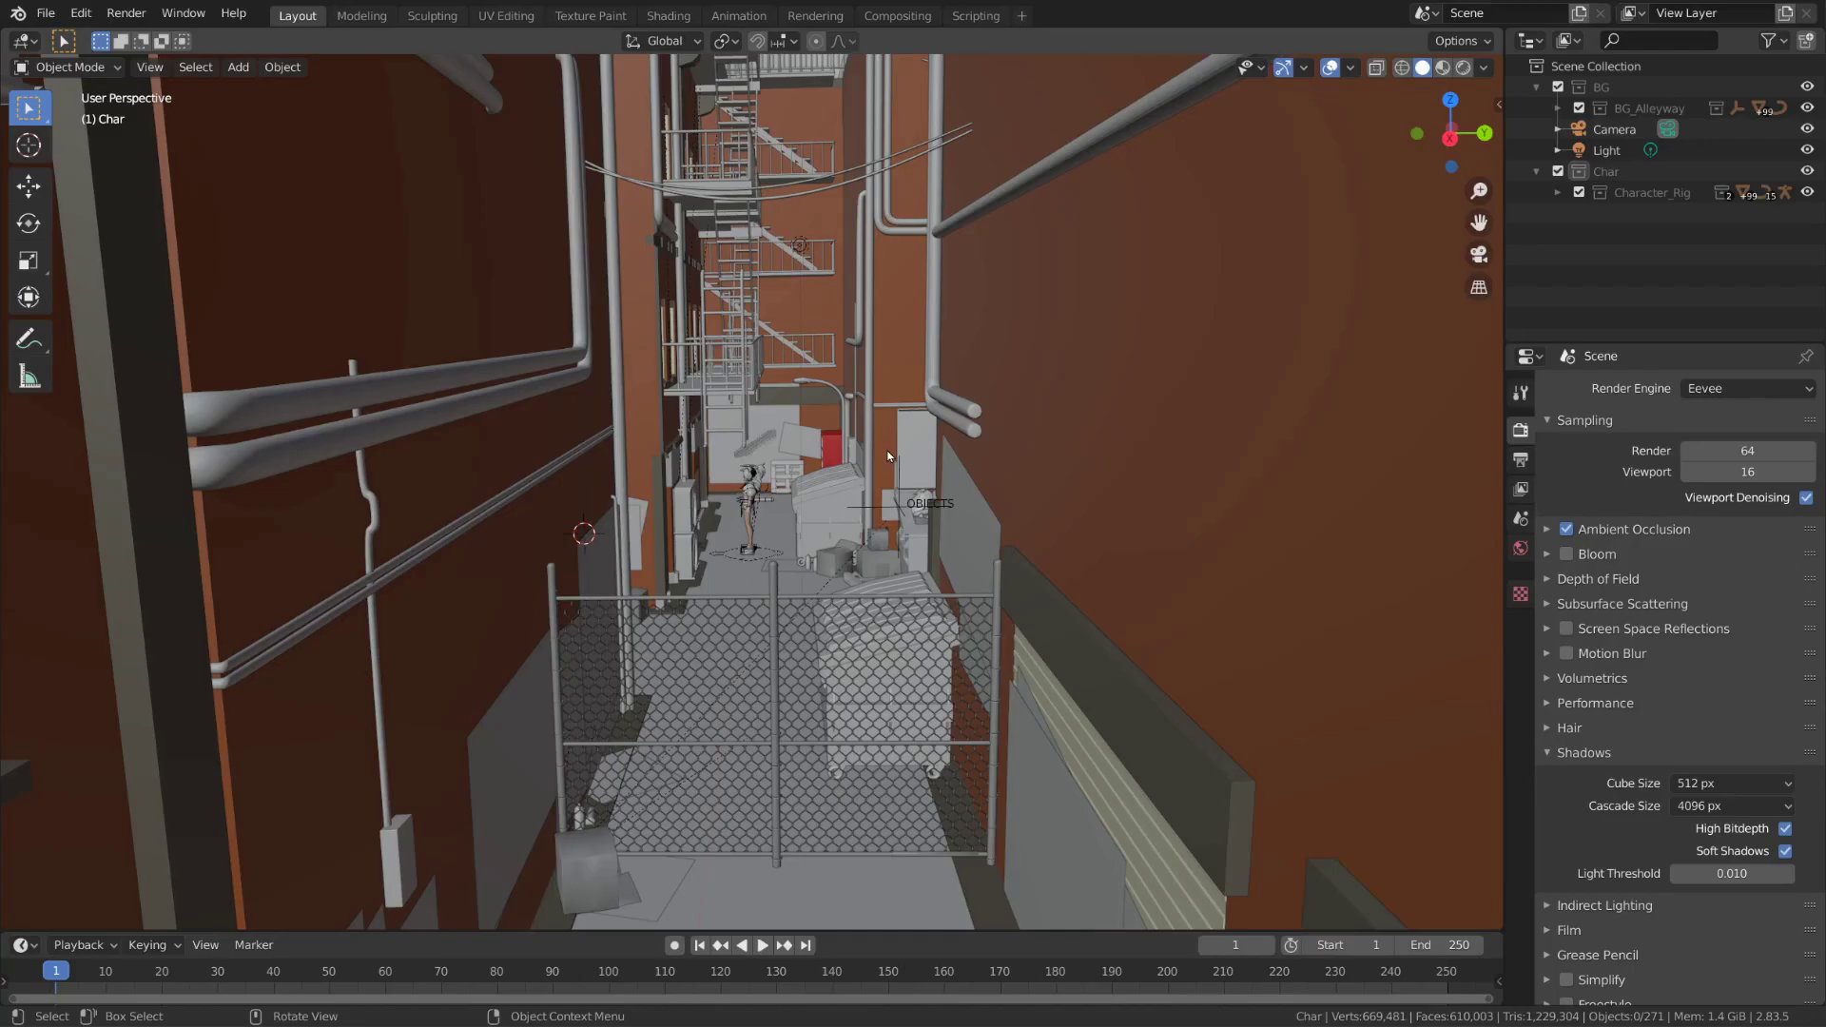
# Append the _Abi_RunCycle action from Abi_RunCycle.blend in the Final folder
pyautogui.click(46, 12)
pyautogui.click(84, 244)
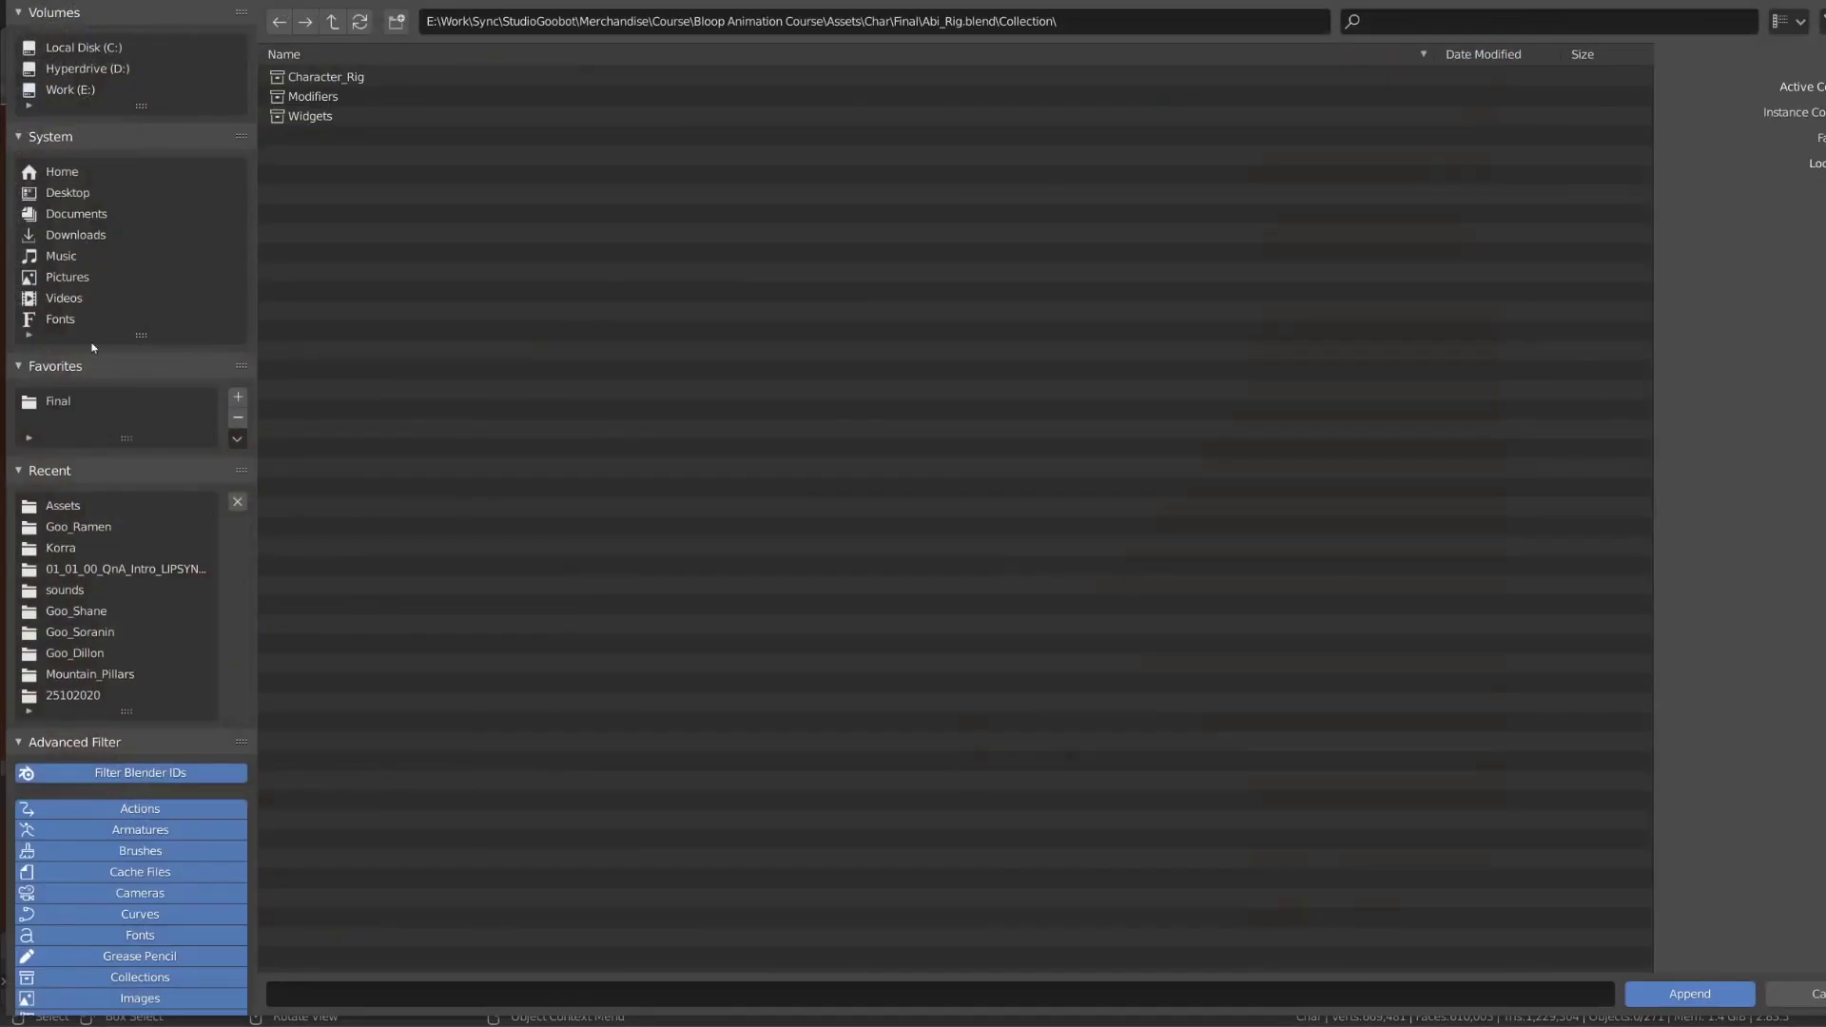
pyautogui.click(110, 400)
pyautogui.doubleClick(373, 97)
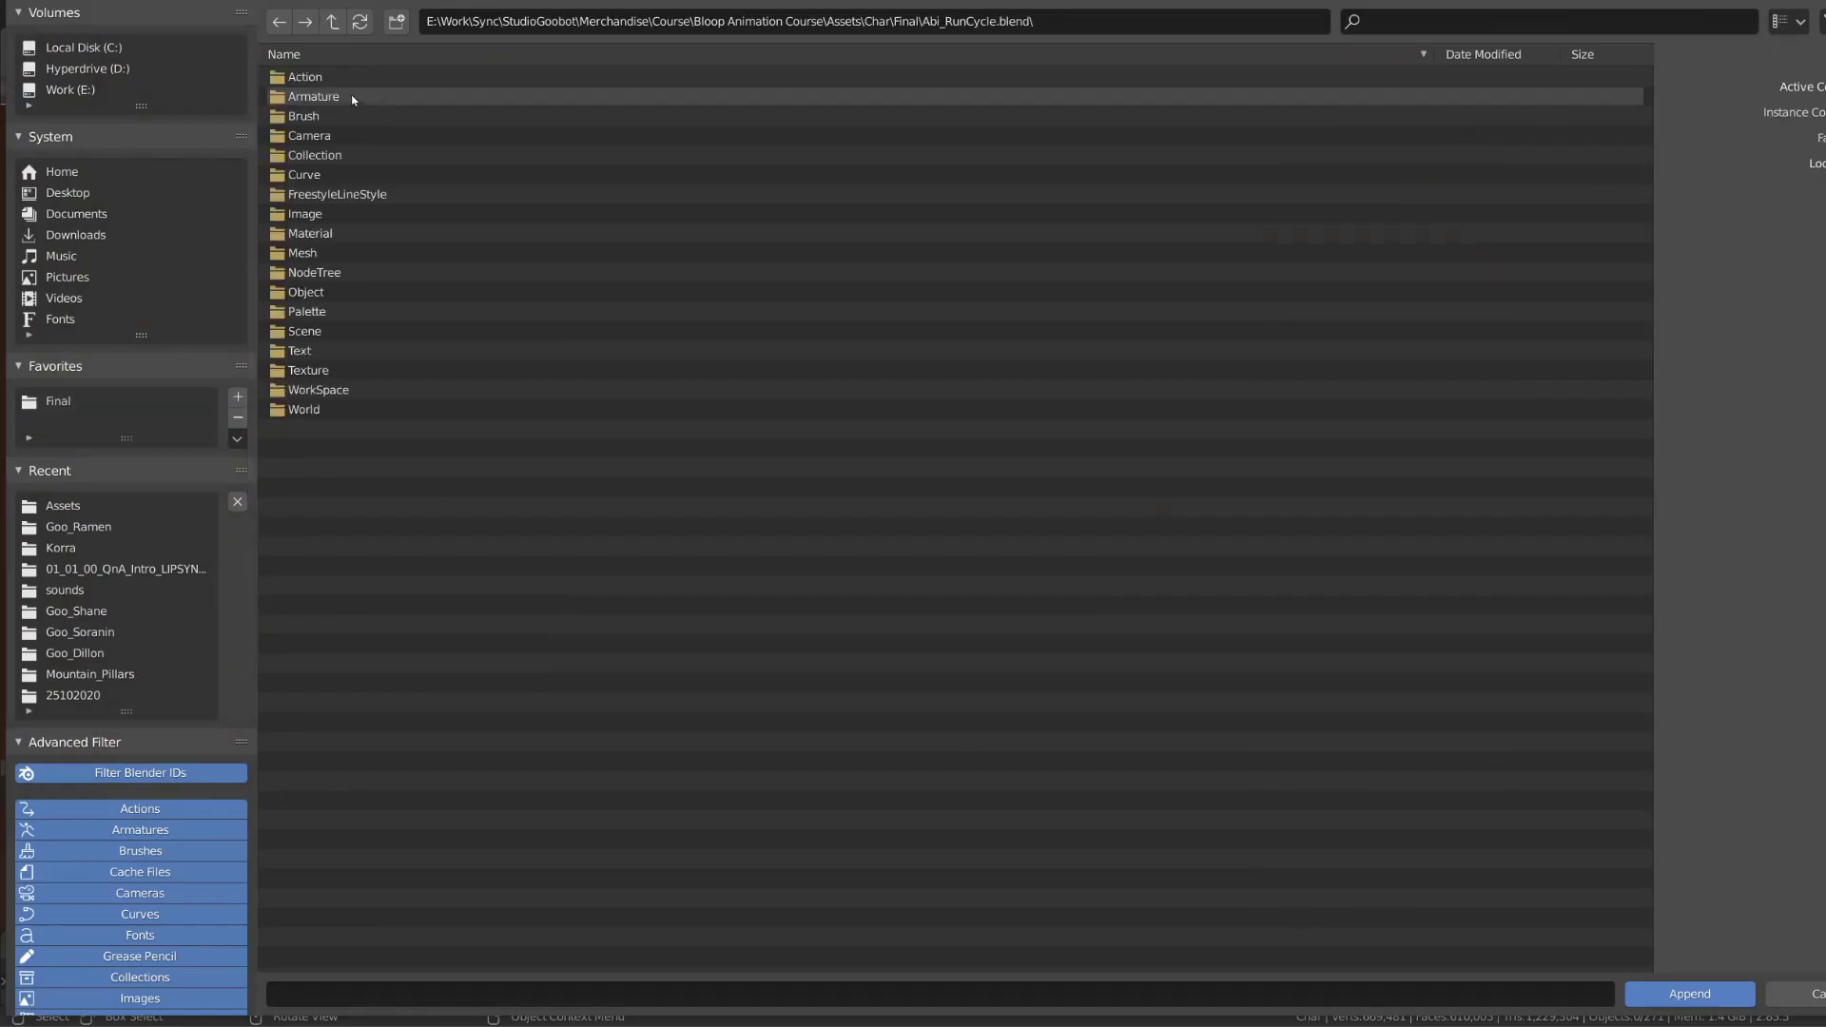
pyautogui.doubleClick(363, 77)
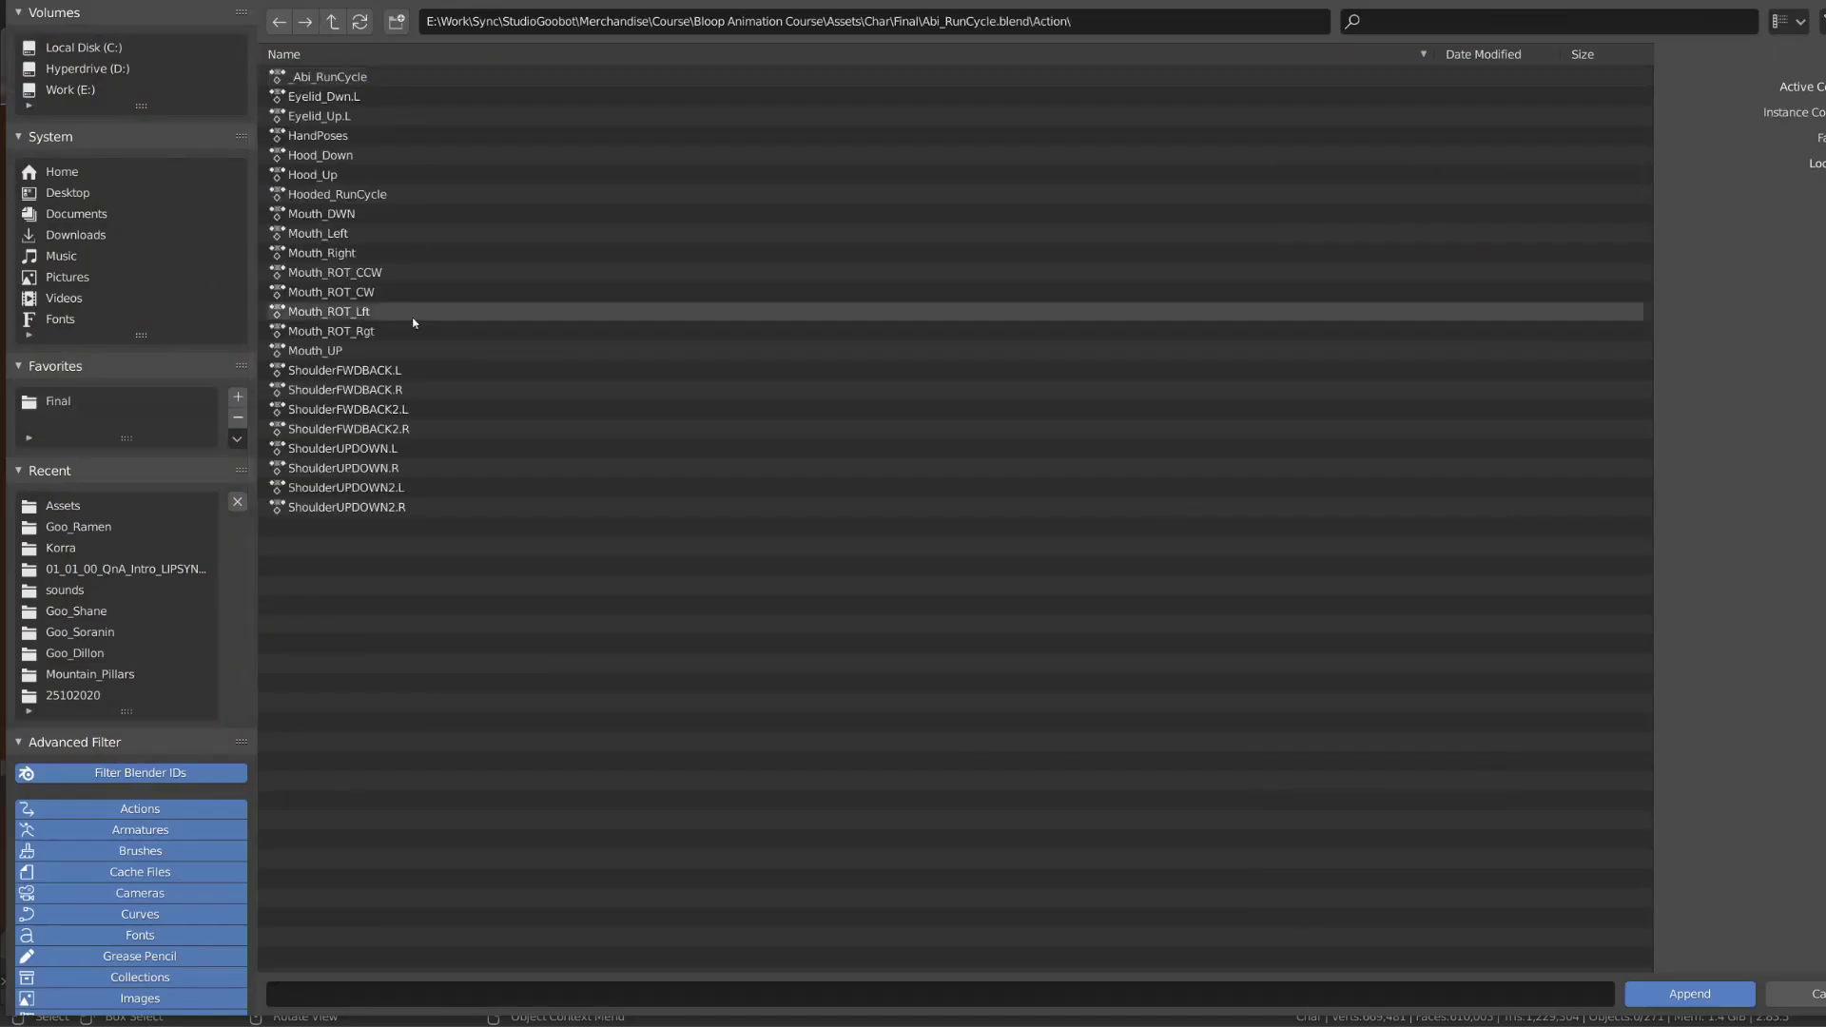
pyautogui.click(571, 77)
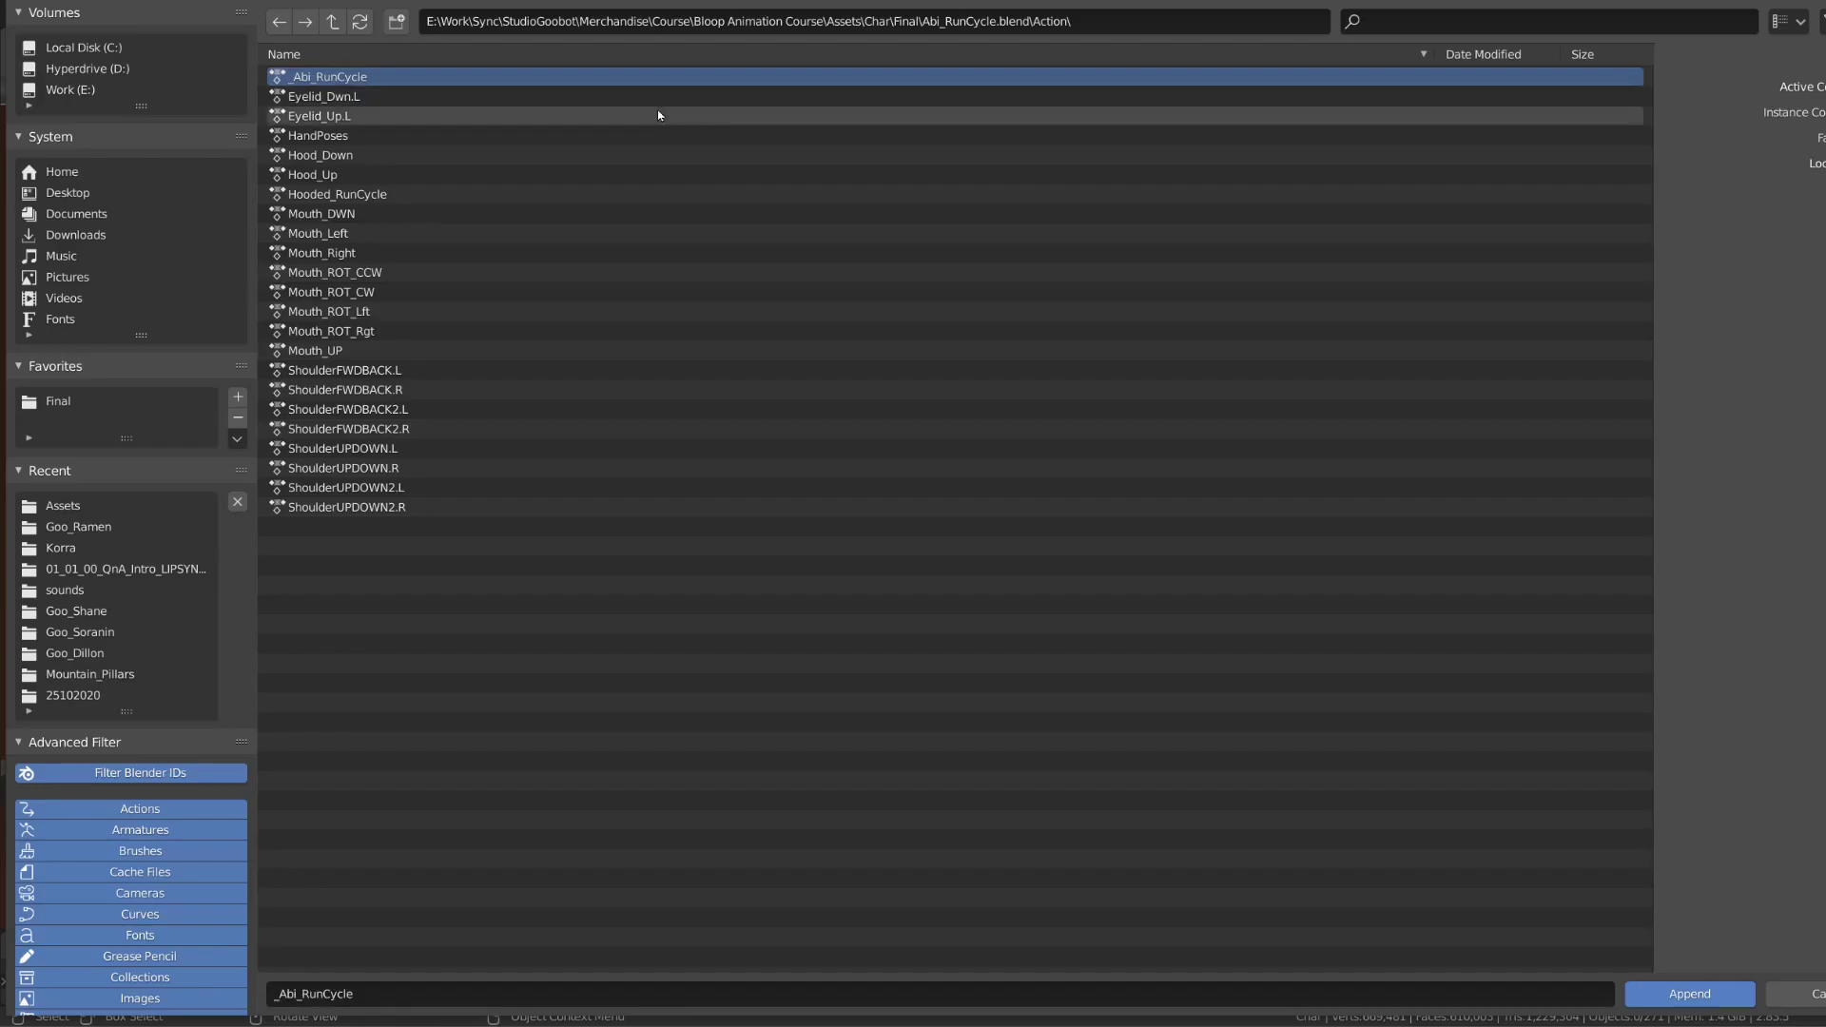
pyautogui.doubleClick(371, 82)
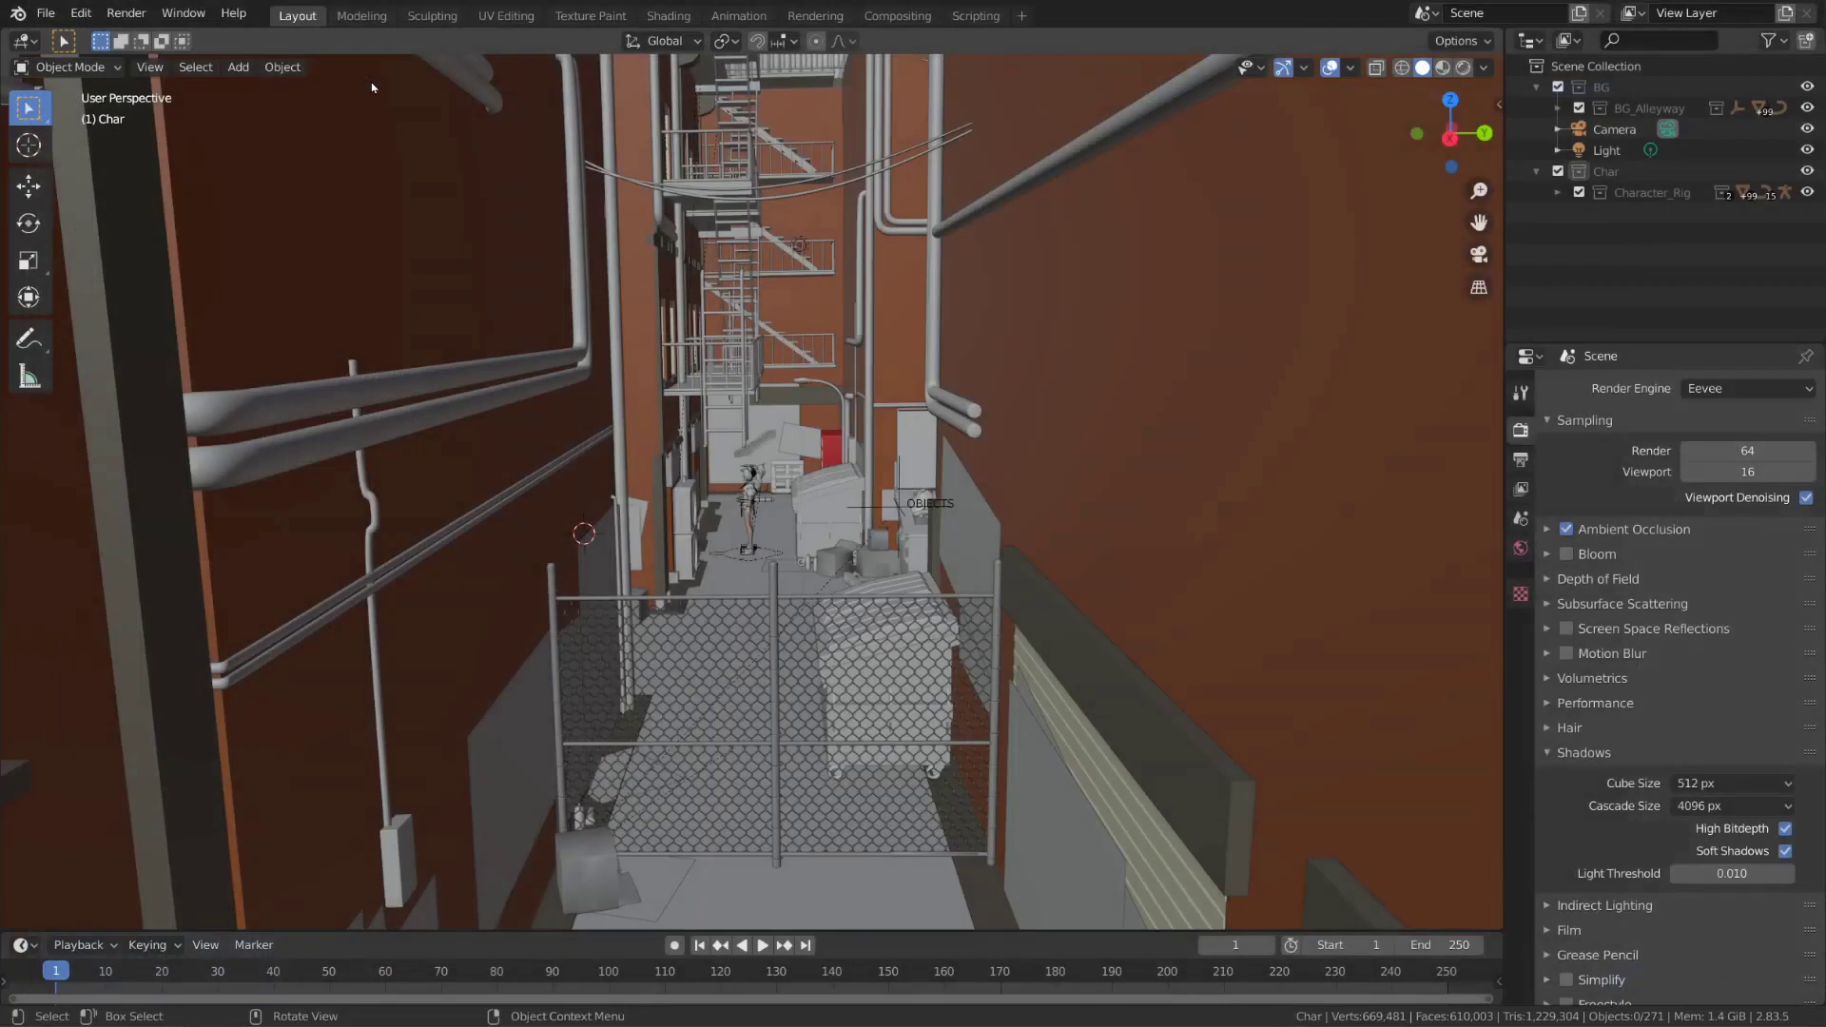
# Select the character rig and assign the _Abi_RunCycle action to it using the Action Editor in the Animation workspace
pyautogui.click(762, 510)
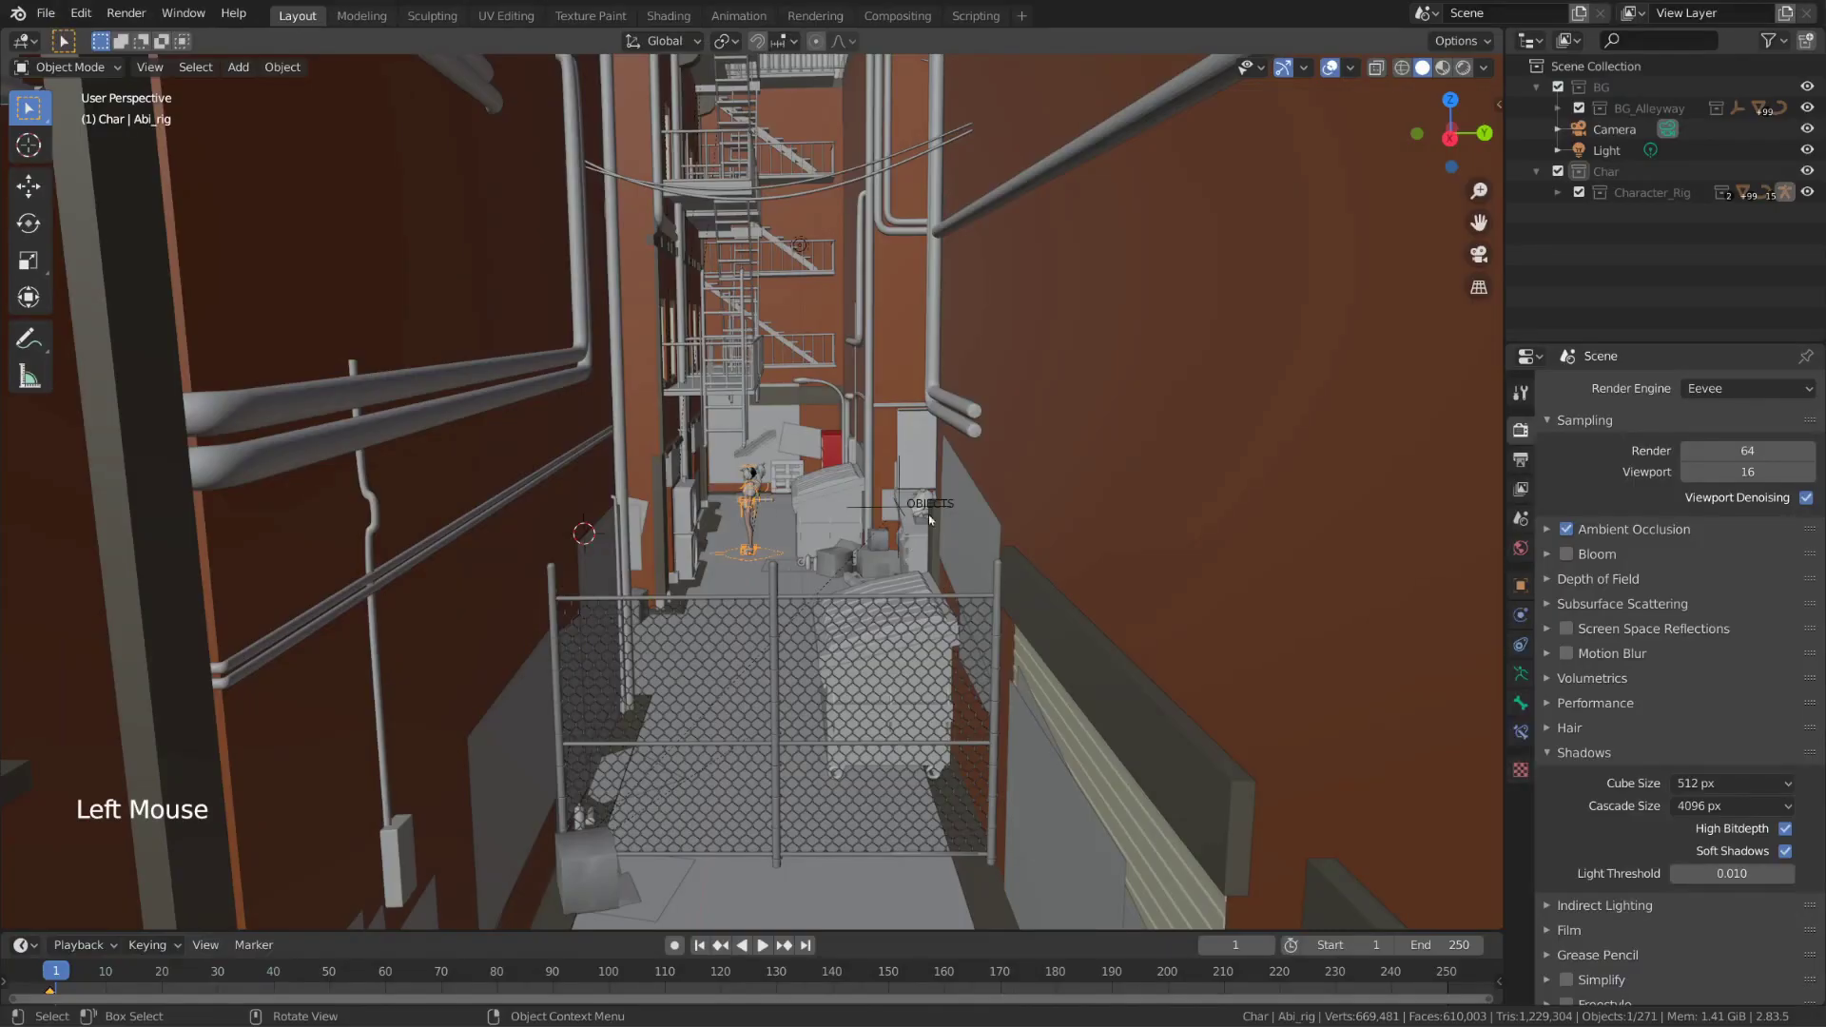
pyautogui.click(739, 15)
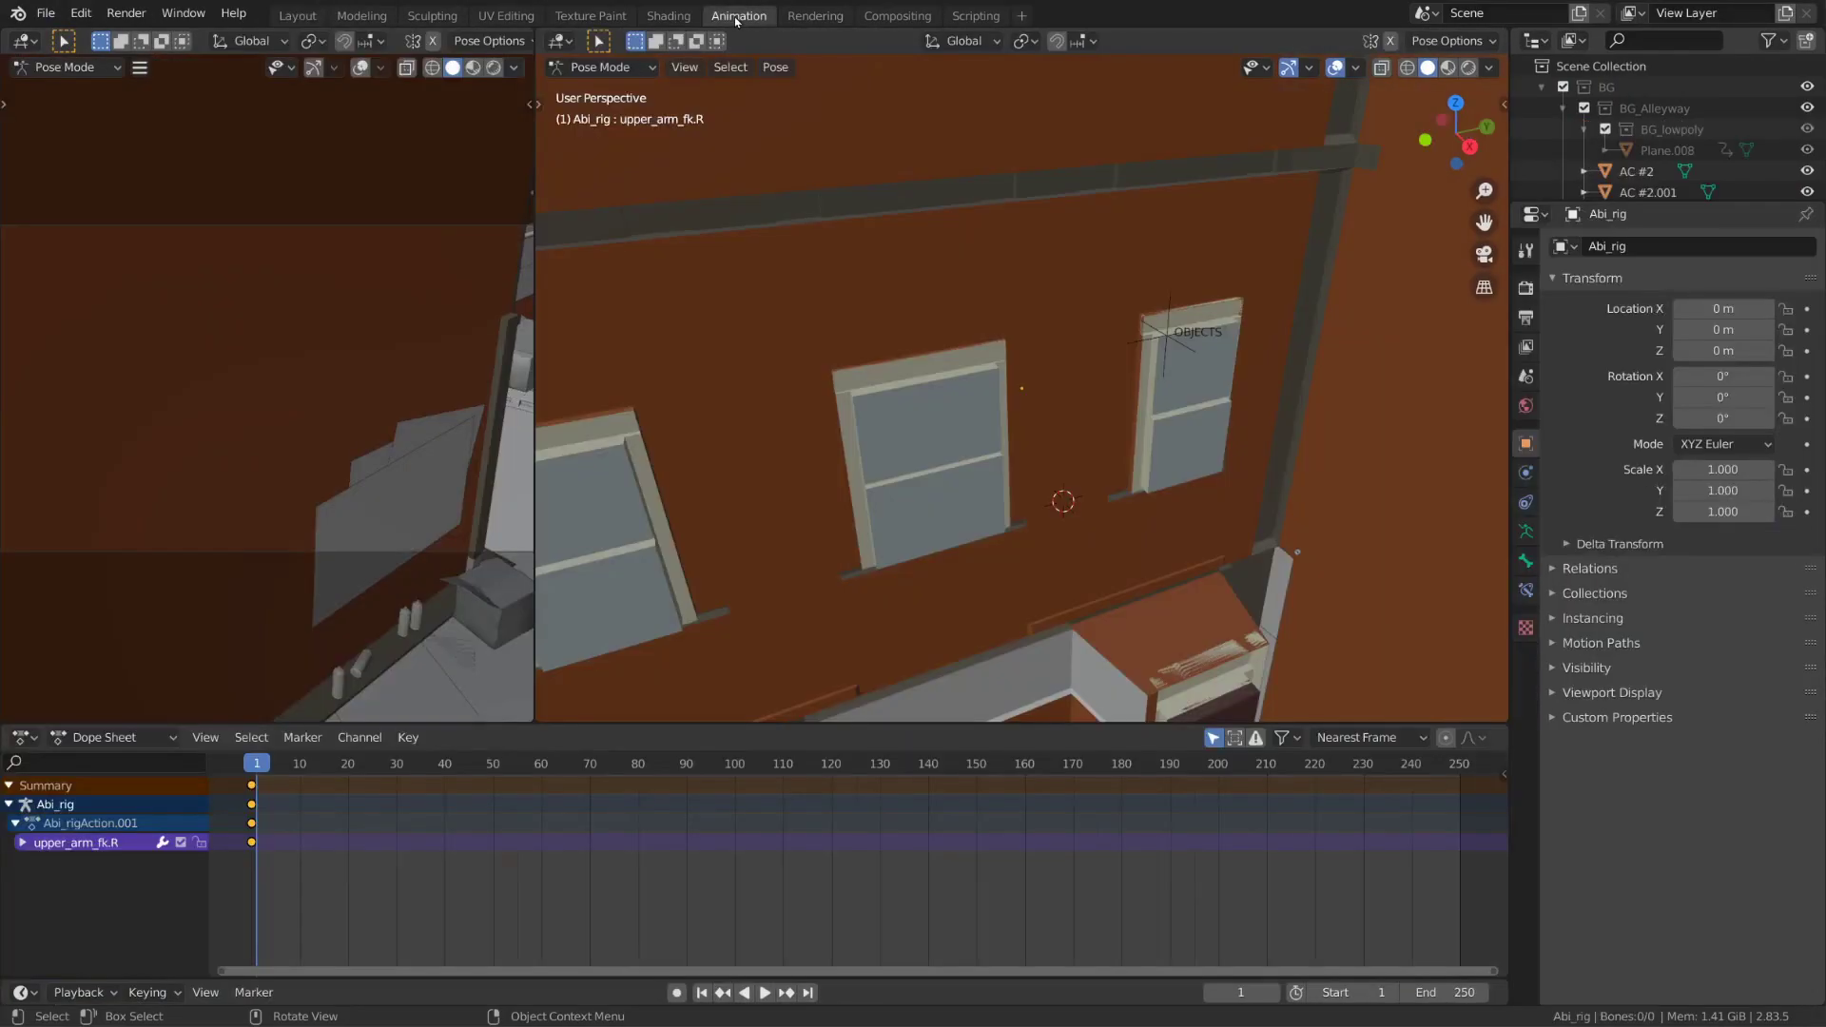
pyautogui.click(119, 739)
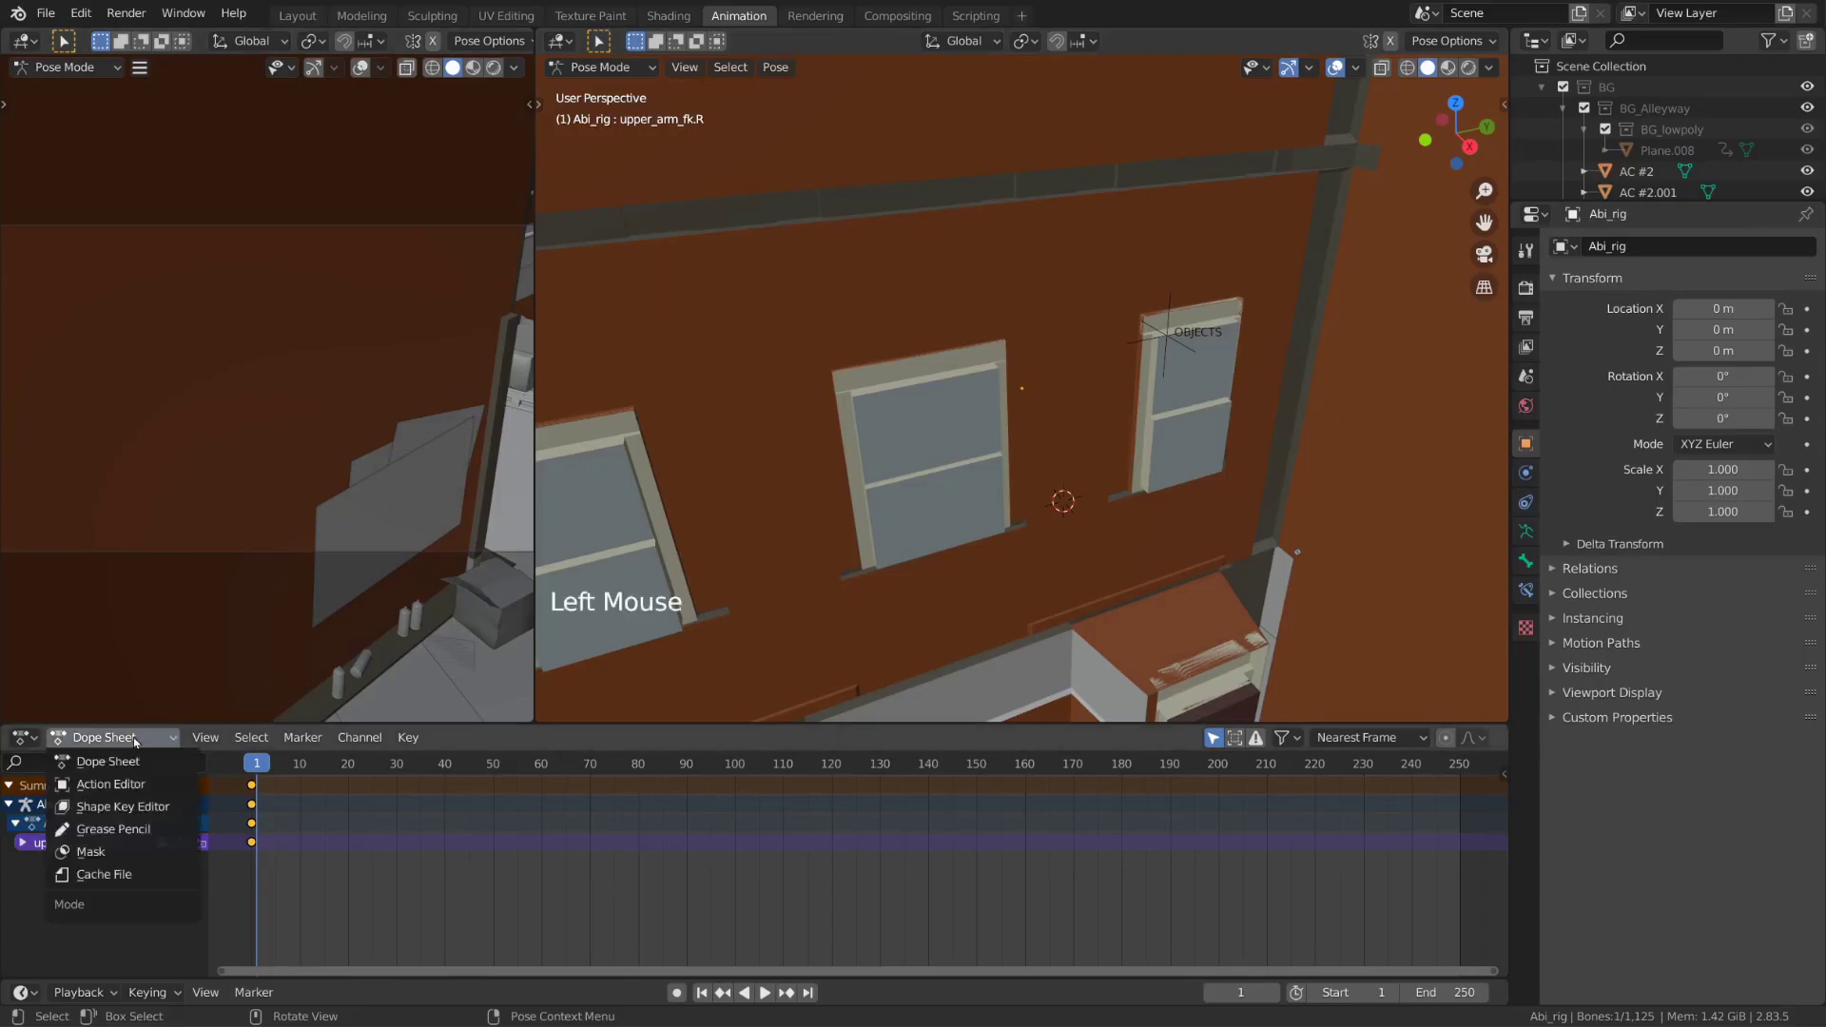
pyautogui.click(152, 785)
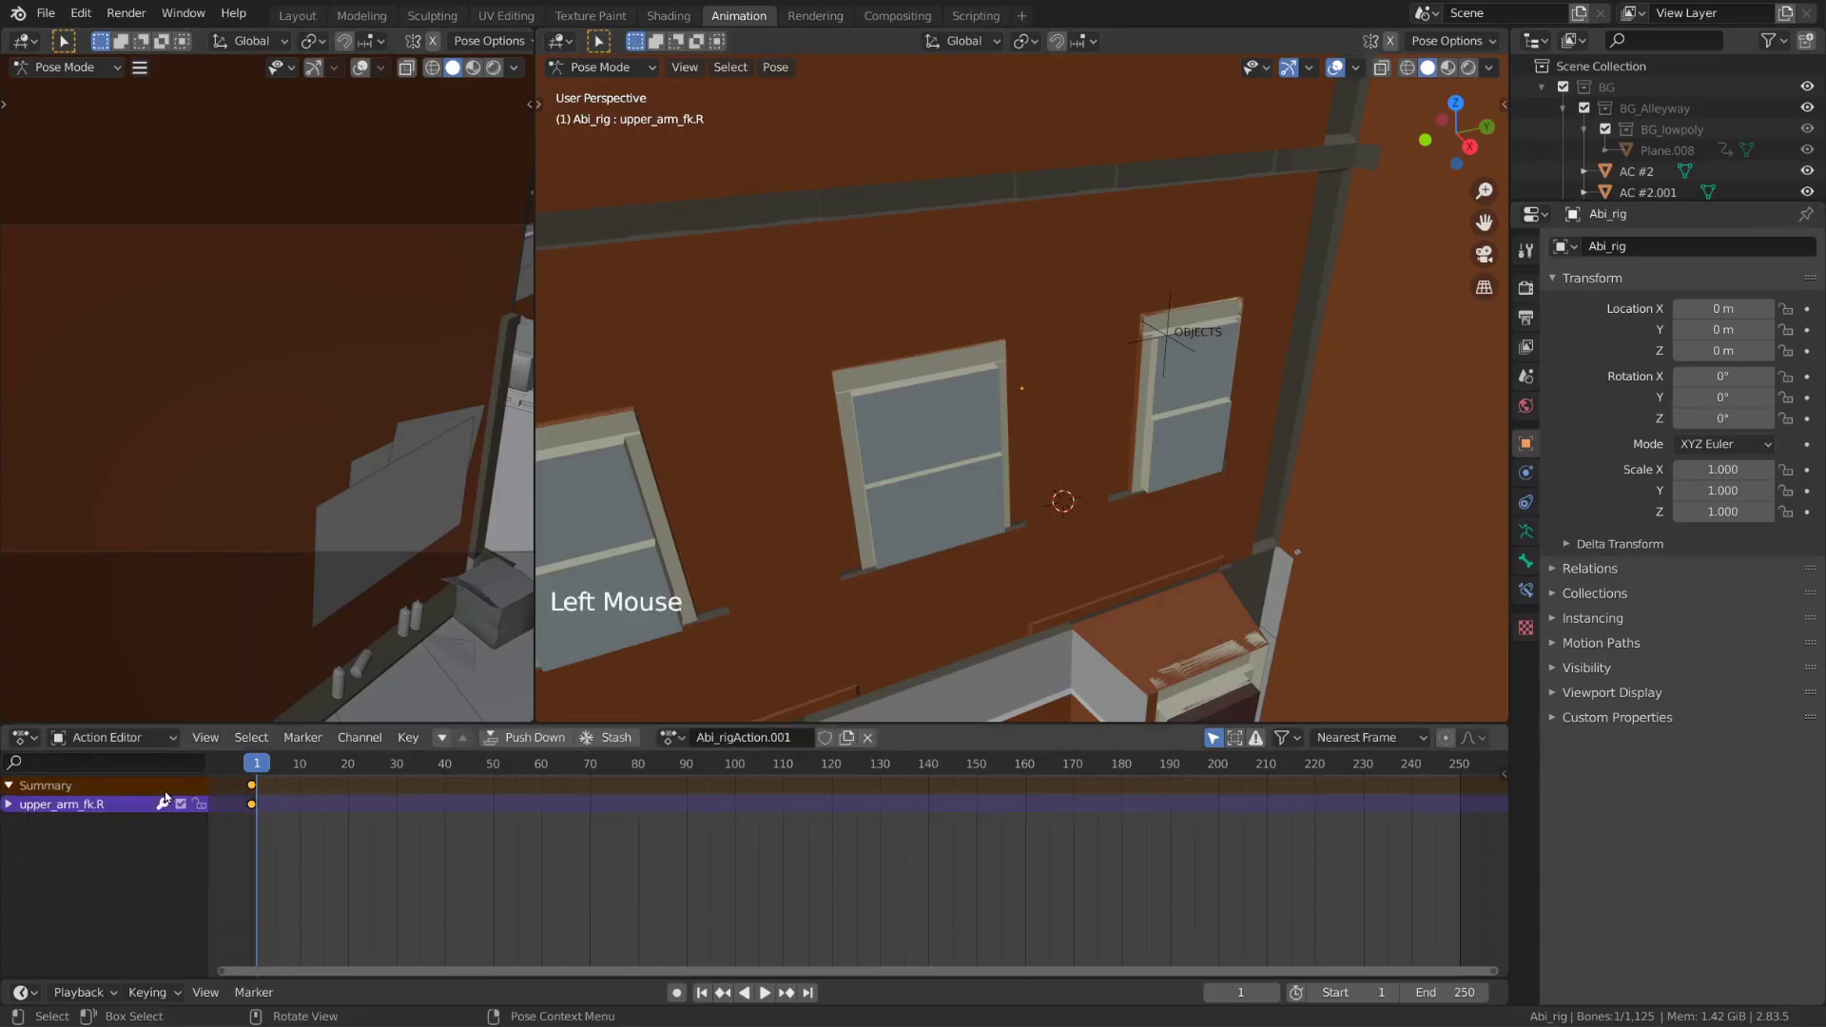
pyautogui.click(672, 736)
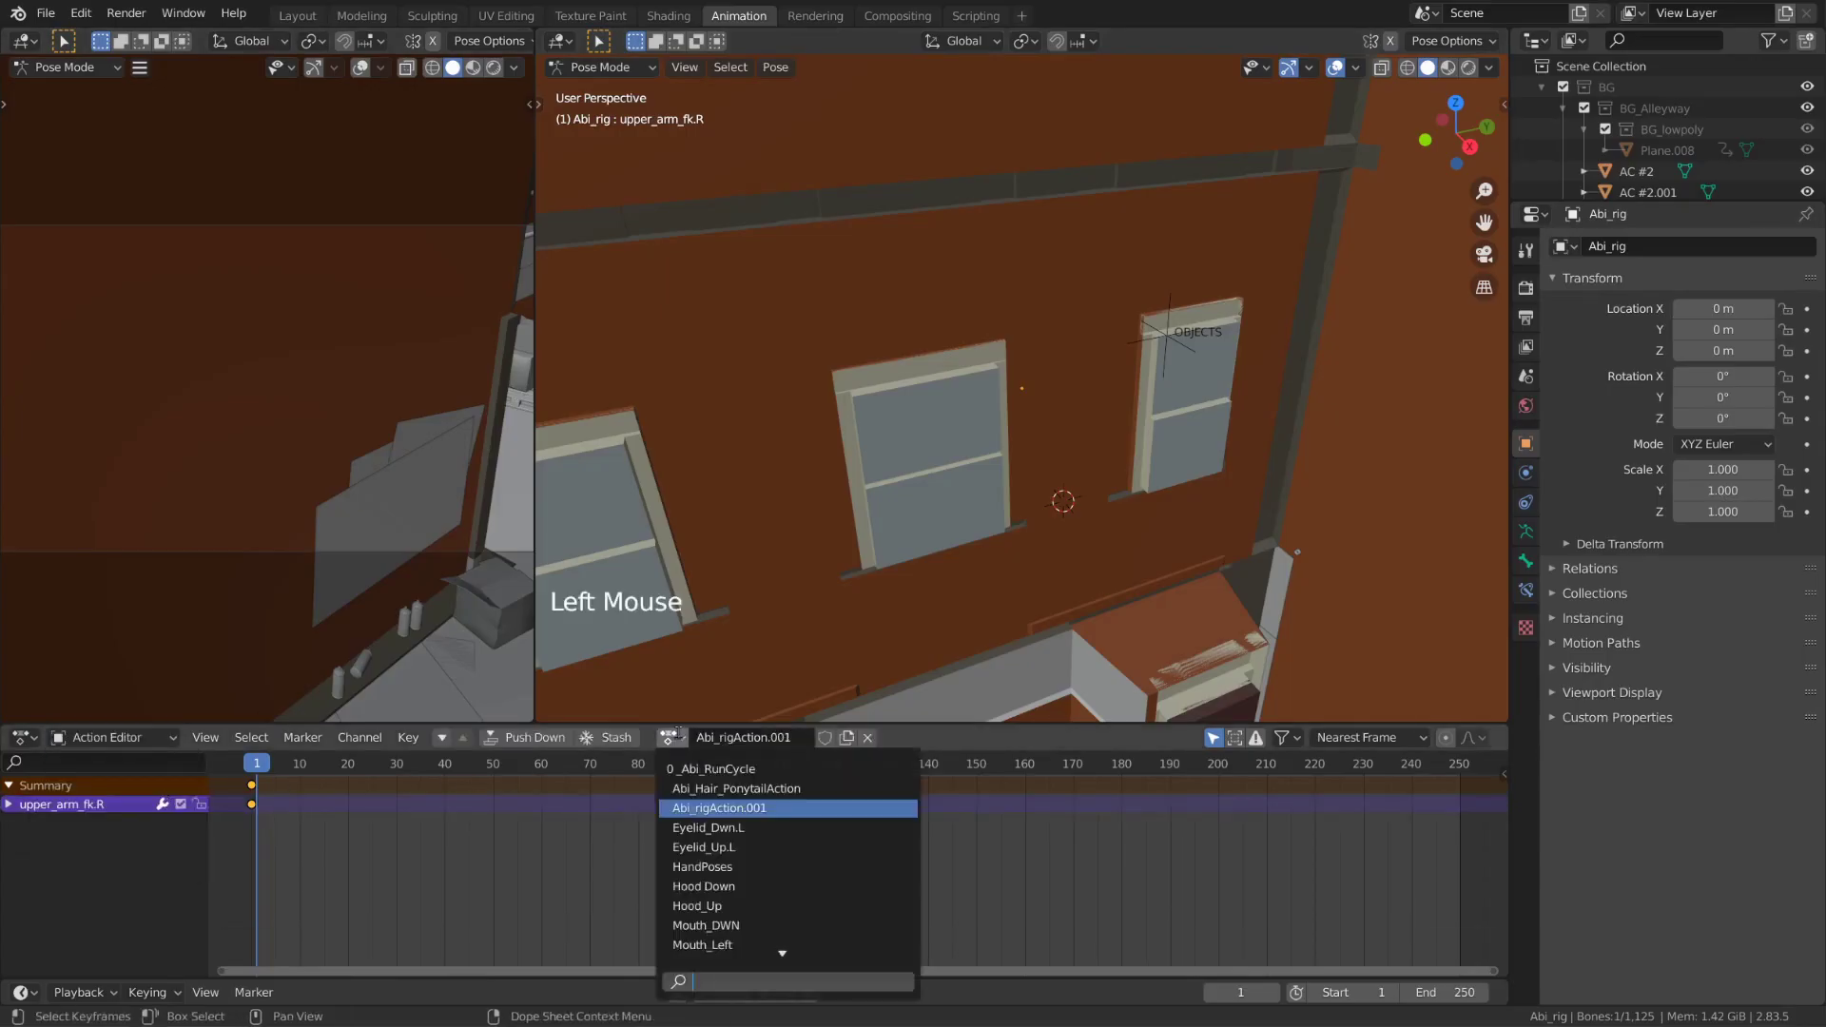
pyautogui.click(779, 769)
# Play the animation and examine the character's run cycle up close in the alleyway
pyautogui.scroll(3, 1190, 462)
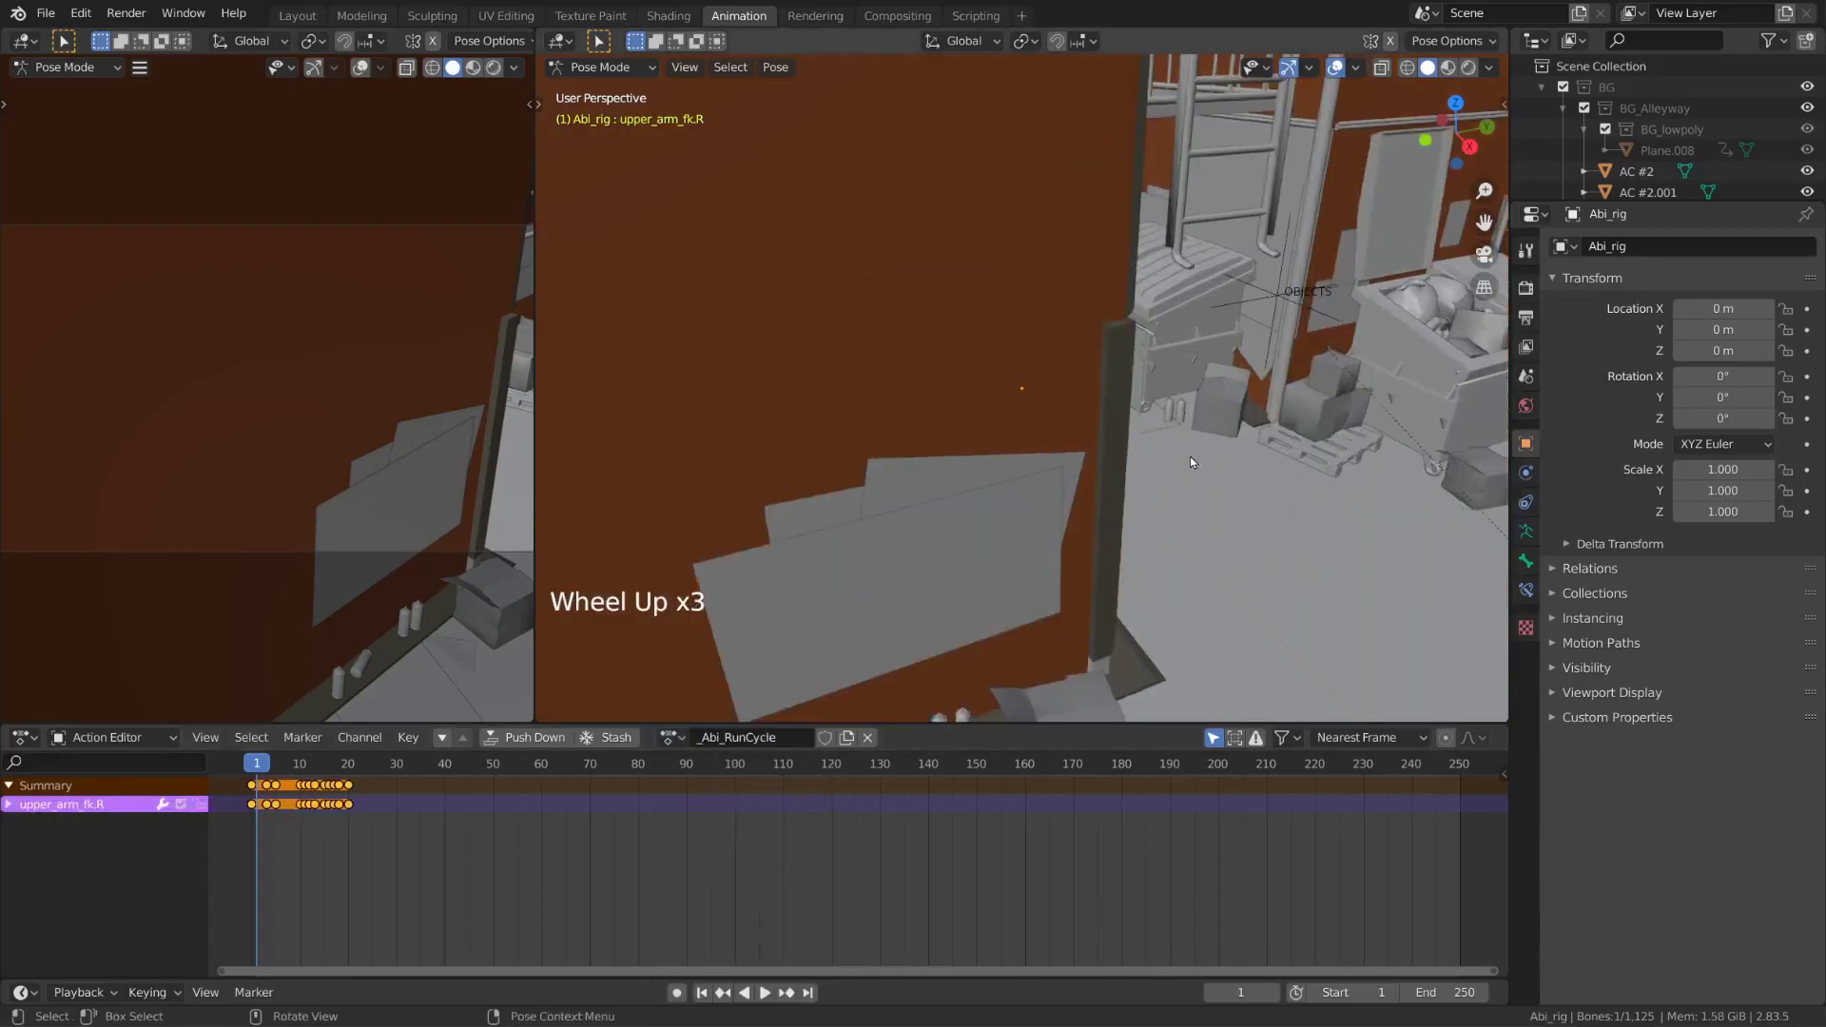
pyautogui.moveTo(1190, 462); pyautogui.dragTo(1068, 180, button='middle')
pyautogui.press('space')
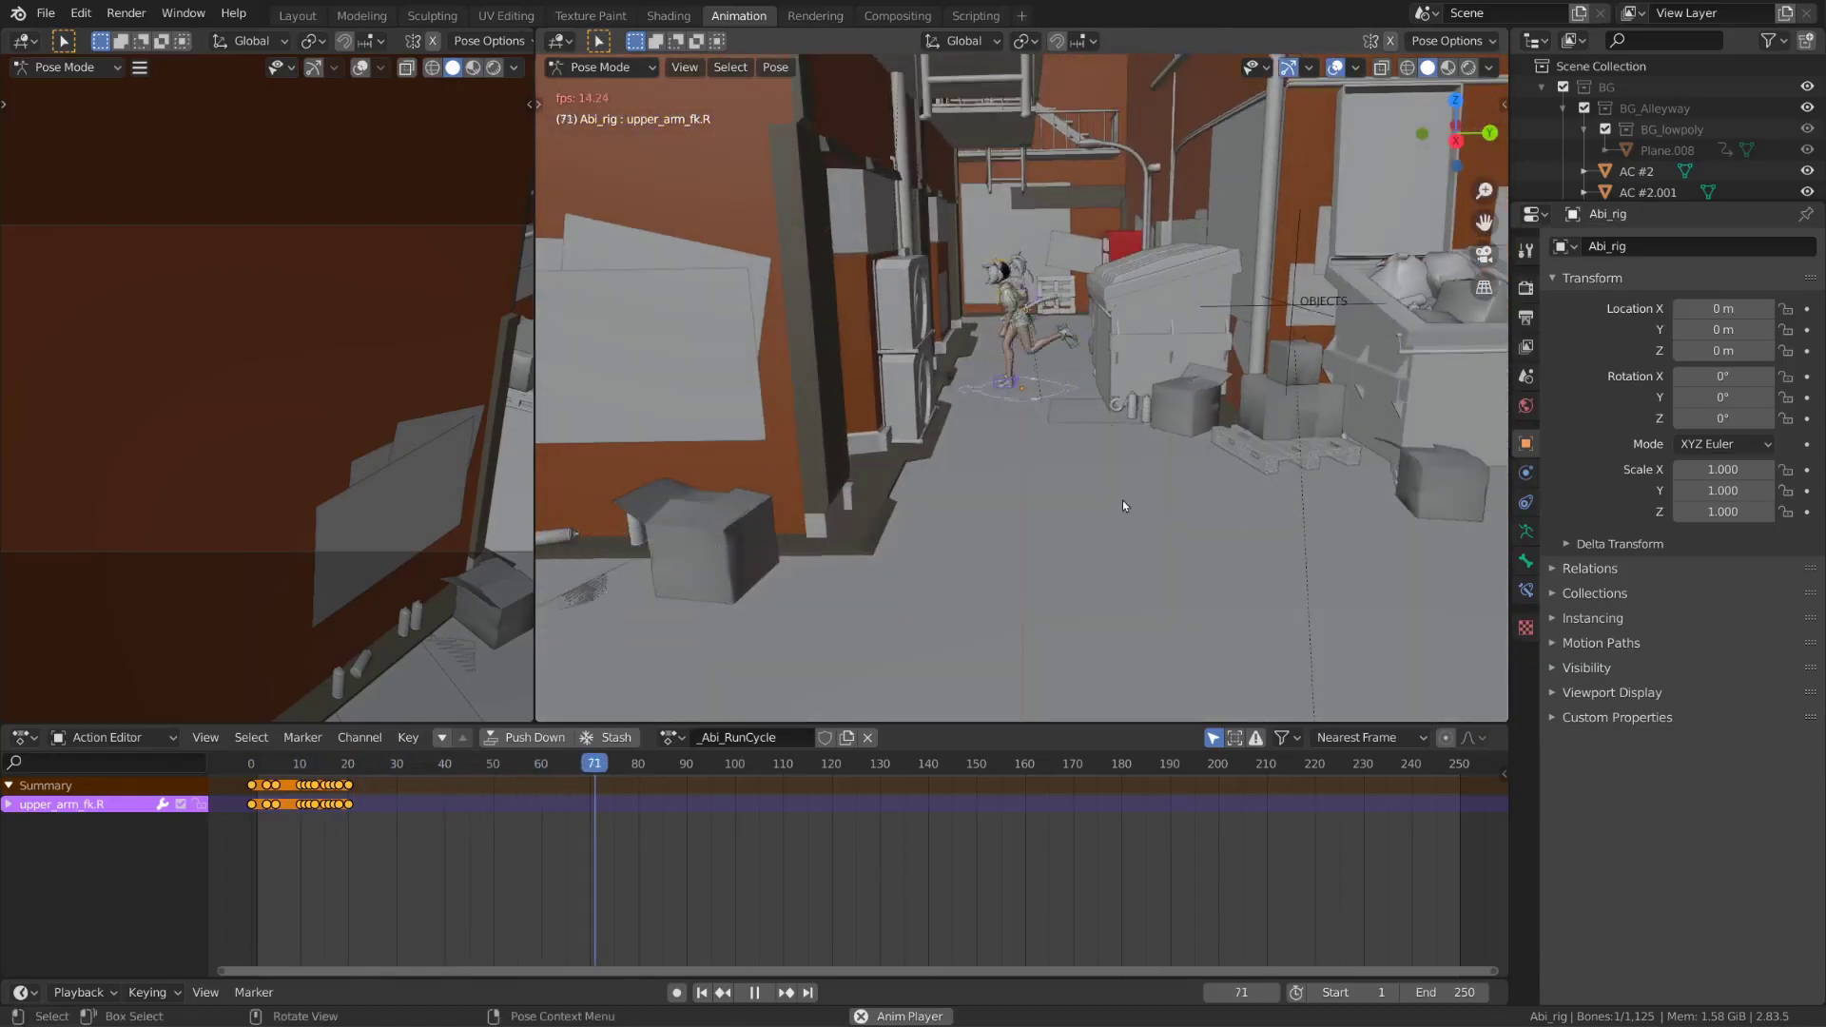
pyautogui.scroll(4, 1122, 500)
pyautogui.keyDown('shift'); pyautogui.moveTo(1196, 364); pyautogui.dragTo(1206, 477, button='middle'); pyautogui.keyUp('shift')
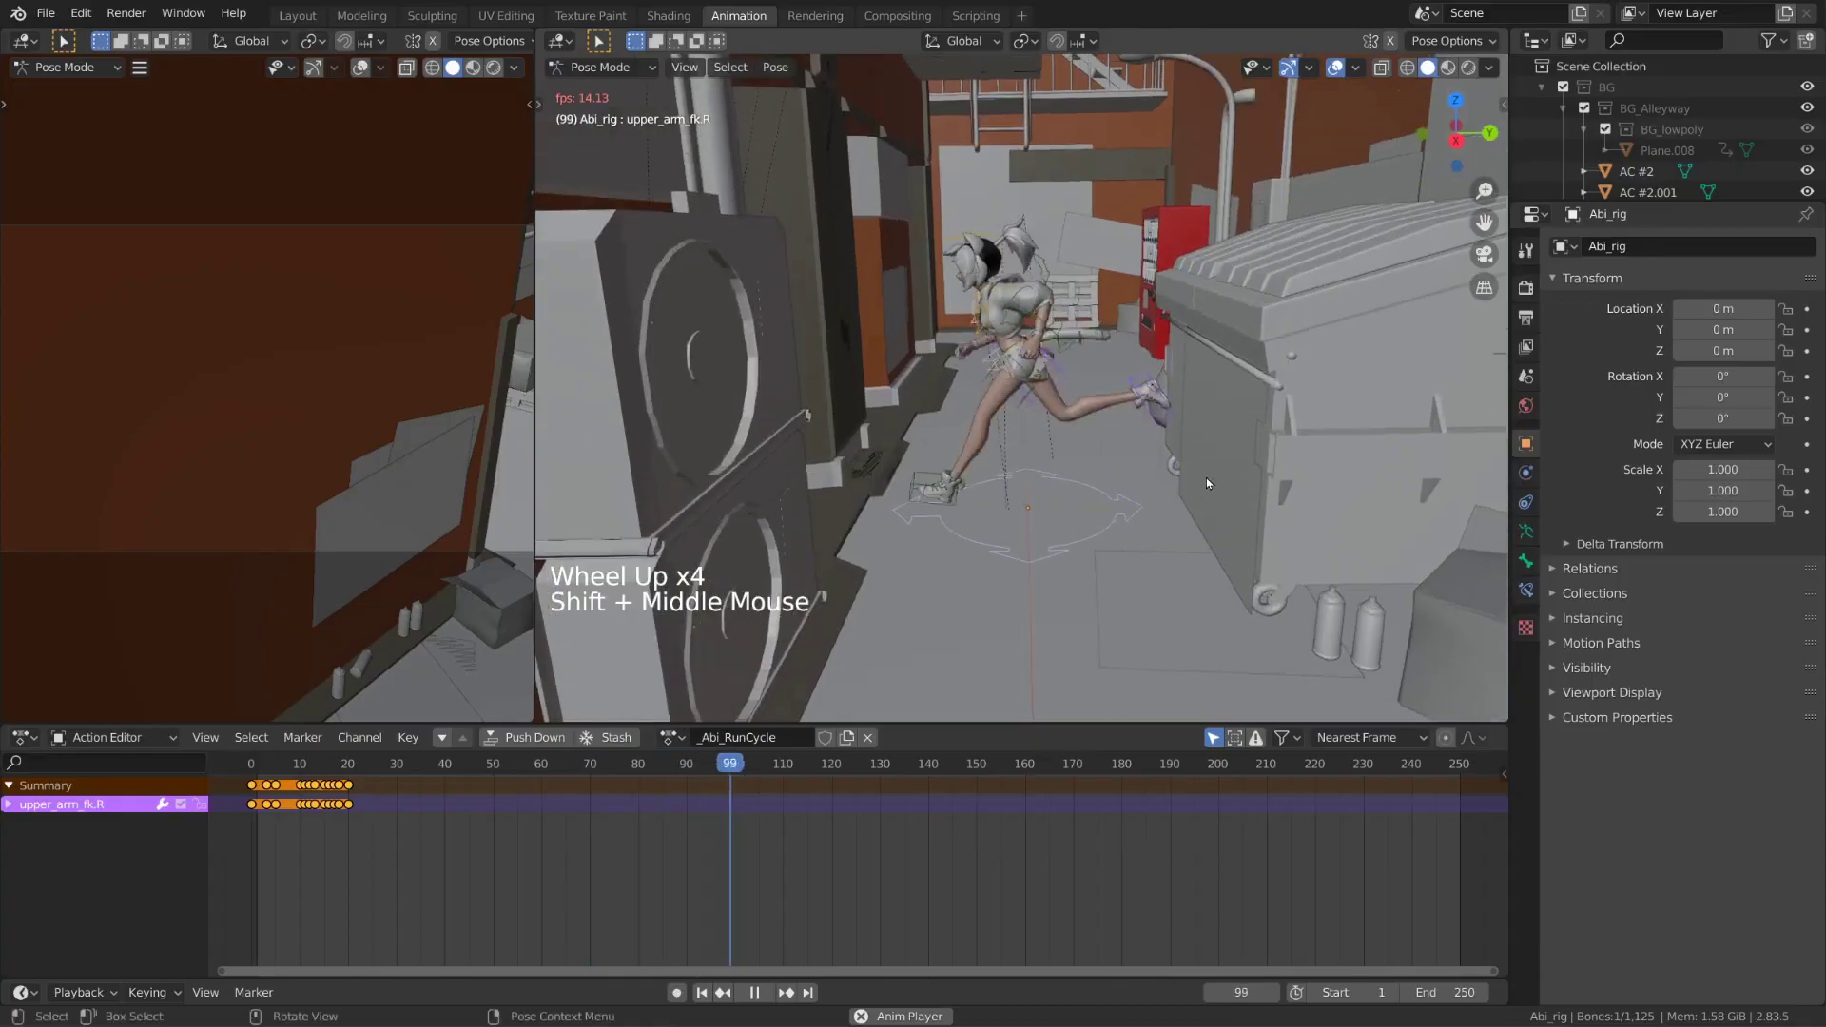
# Switch the keyframe editor to Dope Sheet mode and back to the Action Editor
pyautogui.click(141, 748)
pyautogui.click(135, 765)
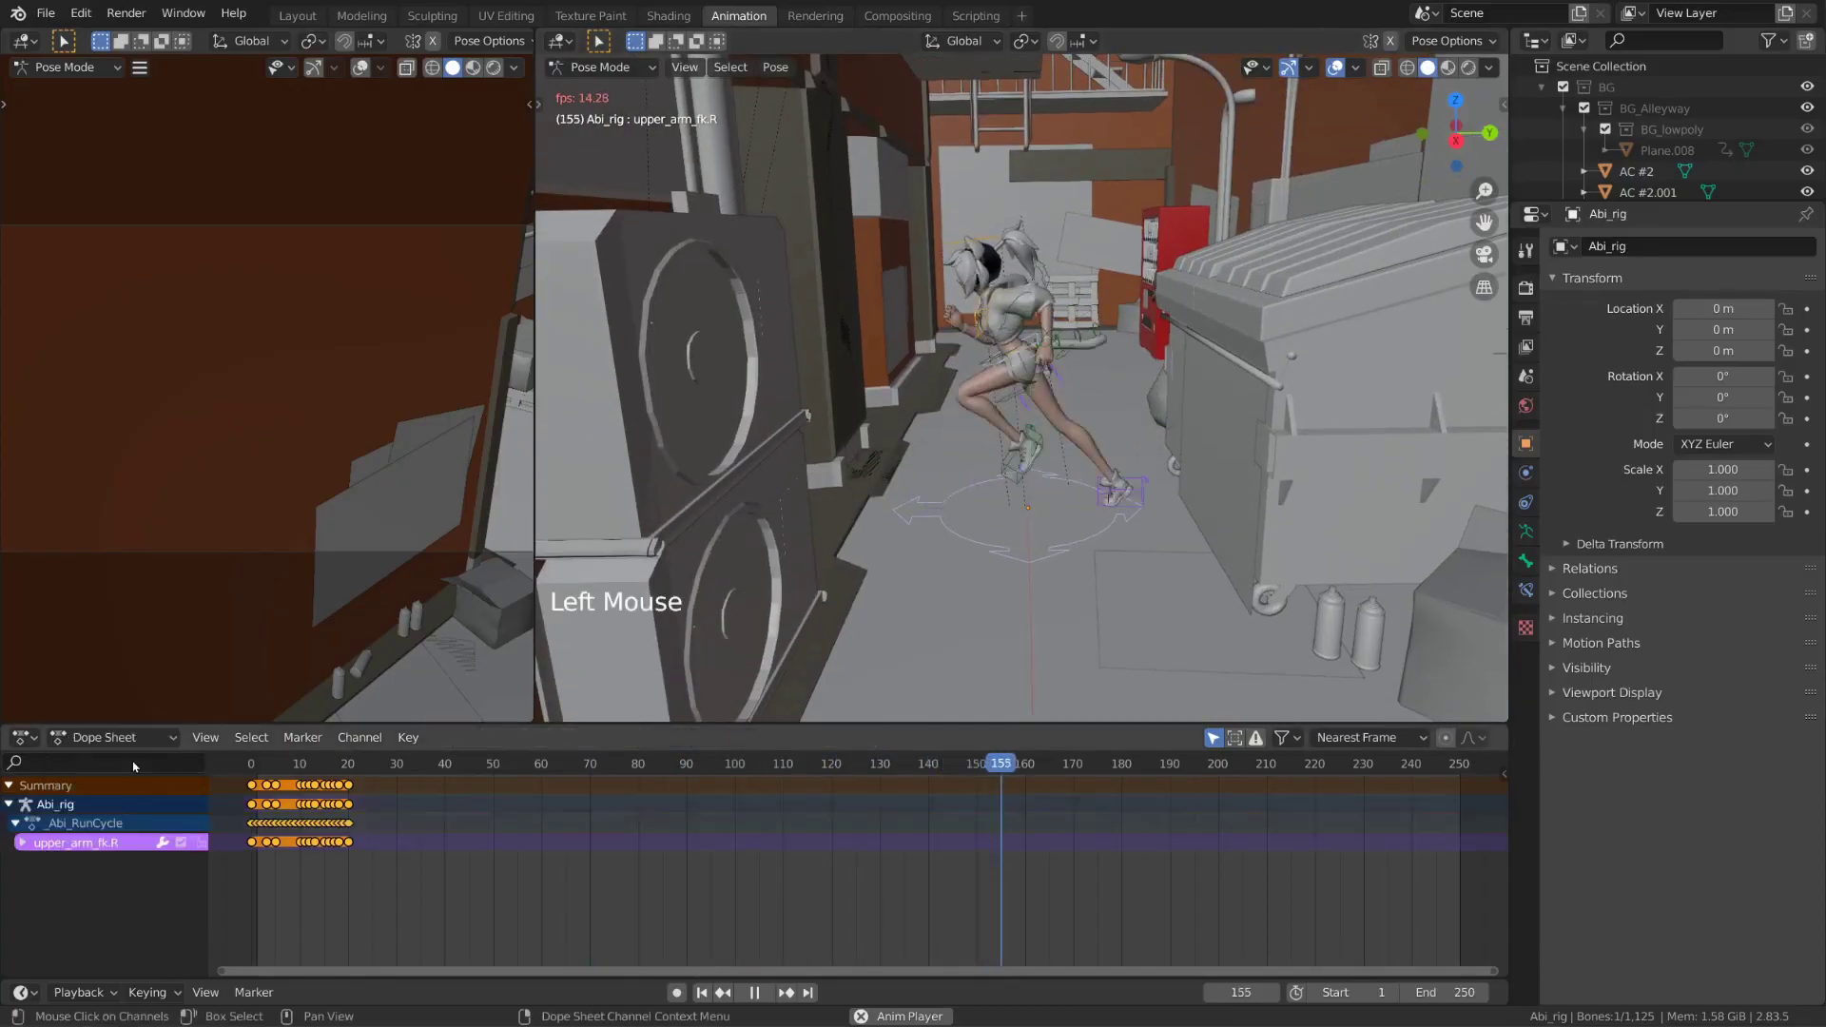
pyautogui.click(112, 738)
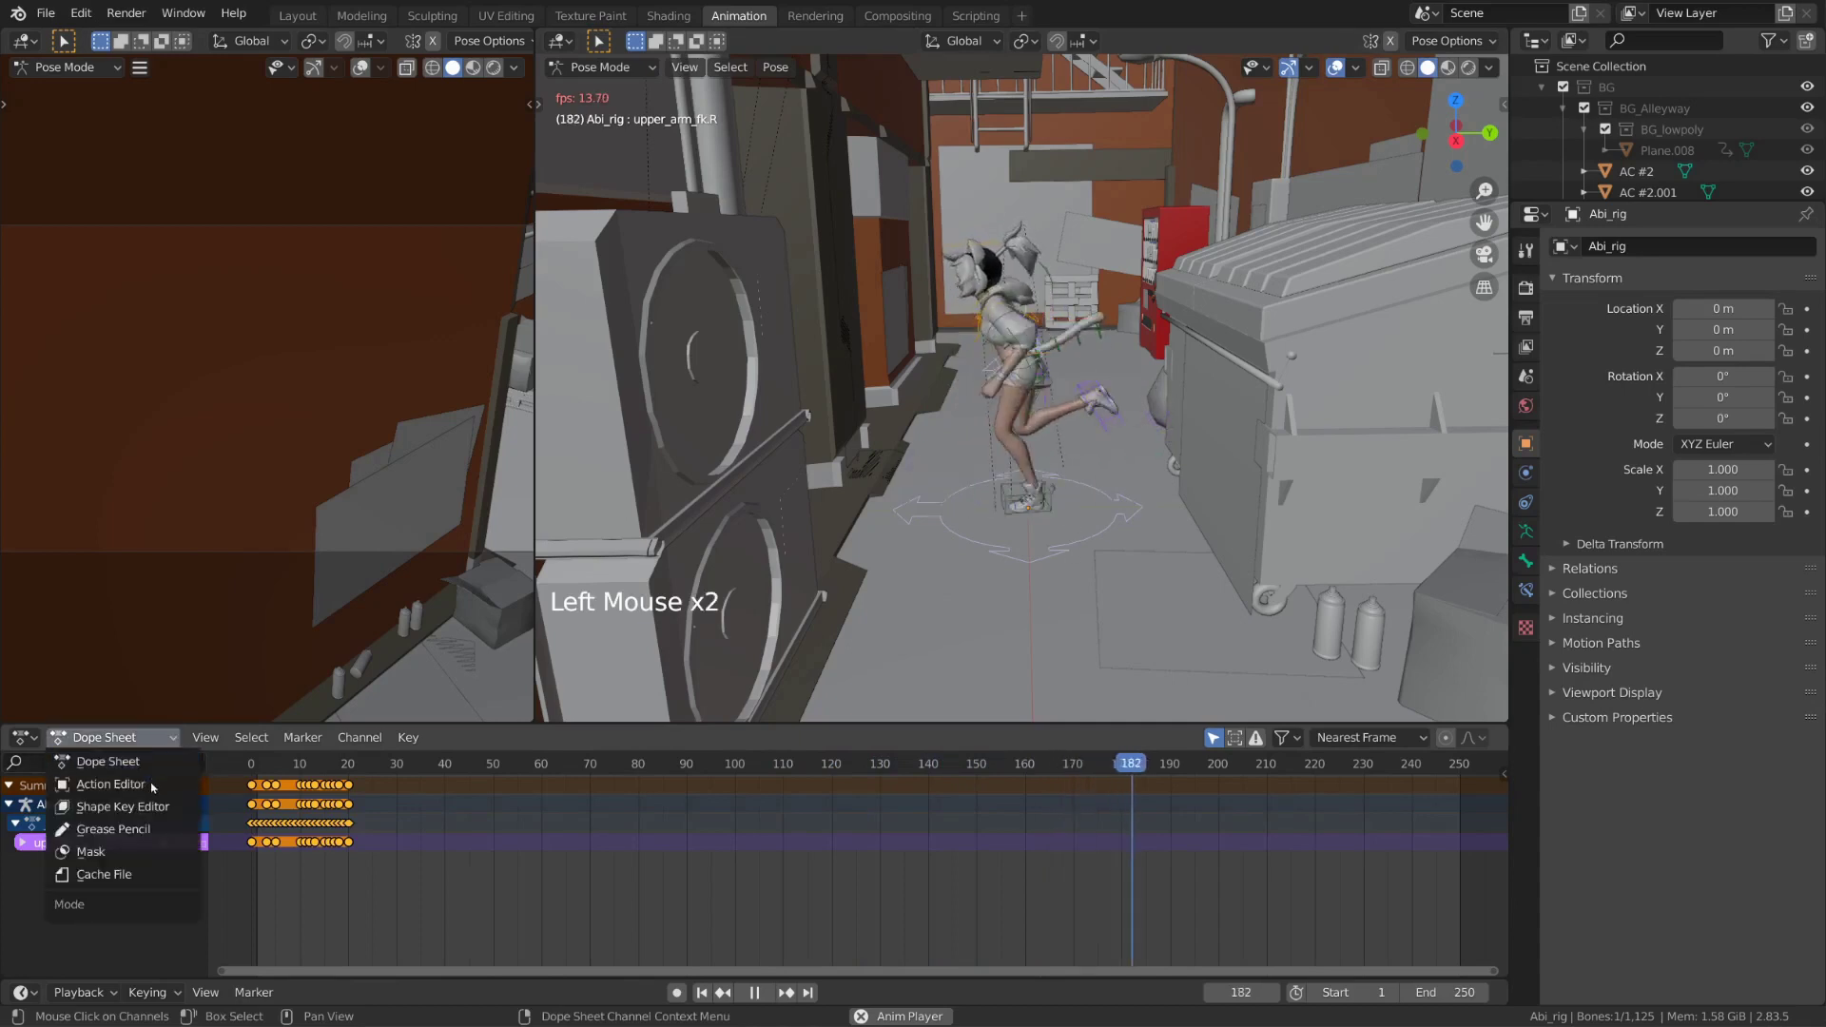
pyautogui.click(152, 786)
pyautogui.click(159, 740)
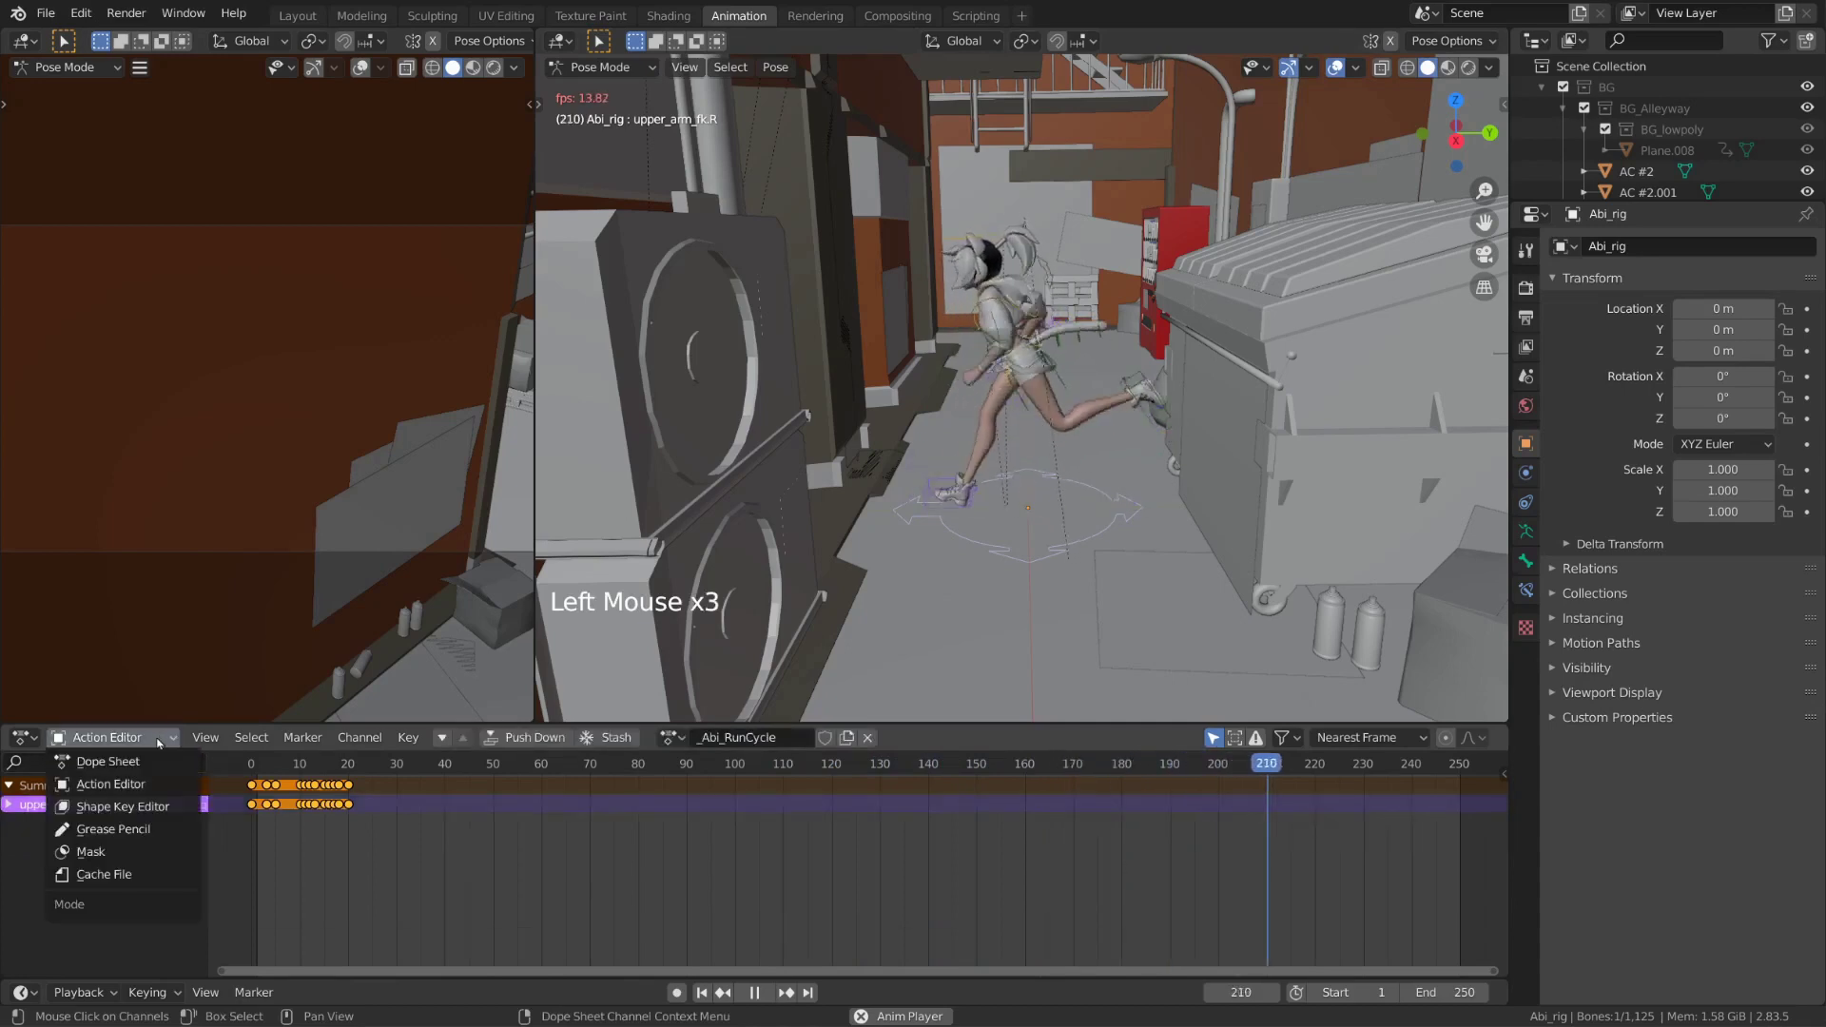
pyautogui.click(110, 784)
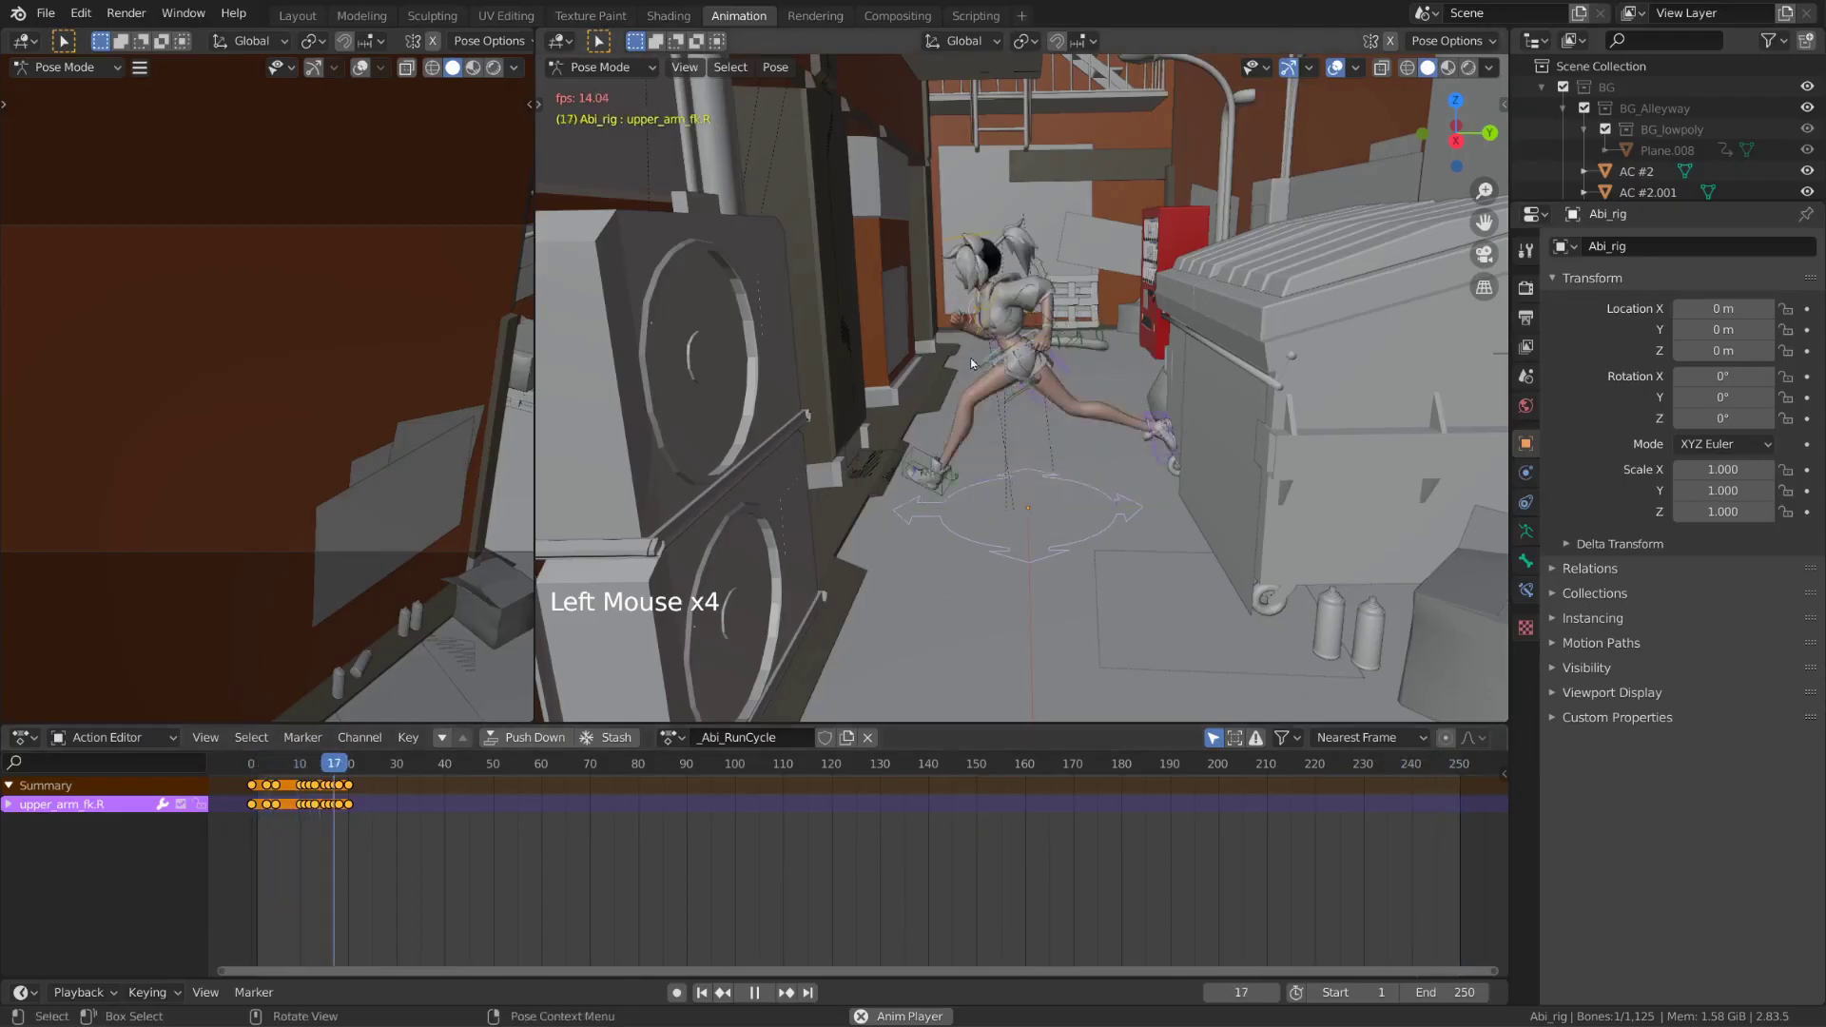
# Select the character's hips bone and toggle the keyframe editor's Only Show Selected filter off and back on
pyautogui.click(1019, 336)
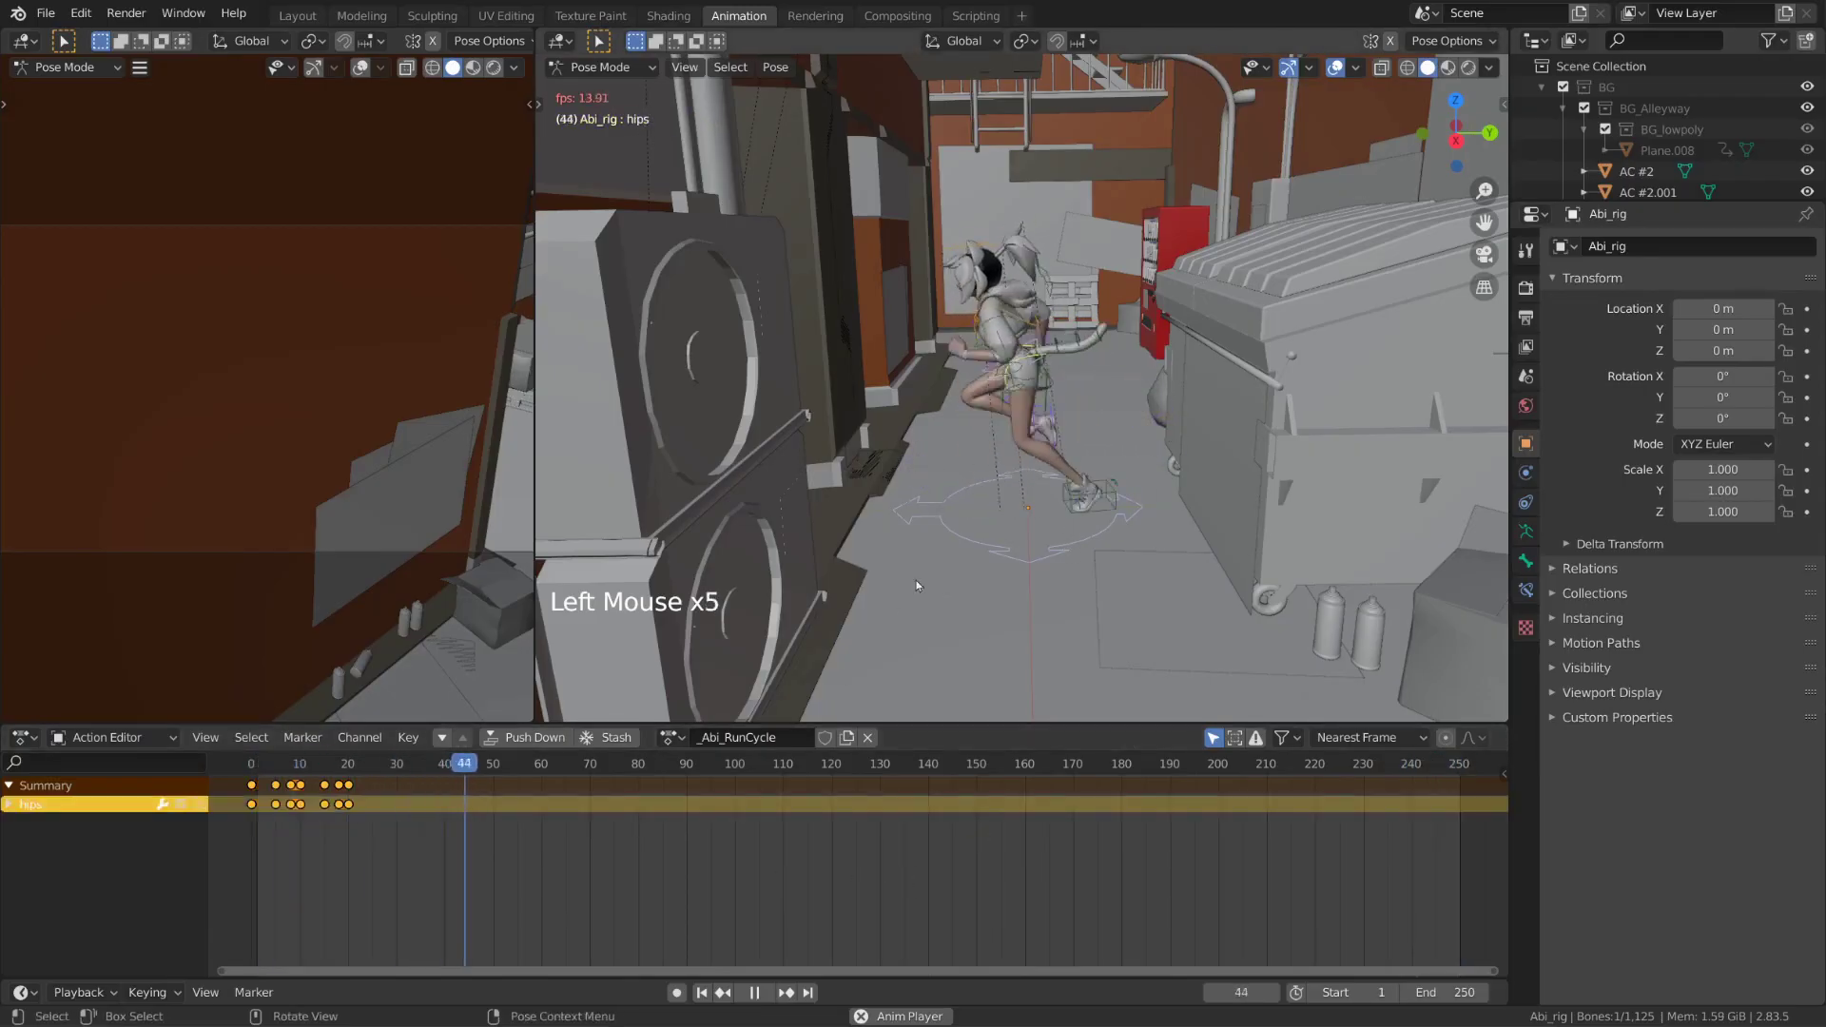
pyautogui.click(1214, 739)
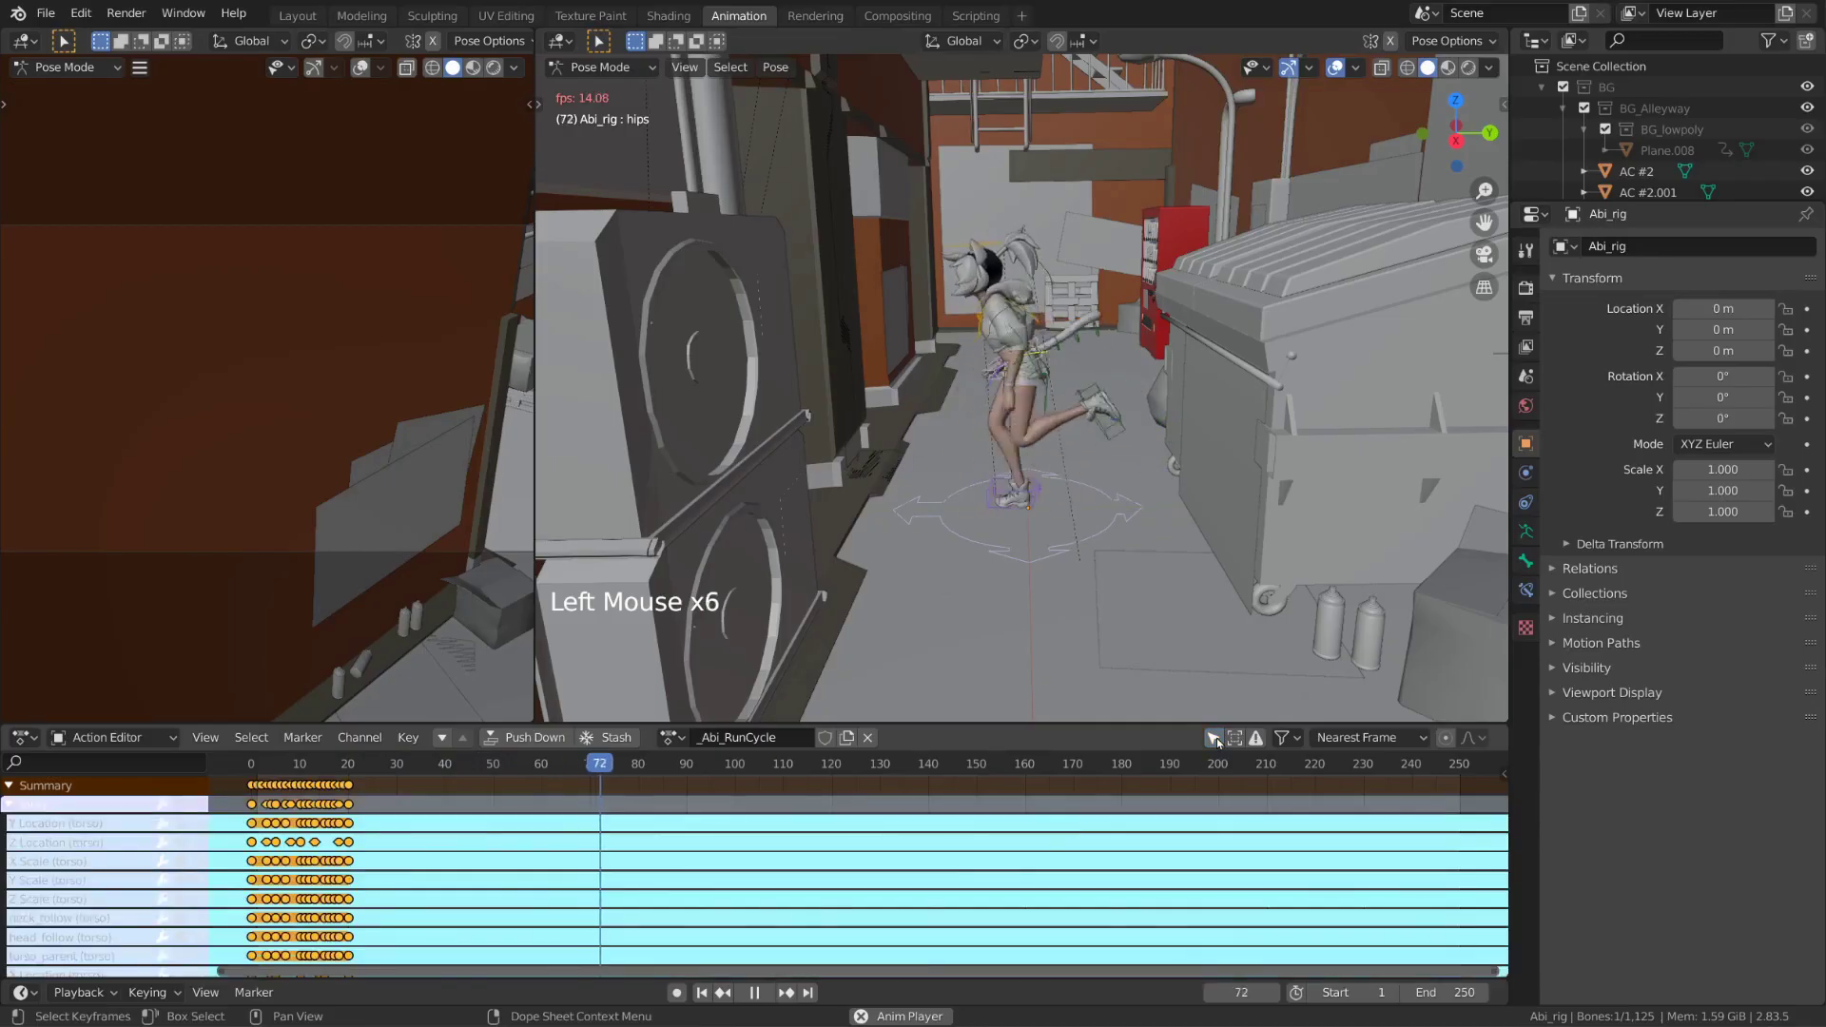
pyautogui.click(1215, 739)
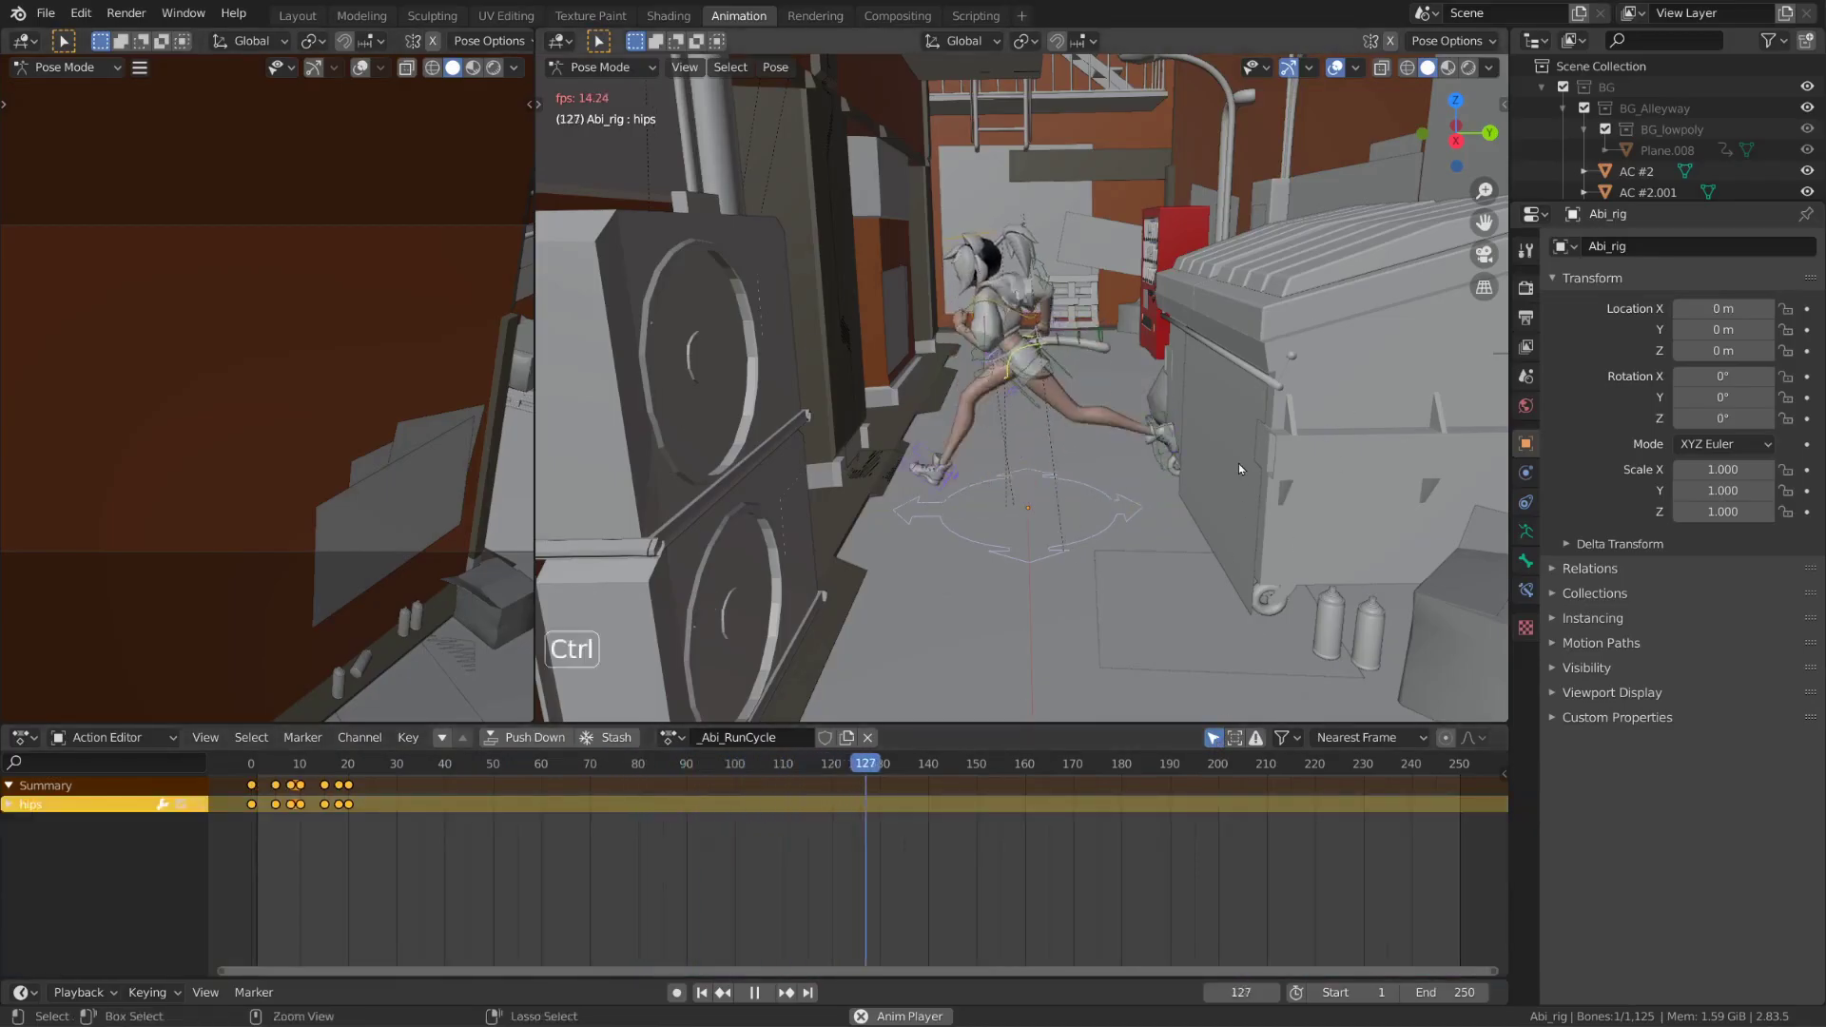
# Return to Object Mode, stop the playback and select the character rig
pyautogui.hotkey('ctrl', 'Tab')
pyautogui.click(1233, 426)
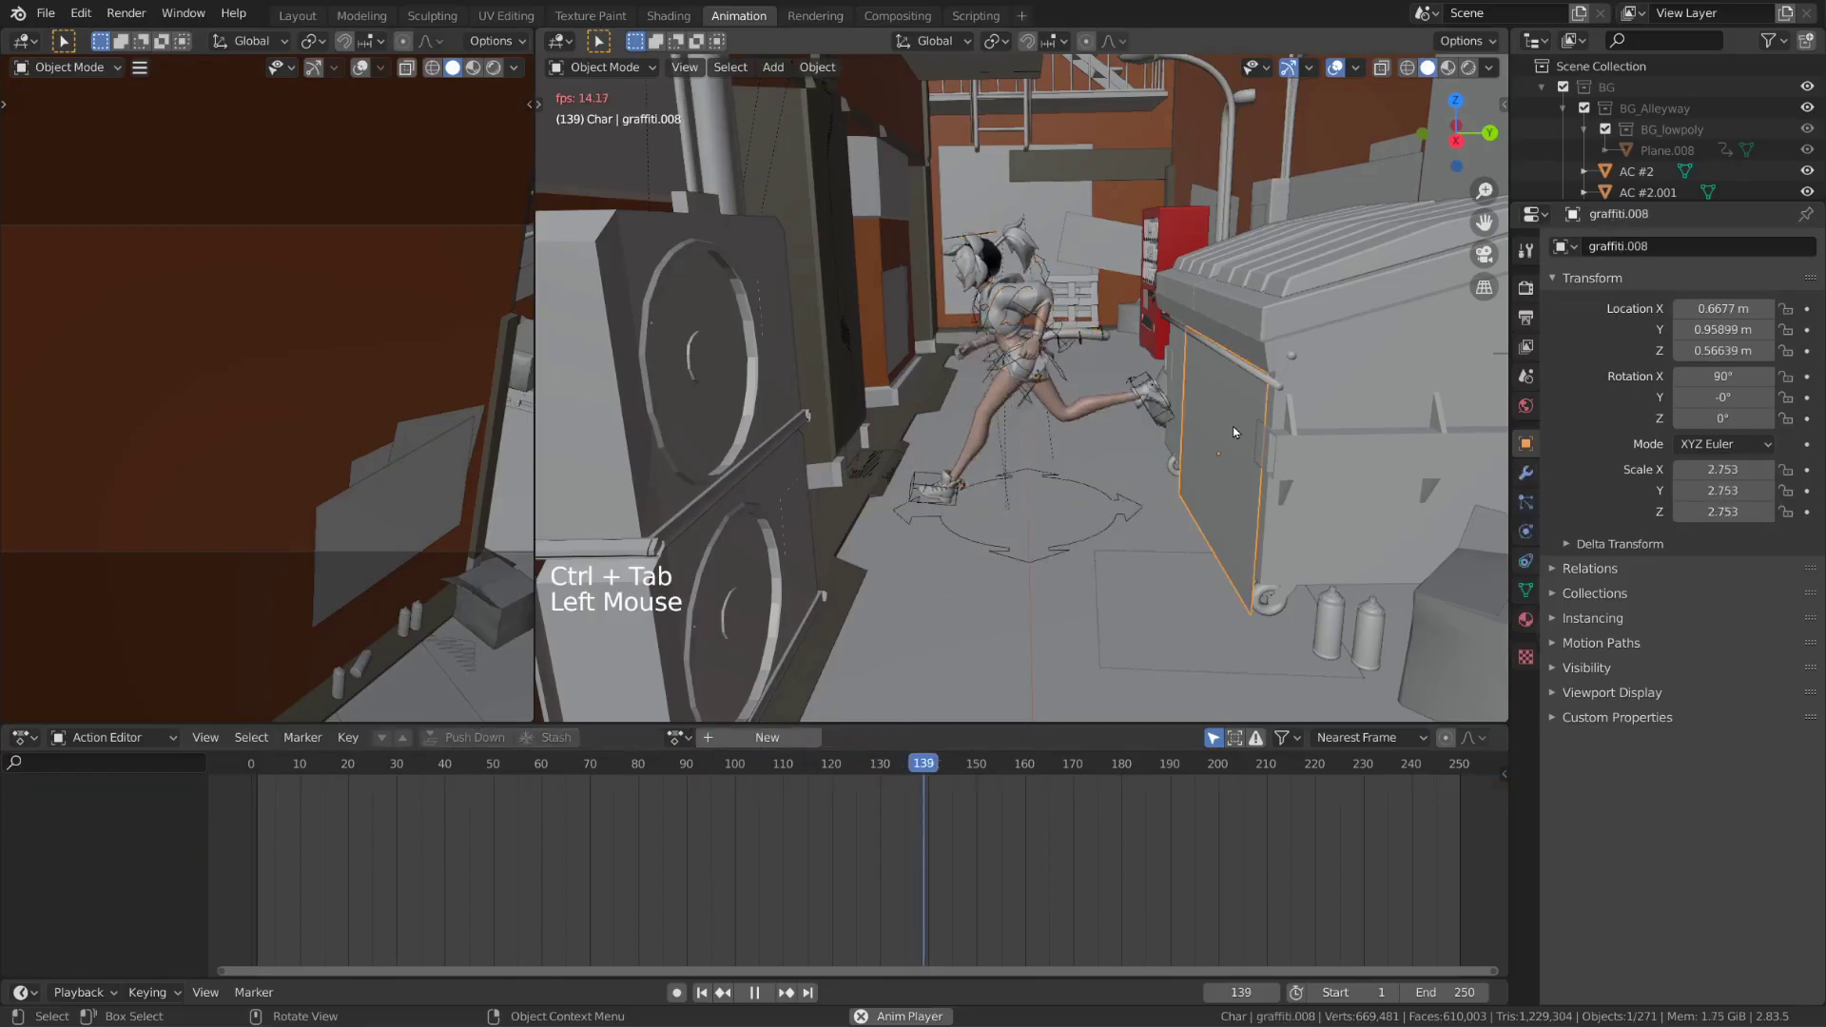
pyautogui.click(1039, 362)
pyautogui.press('space')
pyautogui.click(1036, 347)
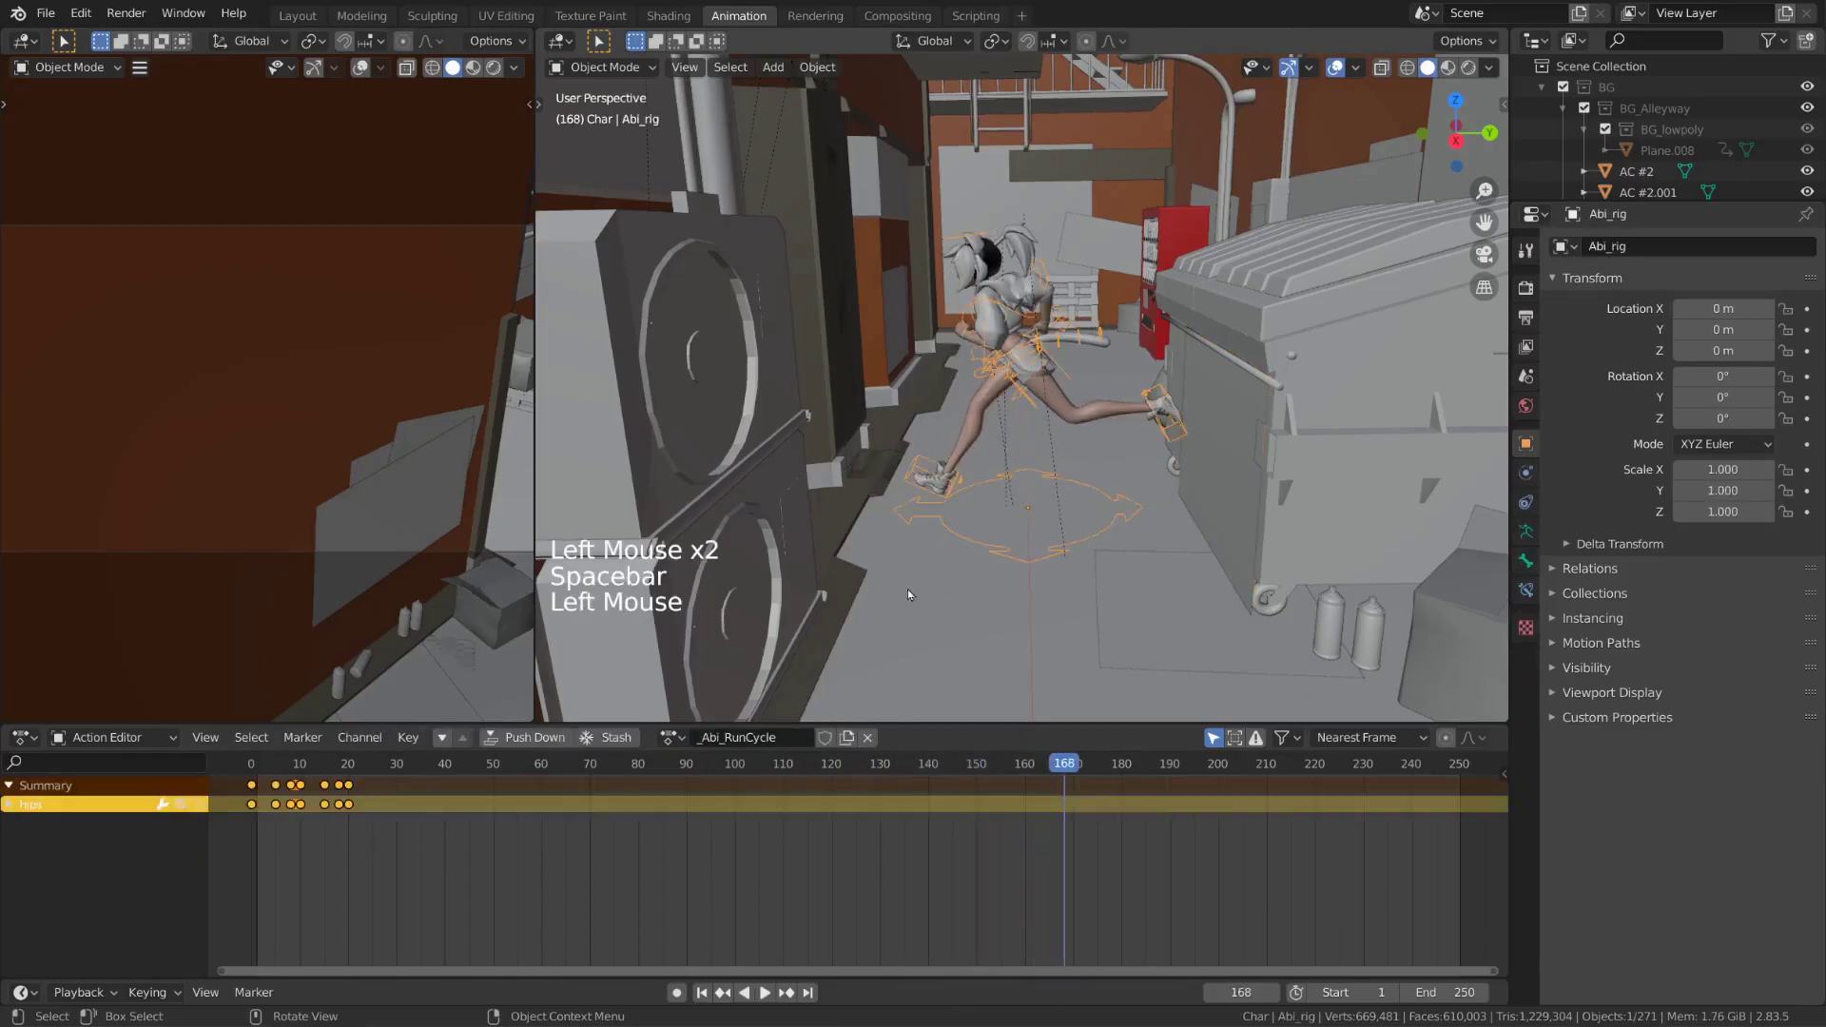
# Switch the keyframe editor to Dope Sheet mode and toggle the Only Show Selected filter off and back on
pyautogui.click(114, 737)
pyautogui.click(131, 761)
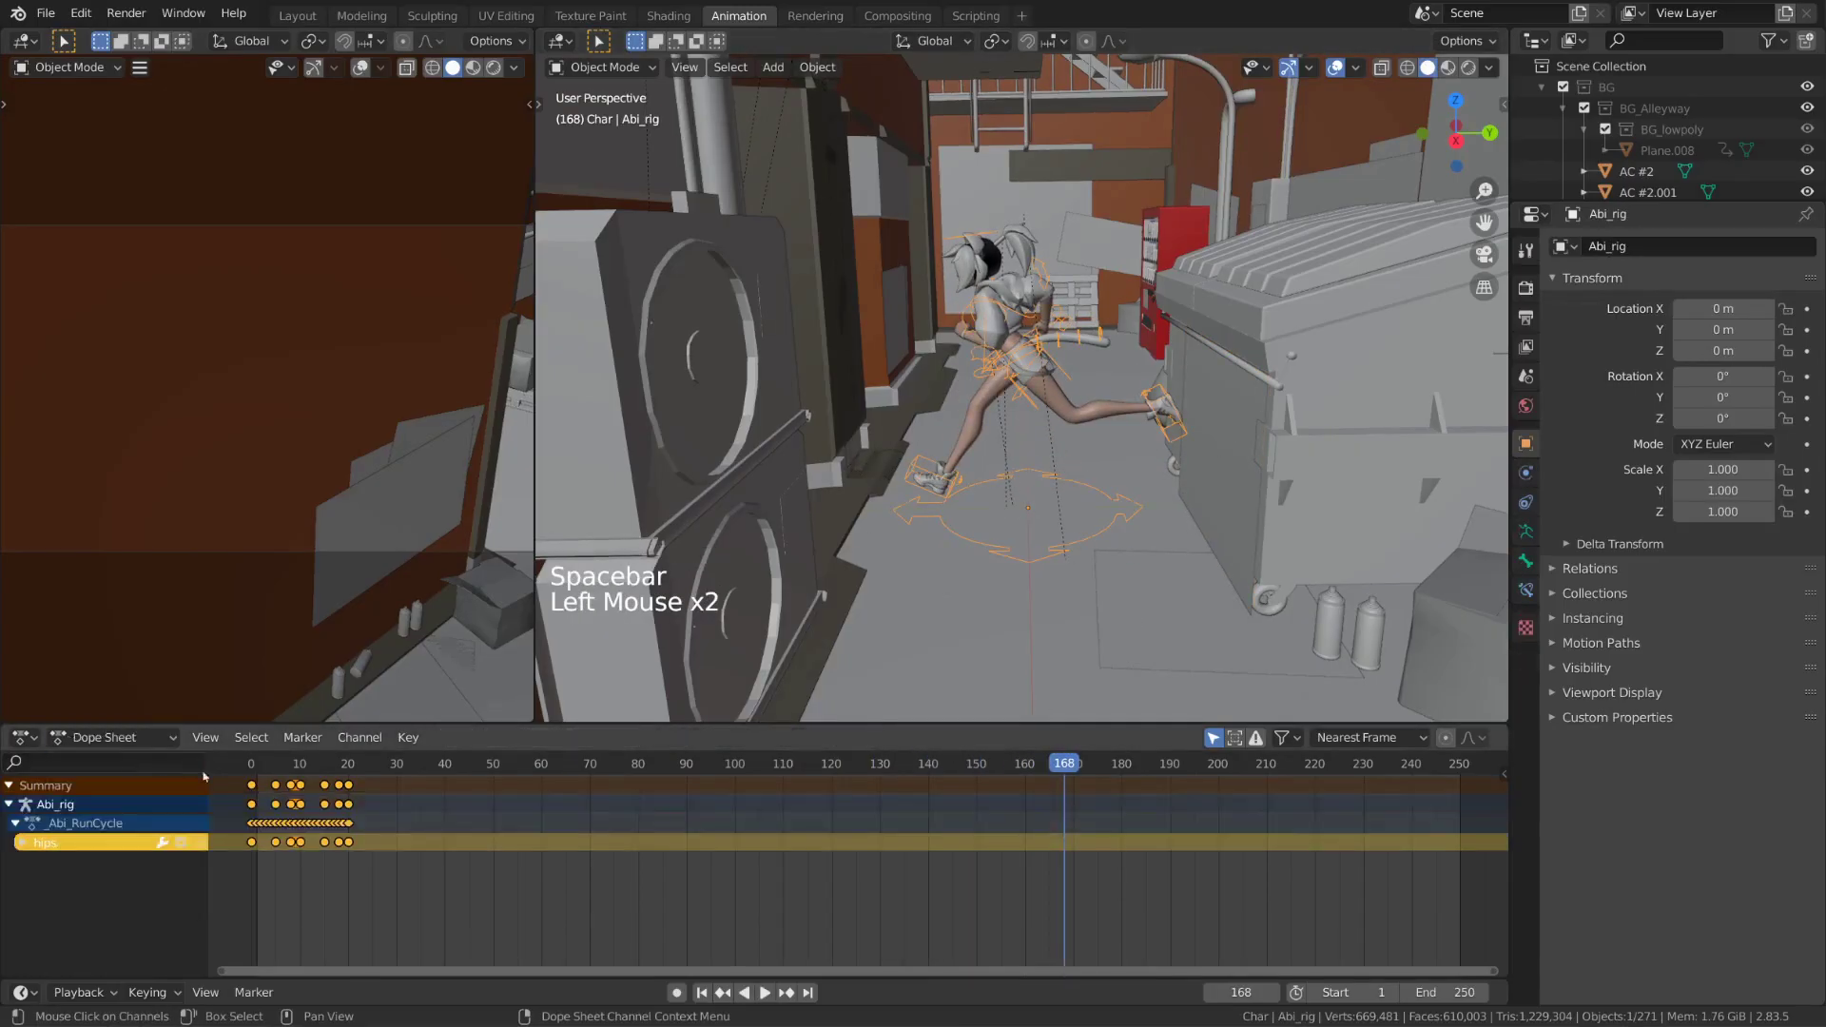
pyautogui.click(1211, 739)
pyautogui.doubleClick(1213, 740)
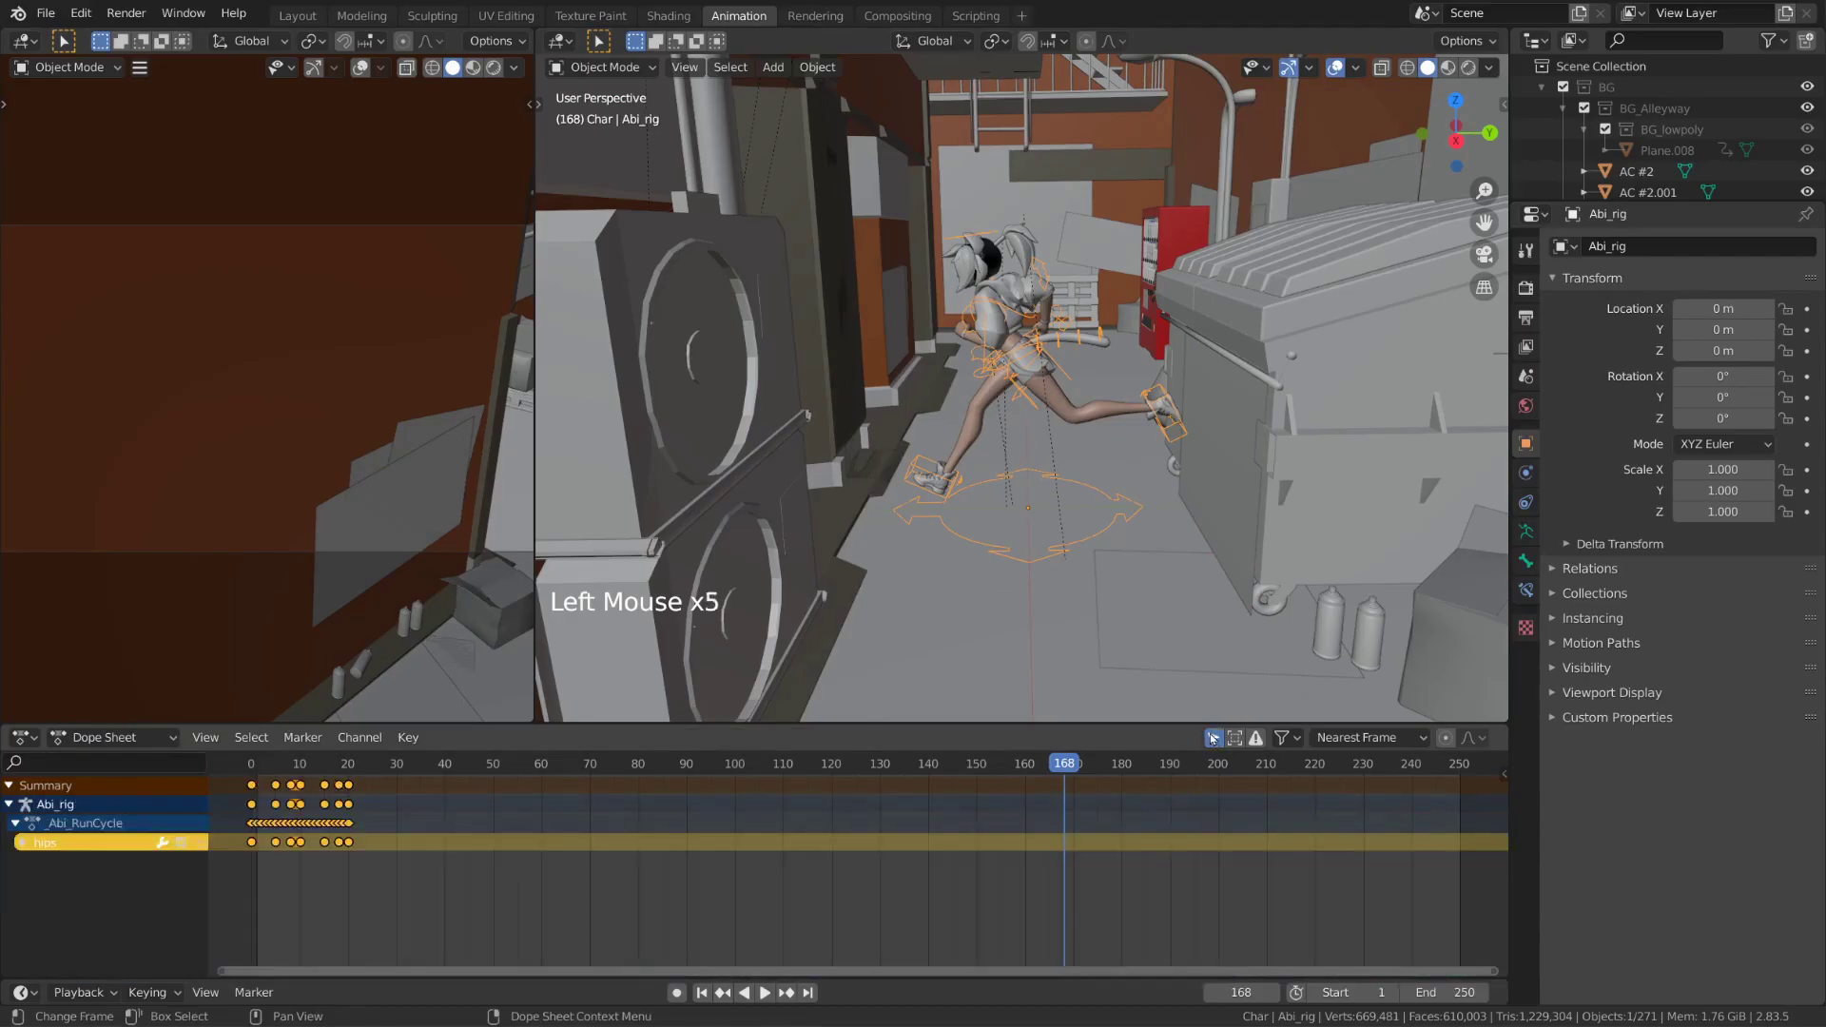
# Enter Pose Mode on the rig, select the chest bone and collapse its keyframe channels in the Dope Sheet
pyautogui.hotkey('ctrl', 'Tab')
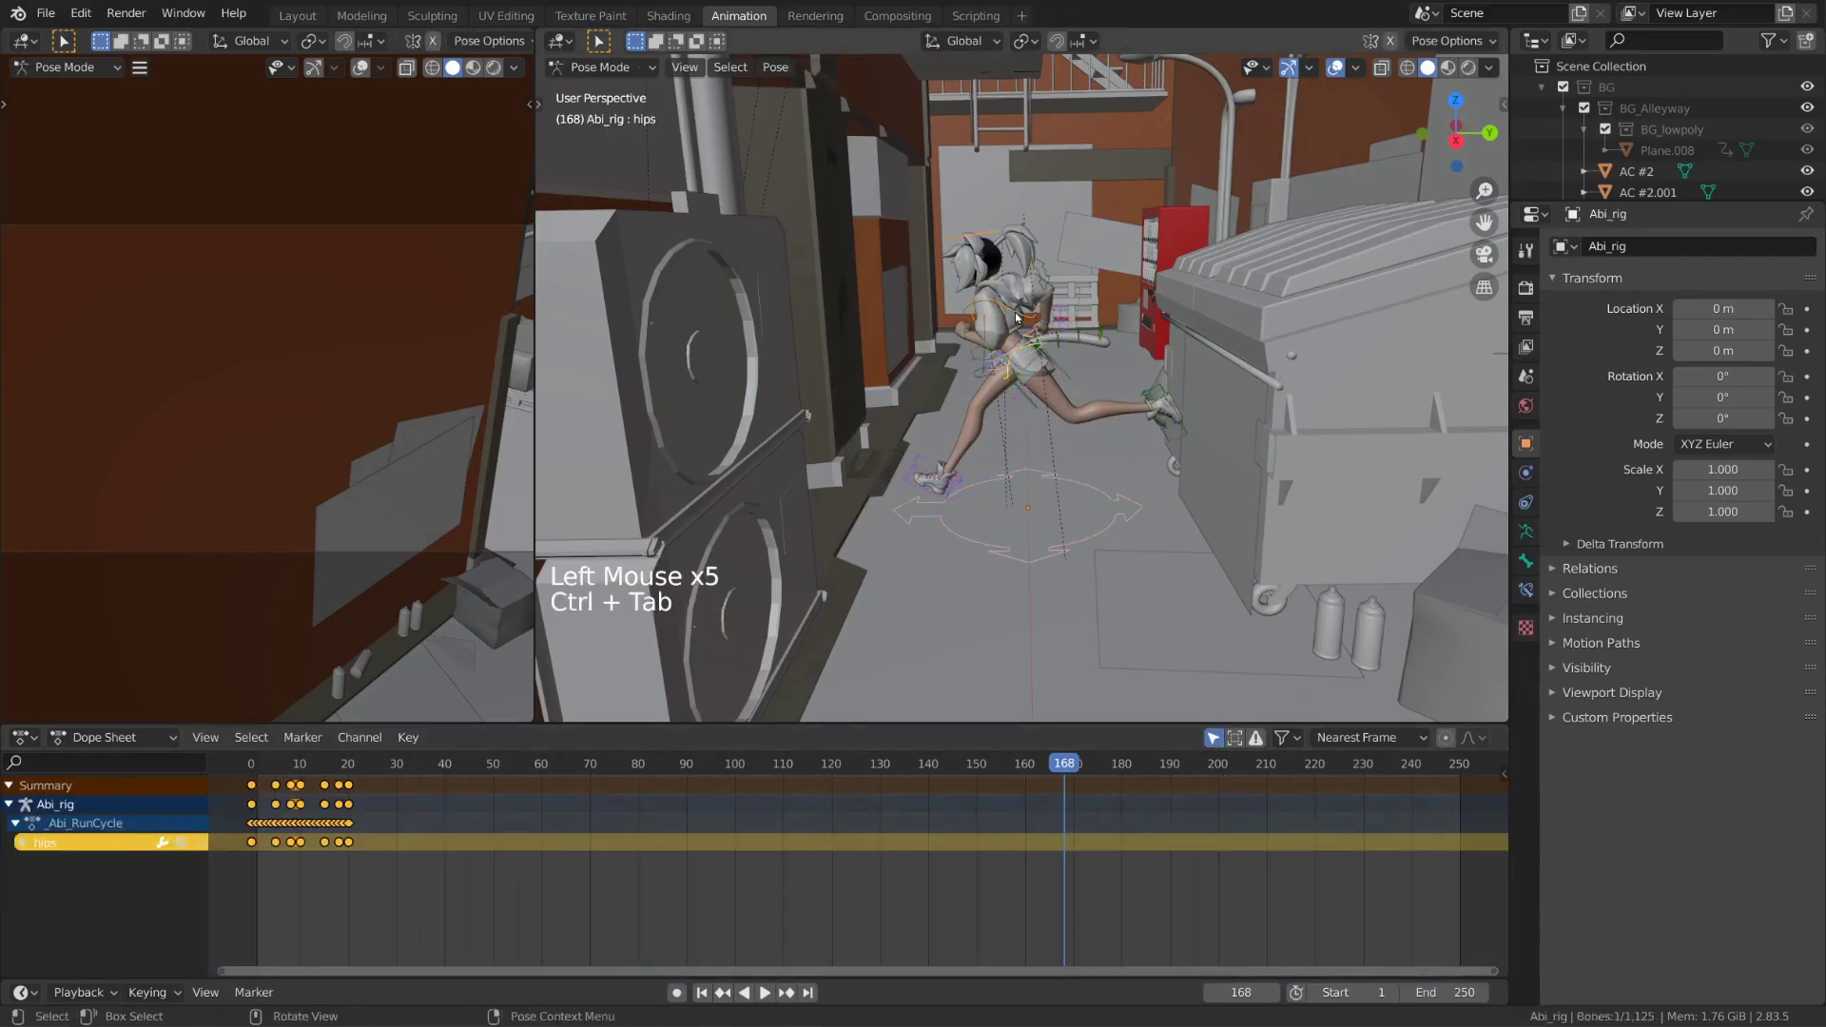
pyautogui.click(1016, 316)
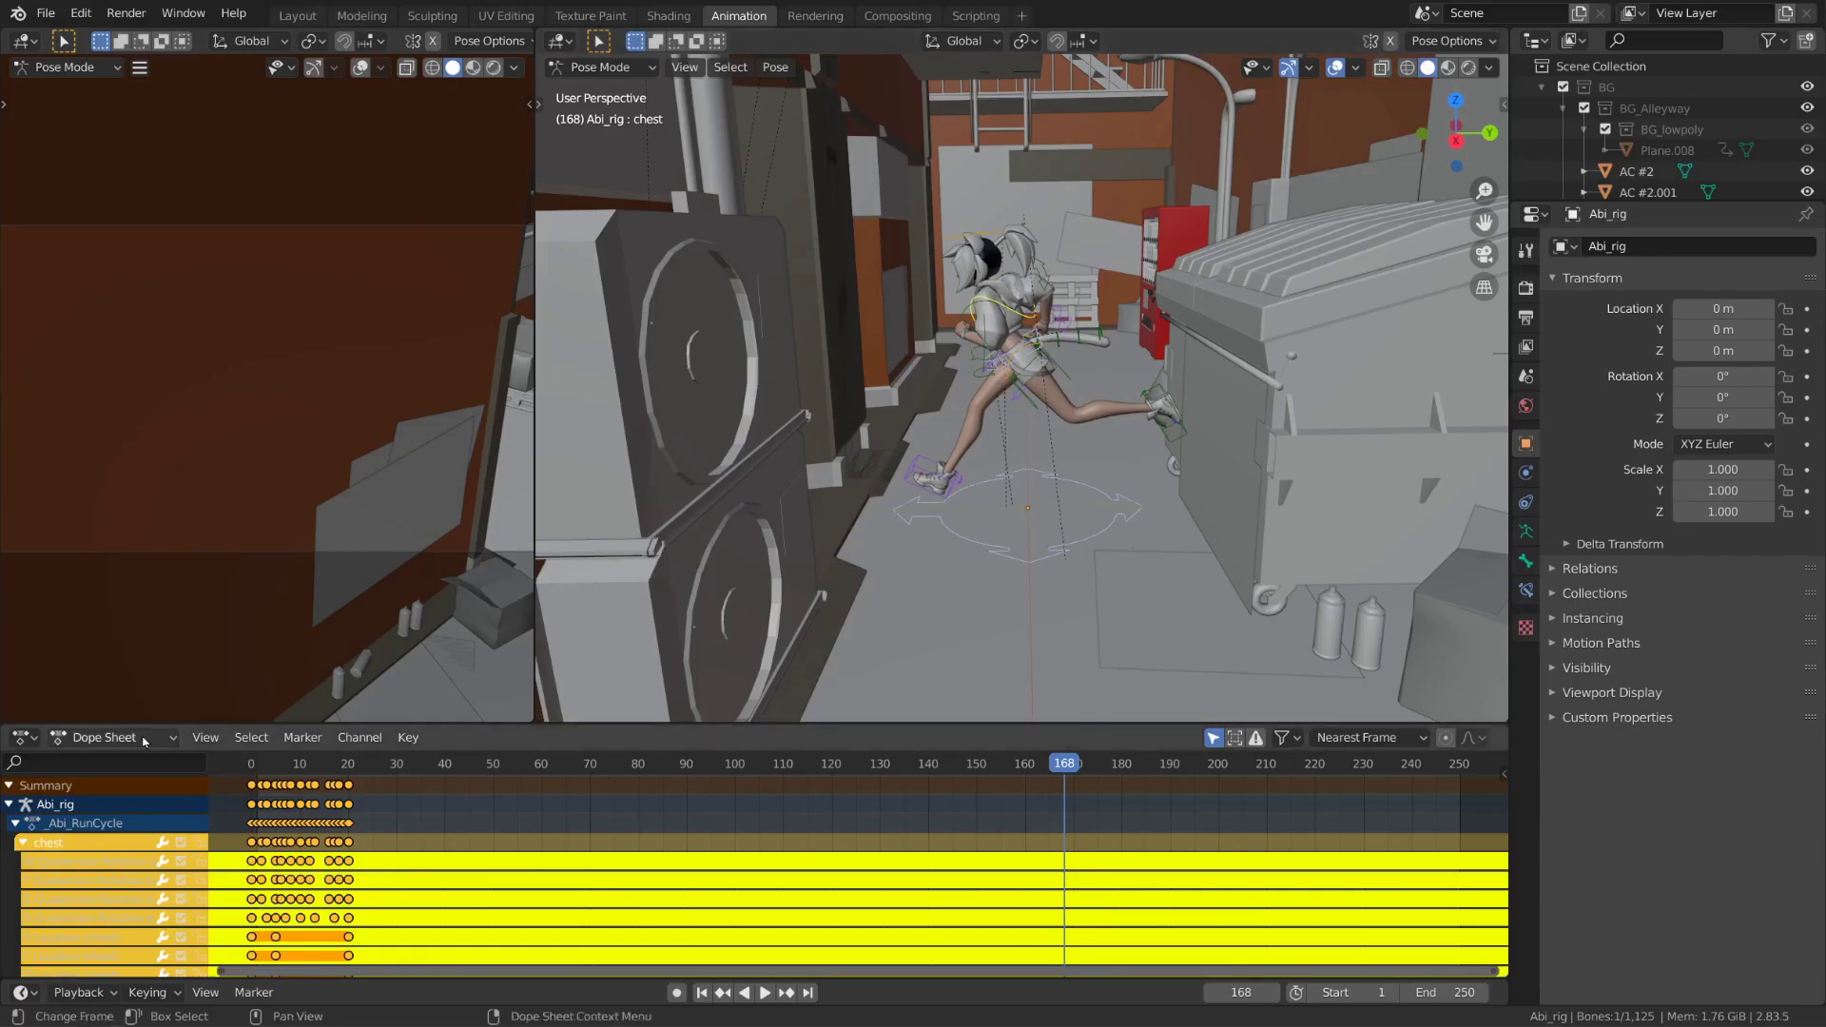
pyautogui.click(21, 843)
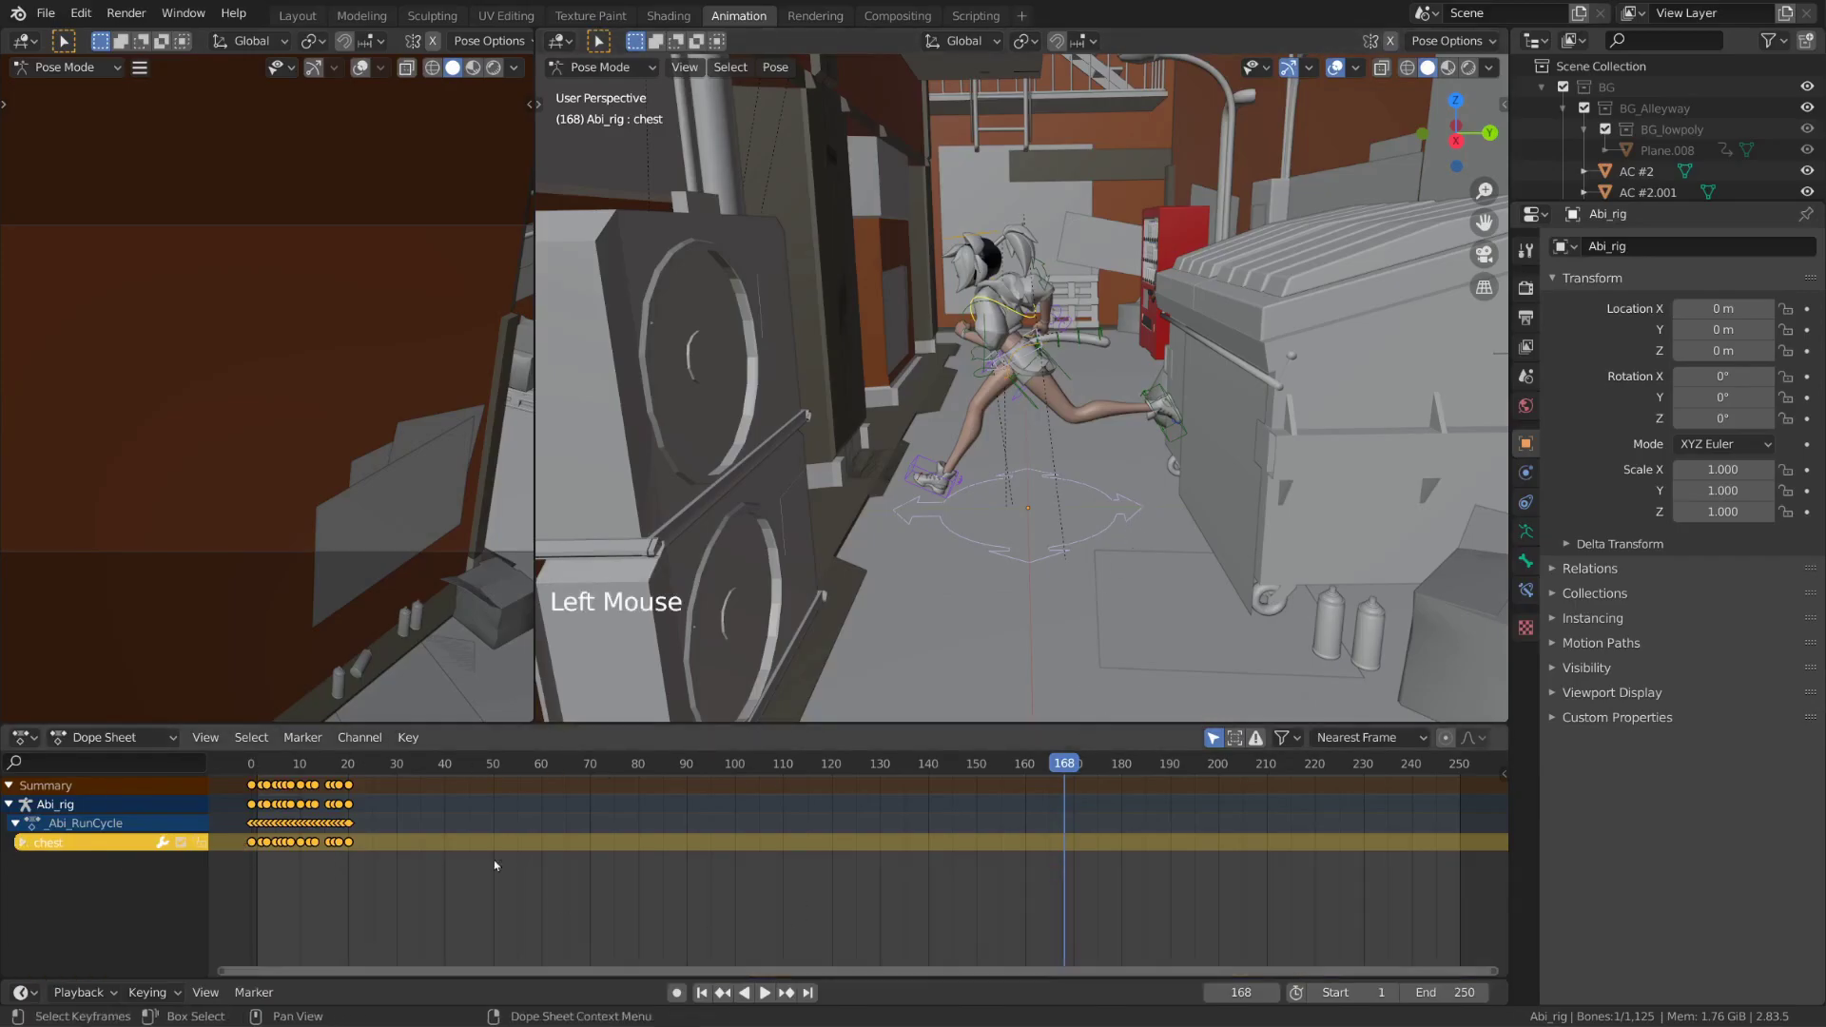
# Show the channels of all bones of the _Abi_RunCycle action in the Action Editor and collapse them
pyautogui.click(133, 737)
pyautogui.click(123, 758)
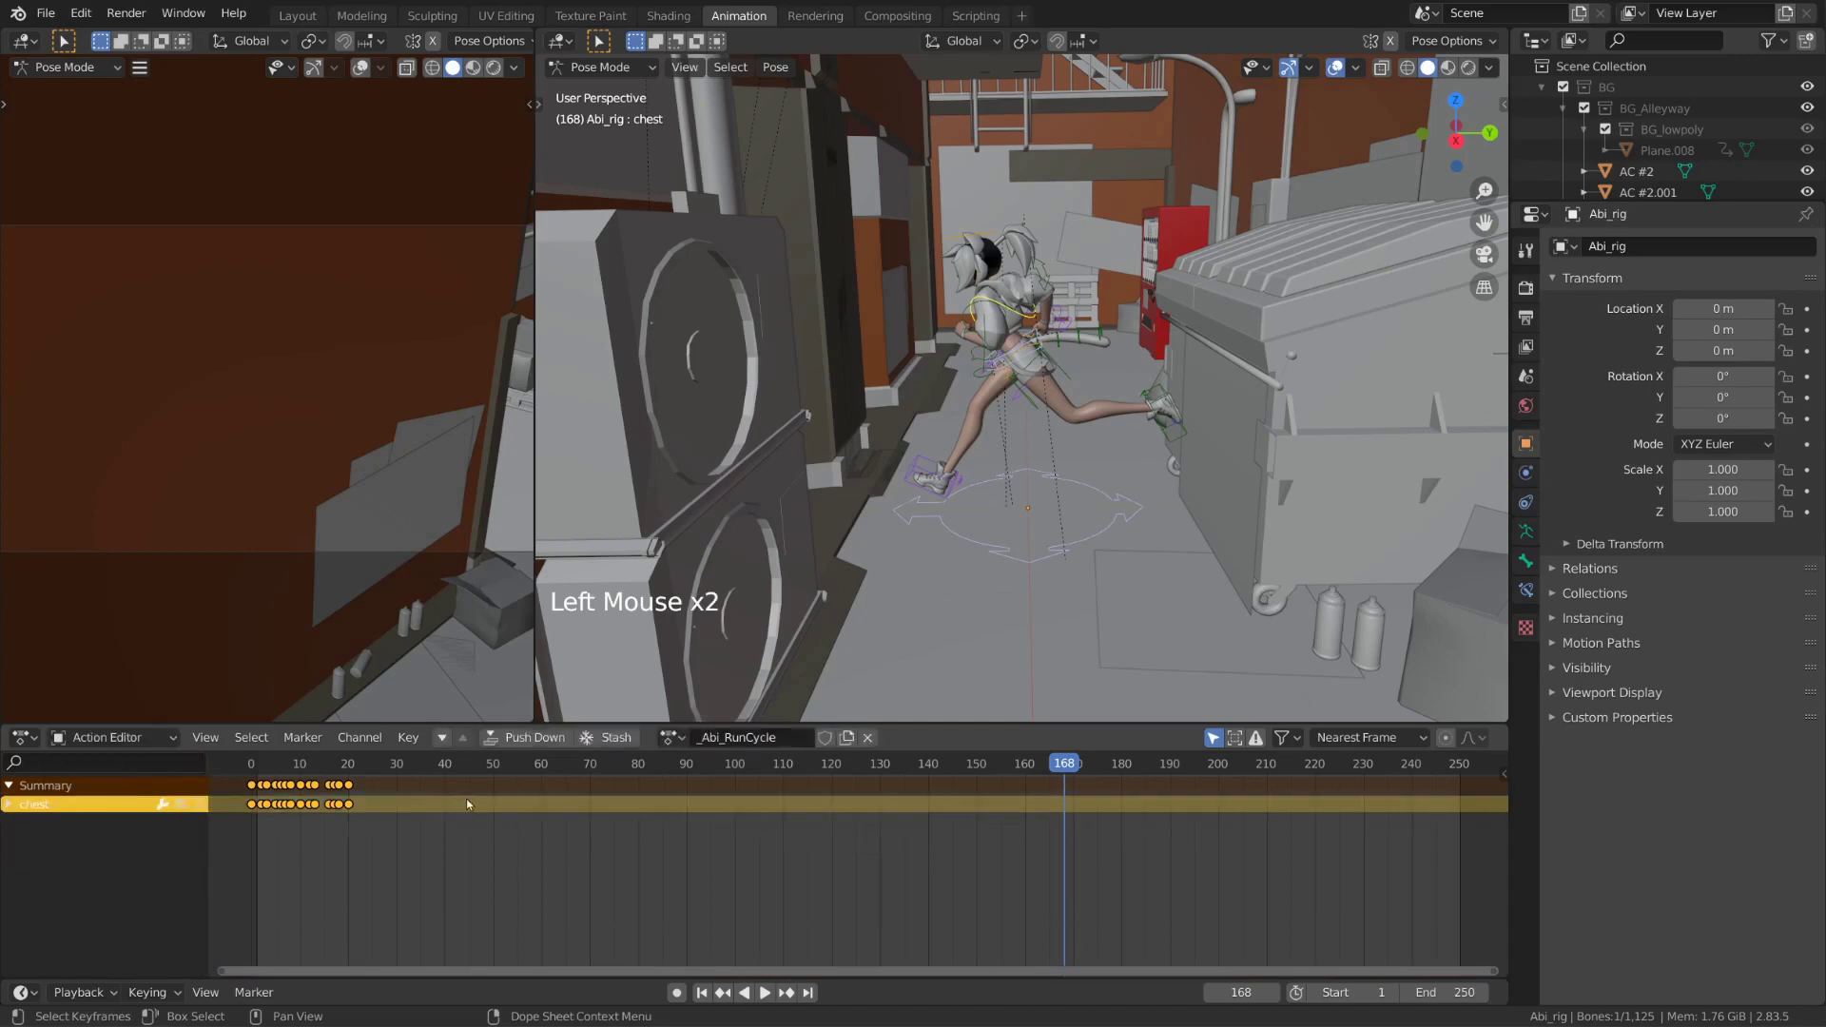
pyautogui.click(1213, 738)
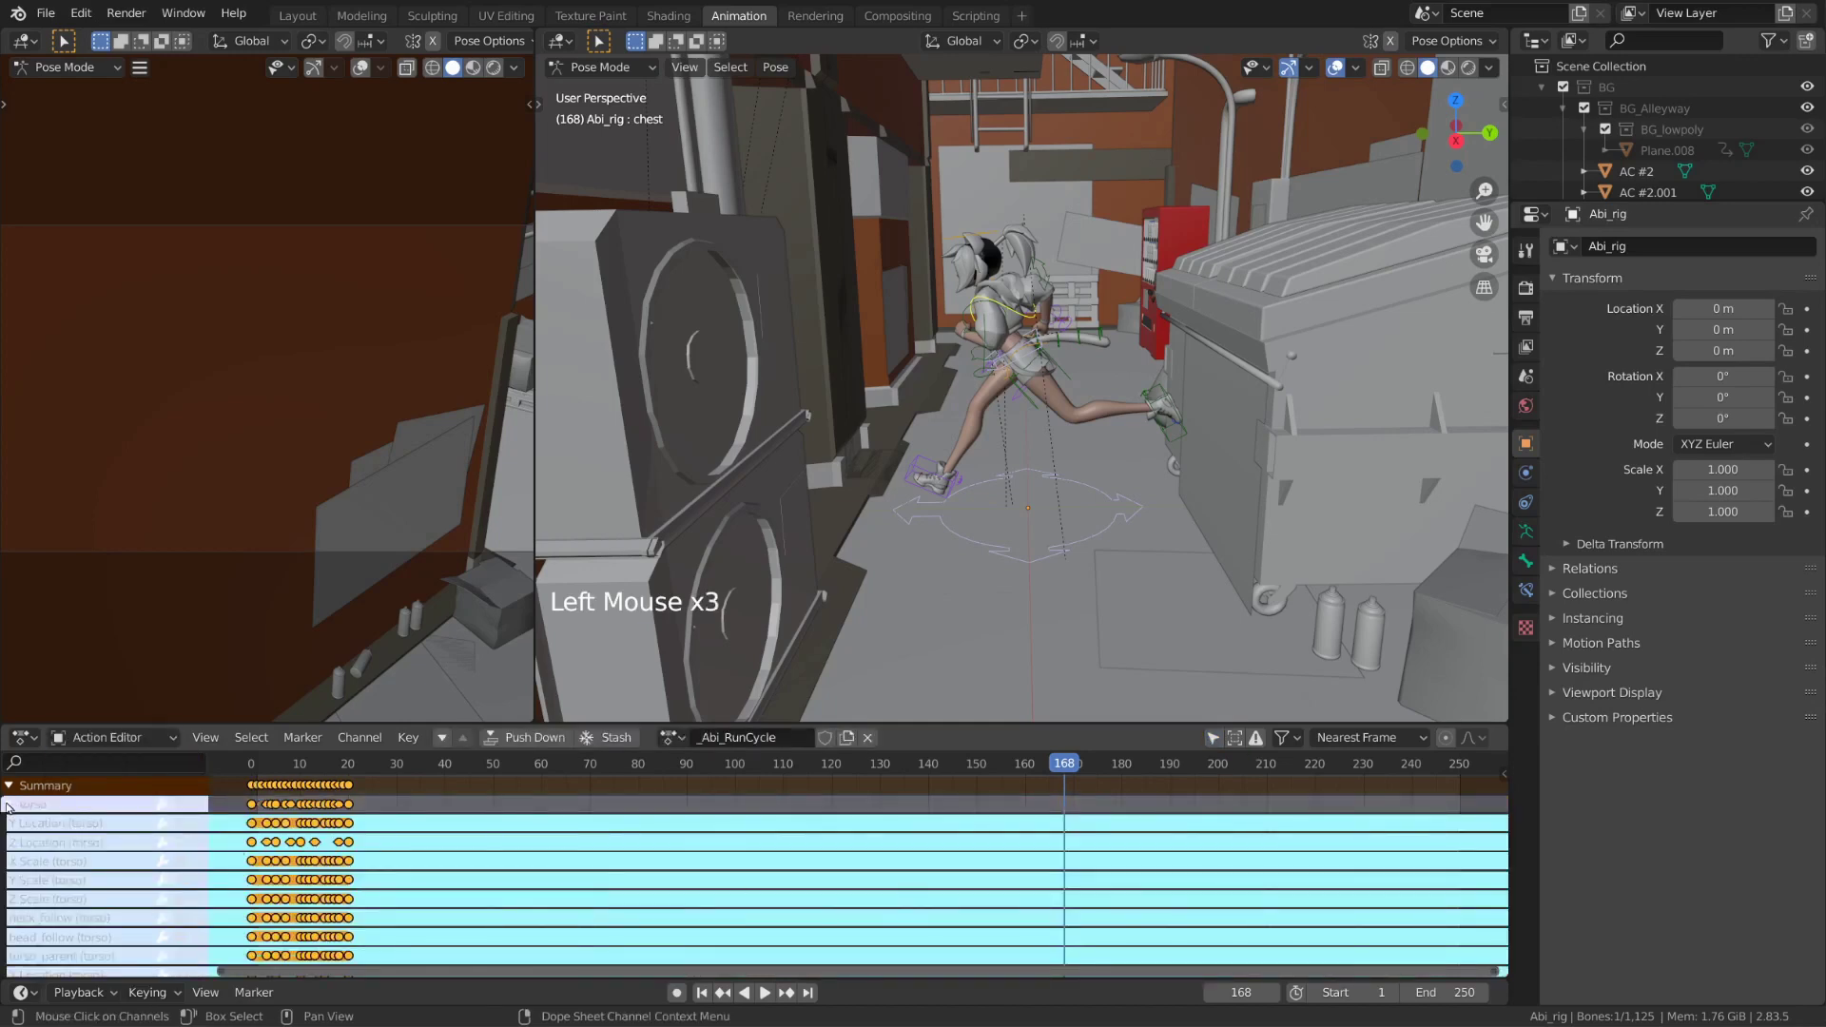
pyautogui.click(210, 871)
pyautogui.moveTo(290, 880); pyautogui.dragTo(342, 899, button='middle')
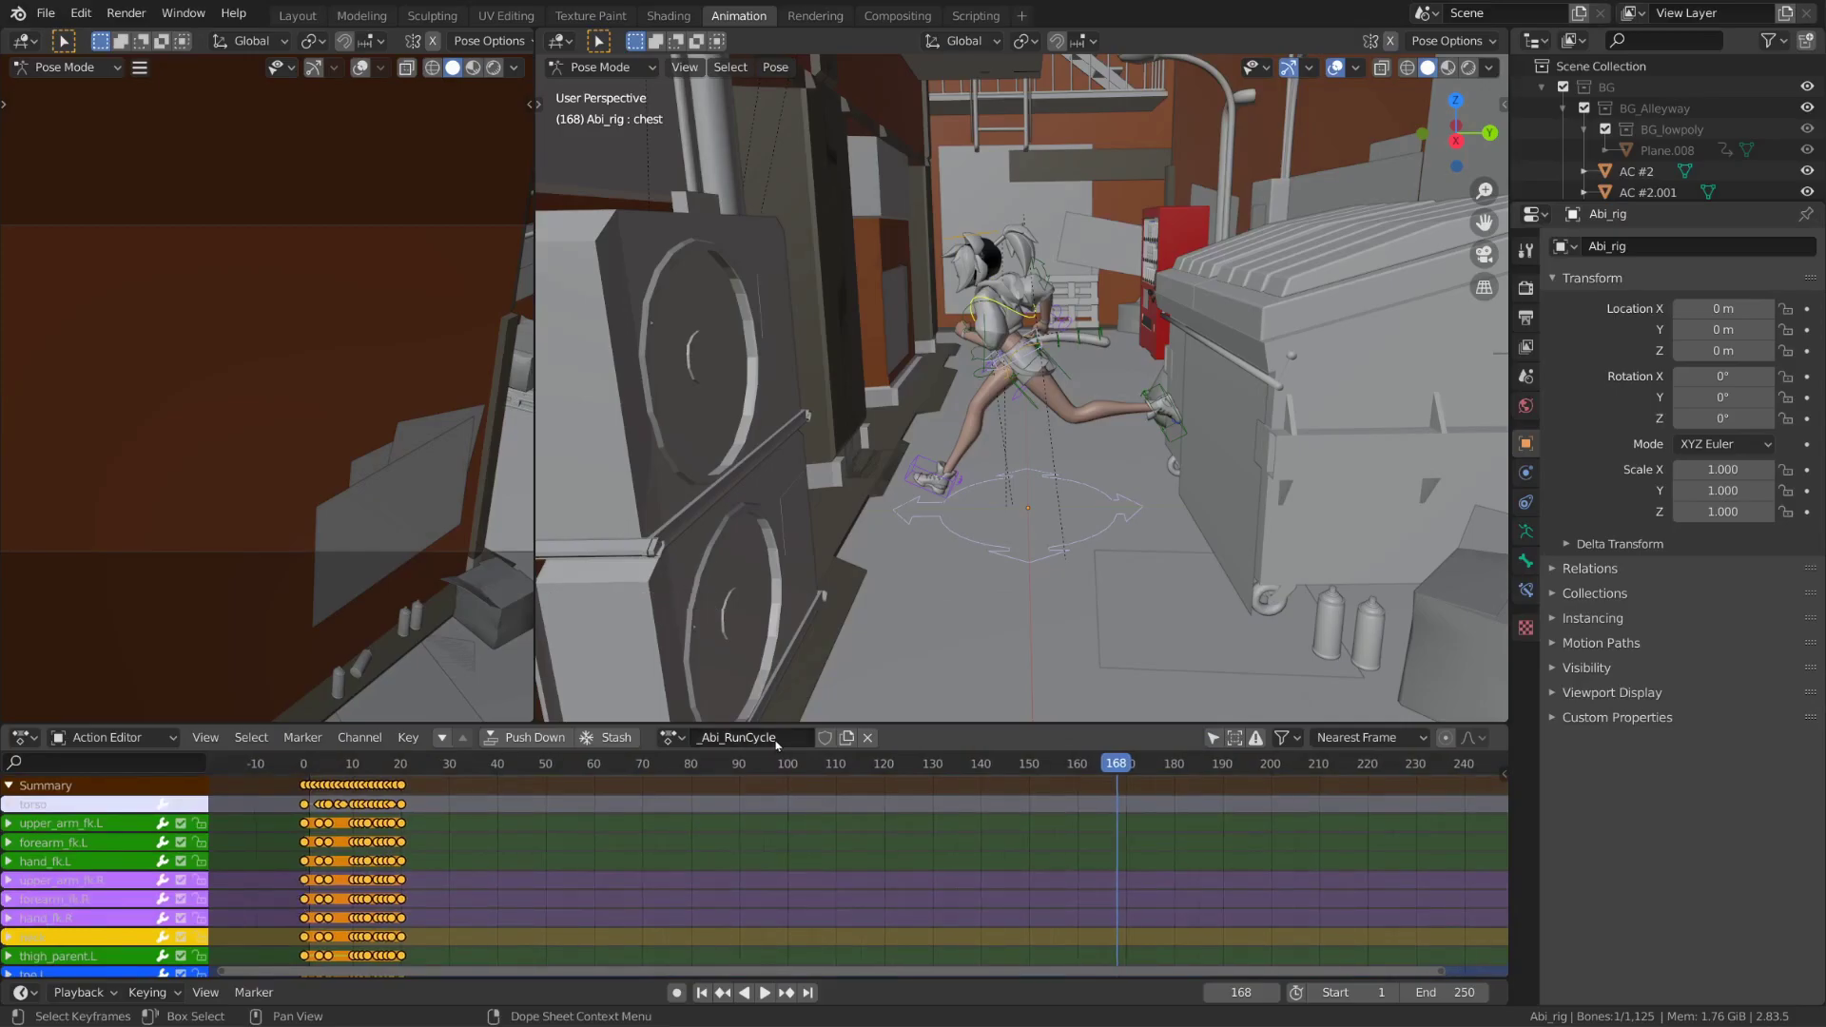
# Examine the list of actions available to the rig in the Action Editor
pyautogui.click(669, 737)
pyautogui.click(670, 735)
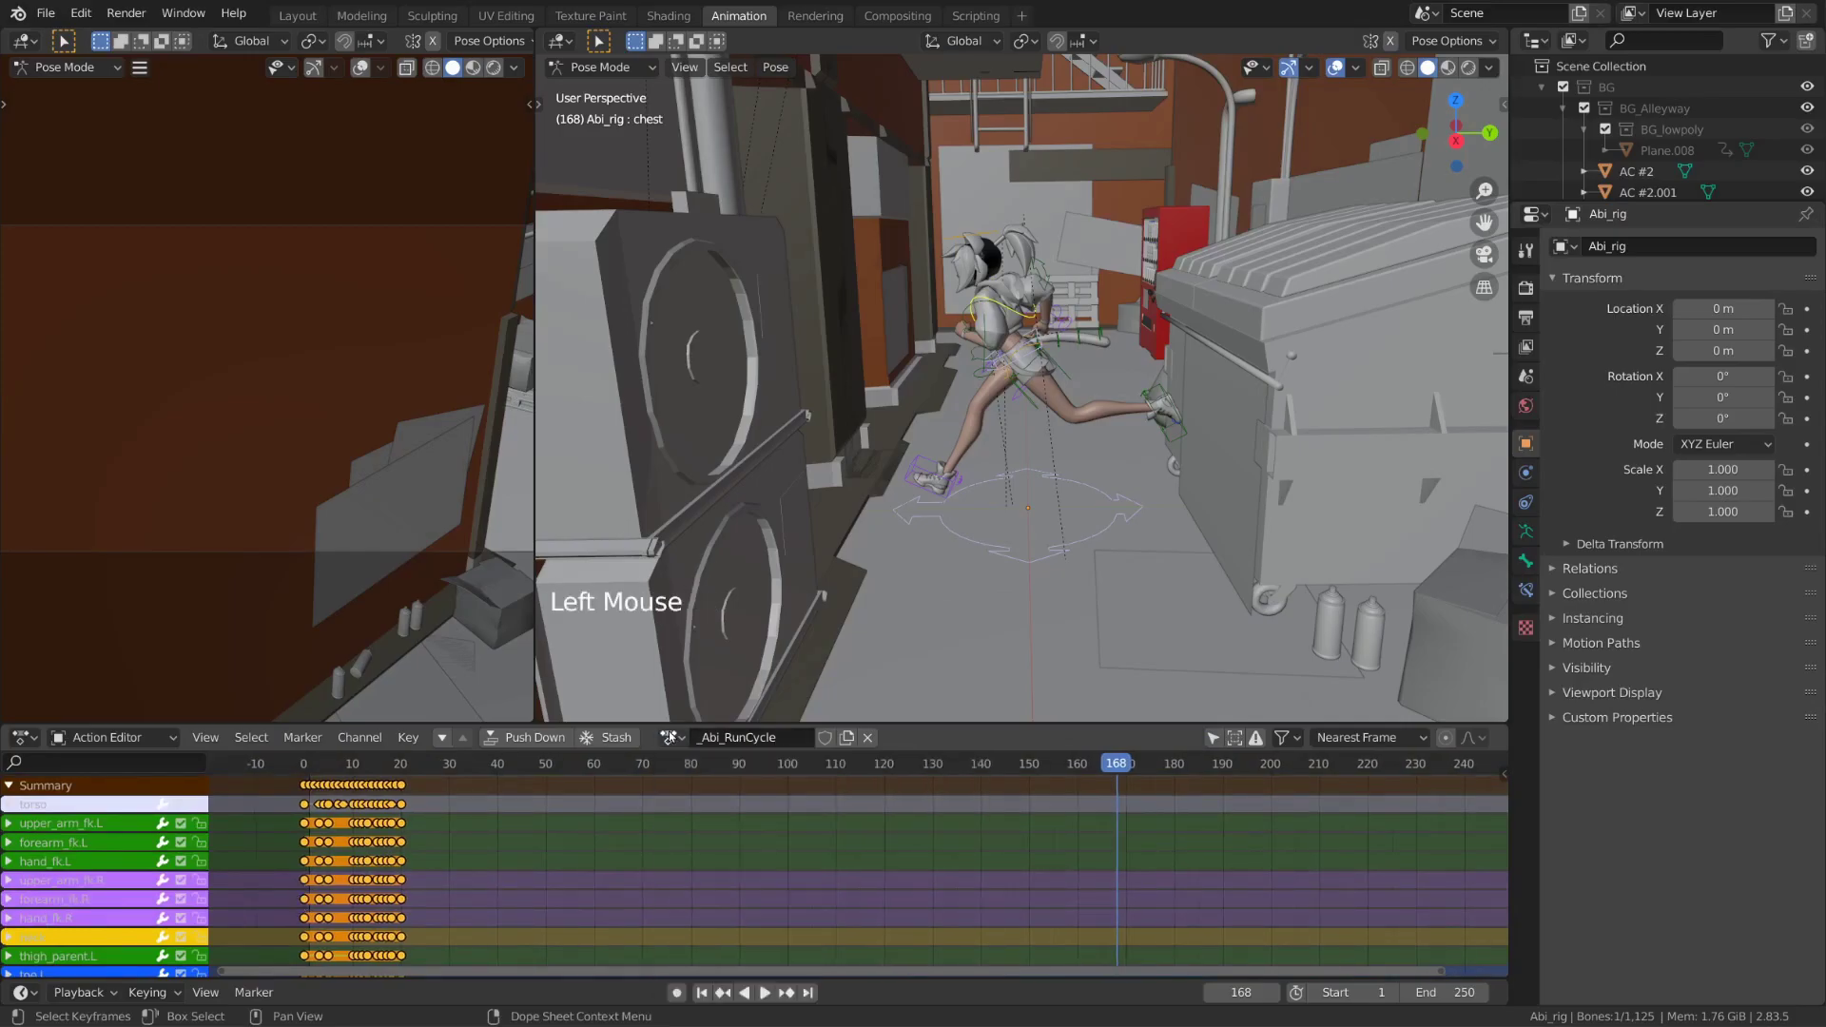
pyautogui.click(670, 737)
pyautogui.click(670, 738)
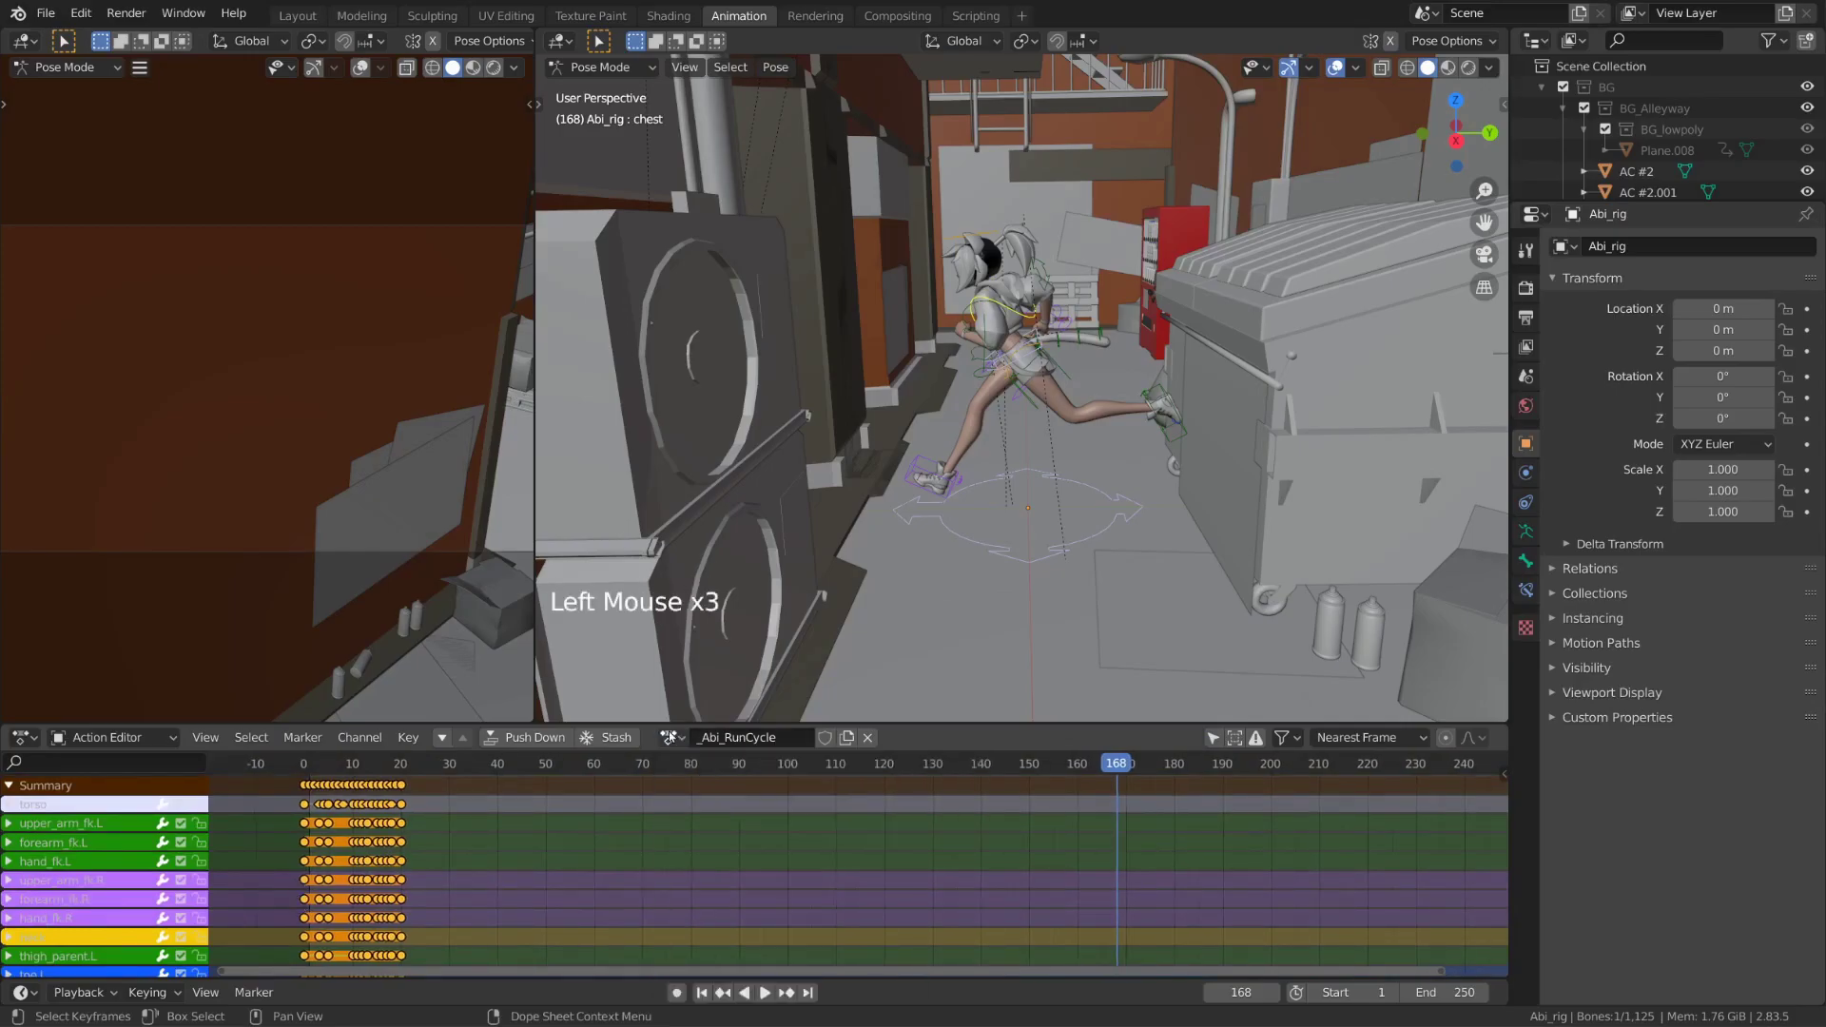
# Switch the keyframe editor to Dope Sheet mode and limit it to the selected bone's channels
pyautogui.click(166, 740)
pyautogui.click(74, 761)
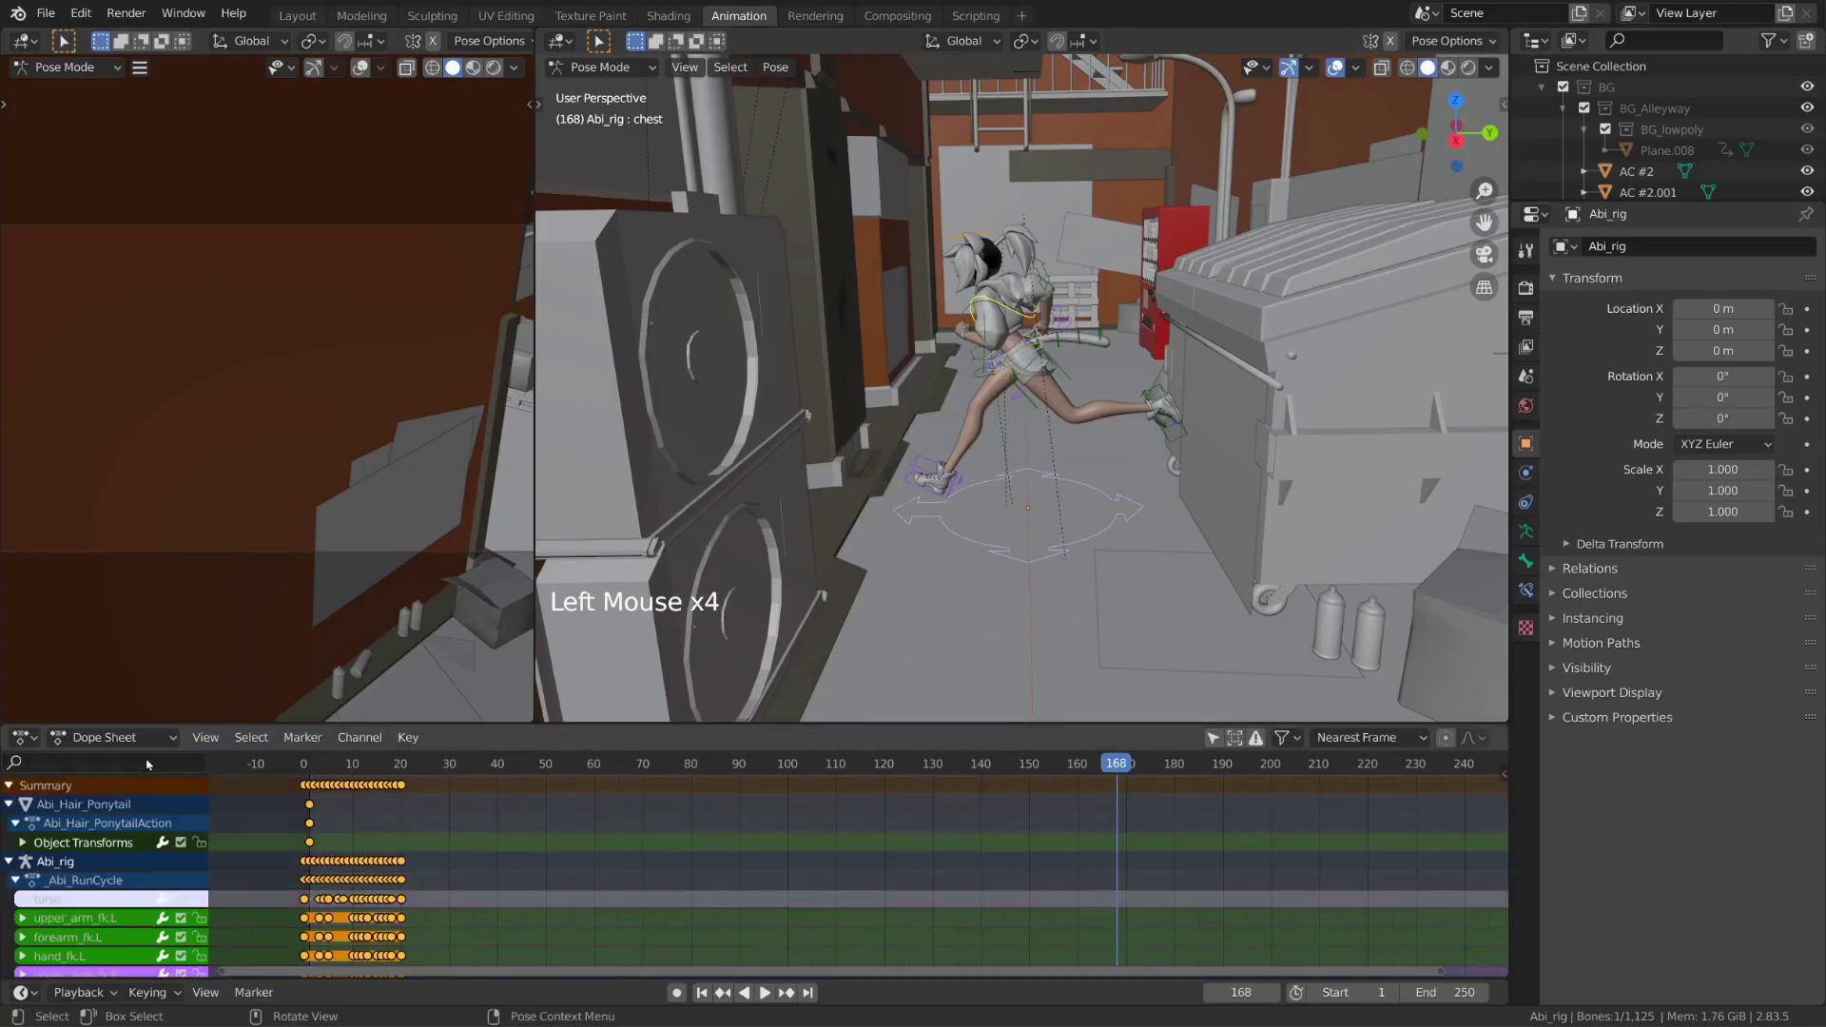
pyautogui.click(1210, 738)
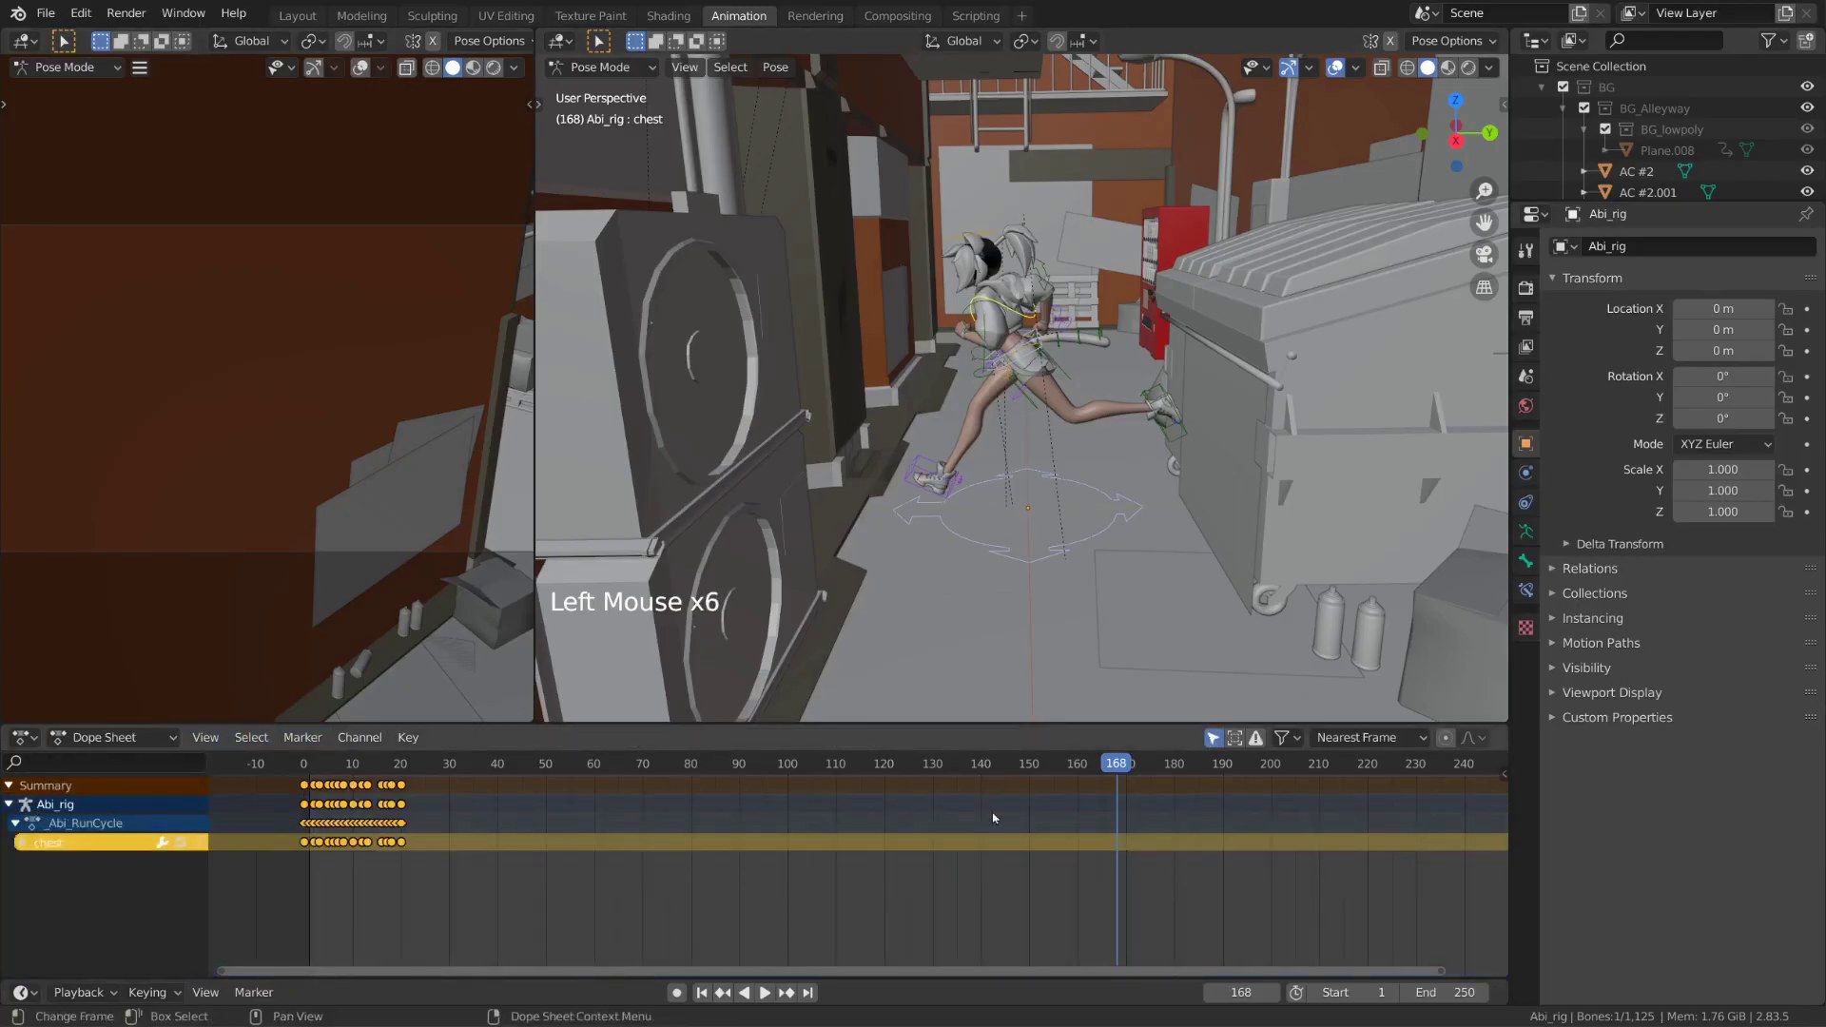
# Put the rig back in Object Mode and view the alleyway through the camera
pyautogui.moveTo(1132, 481); pyautogui.dragTo(1107, 476, button='middle')
pyautogui.hotkey('ctrl', 'Tab')
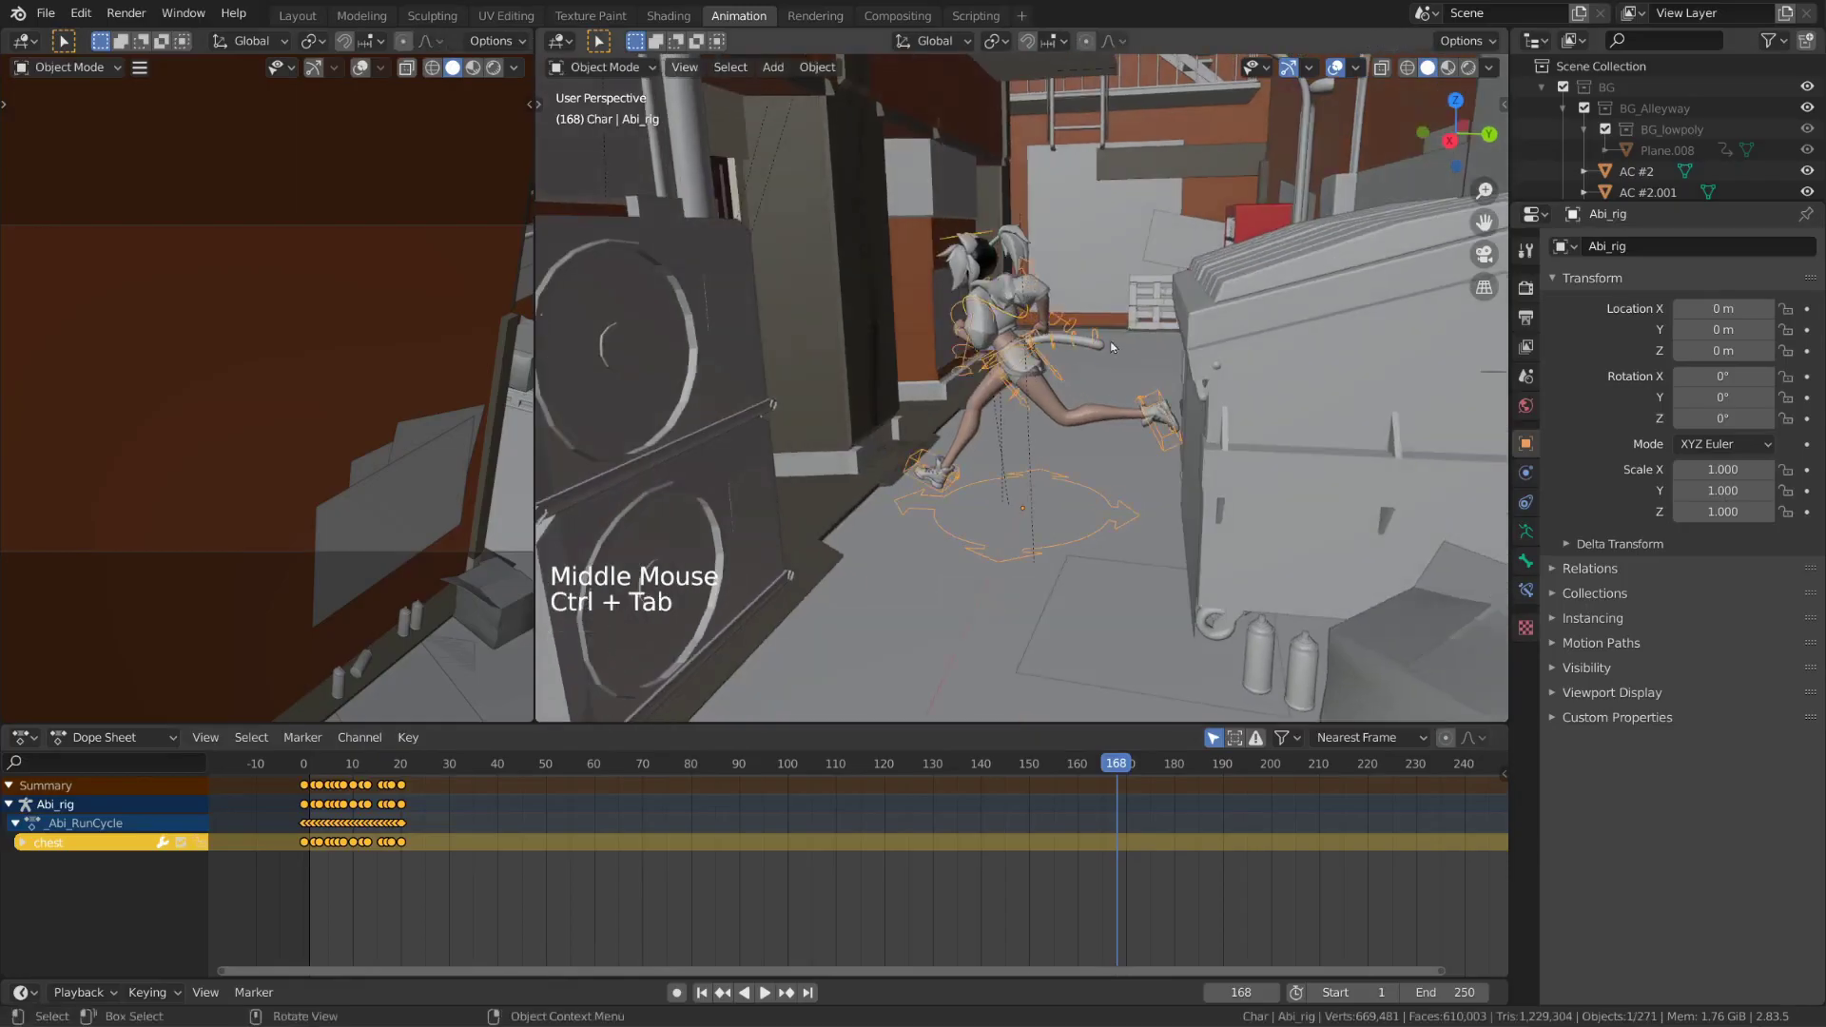
pyautogui.press('KP_0')
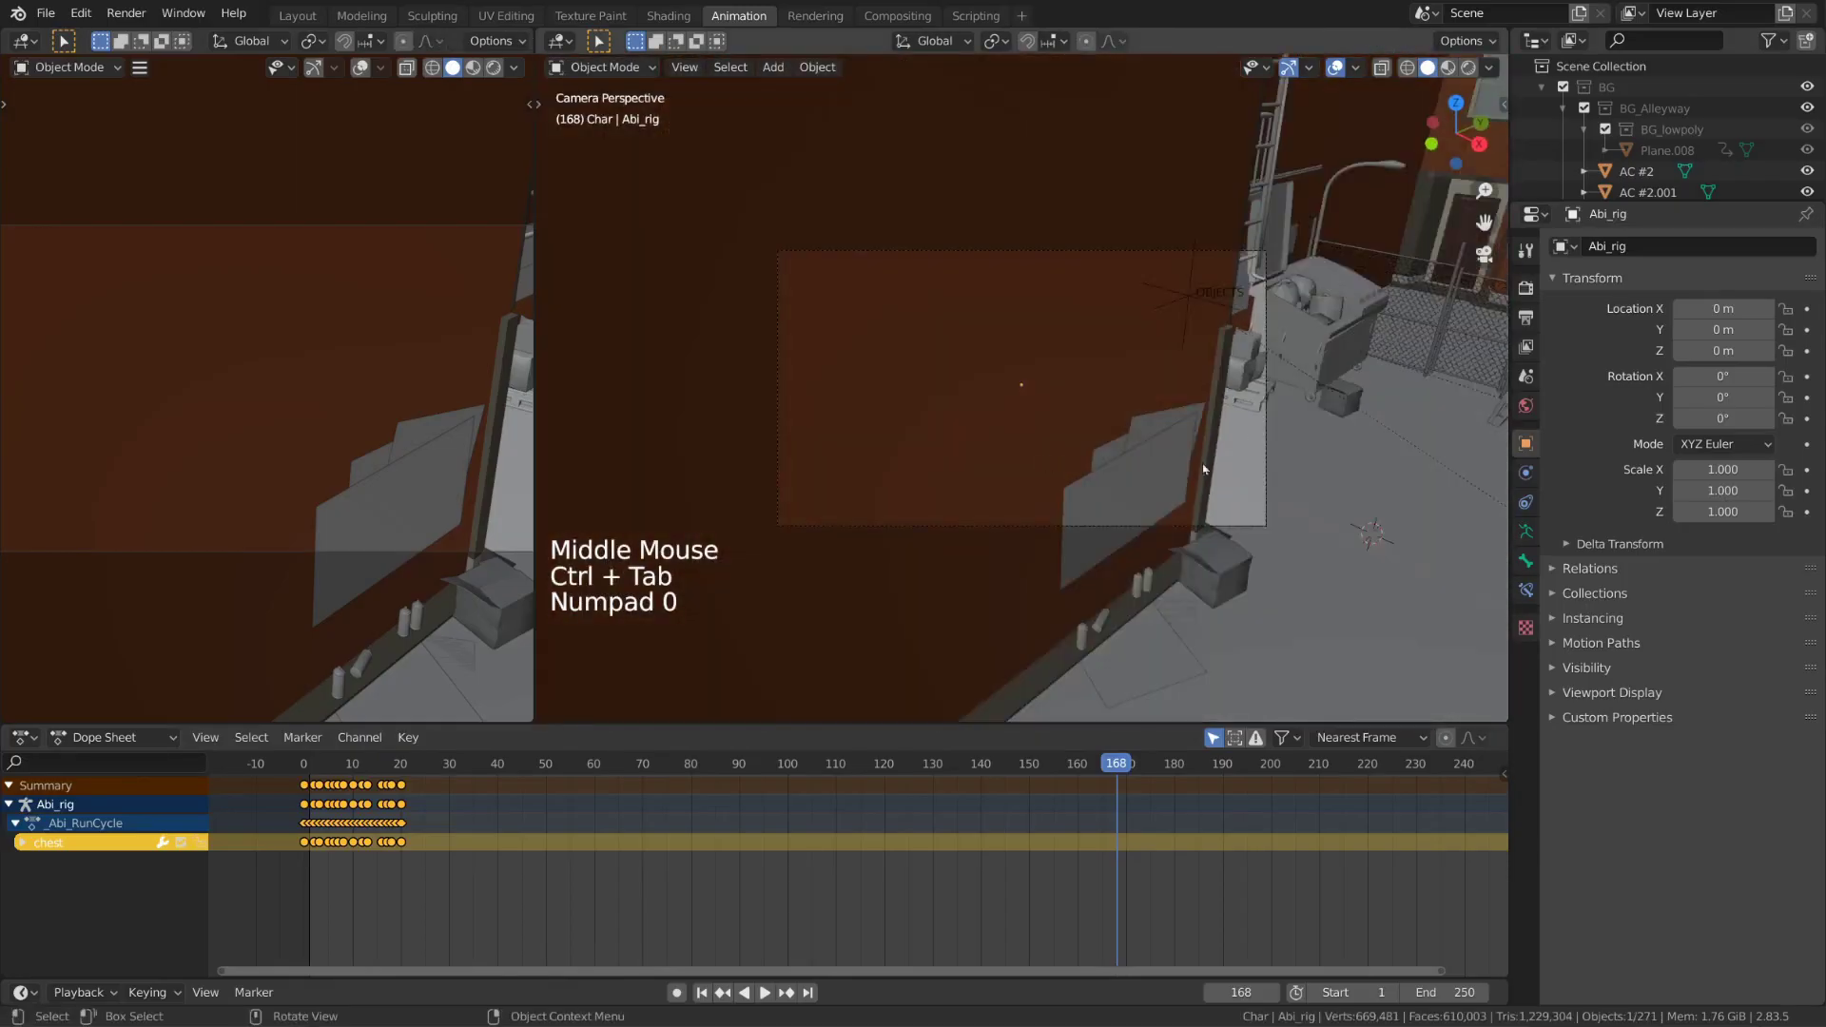
# Leave the camera view, examine the alleyway around the running character from several angles, and deselect everything
pyautogui.click(1265, 458)
pyautogui.moveTo(1265, 458); pyautogui.dragTo(1191, 497, button='middle')
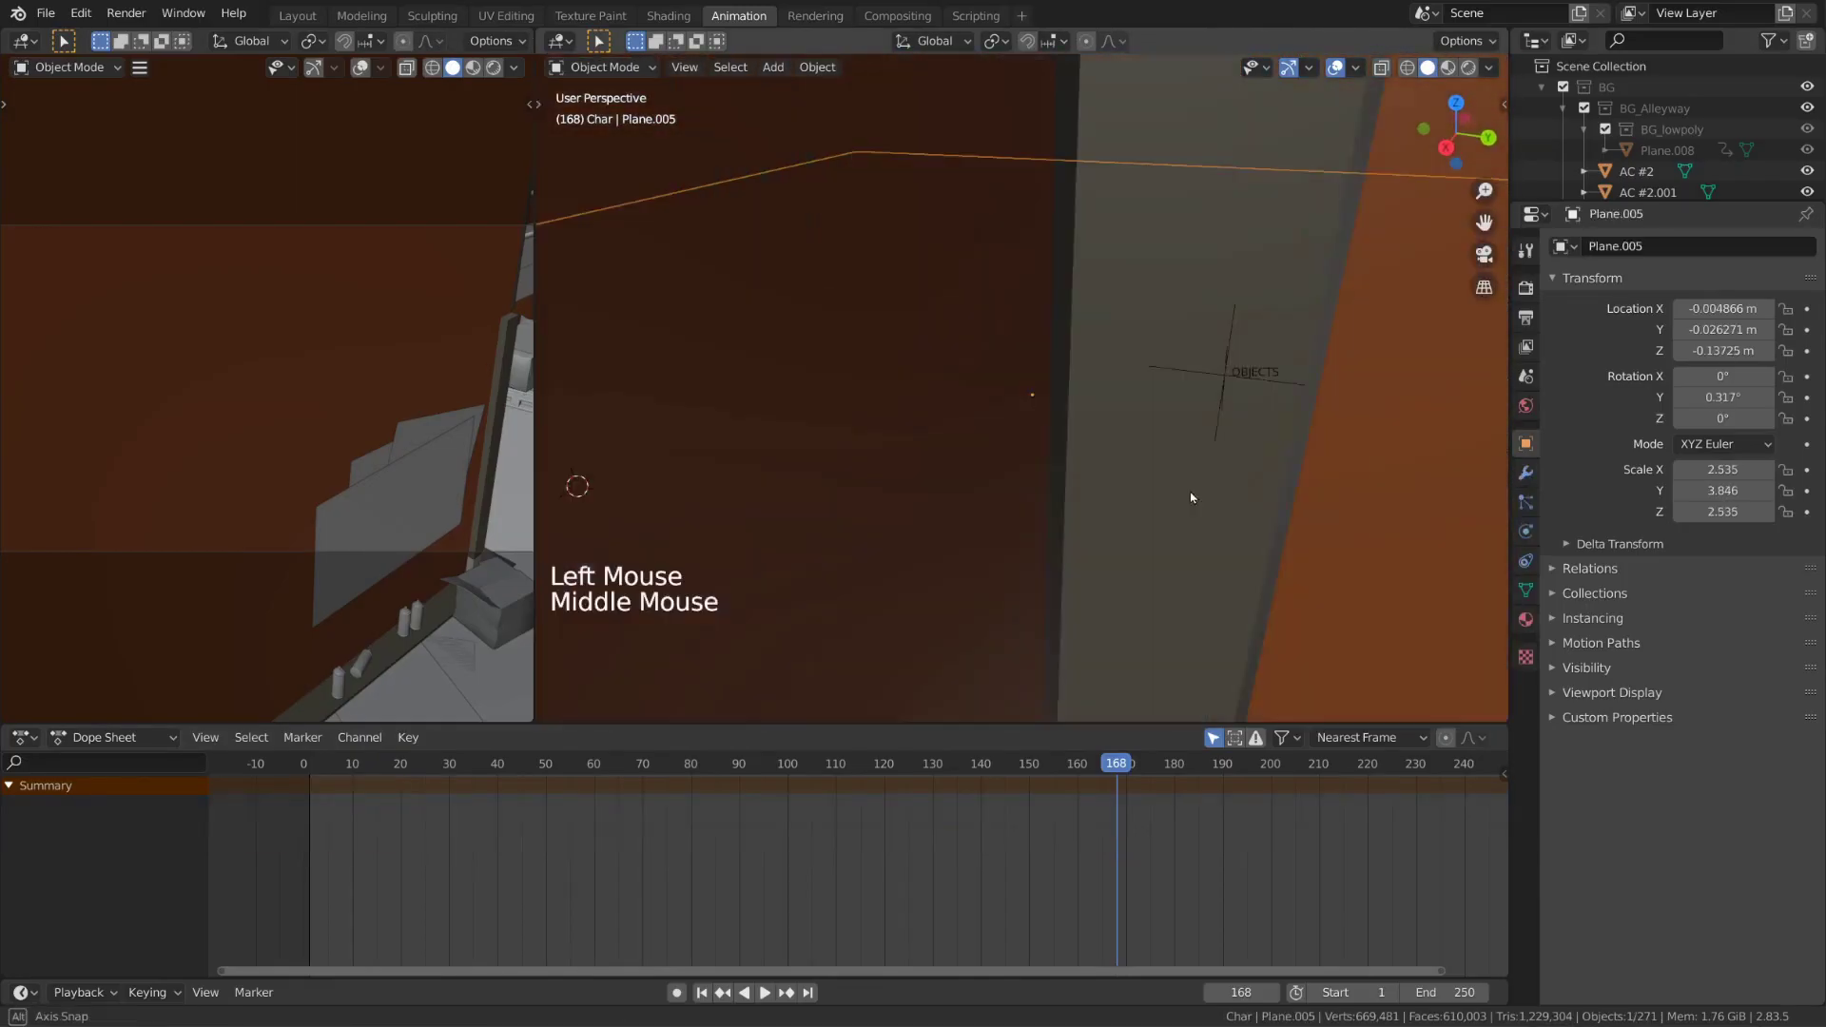
pyautogui.moveTo(922, 408); pyautogui.dragTo(965, 396, button='middle')
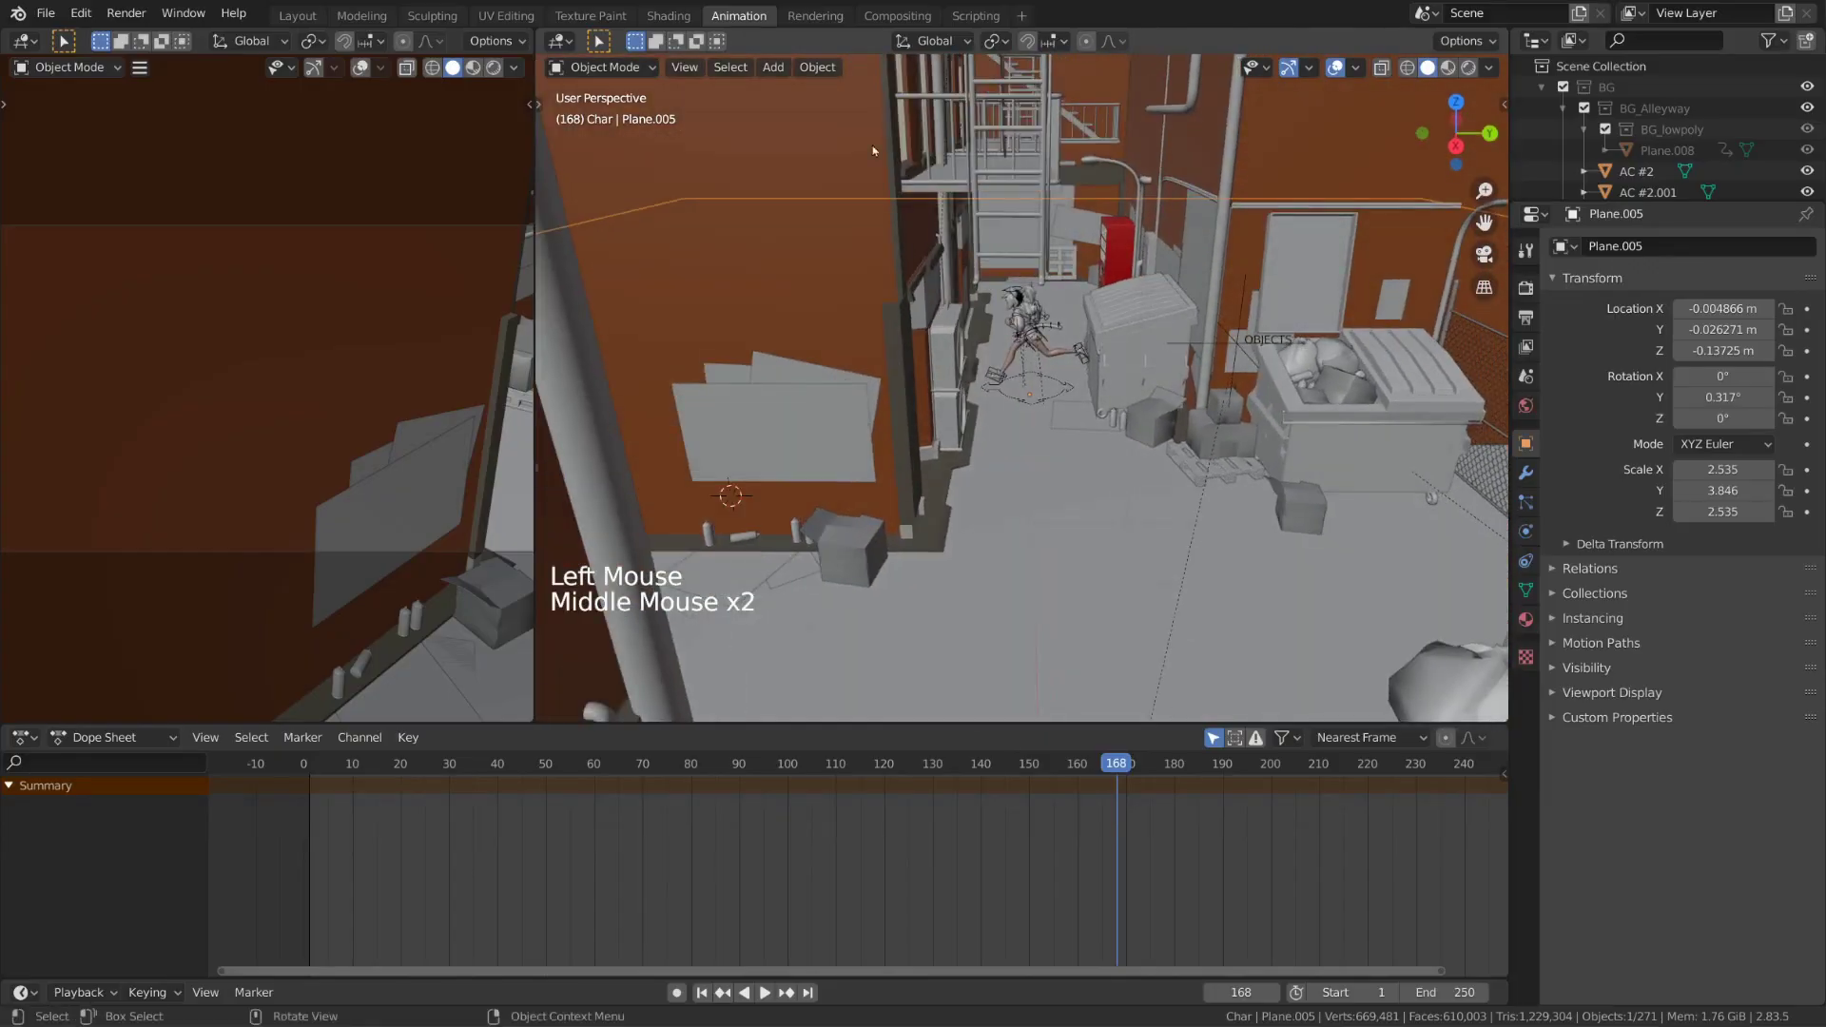
pyautogui.click(780, 69)
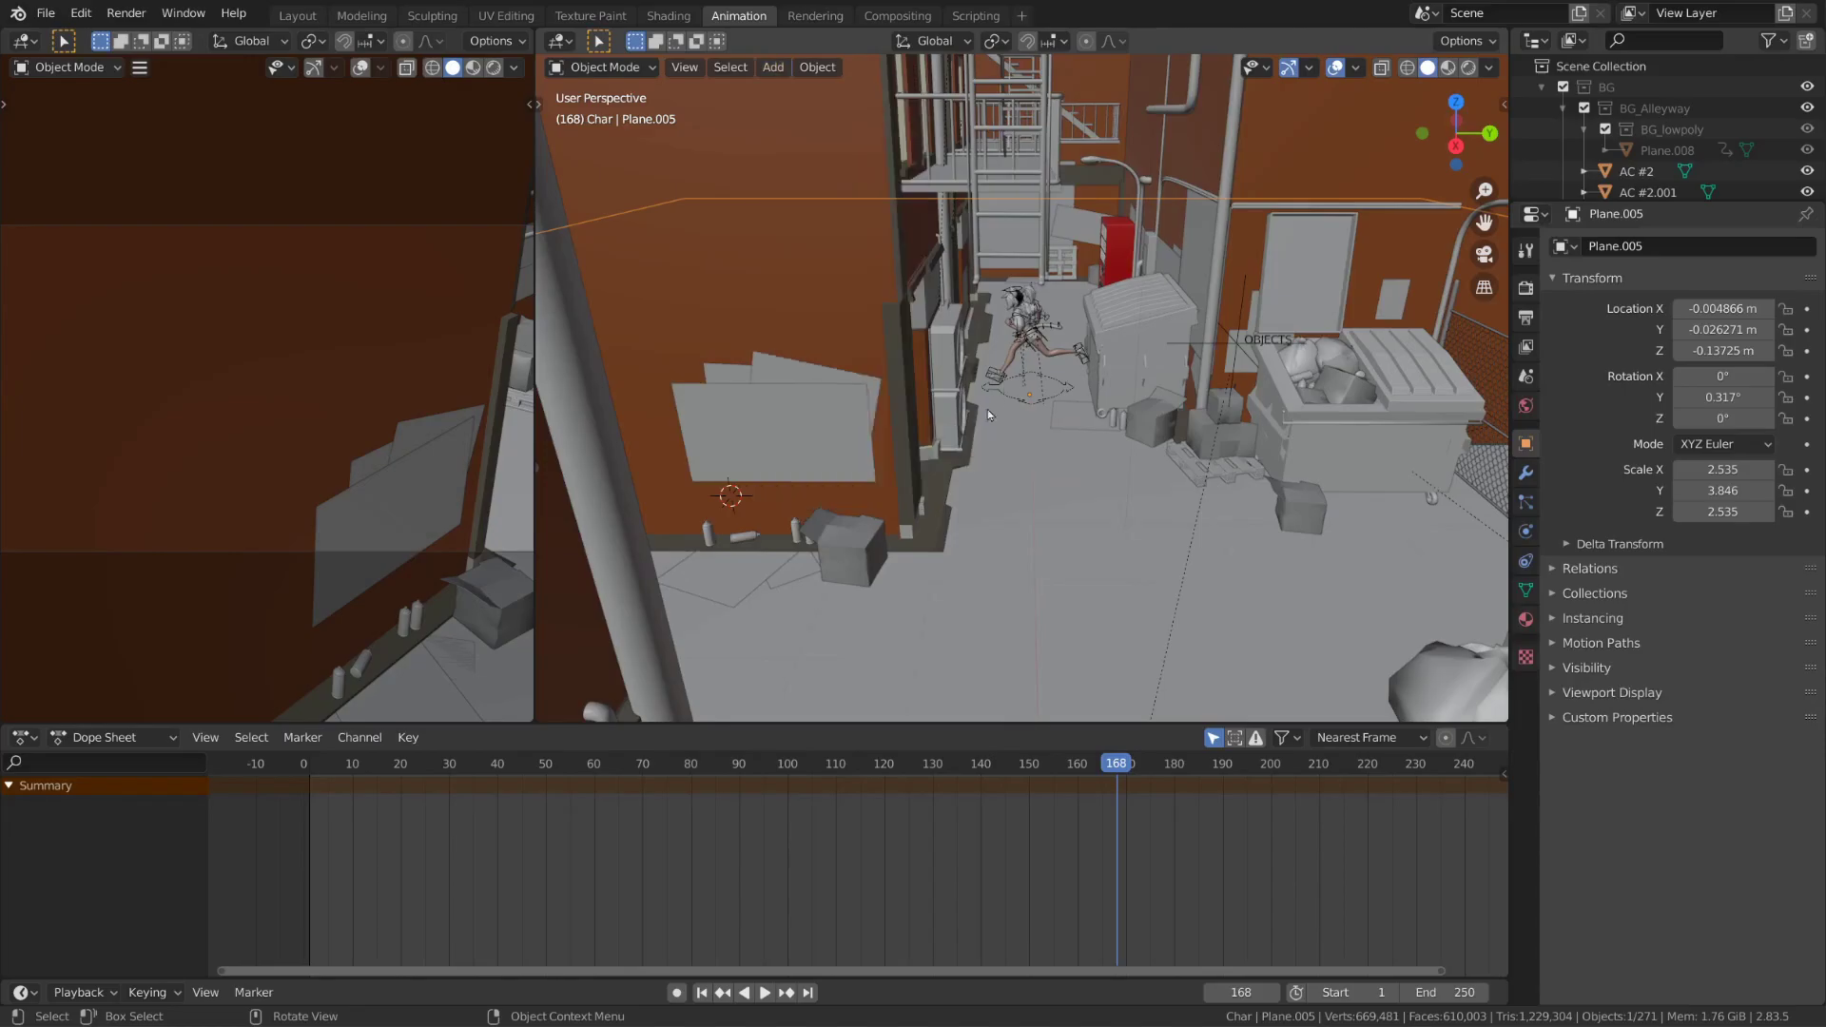
pyautogui.moveTo(987, 409); pyautogui.dragTo(700, 474, button='middle')
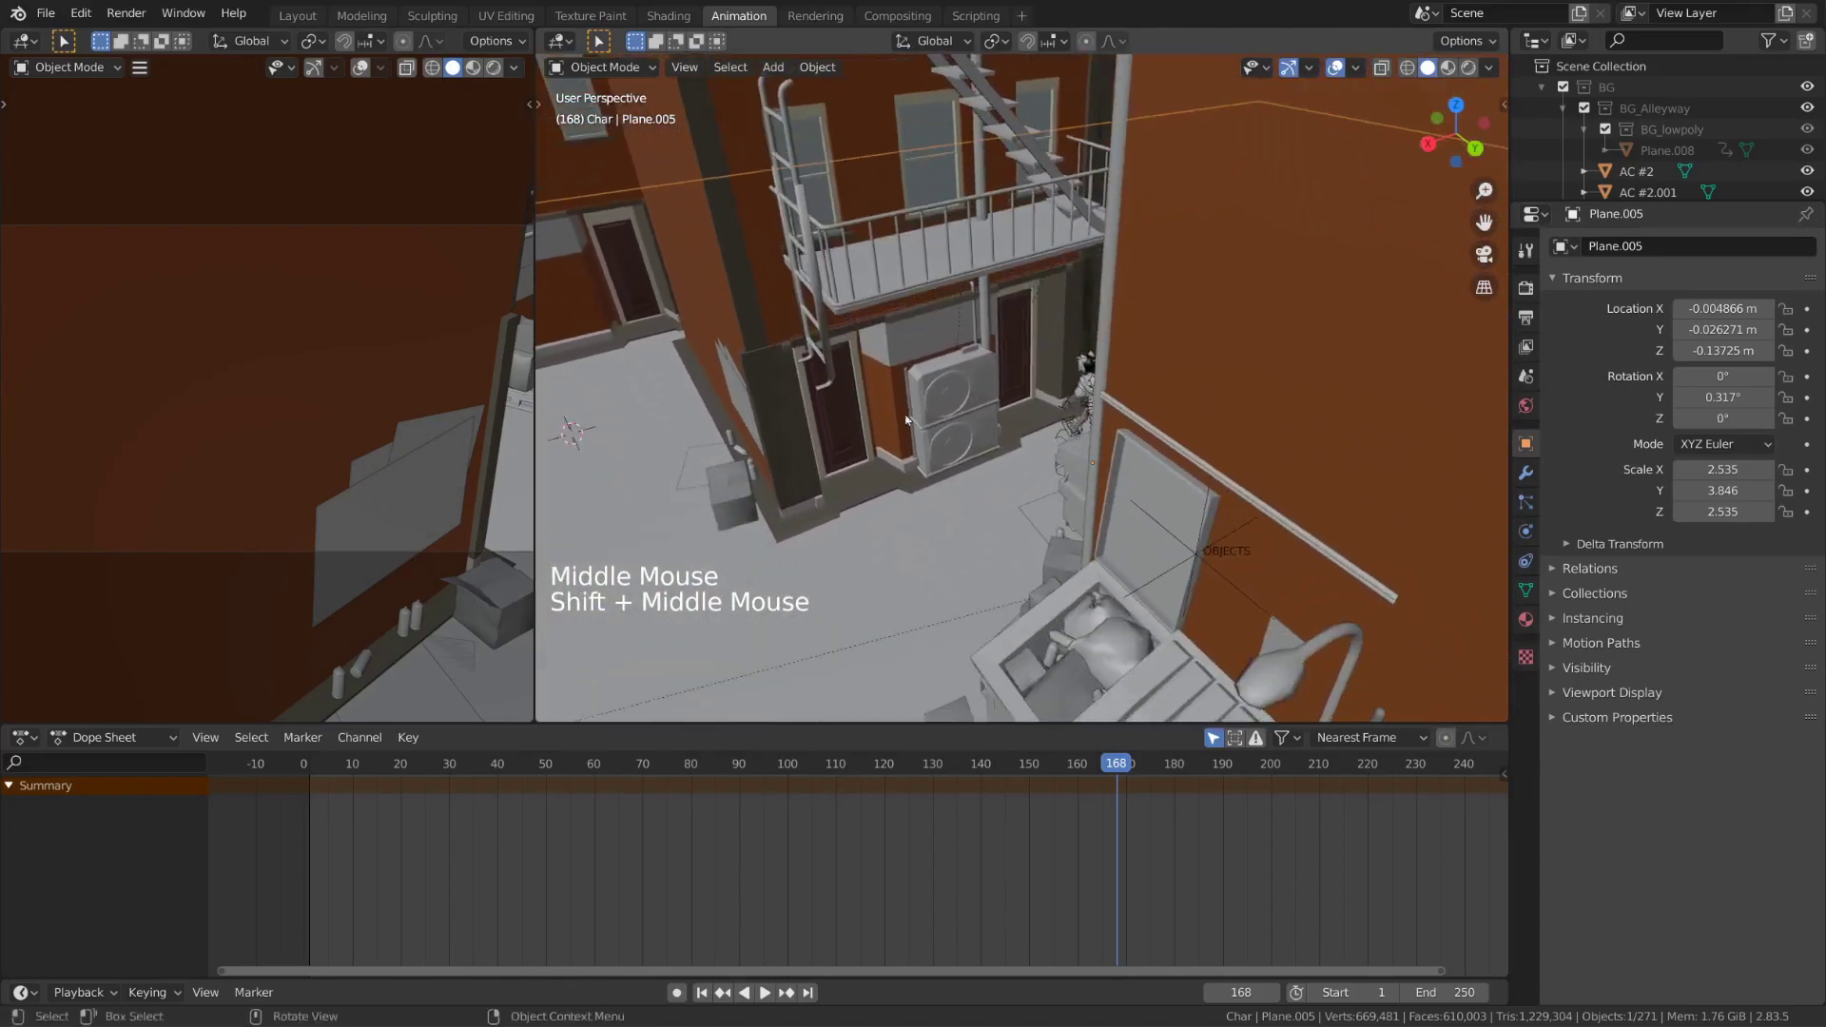
pyautogui.moveTo(913, 447); pyautogui.dragTo(1156, 381, button='middle')
pyautogui.hotkey('alt', 'a')
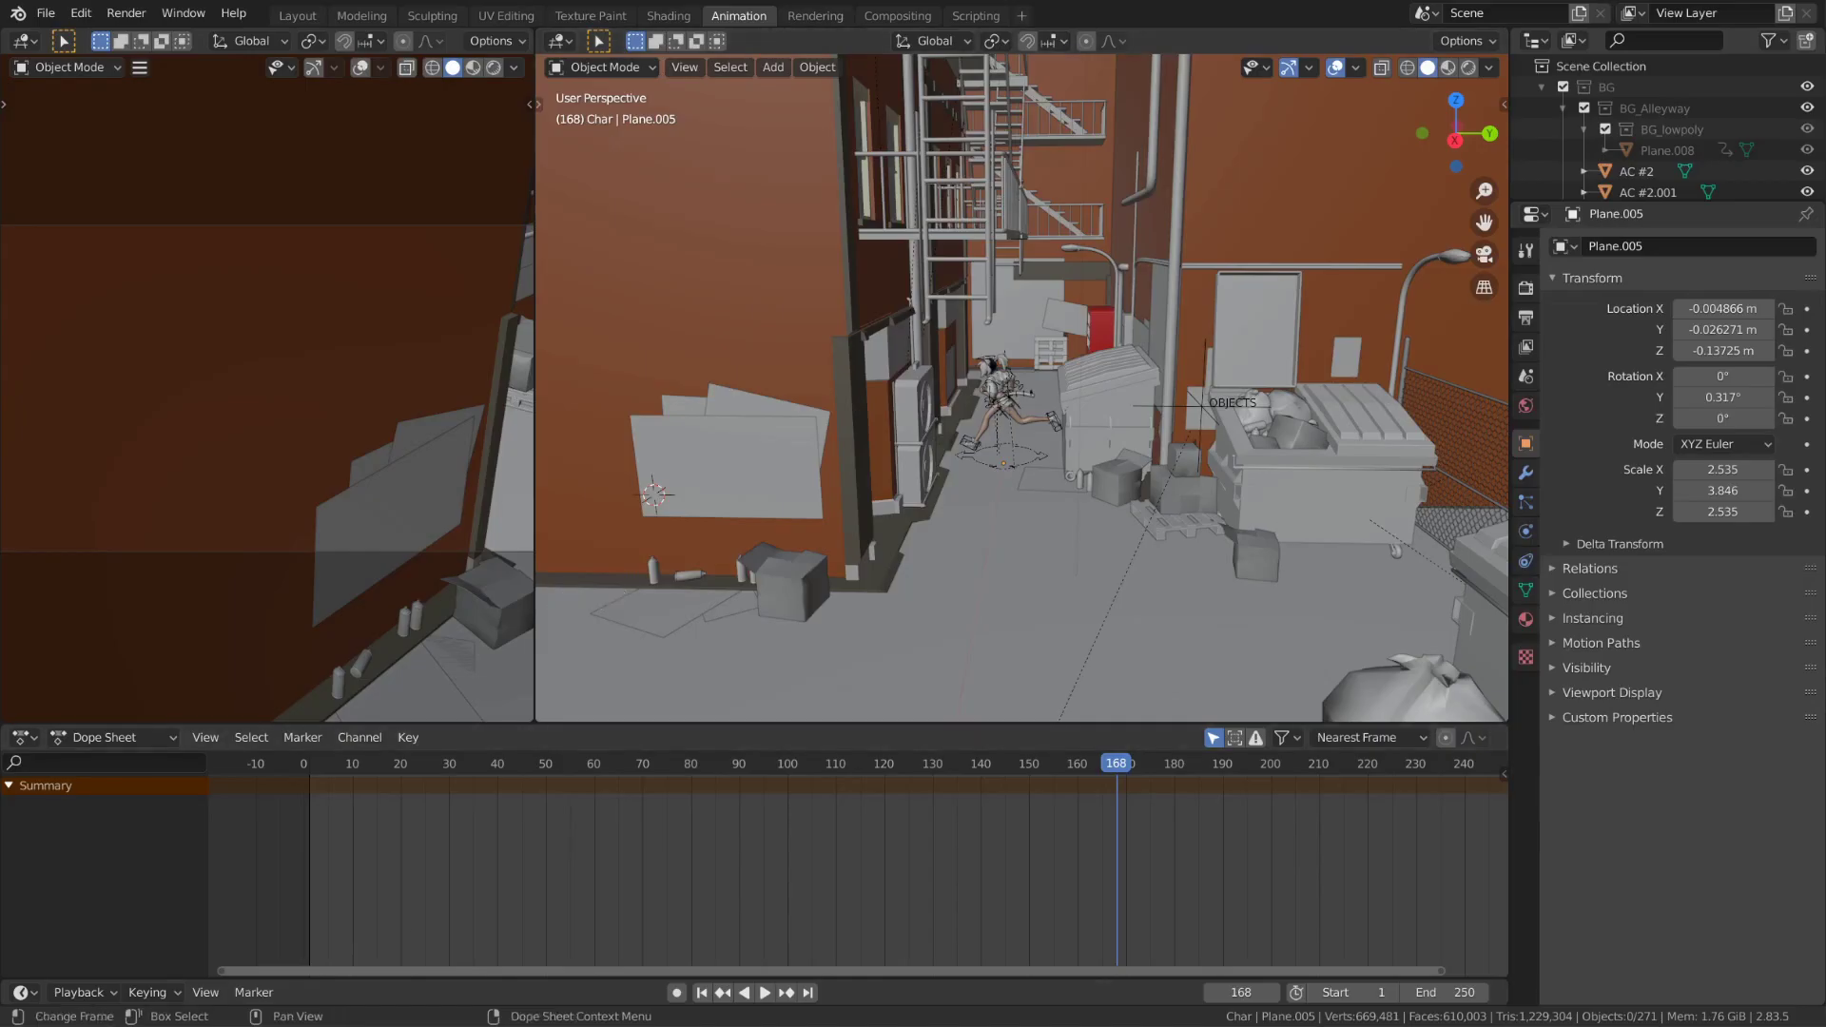
# Add a Video Editing workspace to the project
pyautogui.hotkey('alt', 'Tab')
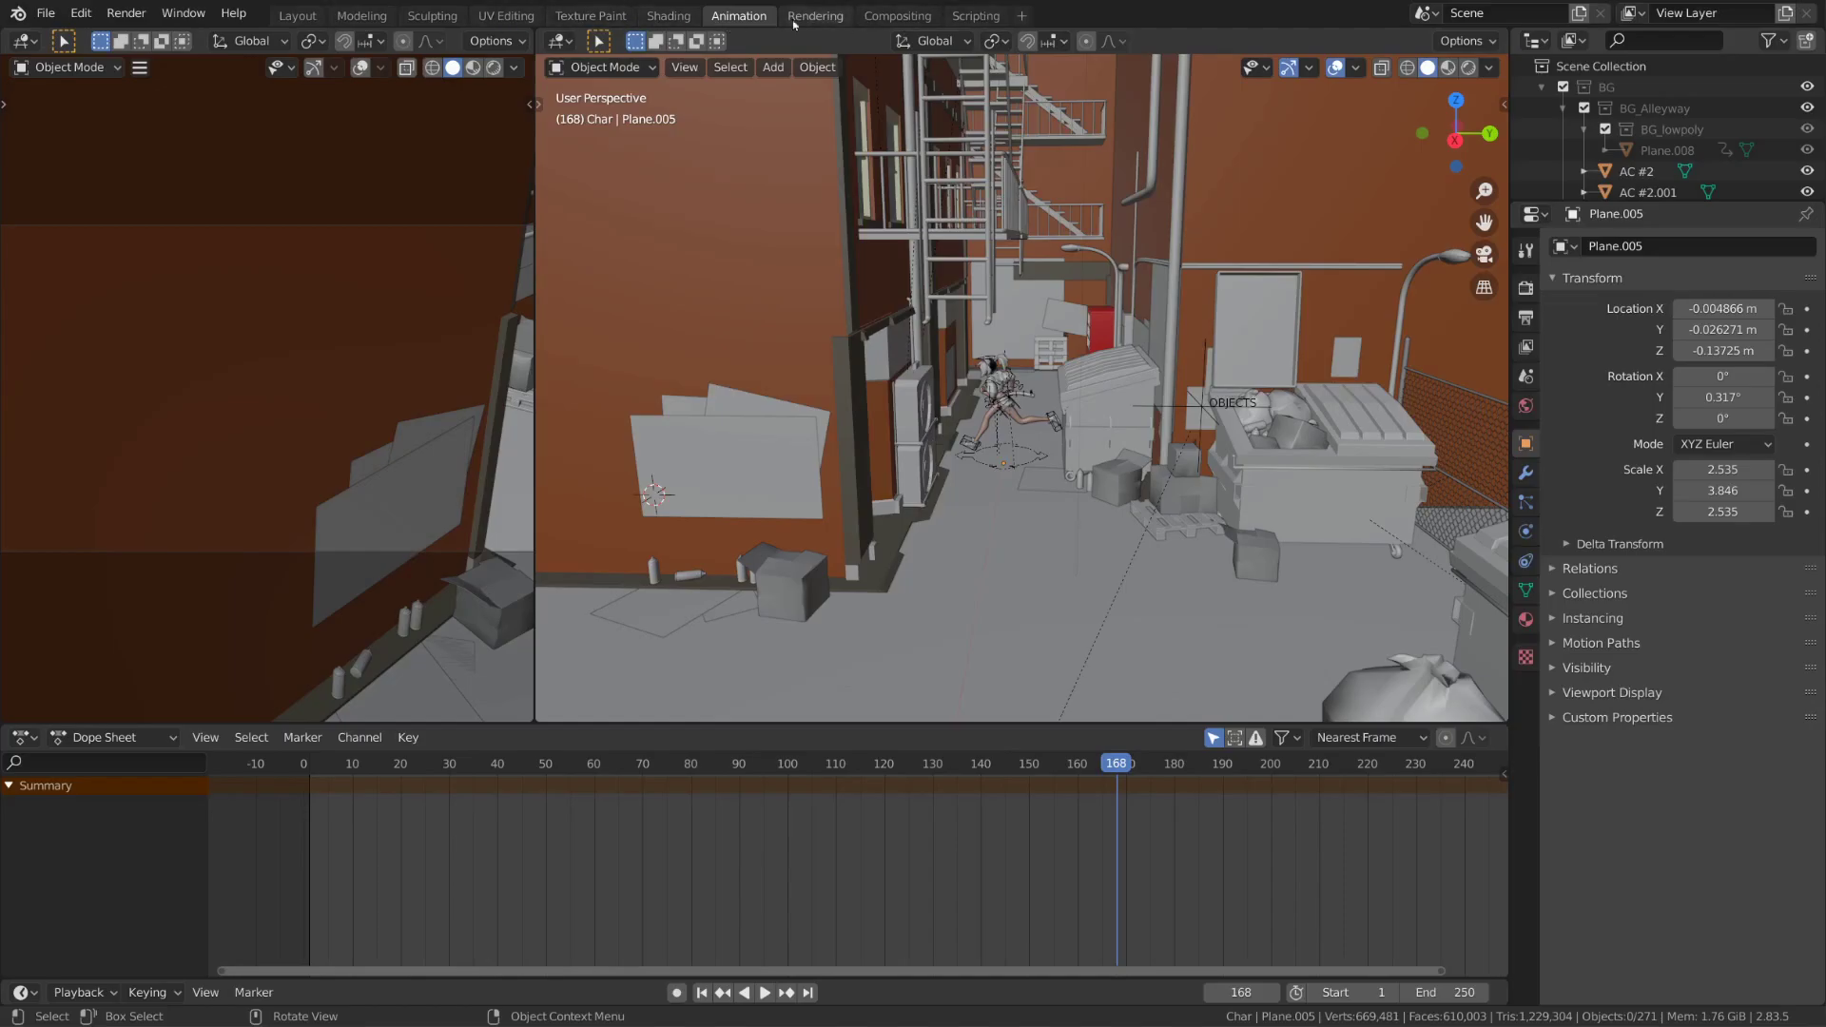
pyautogui.click(1033, 18)
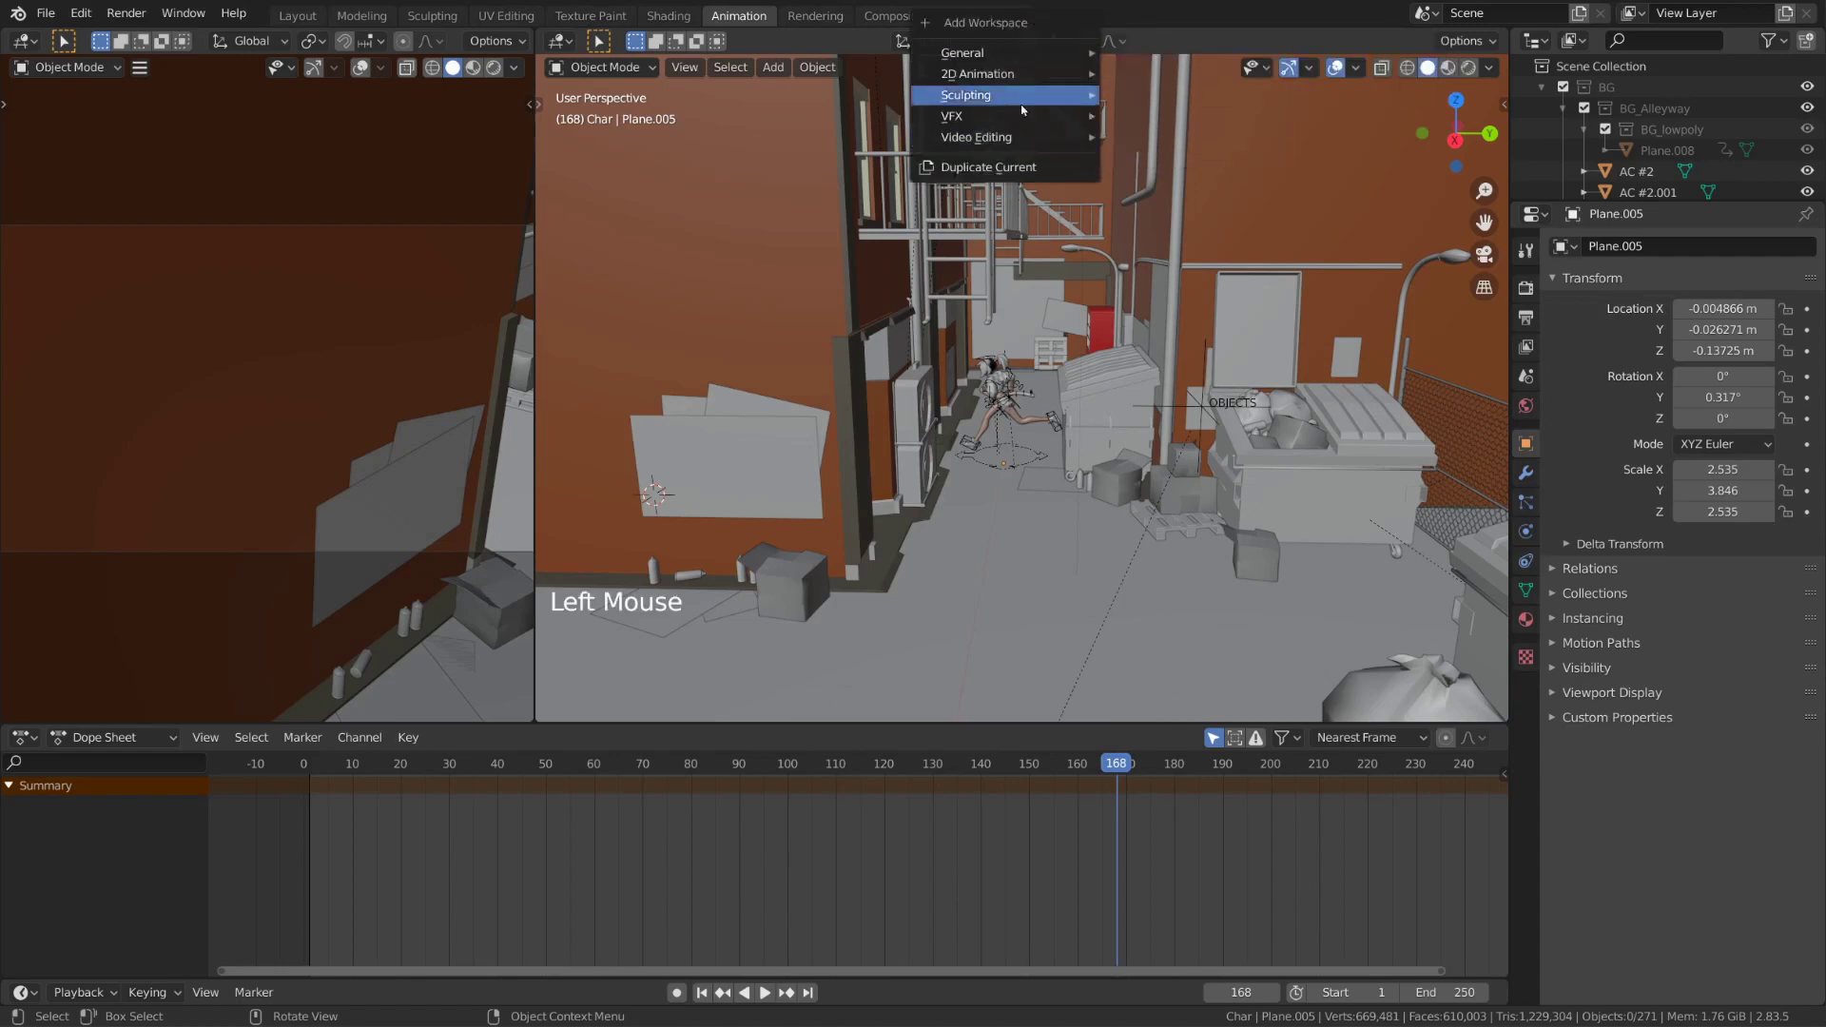
pyautogui.moveTo(995, 141)
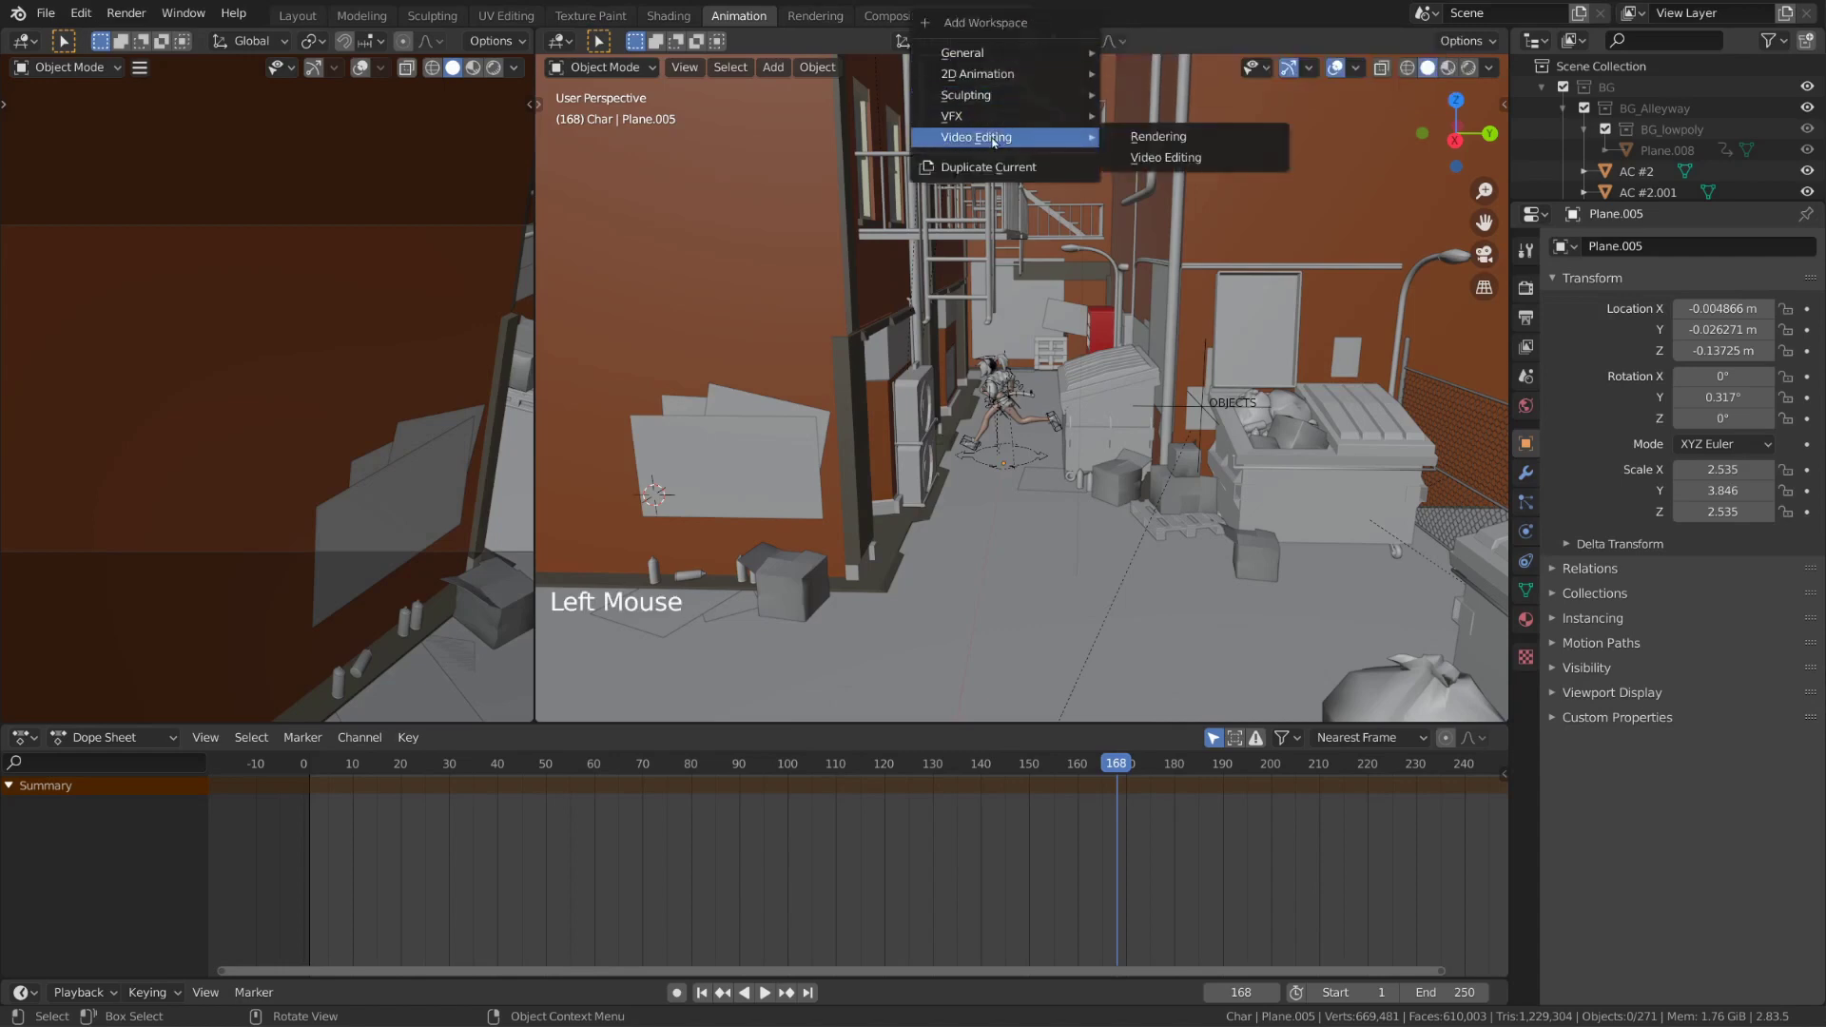
pyautogui.click(1242, 166)
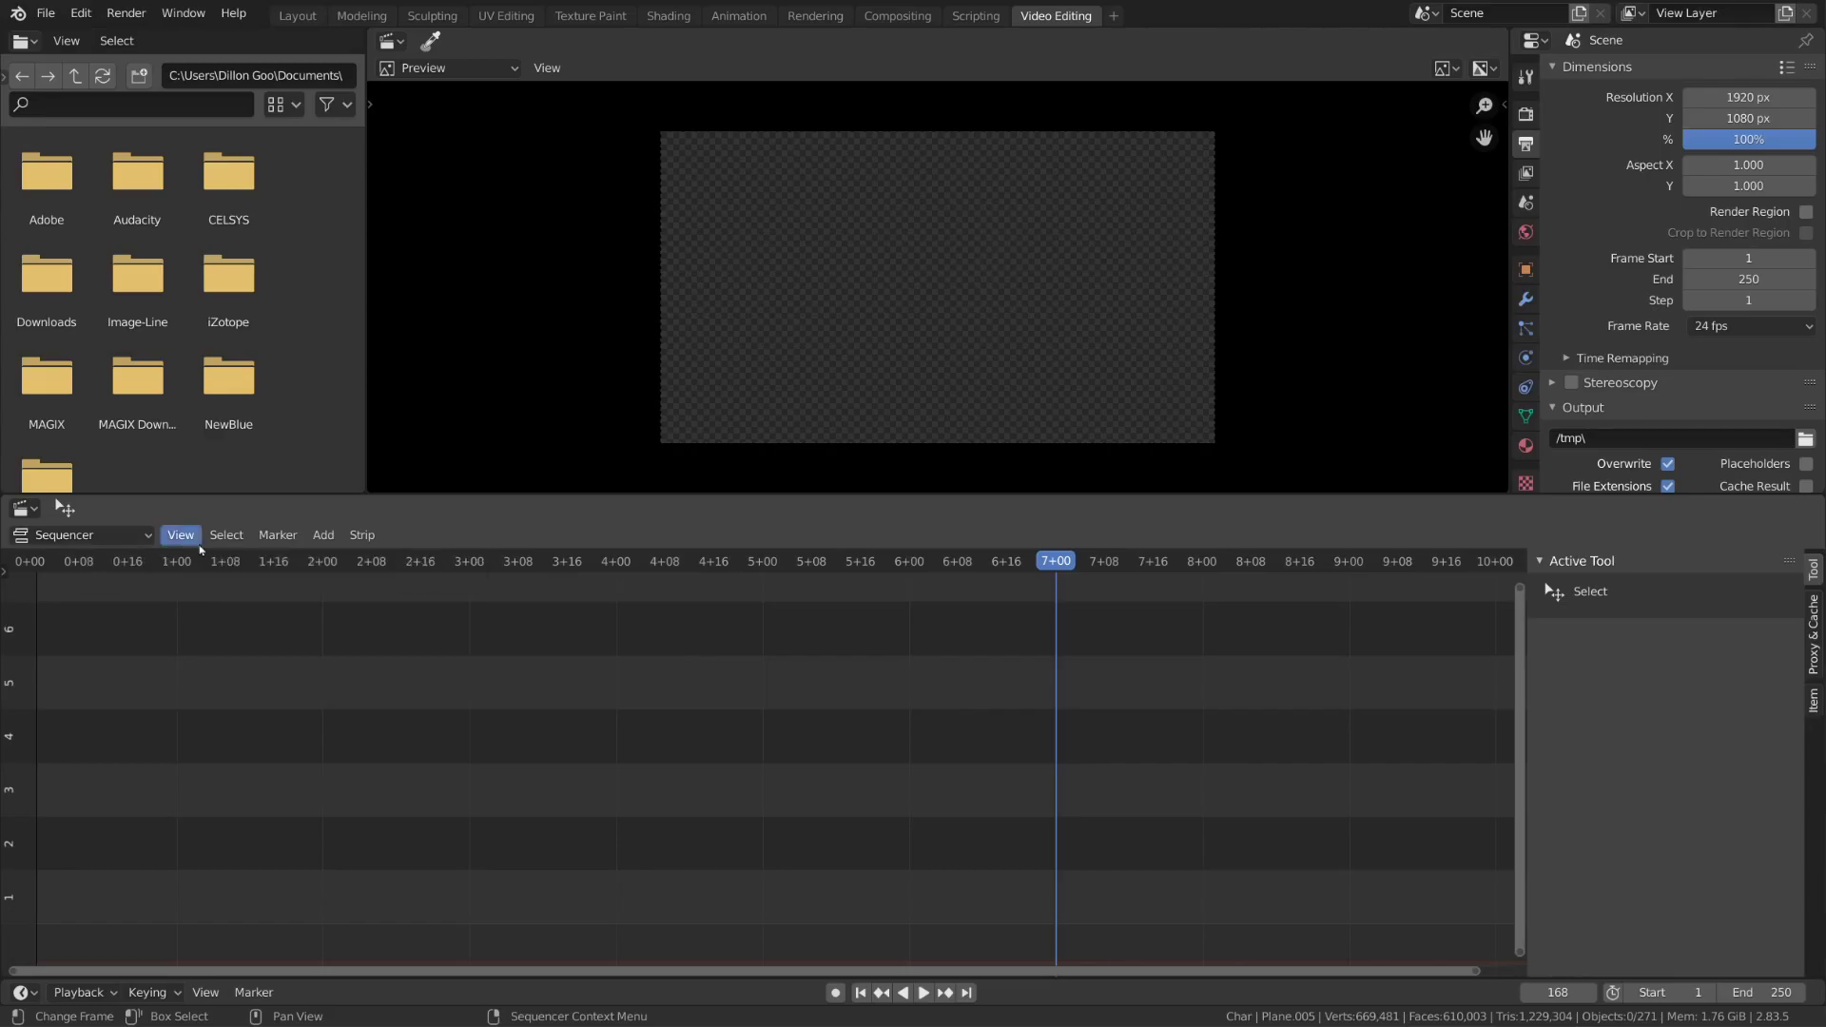
# Add the short cyberpunk music WAV file from the Reference folder to the sequencer as a sound strip
pyautogui.click(323, 536)
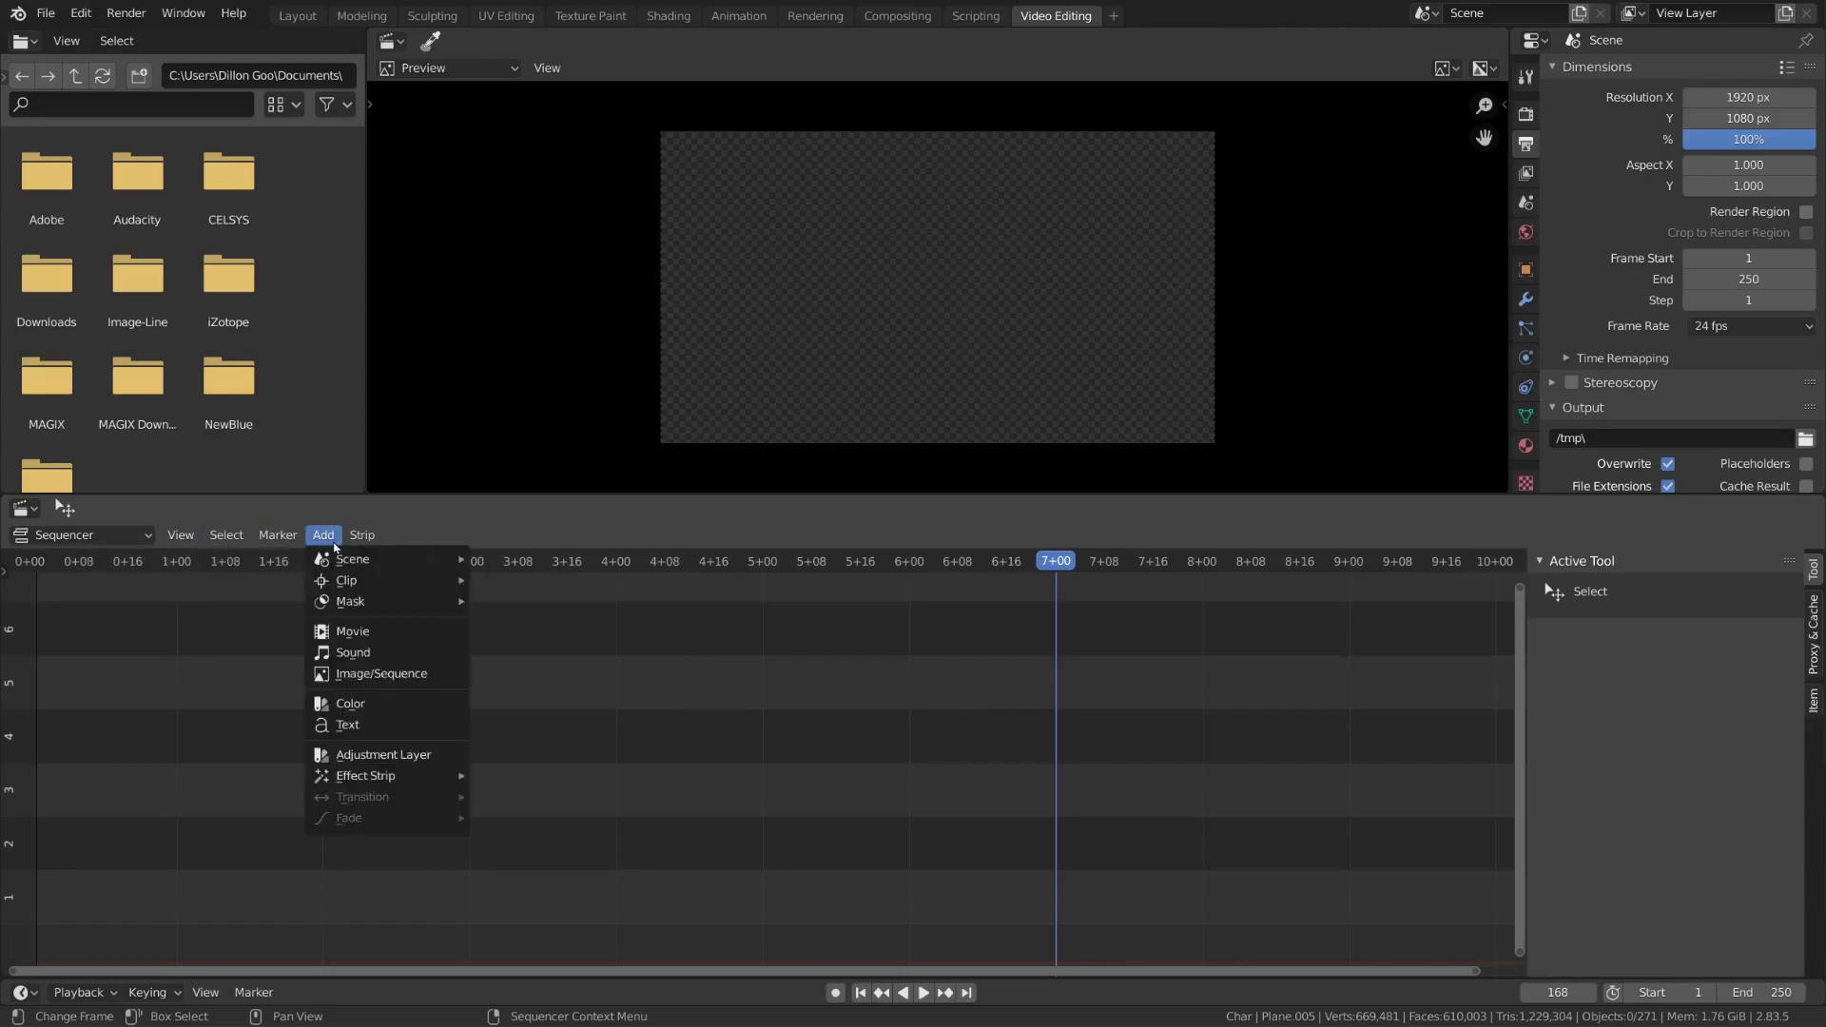
pyautogui.click(350, 653)
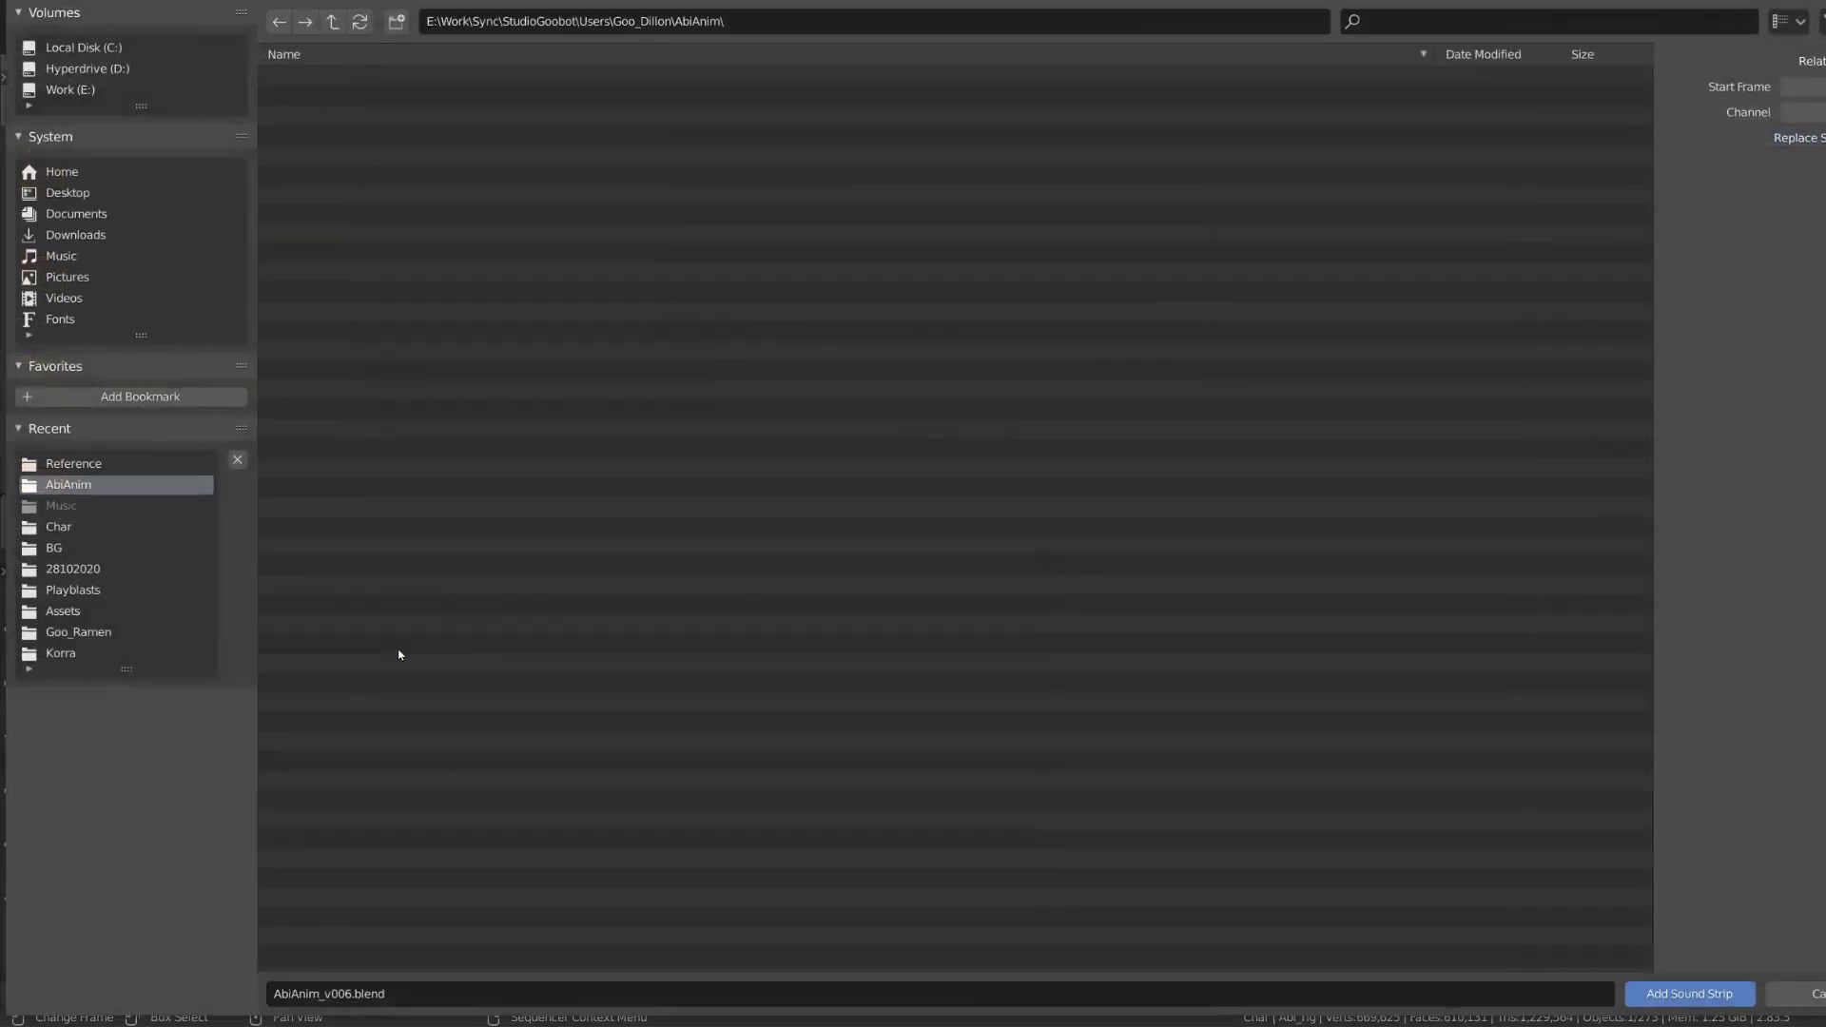
pyautogui.click(73, 463)
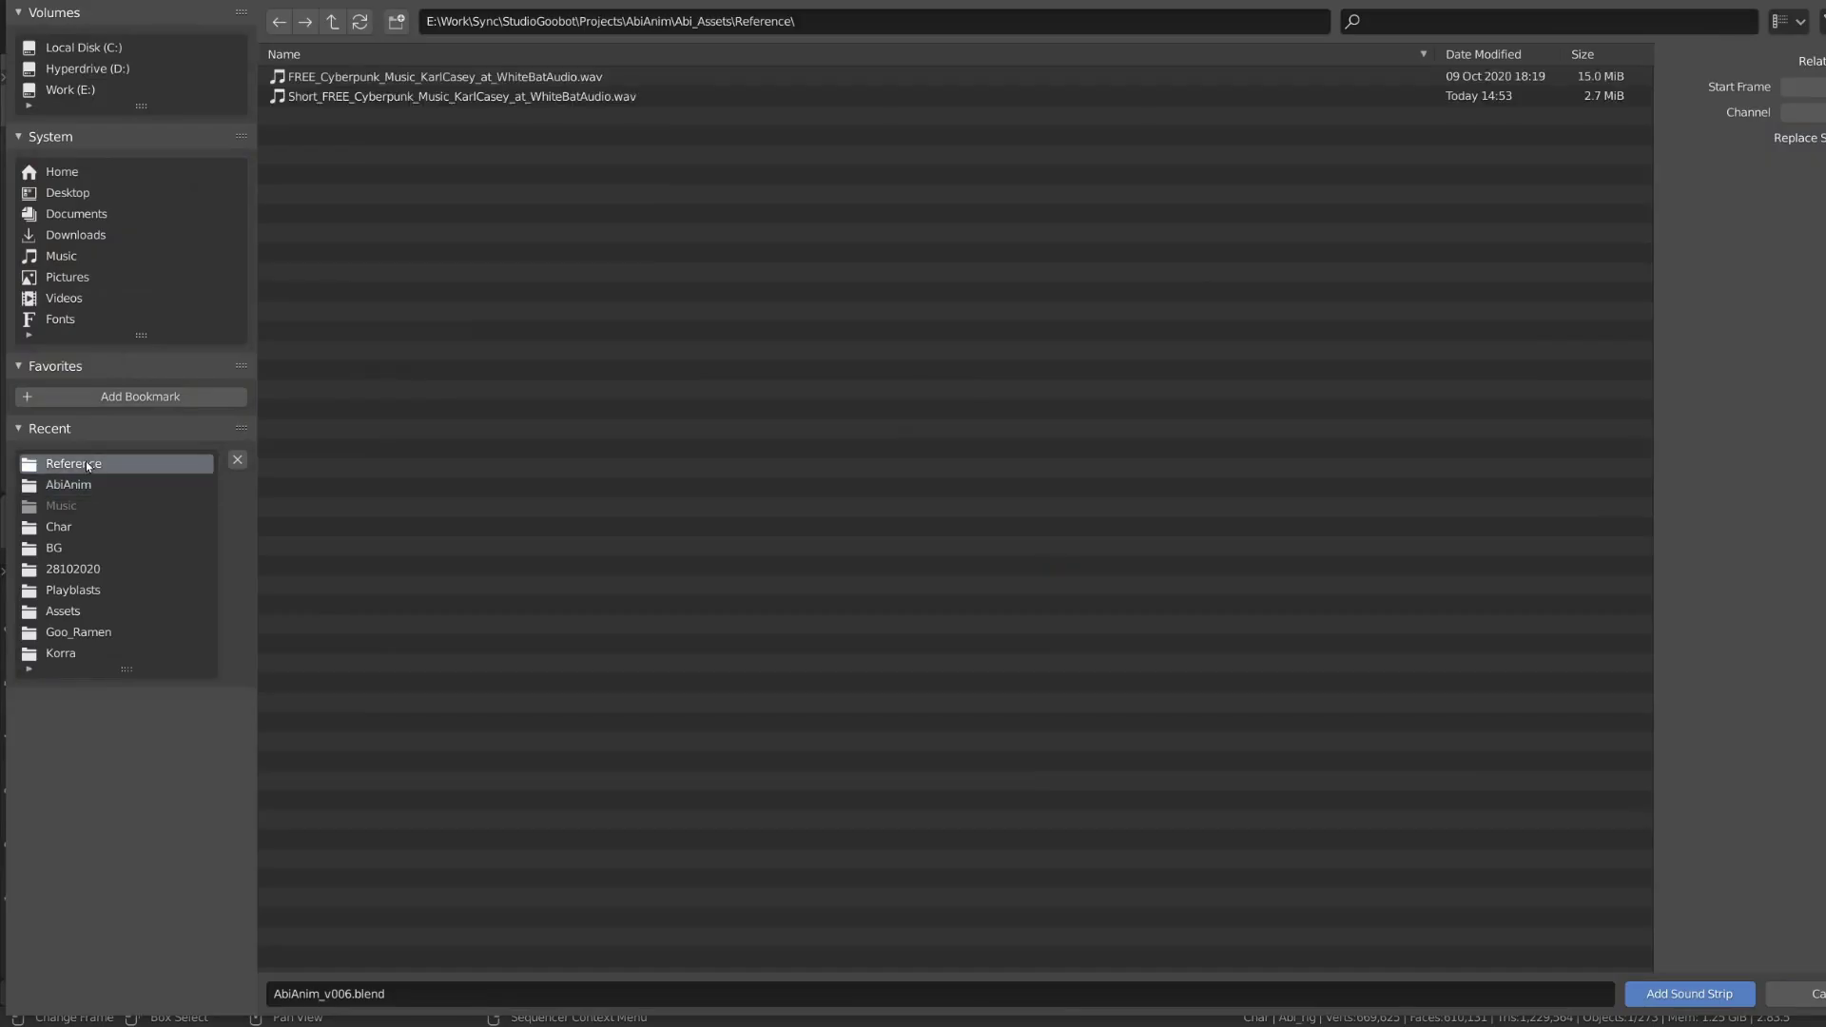
pyautogui.click(374, 97)
pyautogui.doubleClick(374, 101)
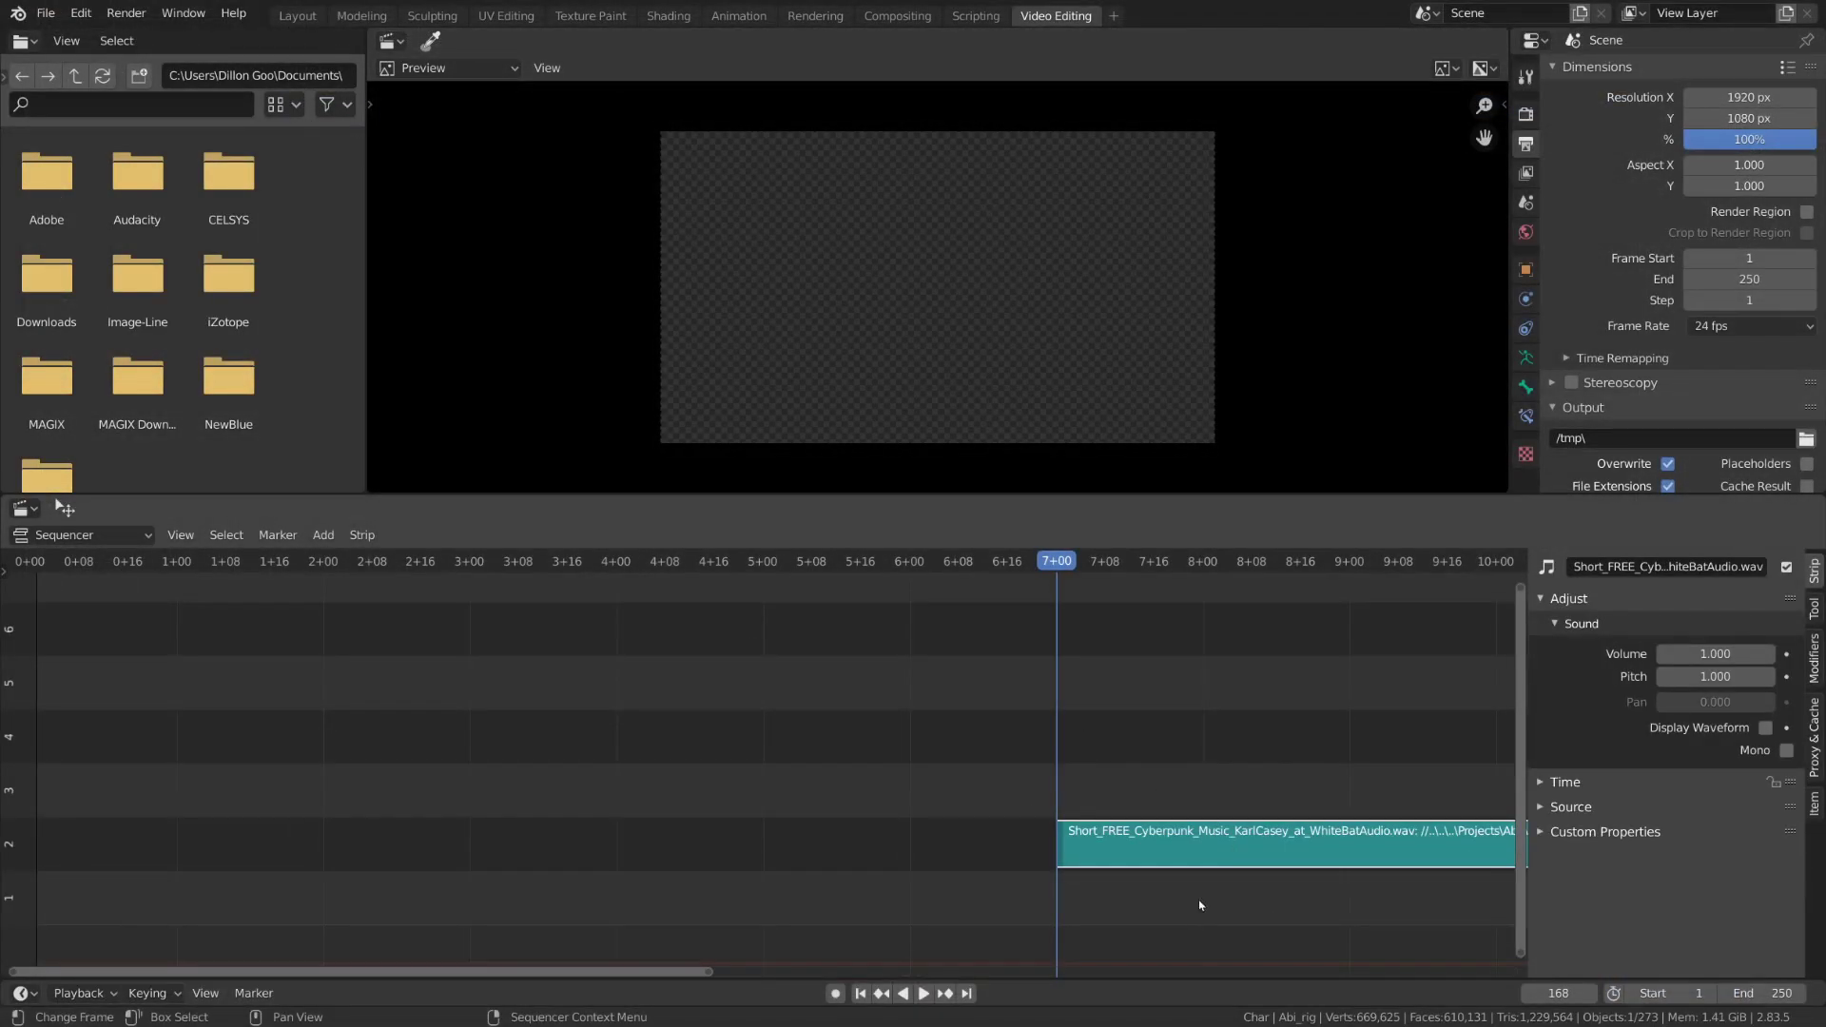
# Move the music strip to channel 4 and snap its start to the playhead at frame 1
pyautogui.press('g')
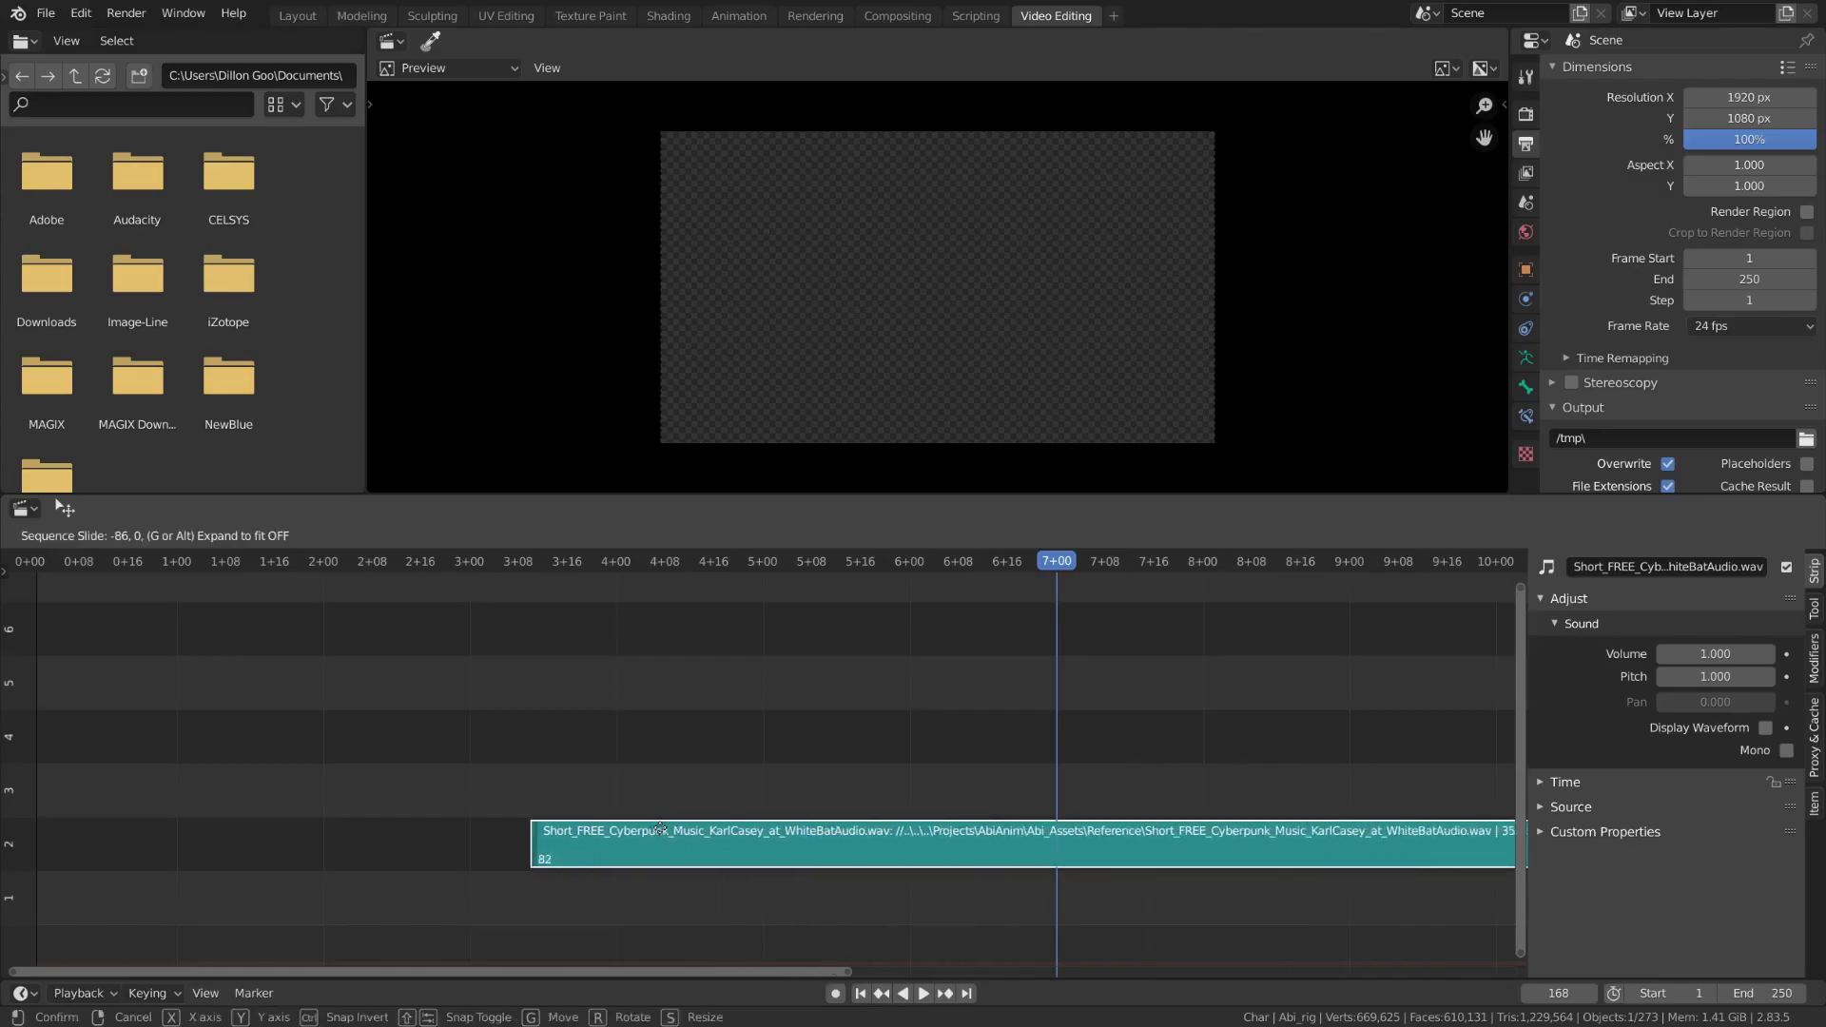
pyautogui.click(211, 755)
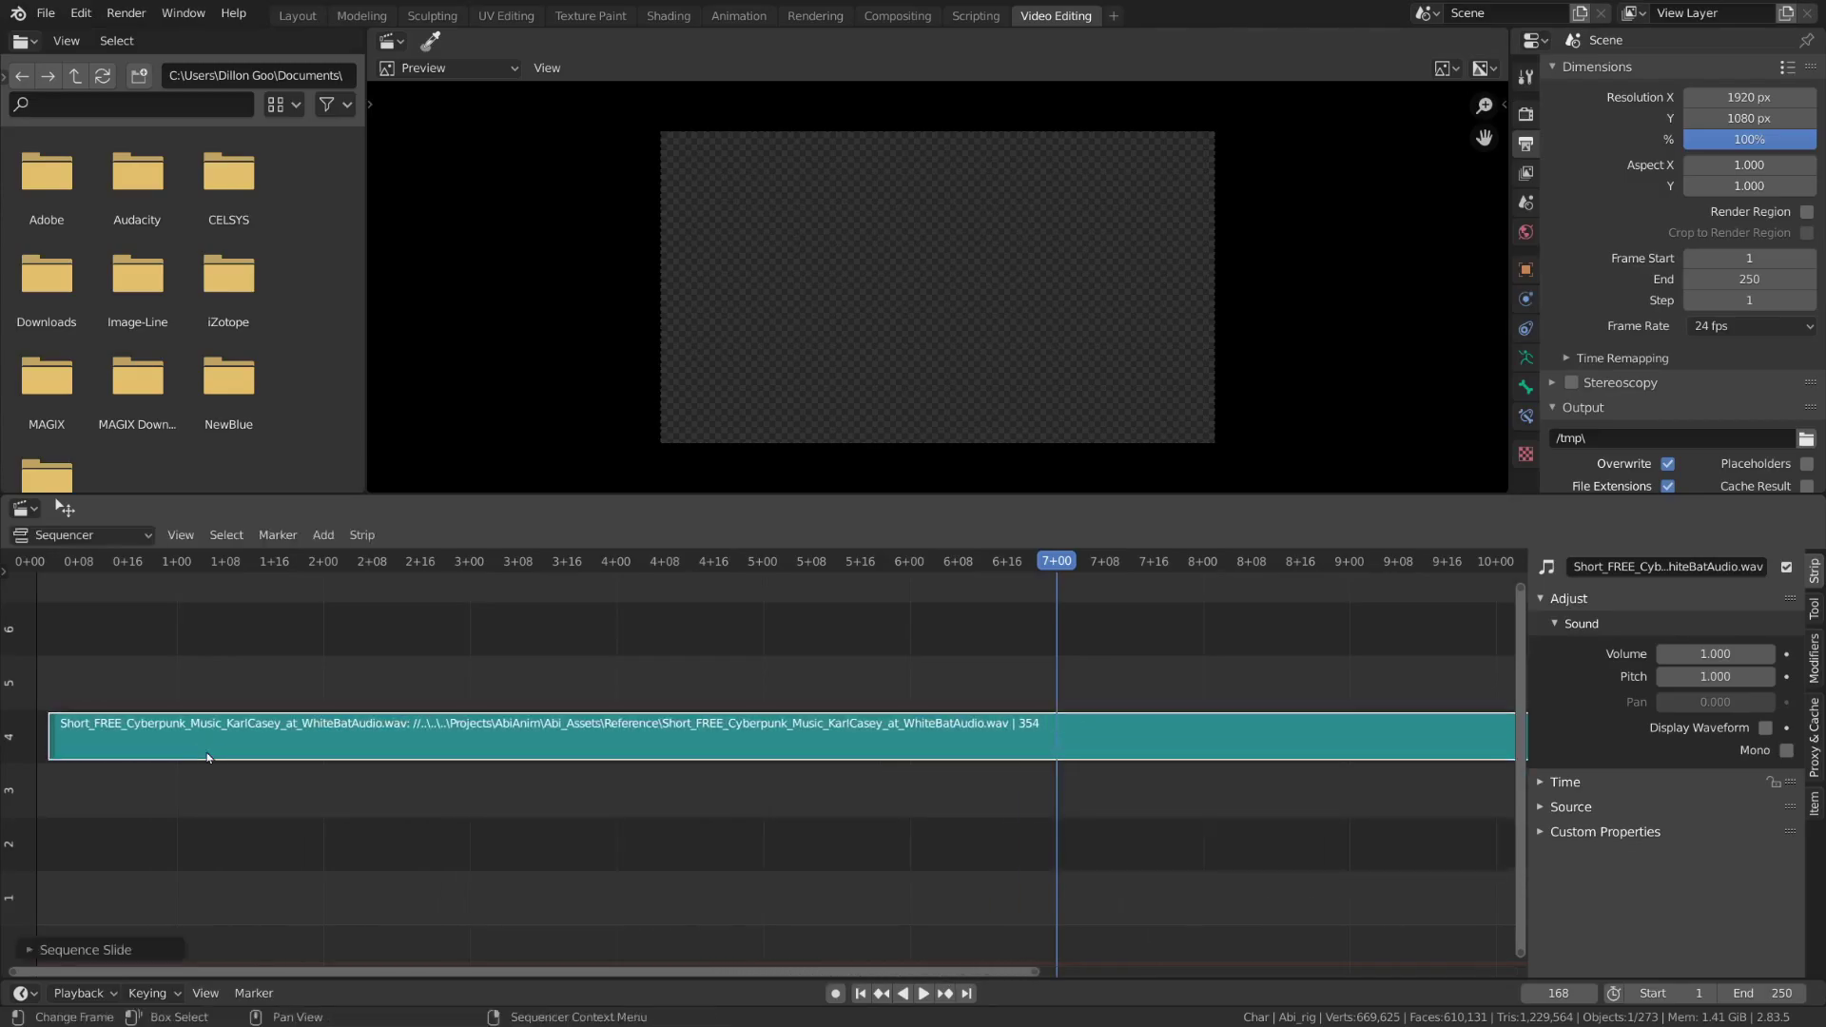
pyautogui.press('g')
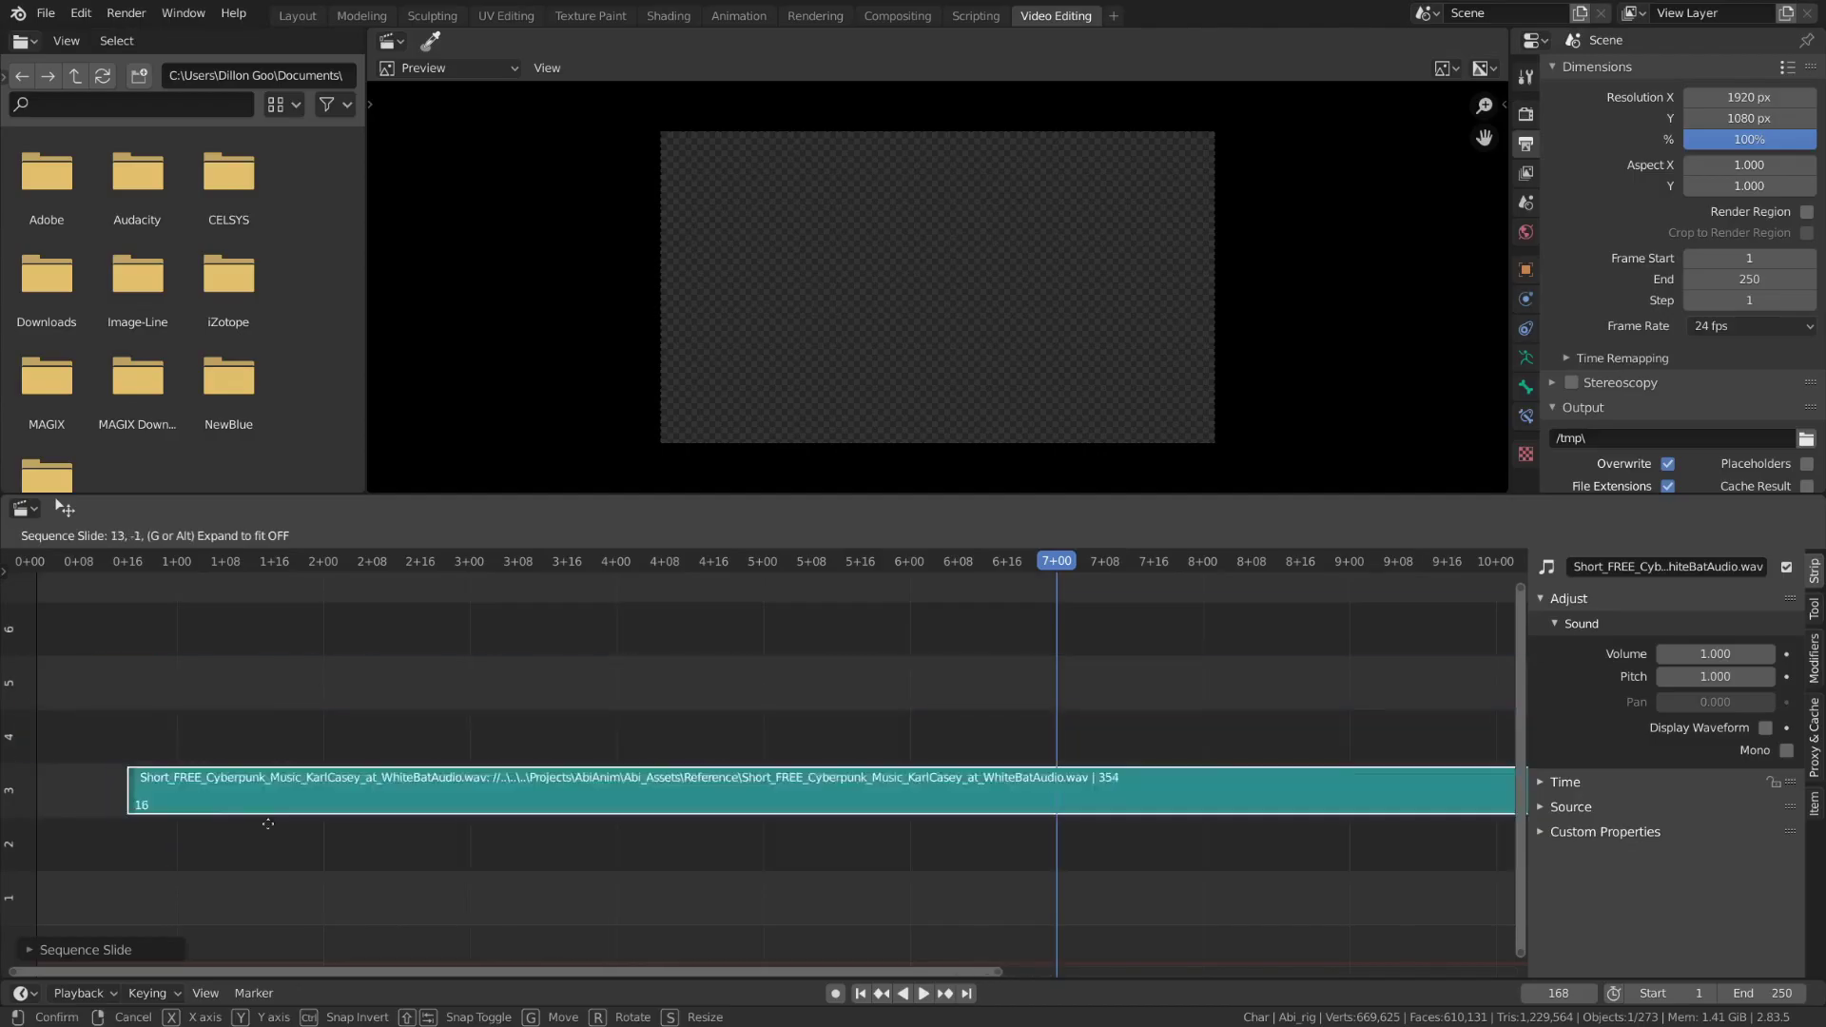
pyautogui.press('Escape')
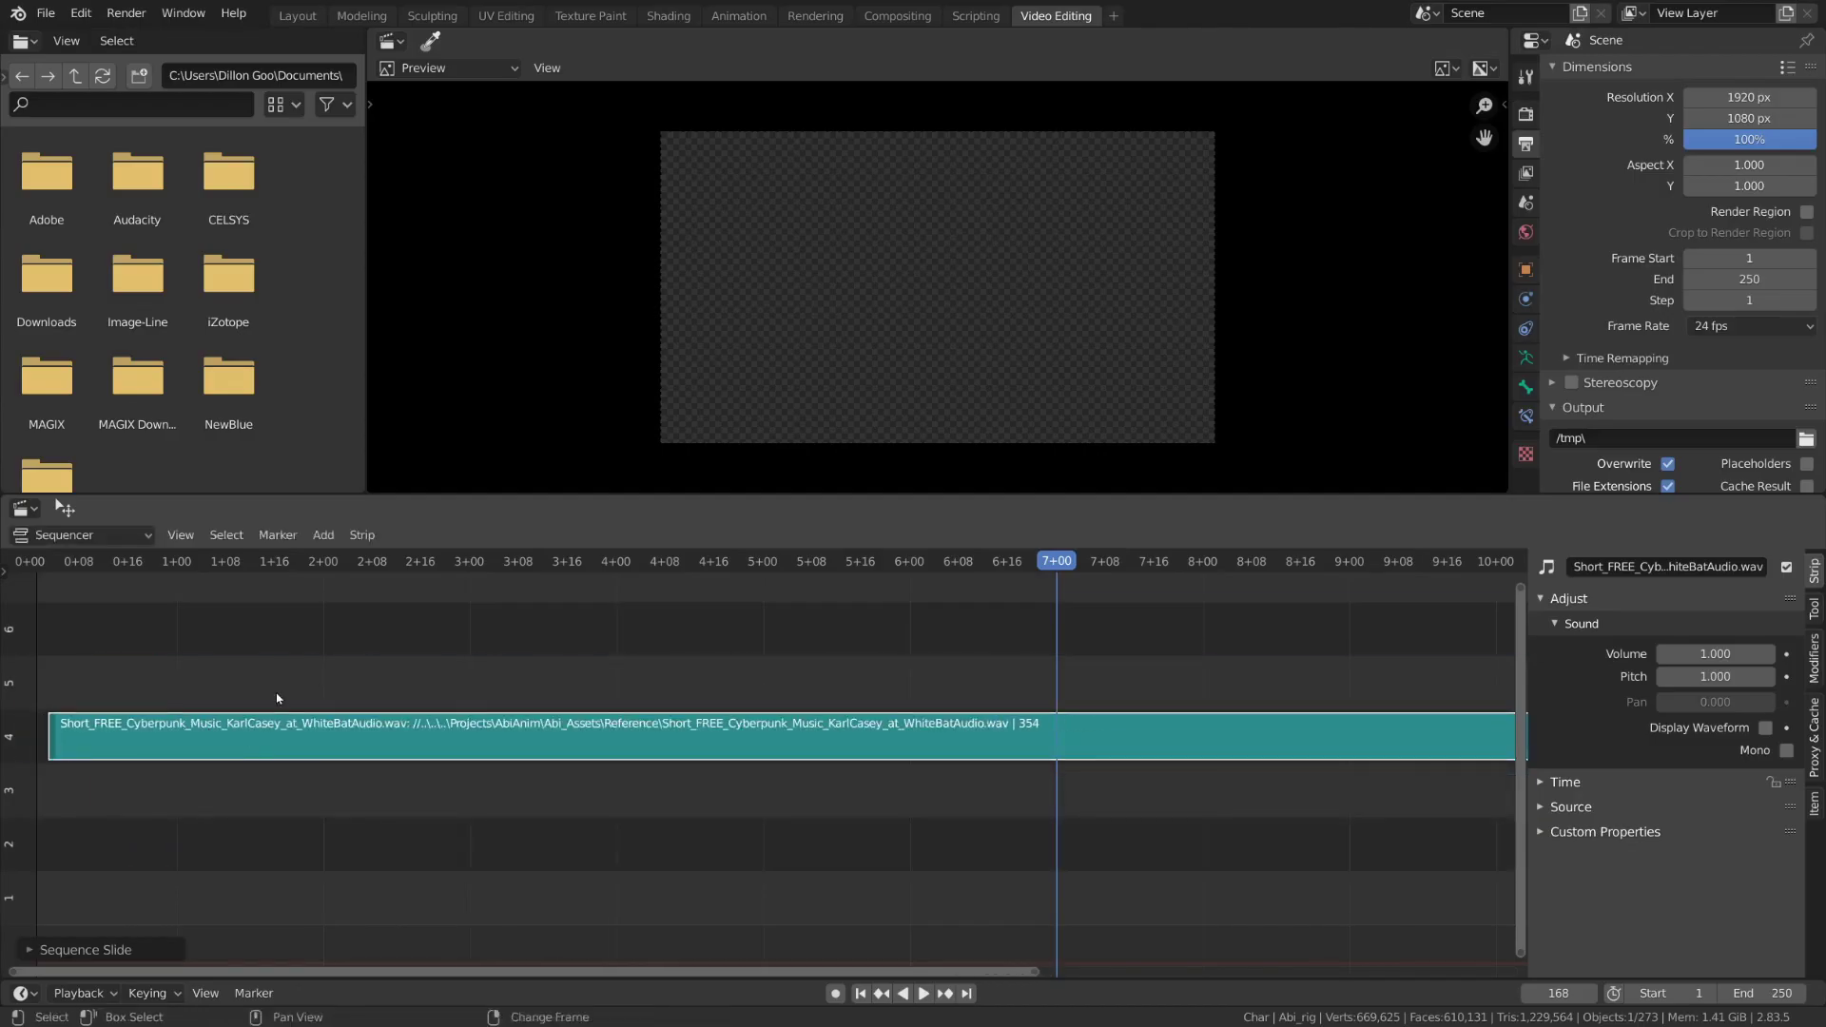
pyautogui.hotkey('shift', 'Left')
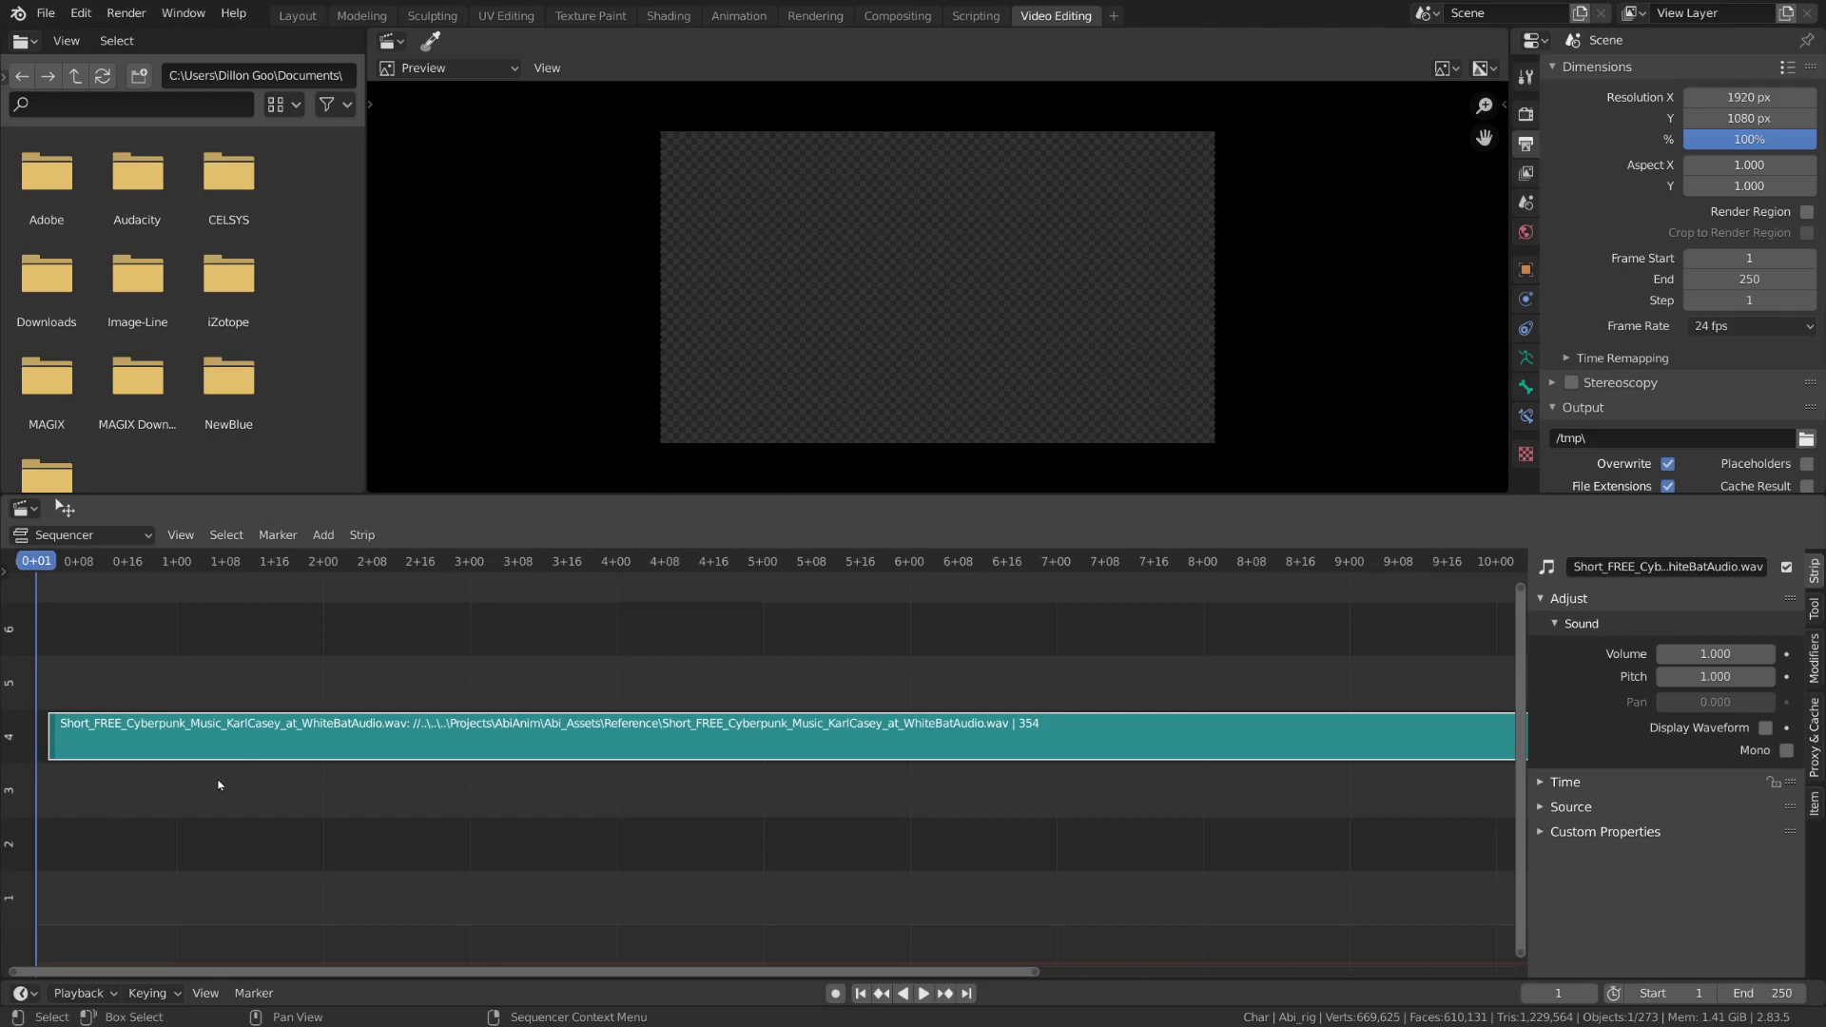
pyautogui.hotkey('shift', 's')
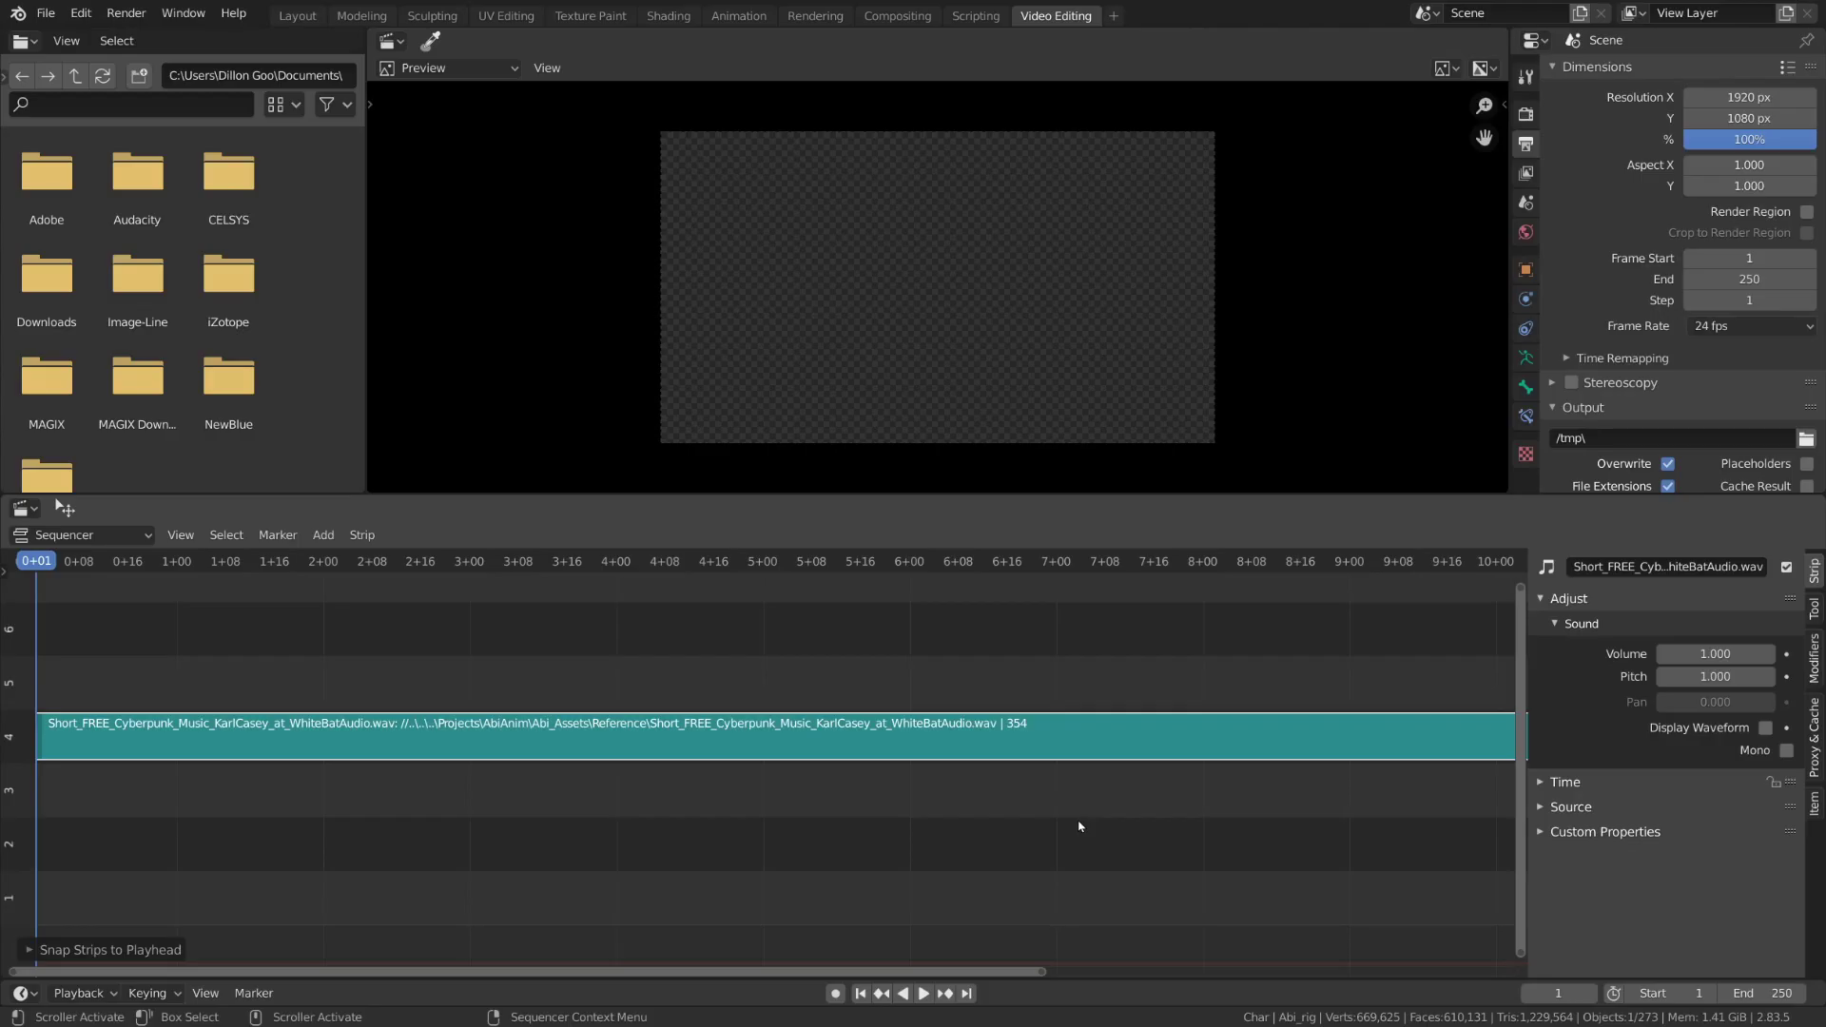
# Move the playhead to the end of the music strip and set the scene's end frame to 354
pyautogui.scroll(-3, 1080, 826)
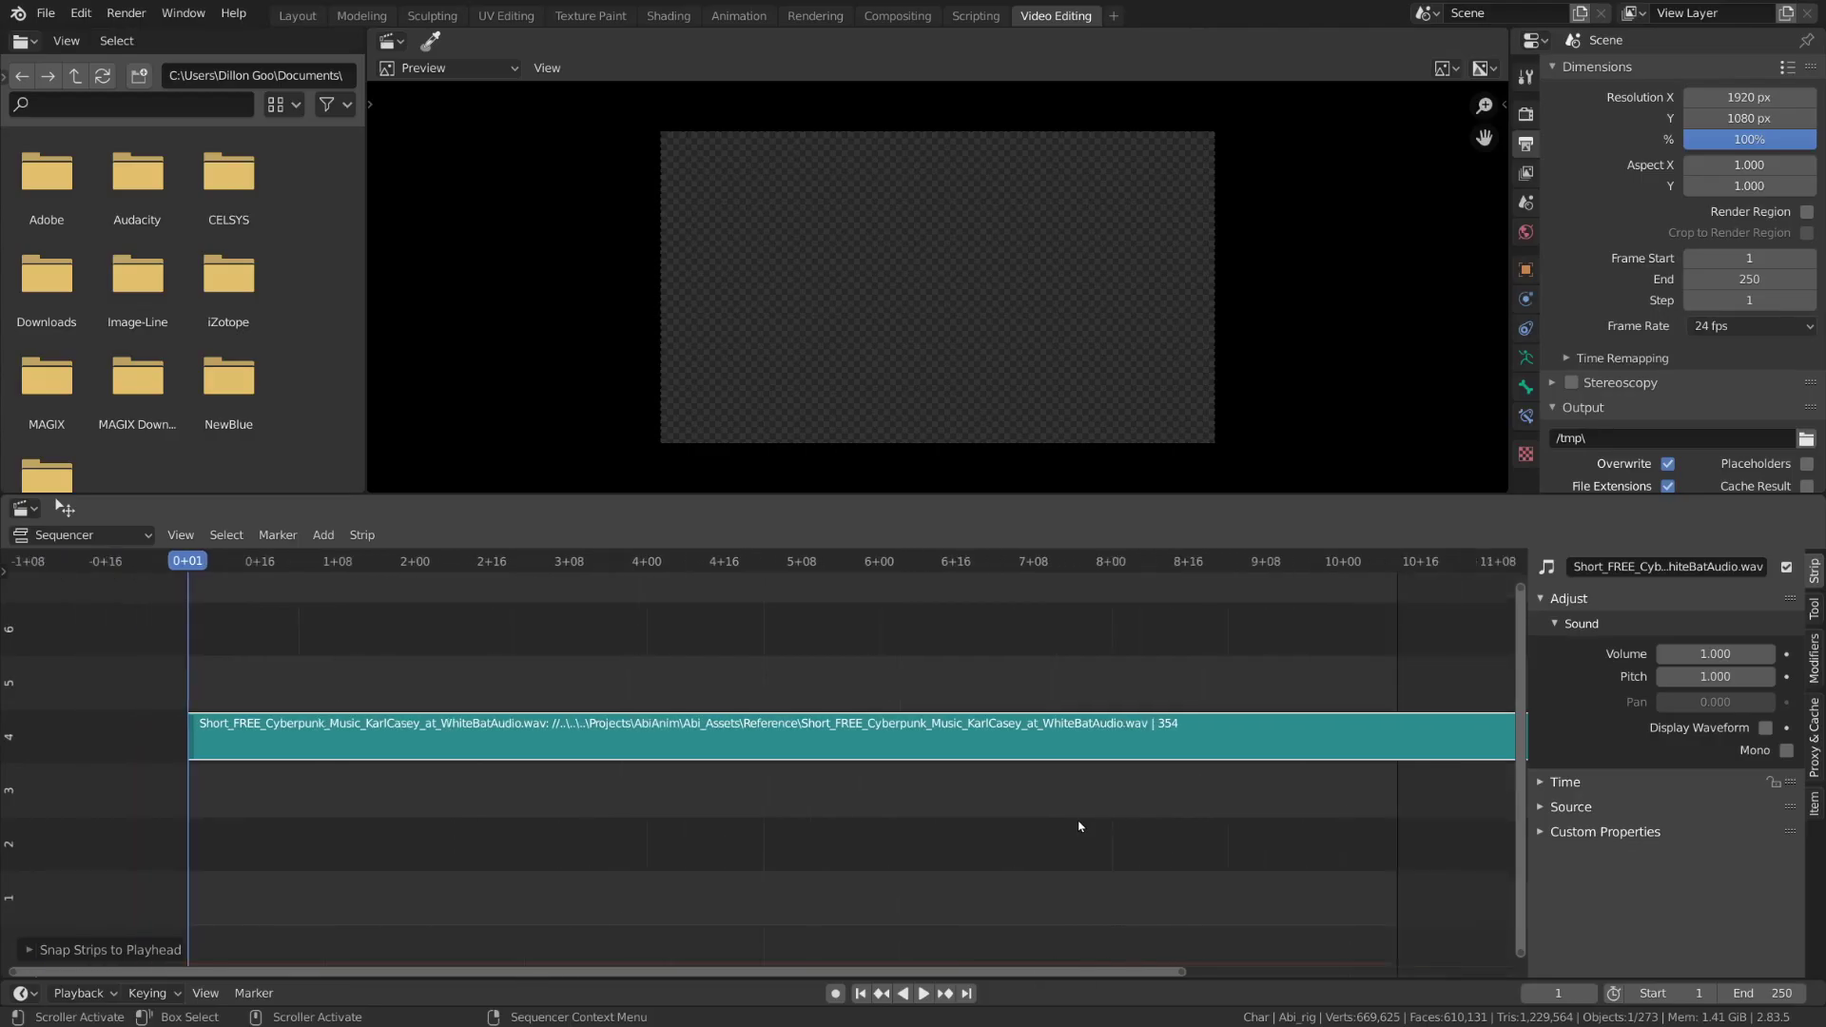
pyautogui.moveTo(1133, 823); pyautogui.dragTo(987, 820, button='middle')
pyautogui.scroll(-4, 1075, 821)
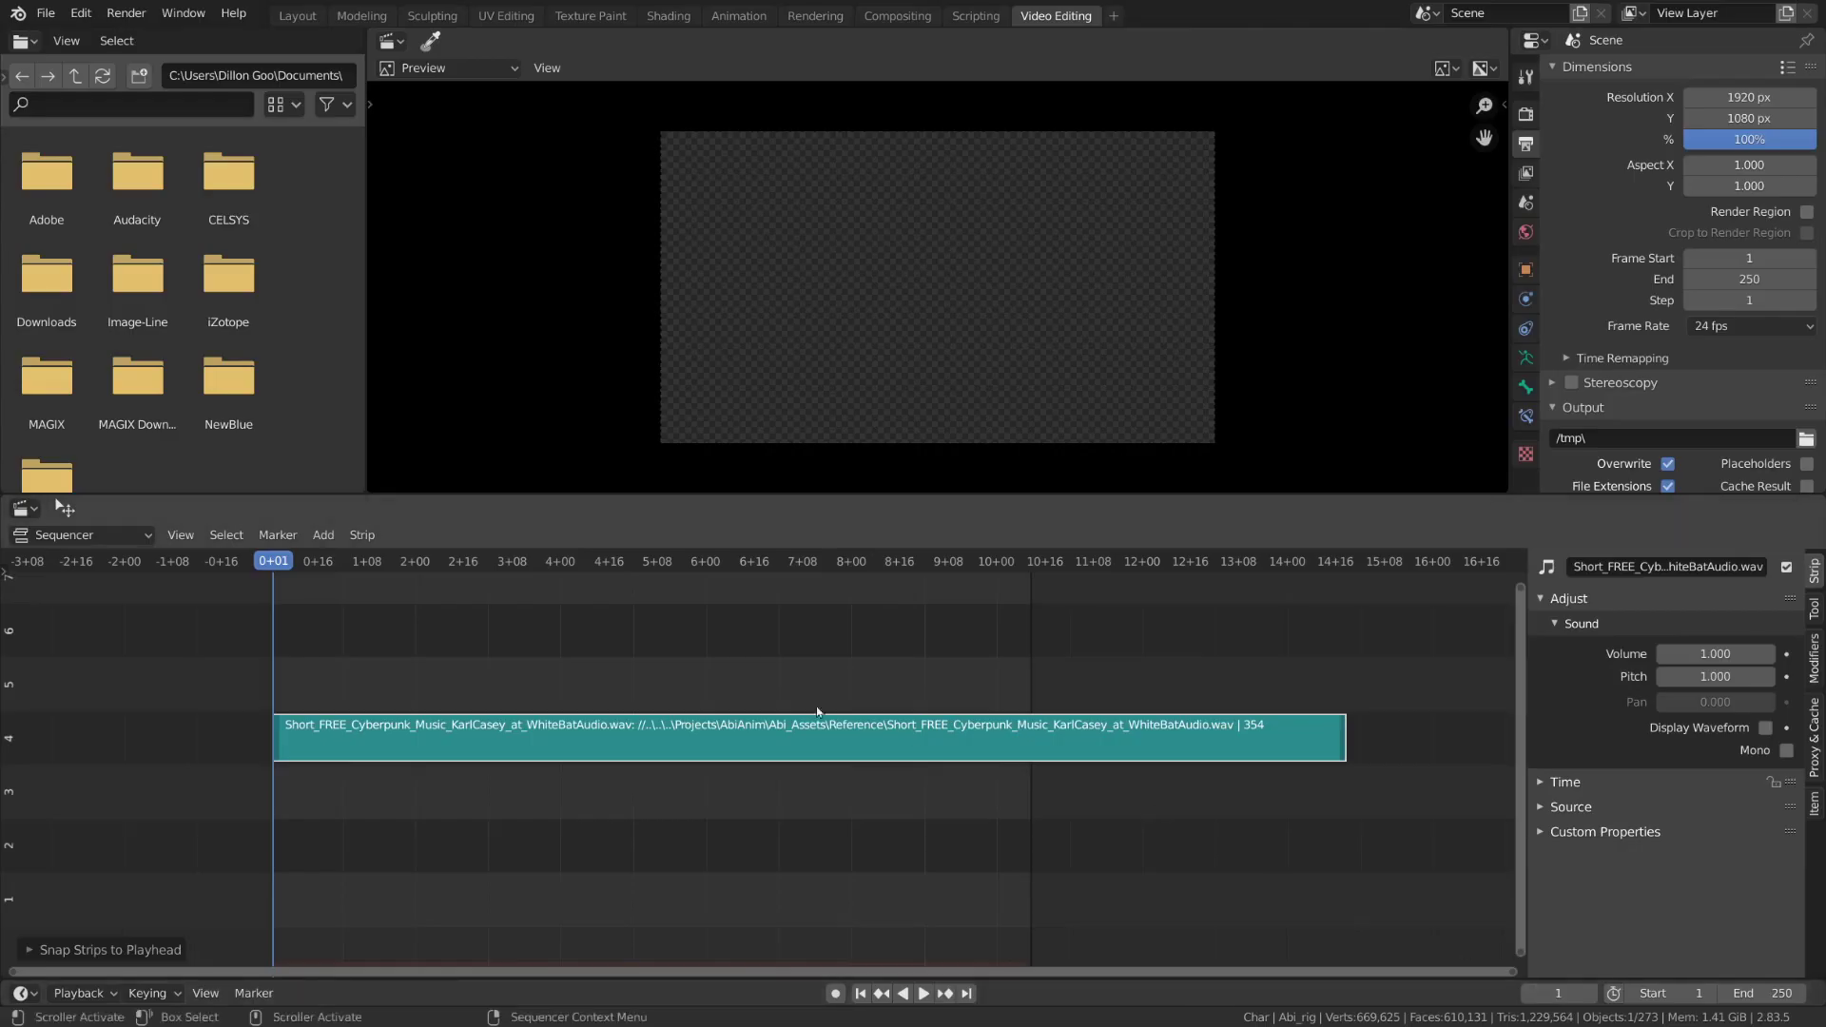
pyautogui.moveTo(365, 574); pyautogui.dragTo(1346, 621)
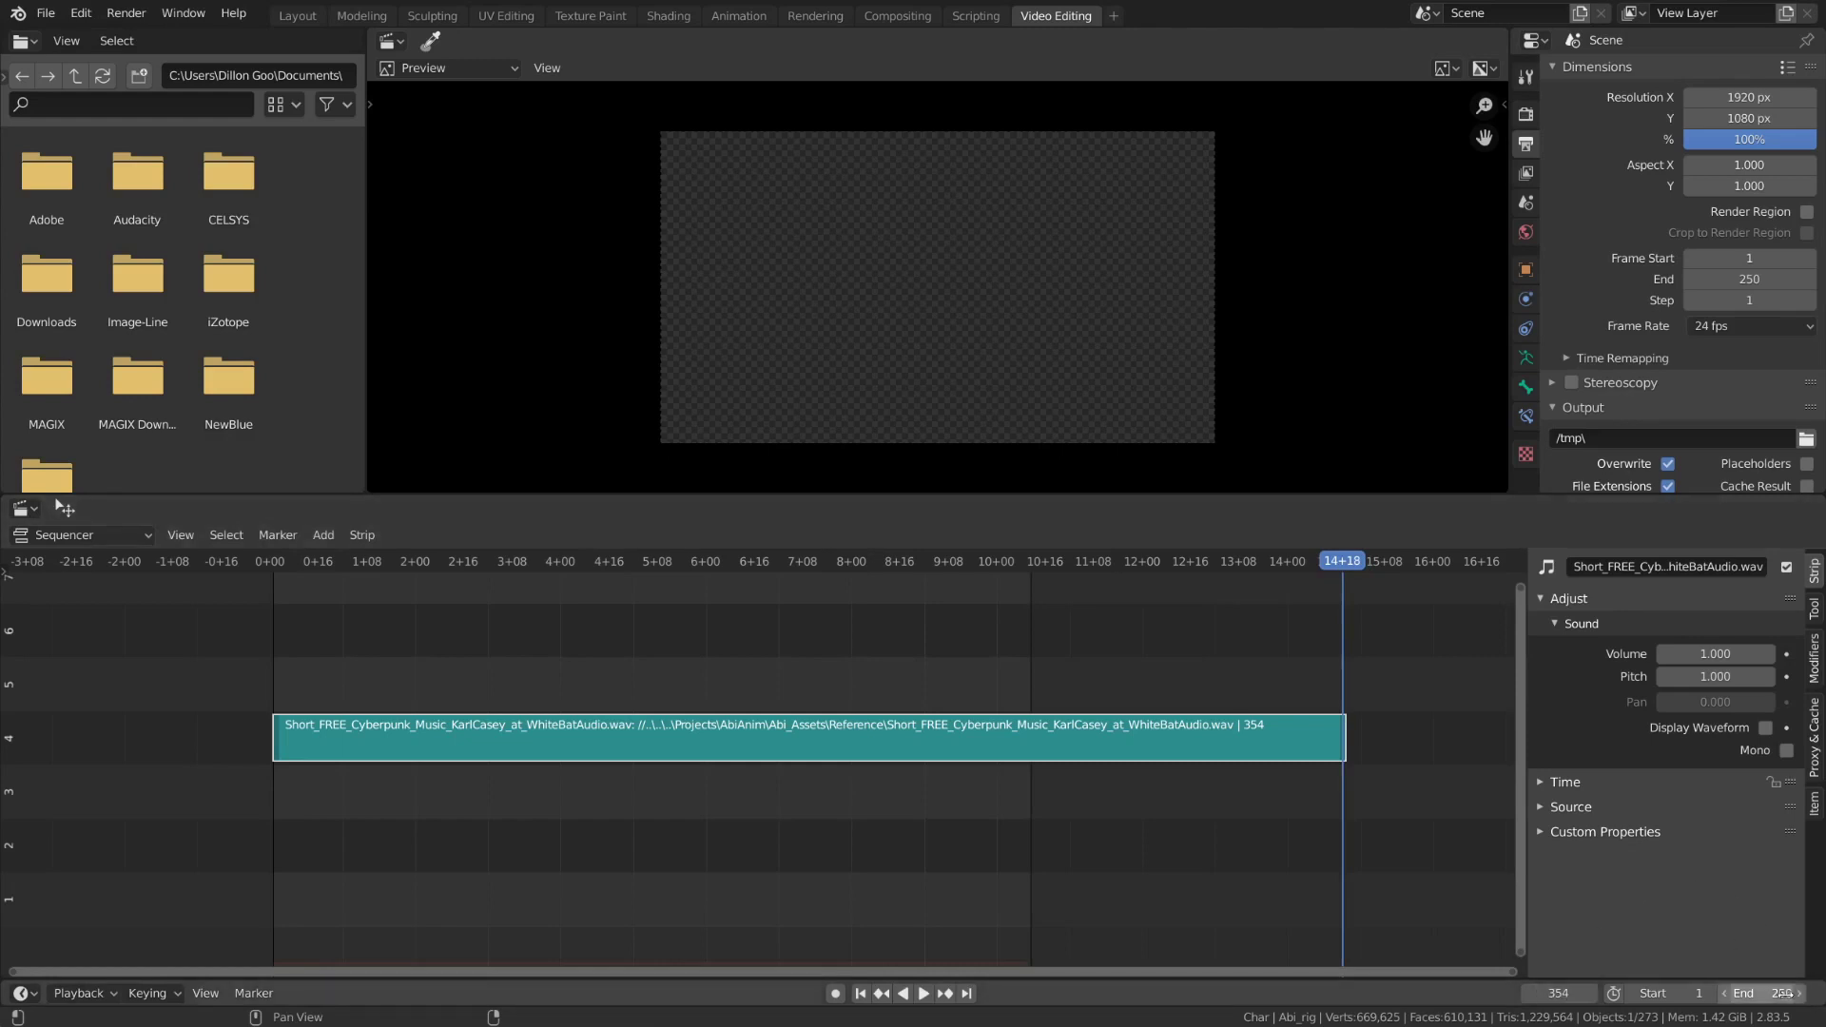
pyautogui.write('354')
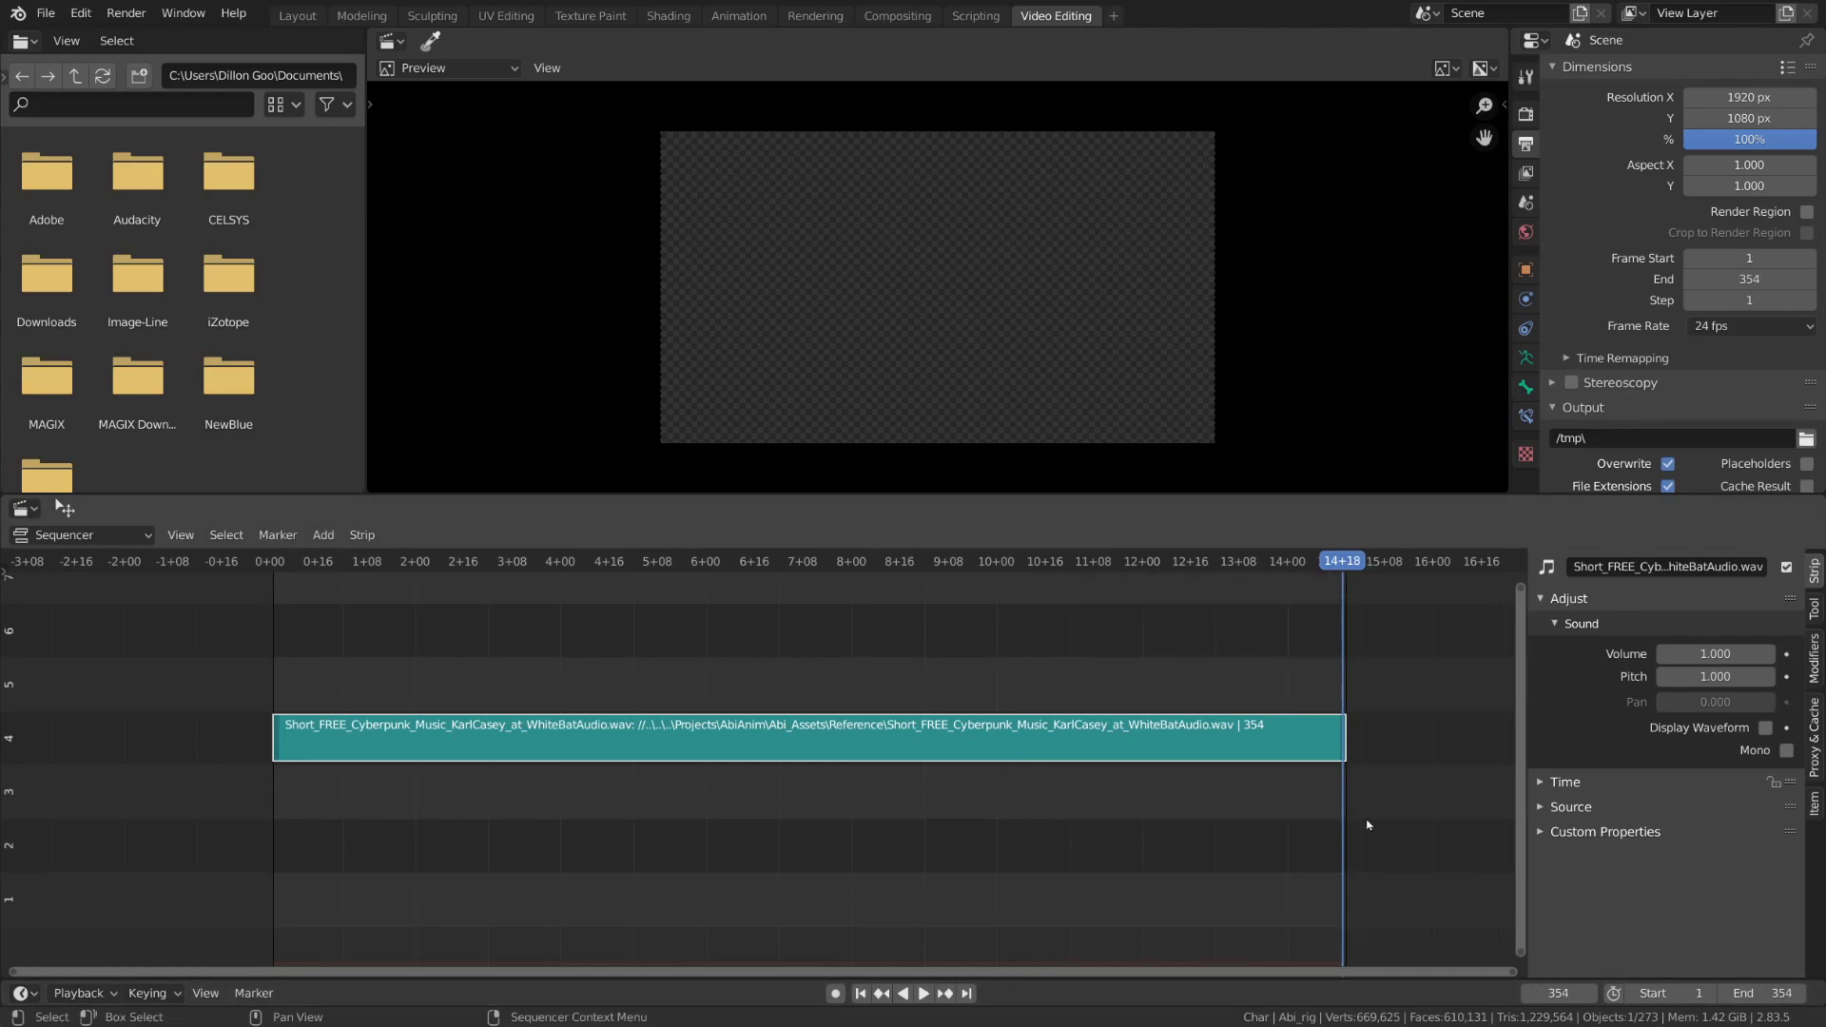
# Switch to the Animation workspace, play the run cycle with the music, and scrub through its frames
pyautogui.click(737, 16)
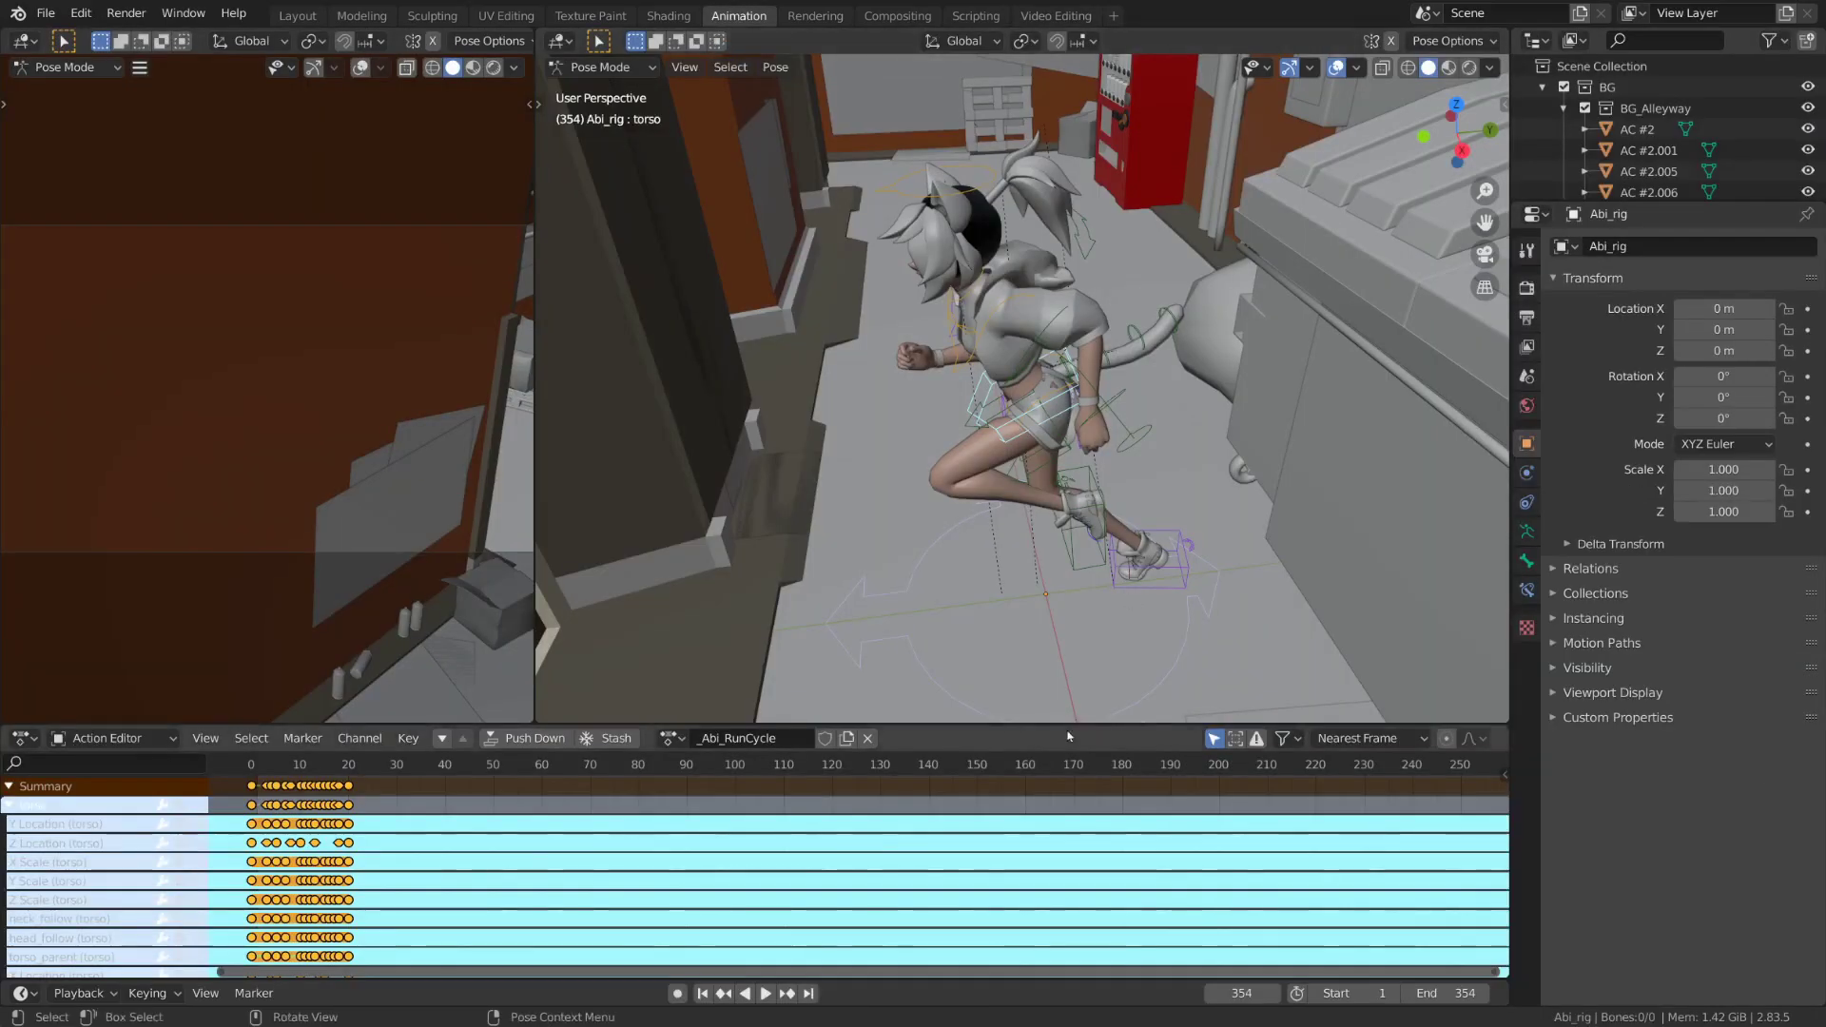
pyautogui.press('space')
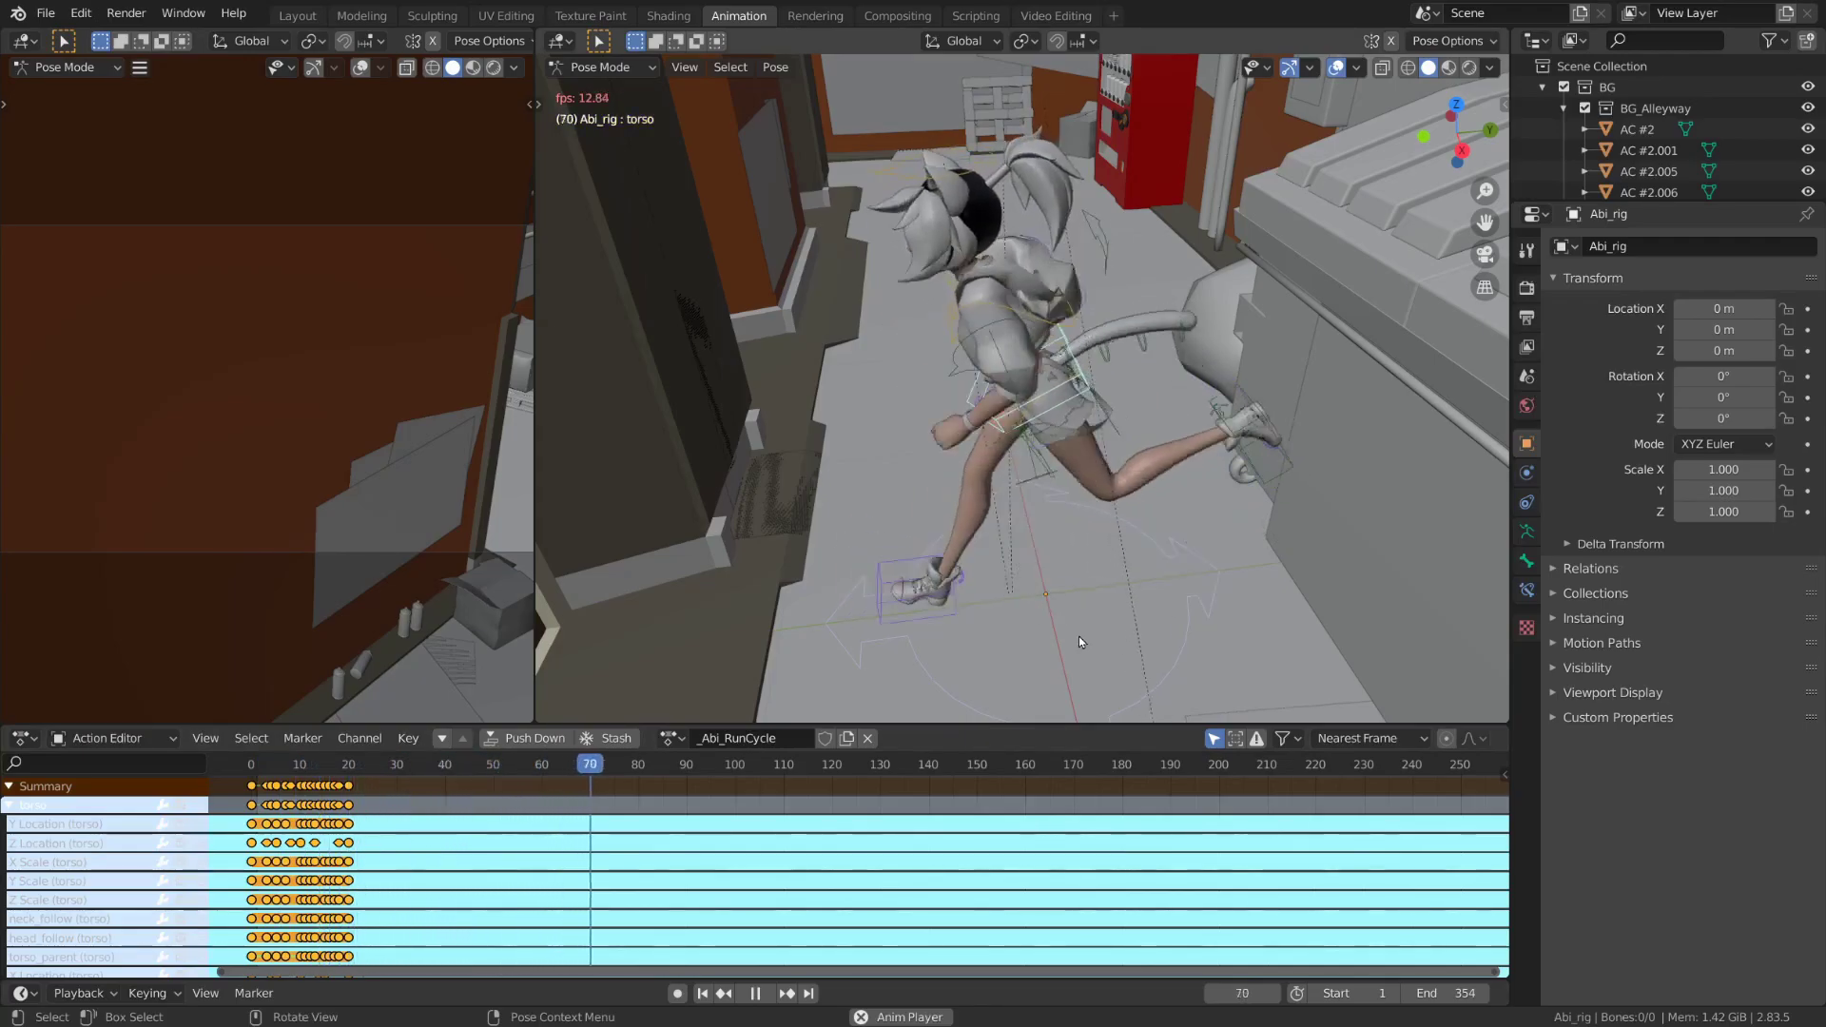
pyautogui.moveTo(596, 775); pyautogui.dragTo(557, 775)
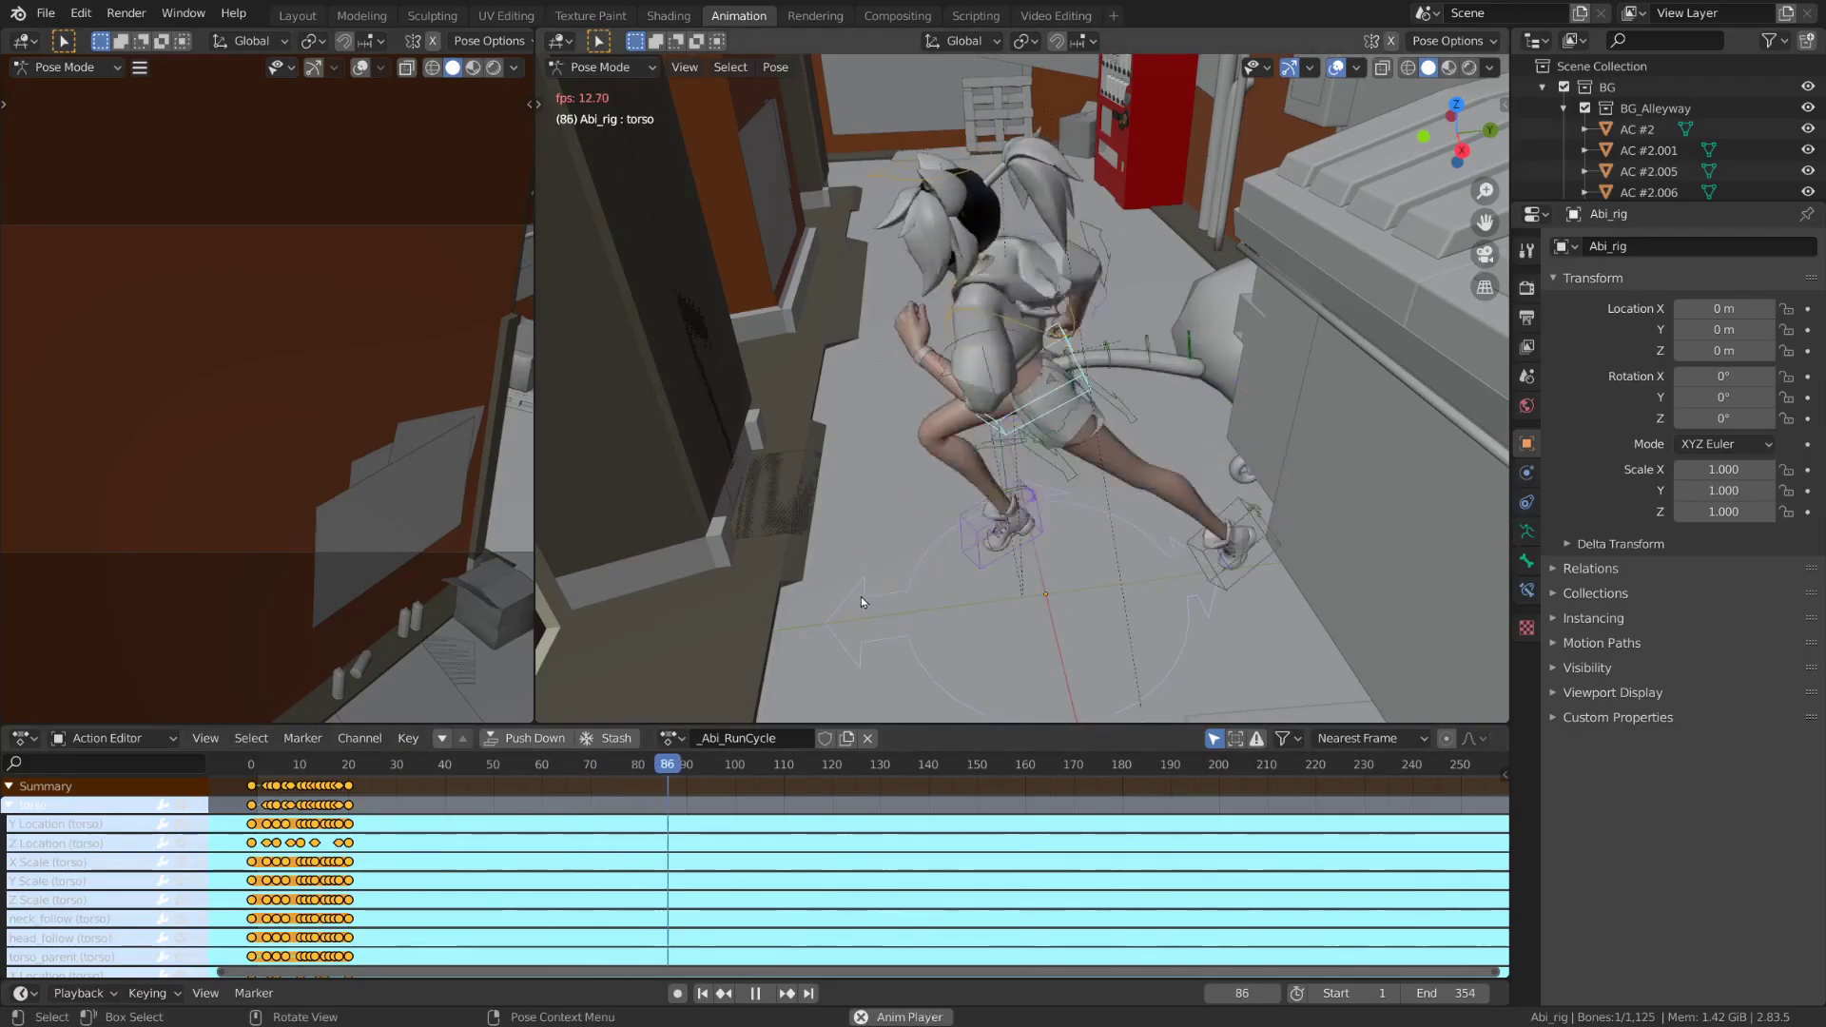
pyautogui.scroll(-3, 860, 596)
pyautogui.moveTo(856, 578); pyautogui.dragTo(859, 533, button='middle')
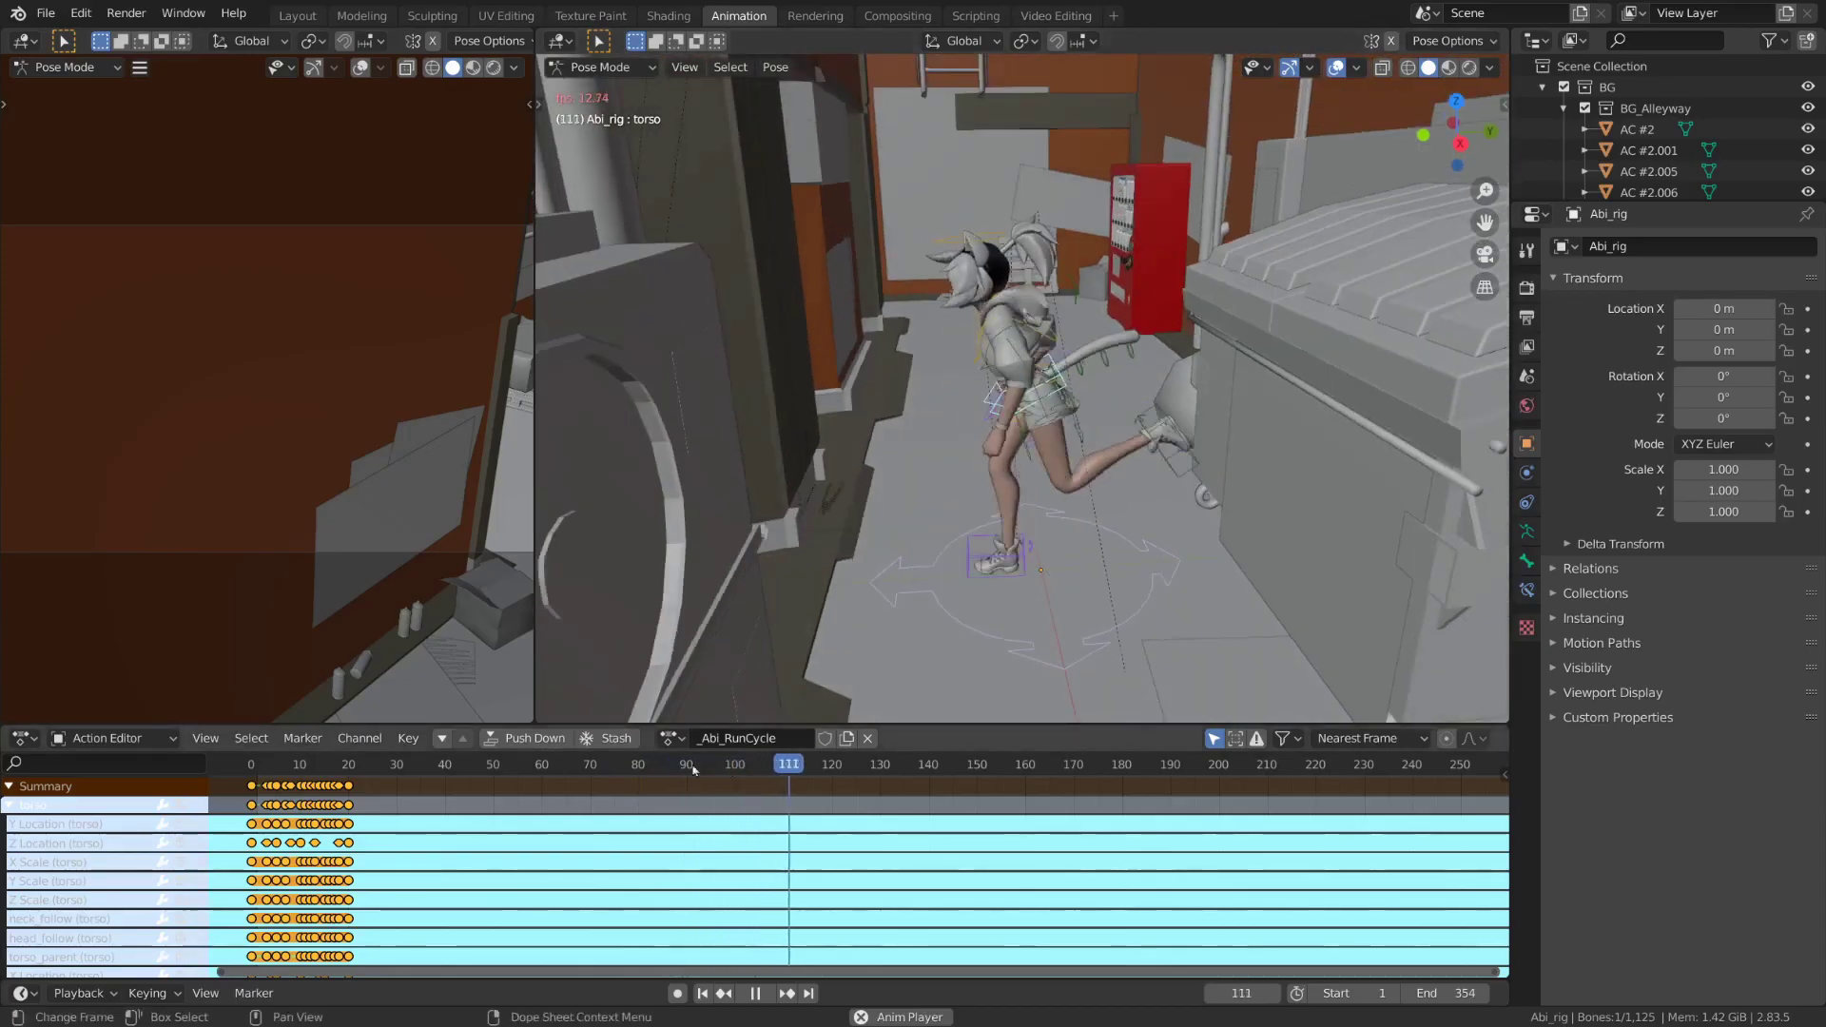
pyautogui.press('space')
pyautogui.moveTo(339, 769); pyautogui.dragTo(266, 772)
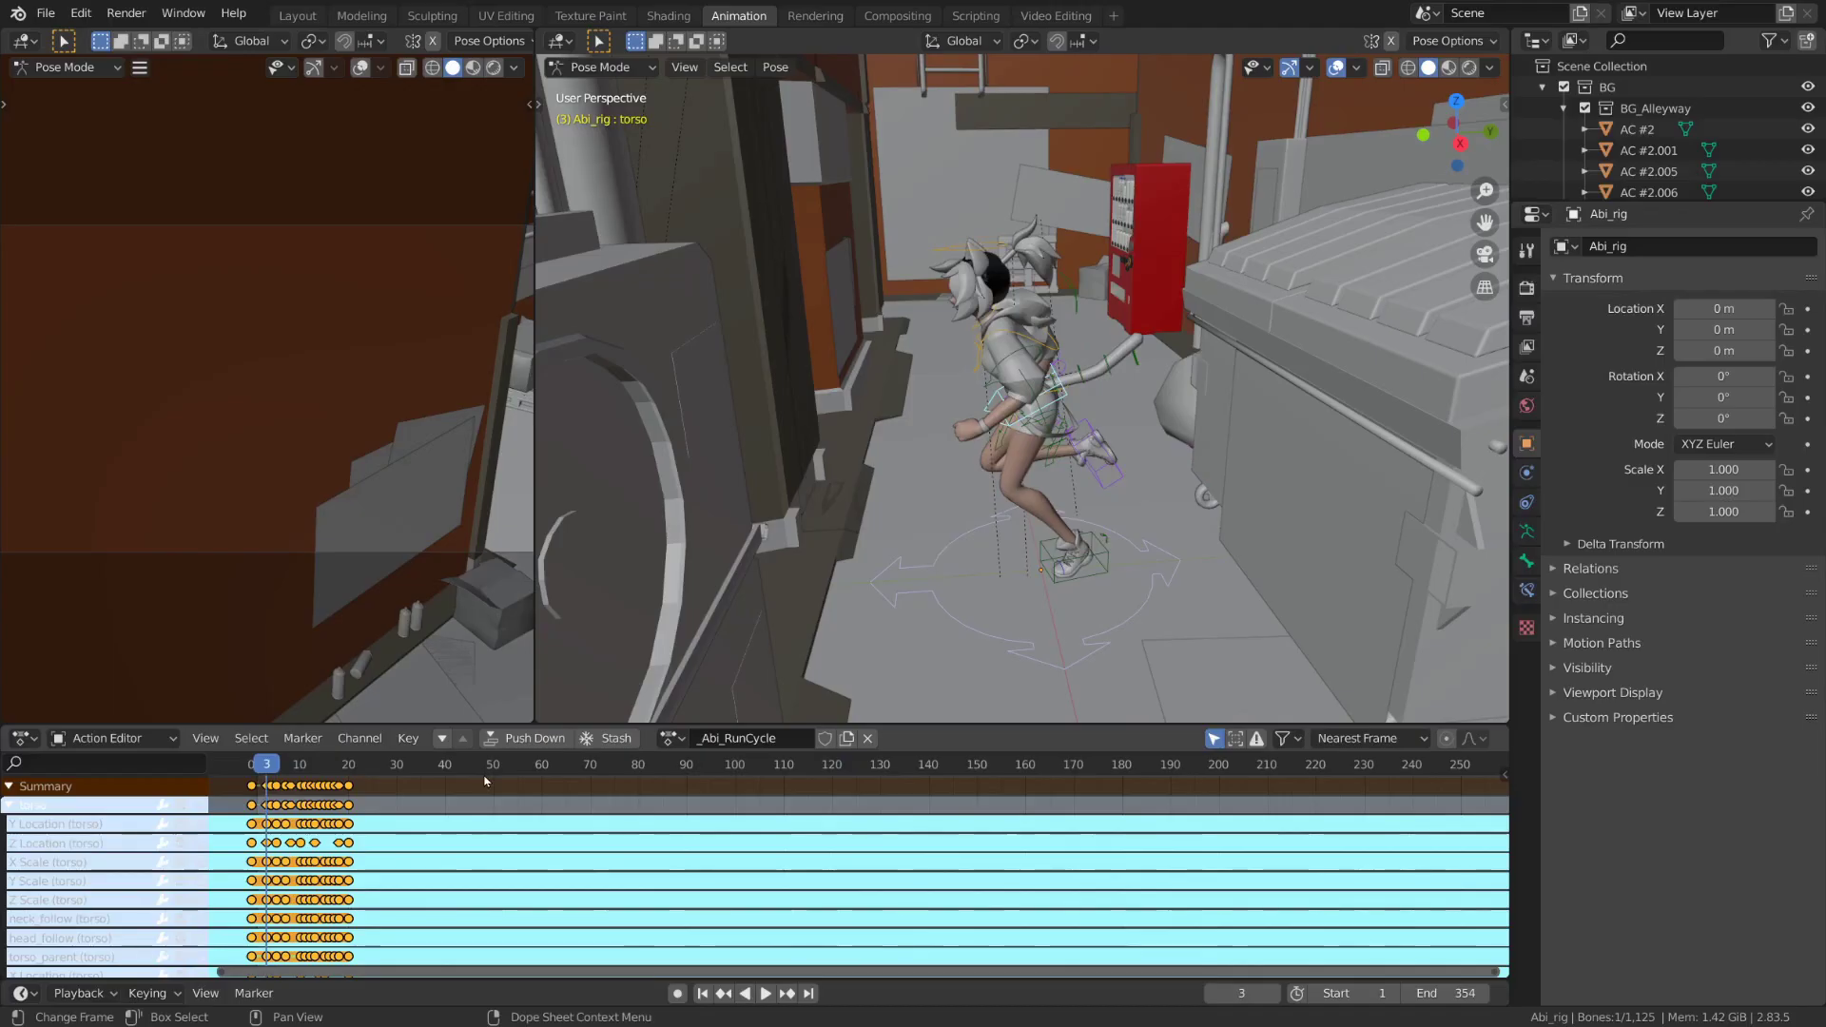
pyautogui.click(411, 769)
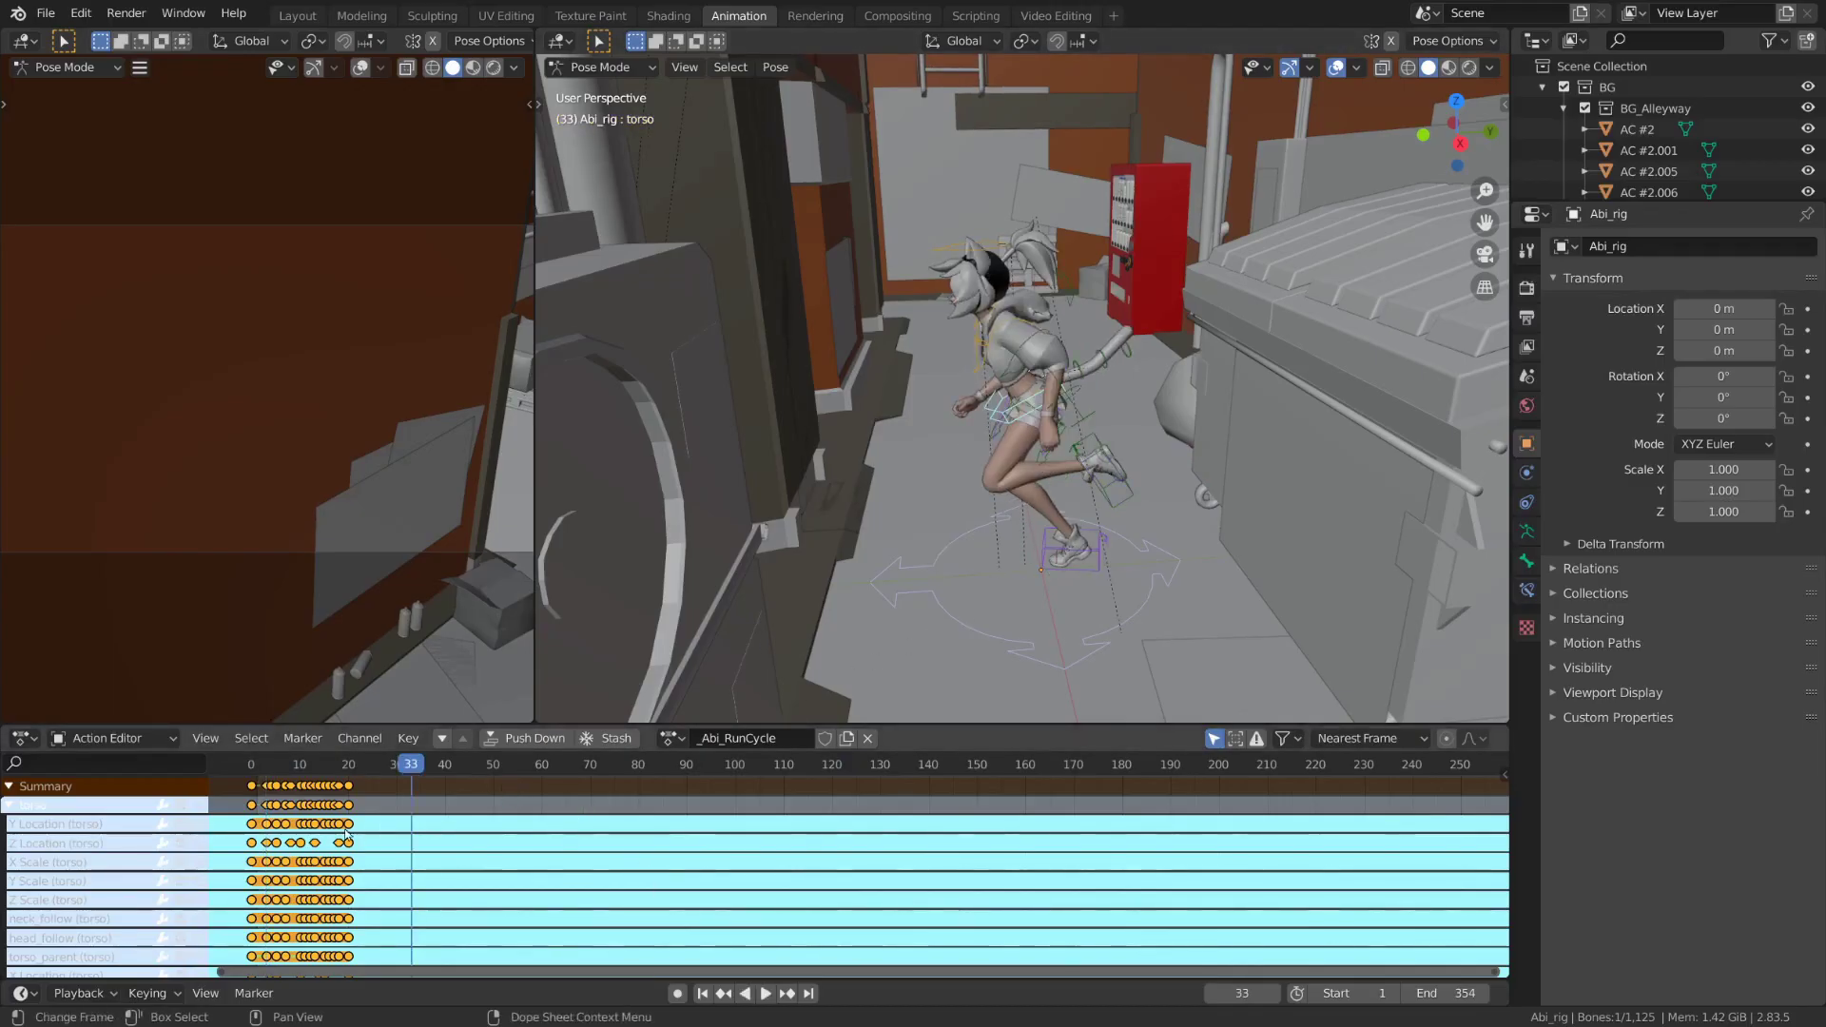
# Set the playback sync mode to AV-sync
pyautogui.click(81, 994)
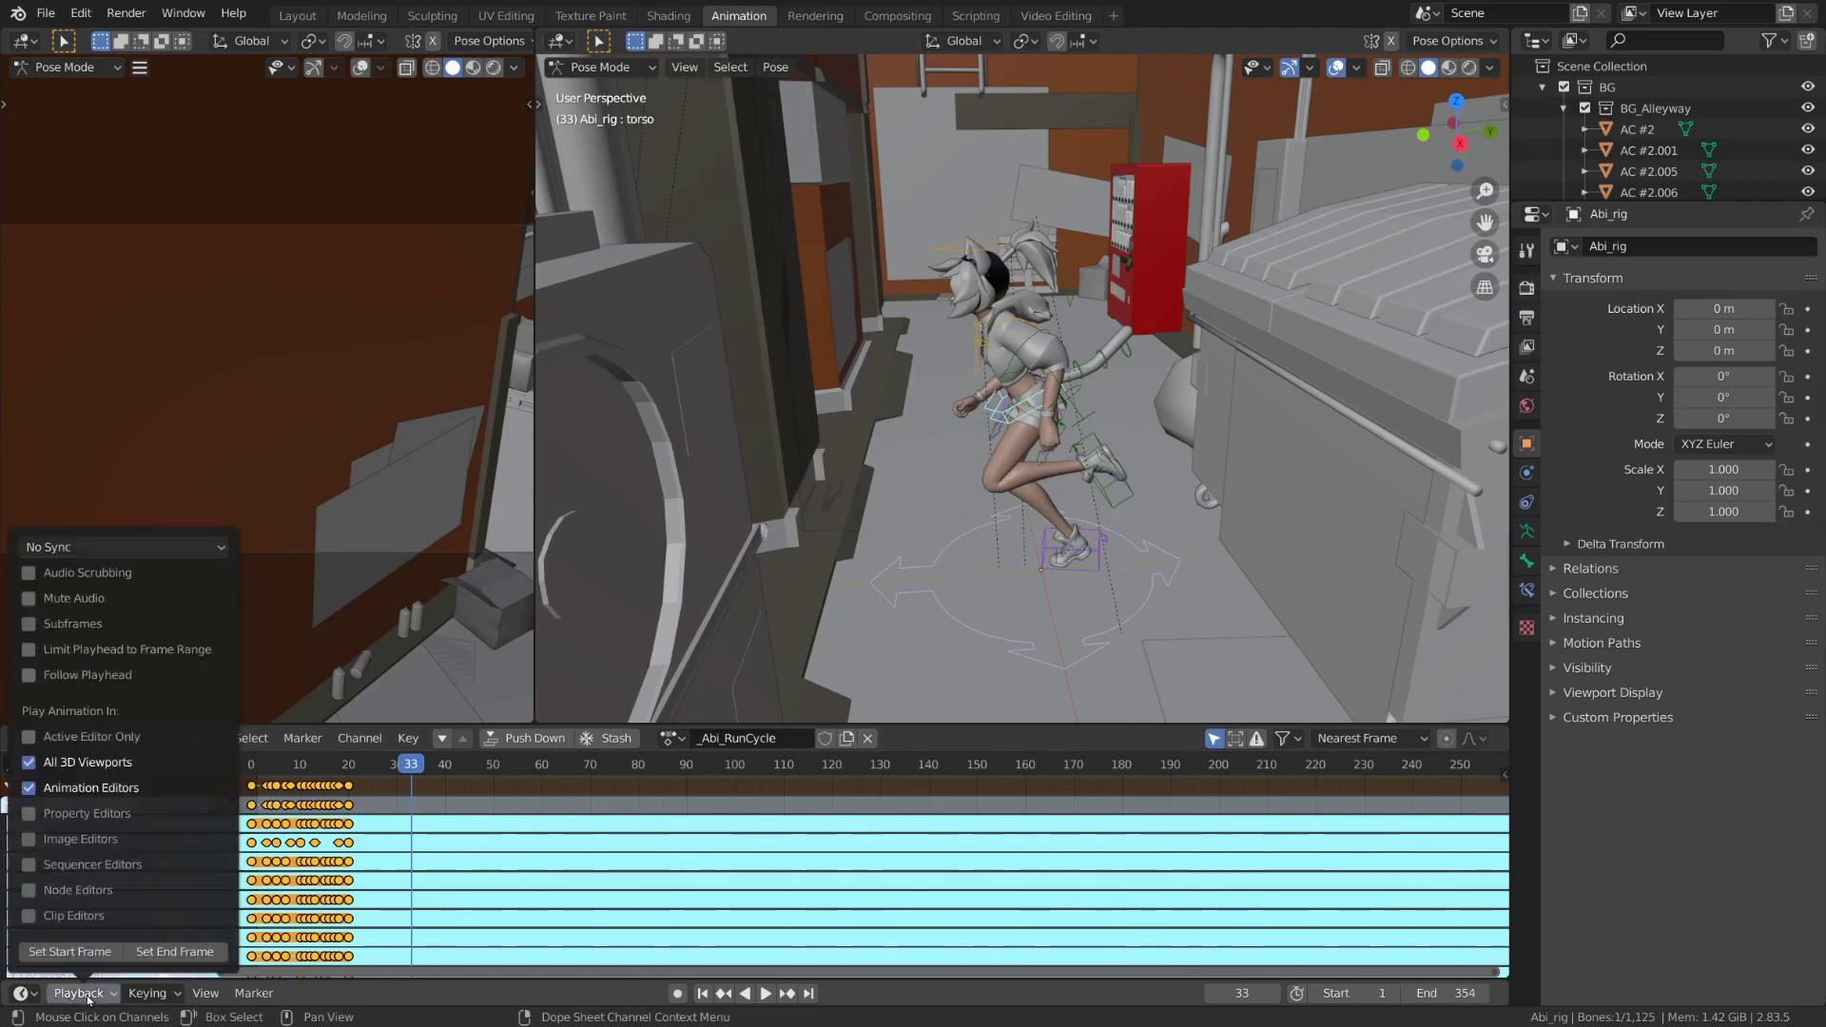
pyautogui.click(143, 546)
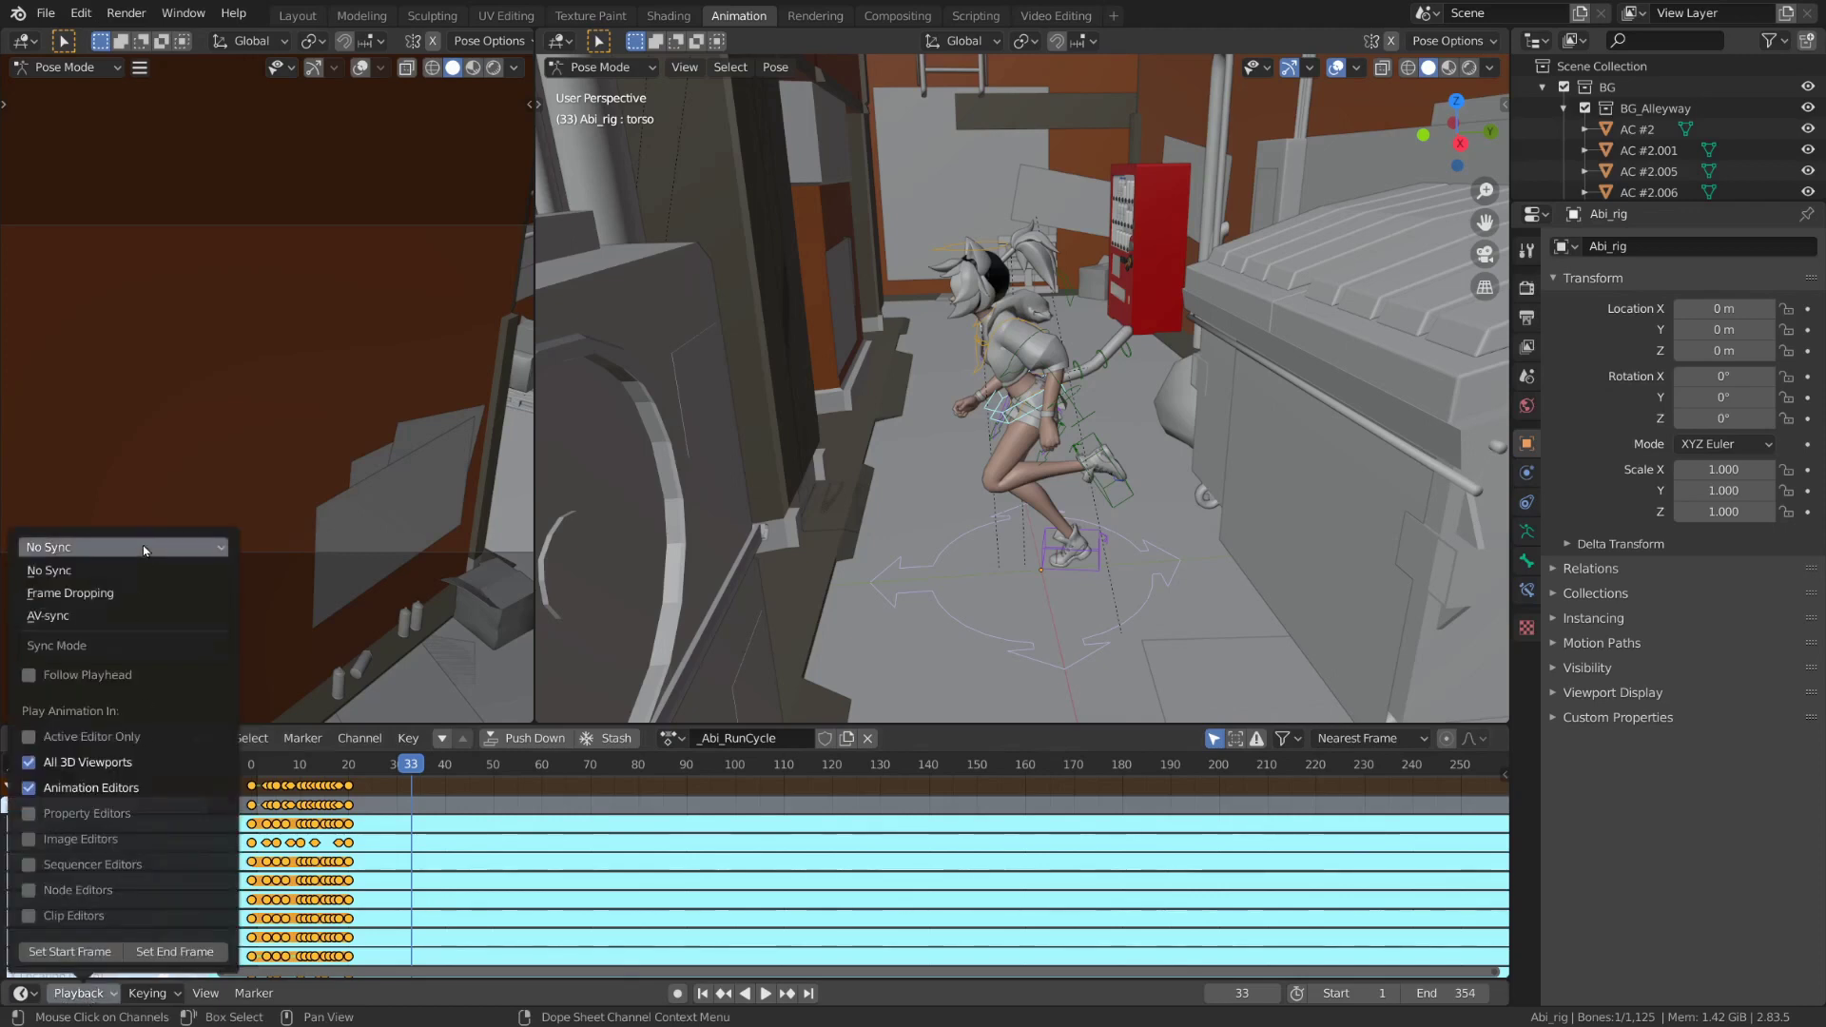
pyautogui.click(124, 616)
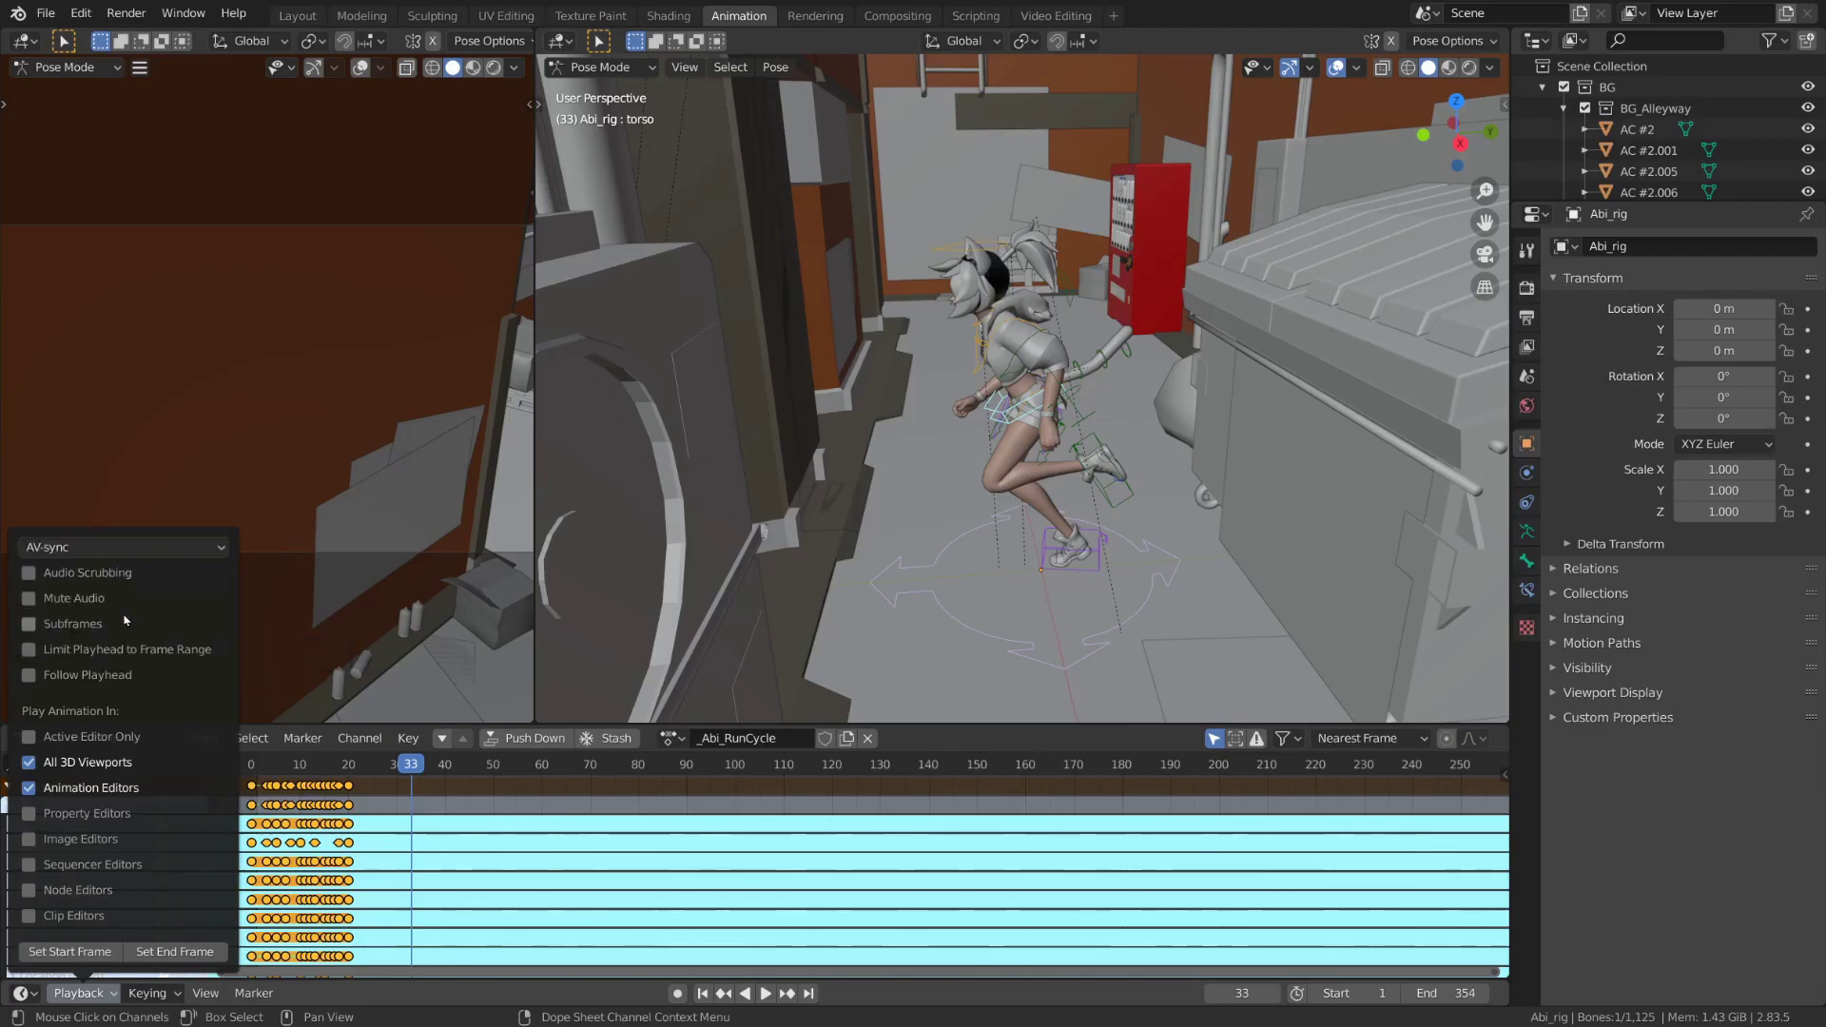
# Replay the animation from frame 1 to check its sync with the music, and review the sync mode options
pyautogui.moveTo(325, 767); pyautogui.dragTo(258, 768)
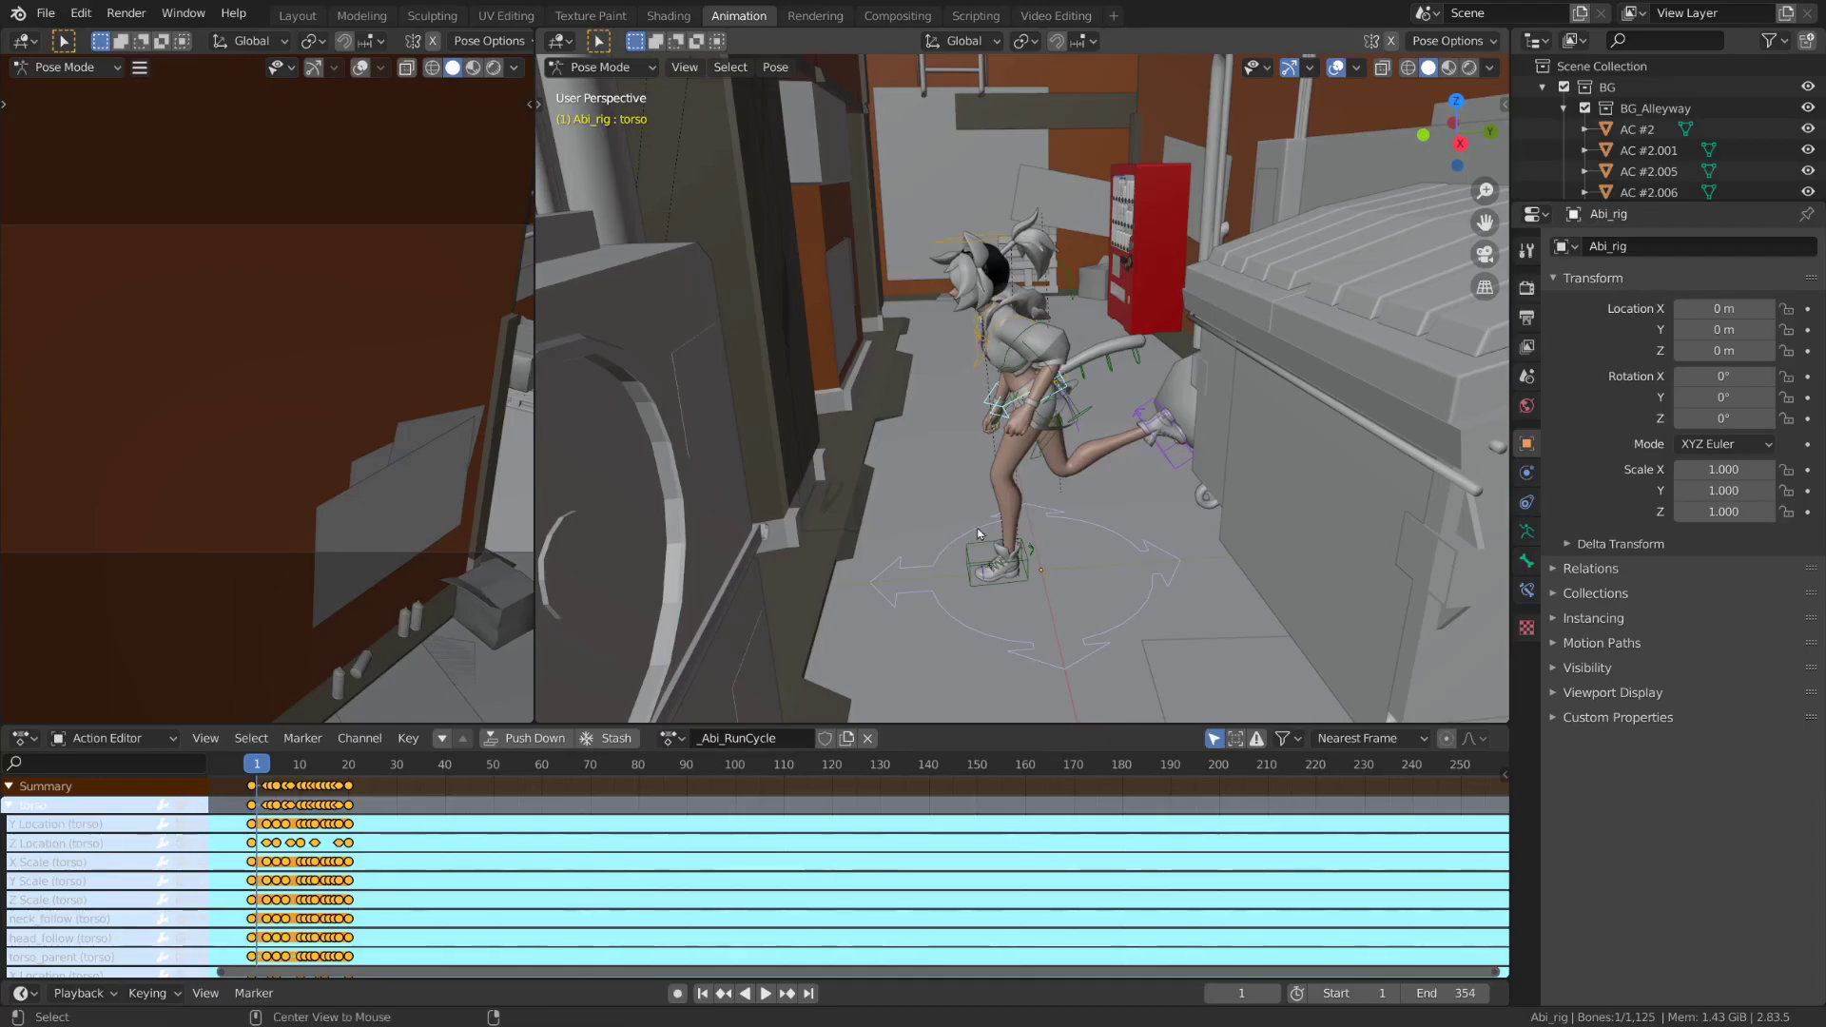
pyautogui.hotkey('alt', 'a')
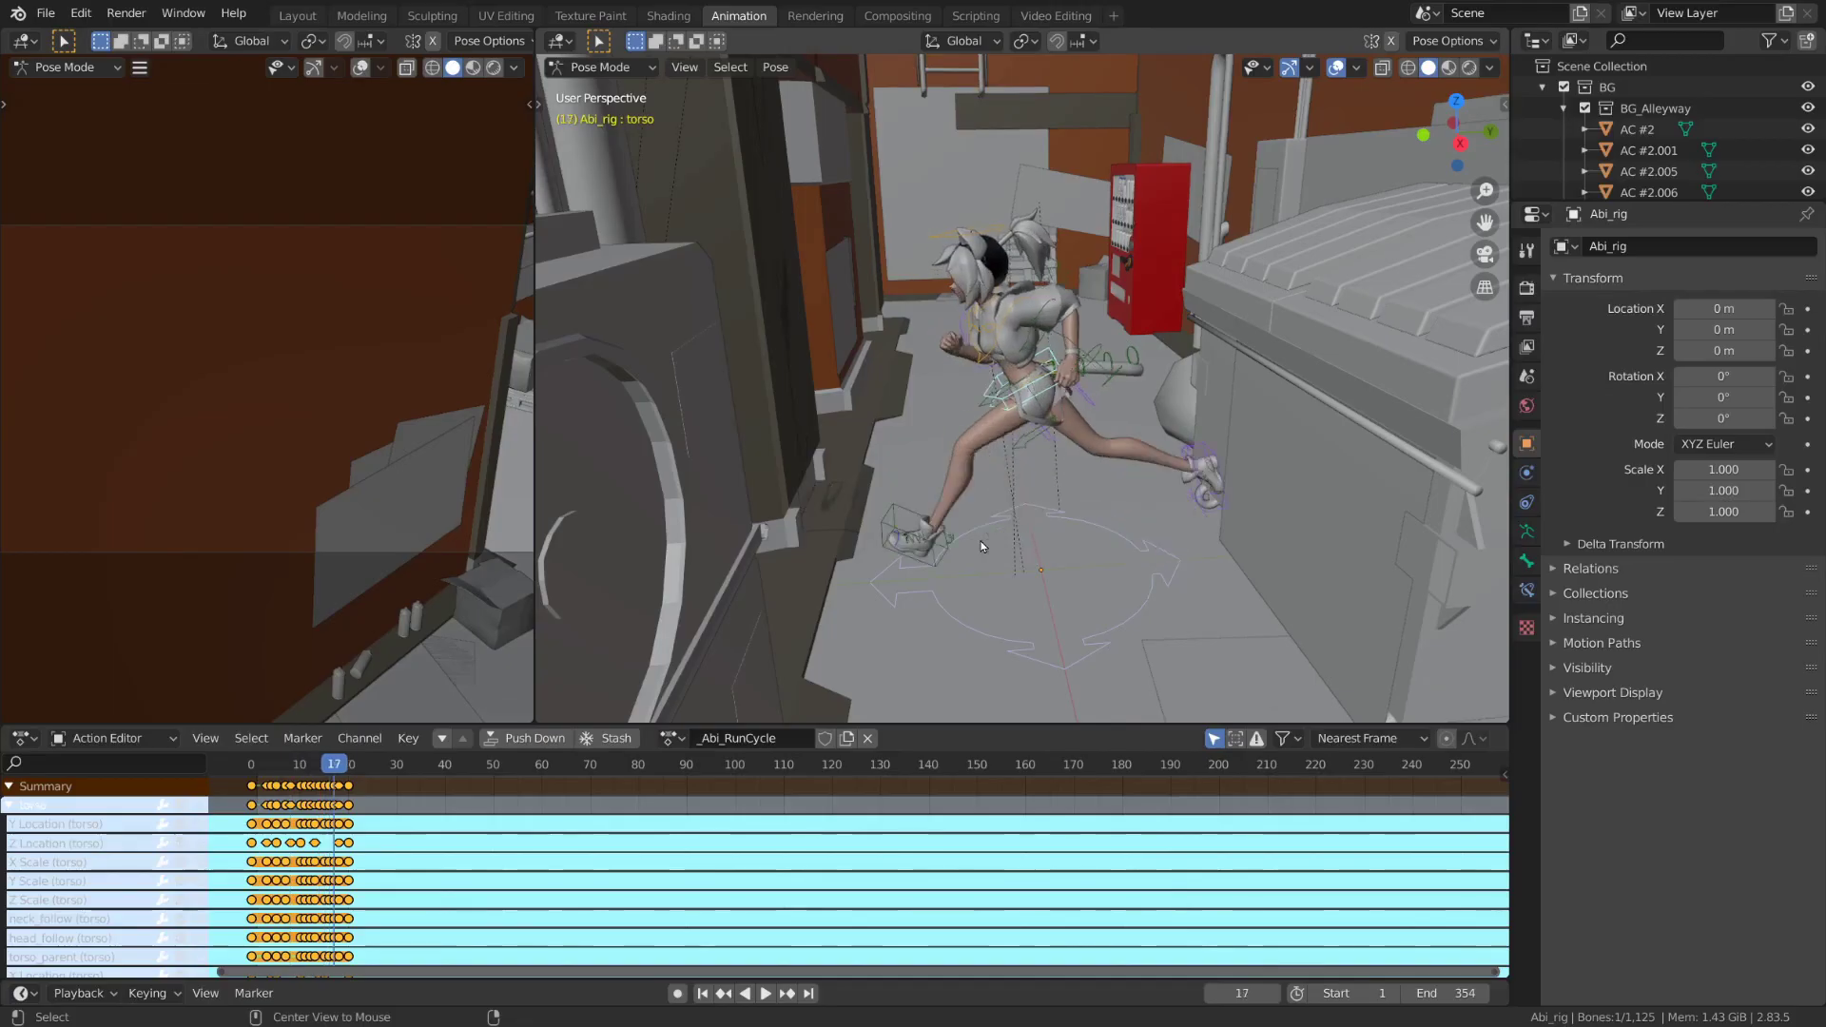
pyautogui.hotkey('alt', 'a')
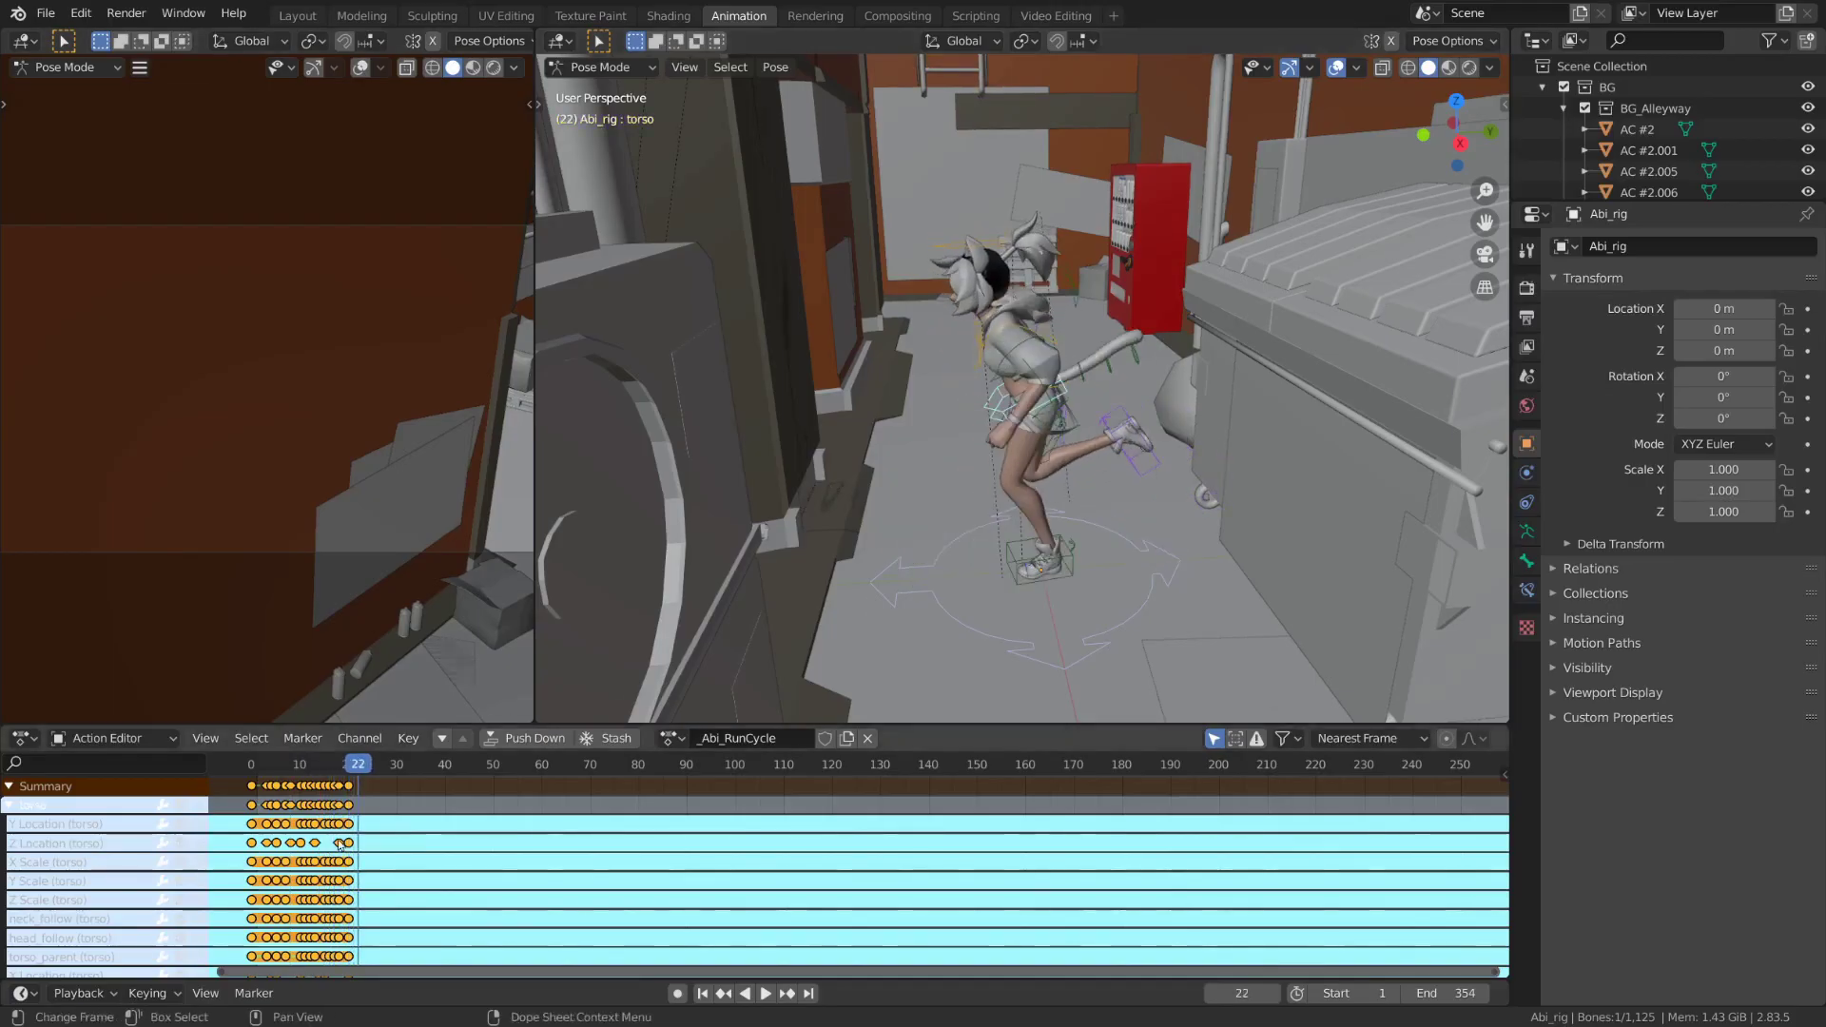
pyautogui.click(81, 993)
pyautogui.click(119, 547)
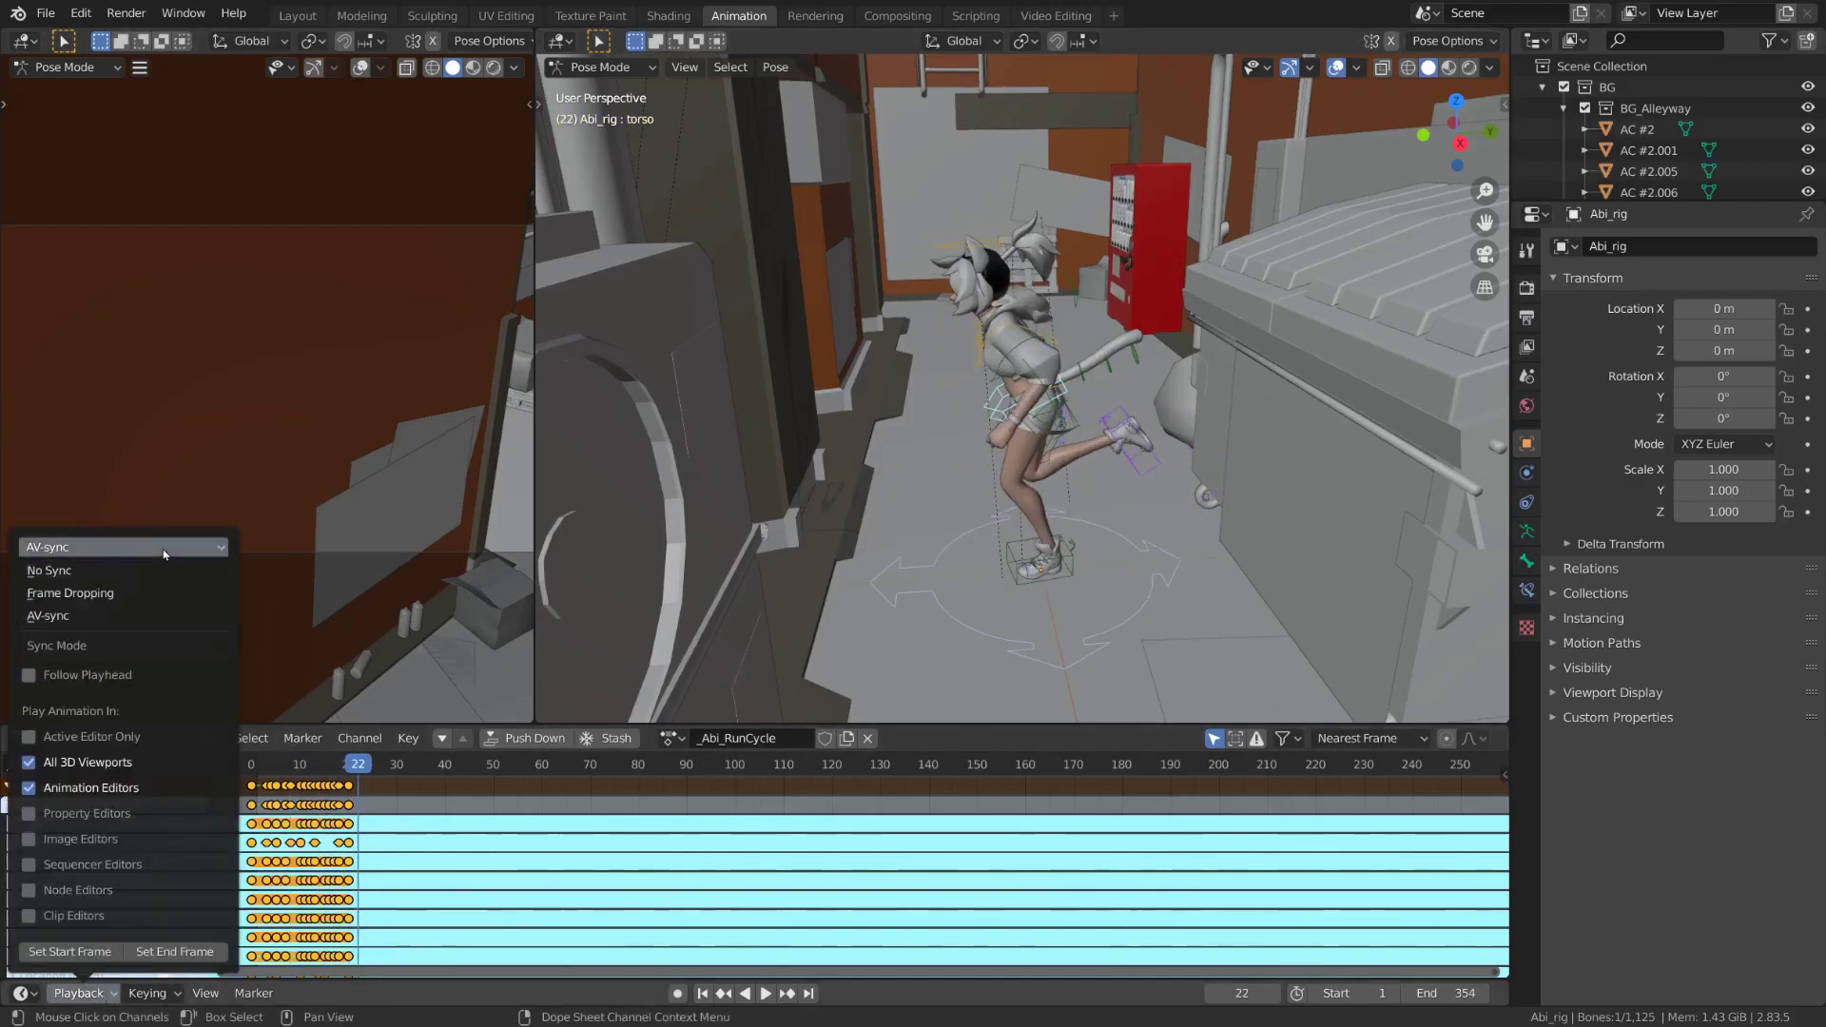
pyautogui.click(145, 571)
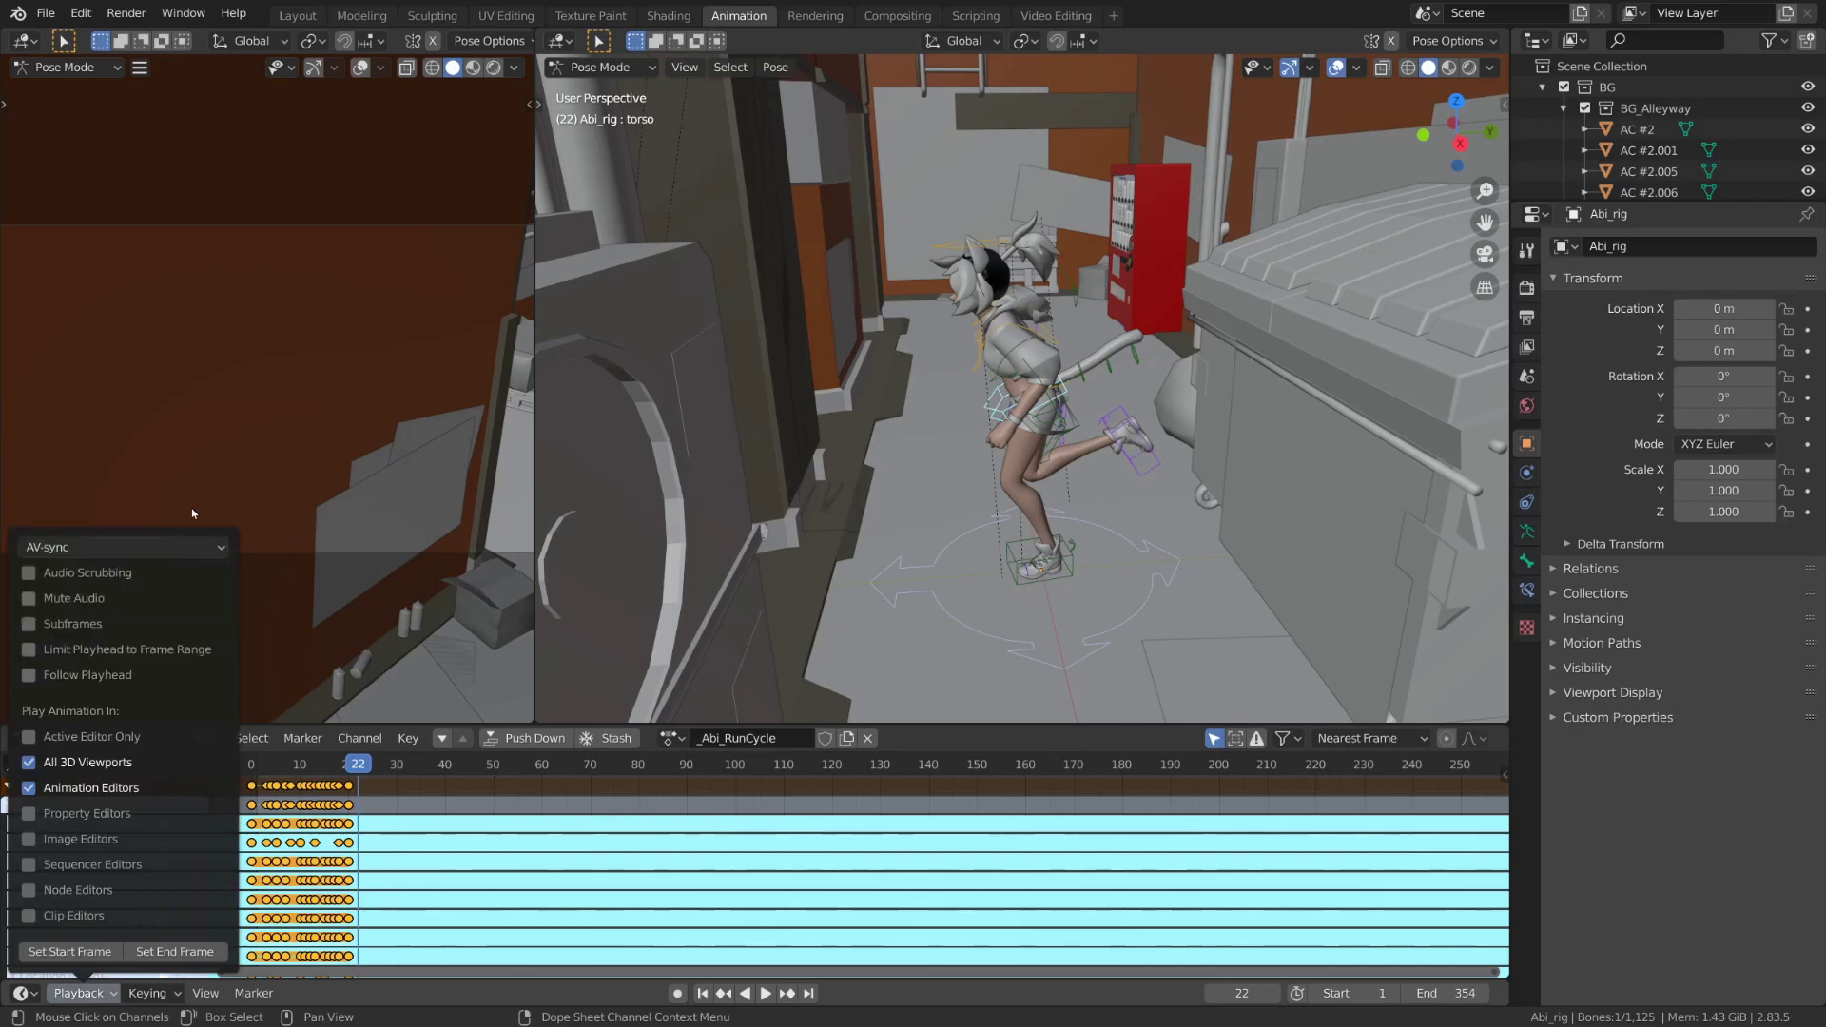
pyautogui.moveTo(357, 765); pyautogui.dragTo(258, 765)
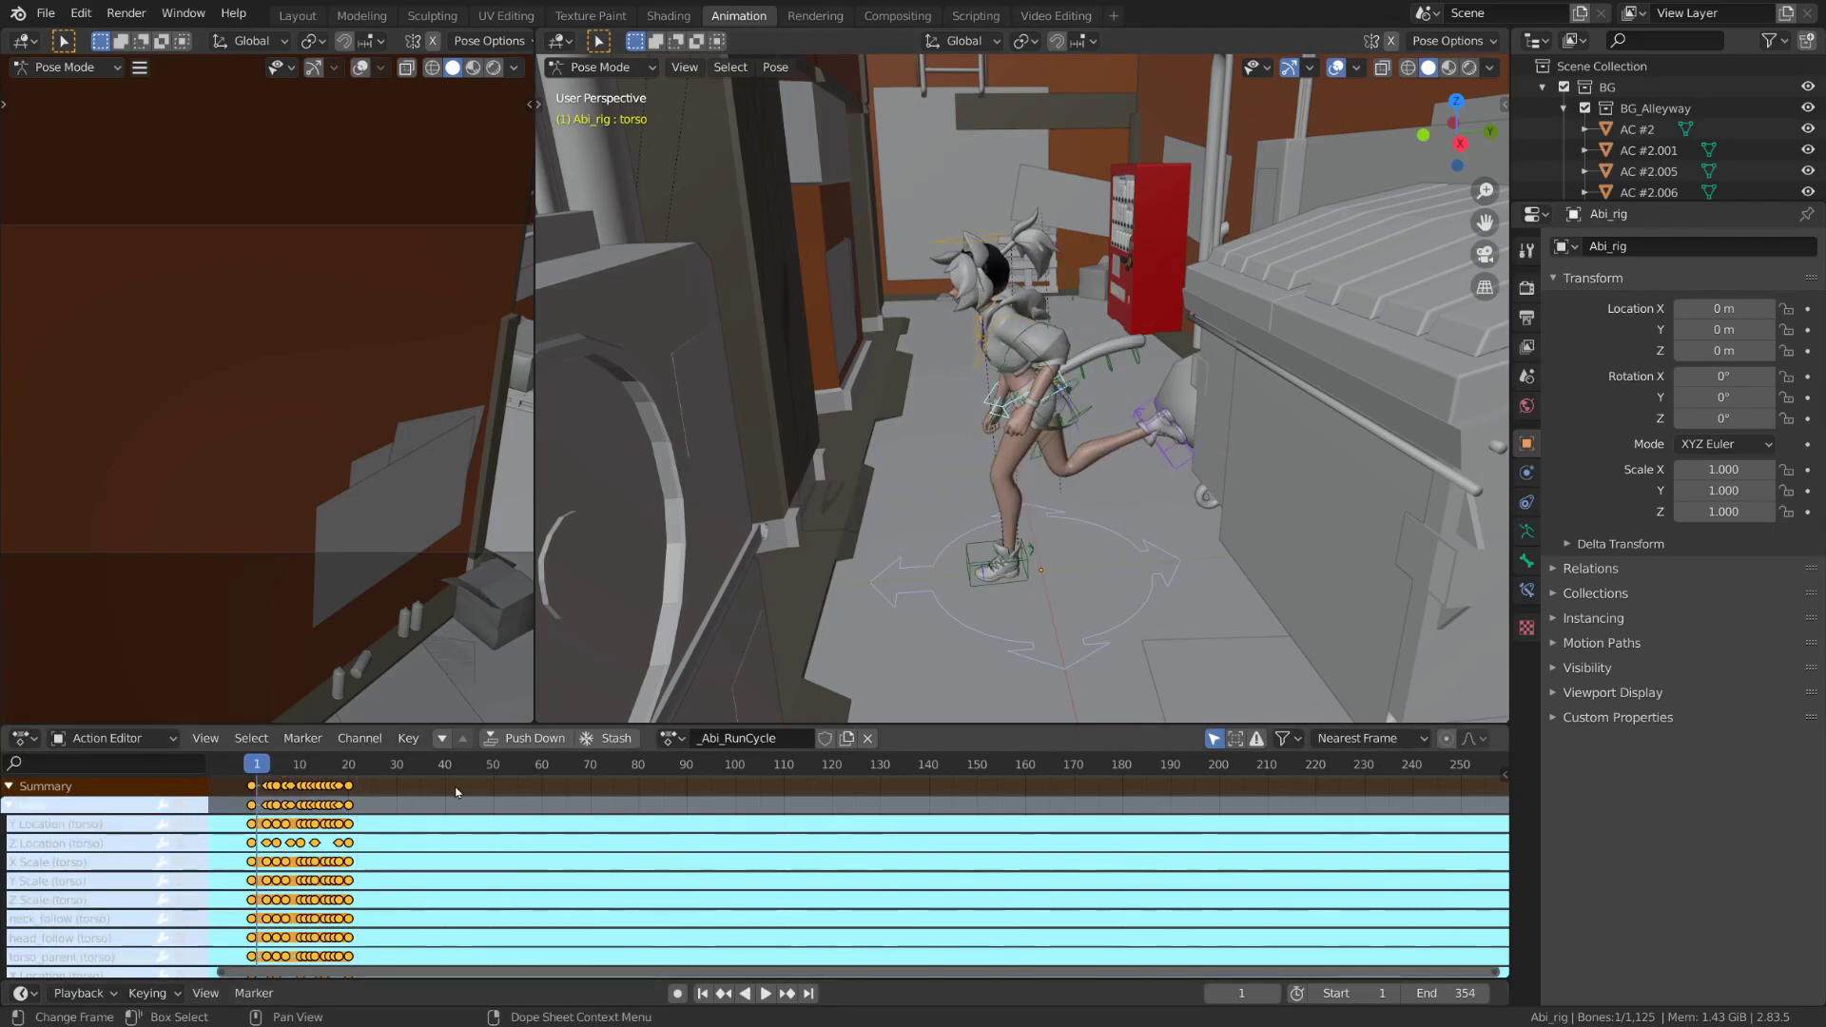
pyautogui.press('space')
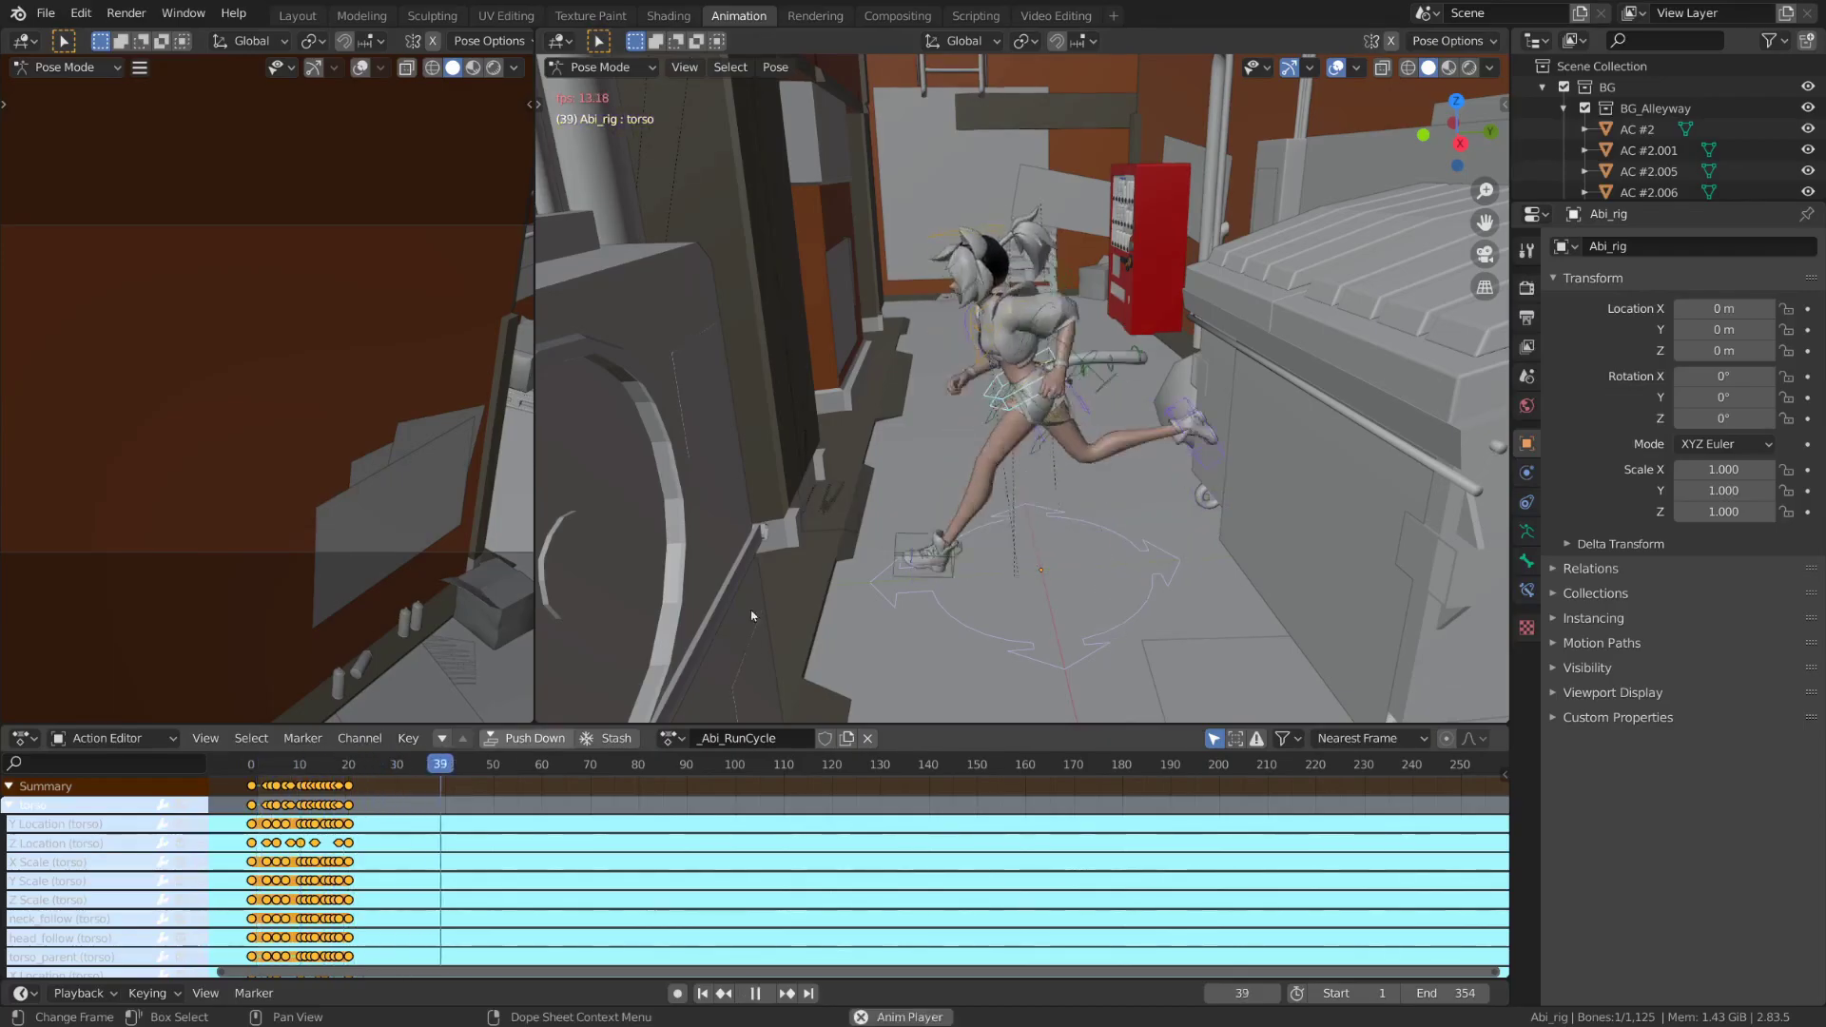
pyautogui.press('space')
# Display the 3D viewport in Material Preview and play the run cycle to check its playback speed
pyautogui.press('z')
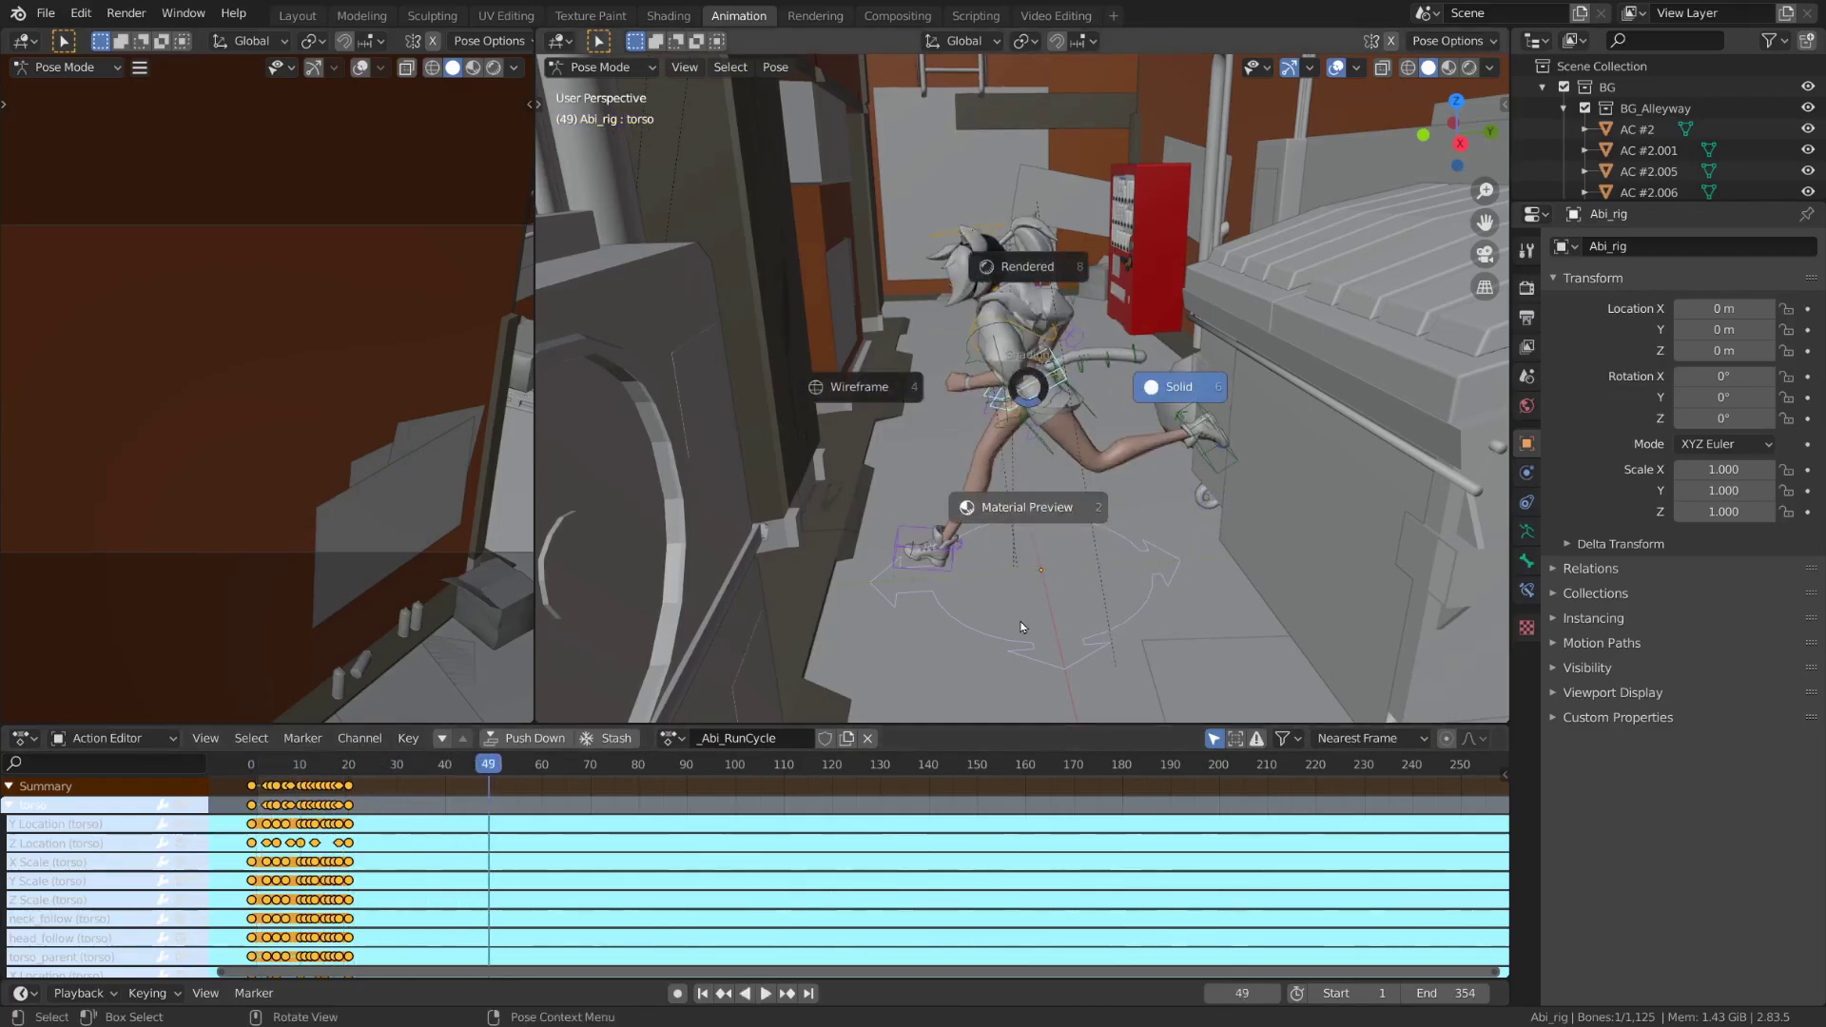
pyautogui.click(1021, 627)
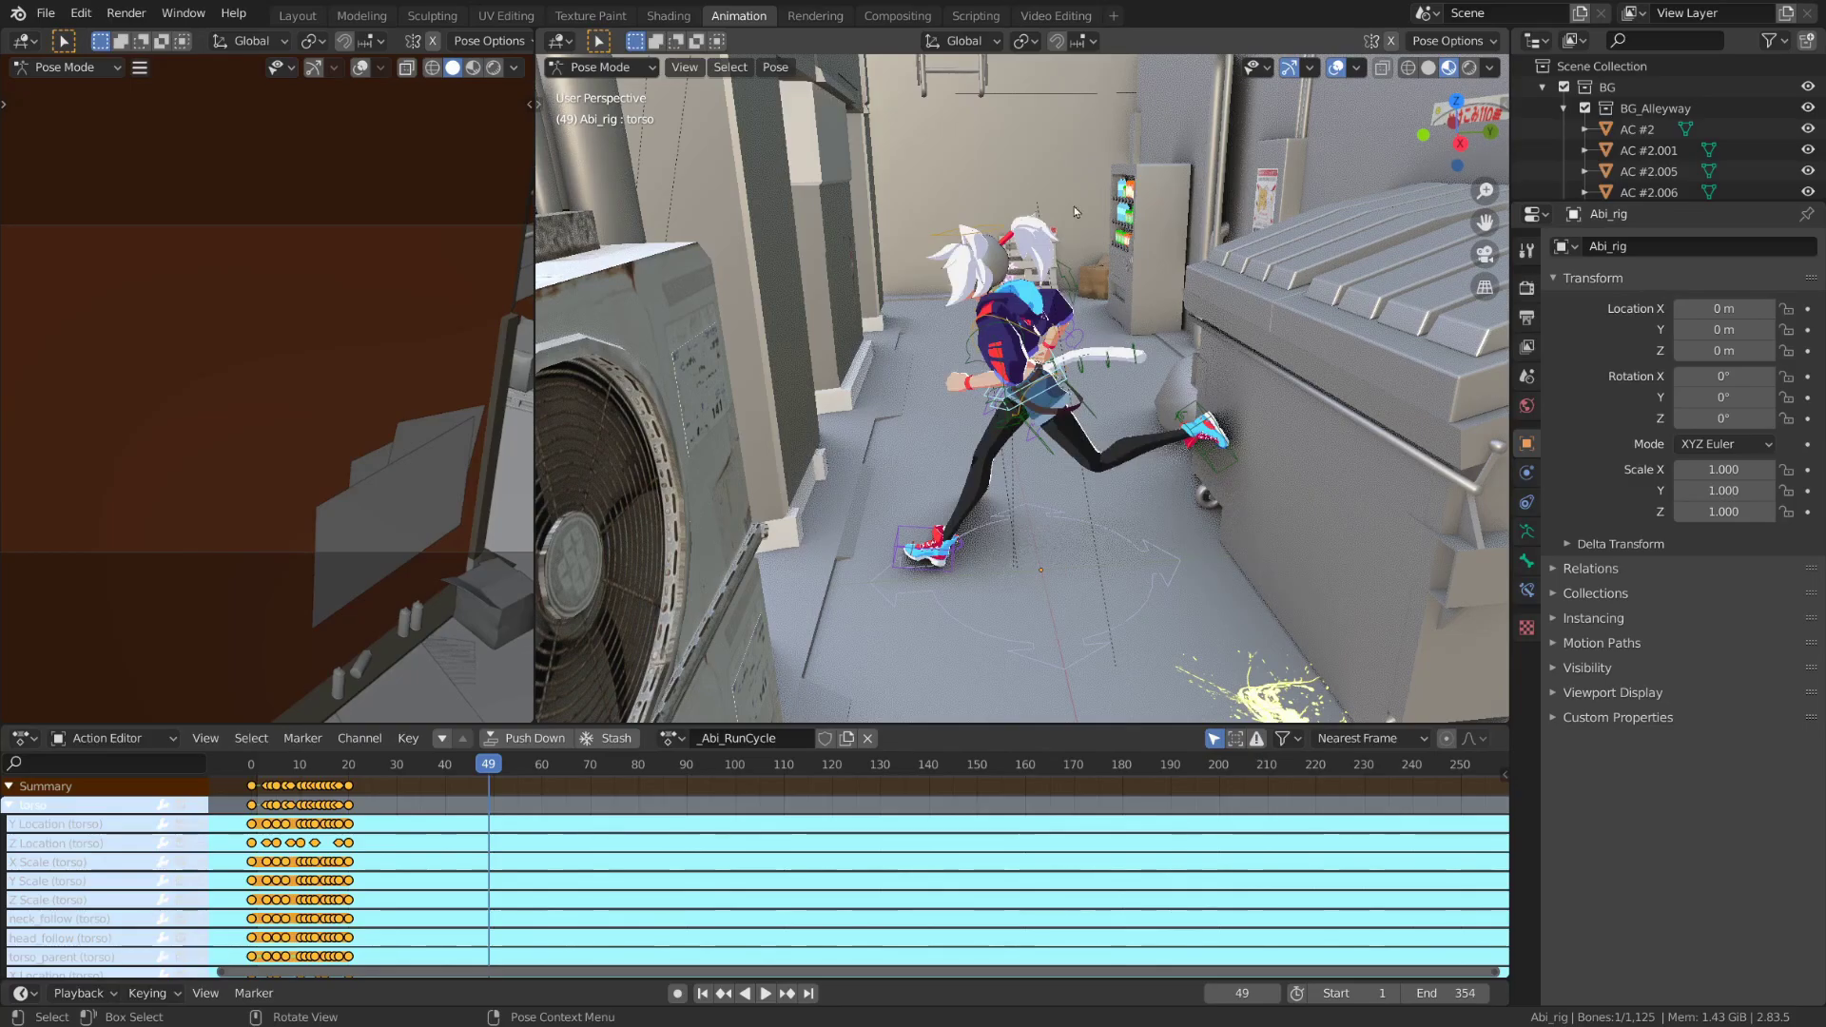
pyautogui.press('space')
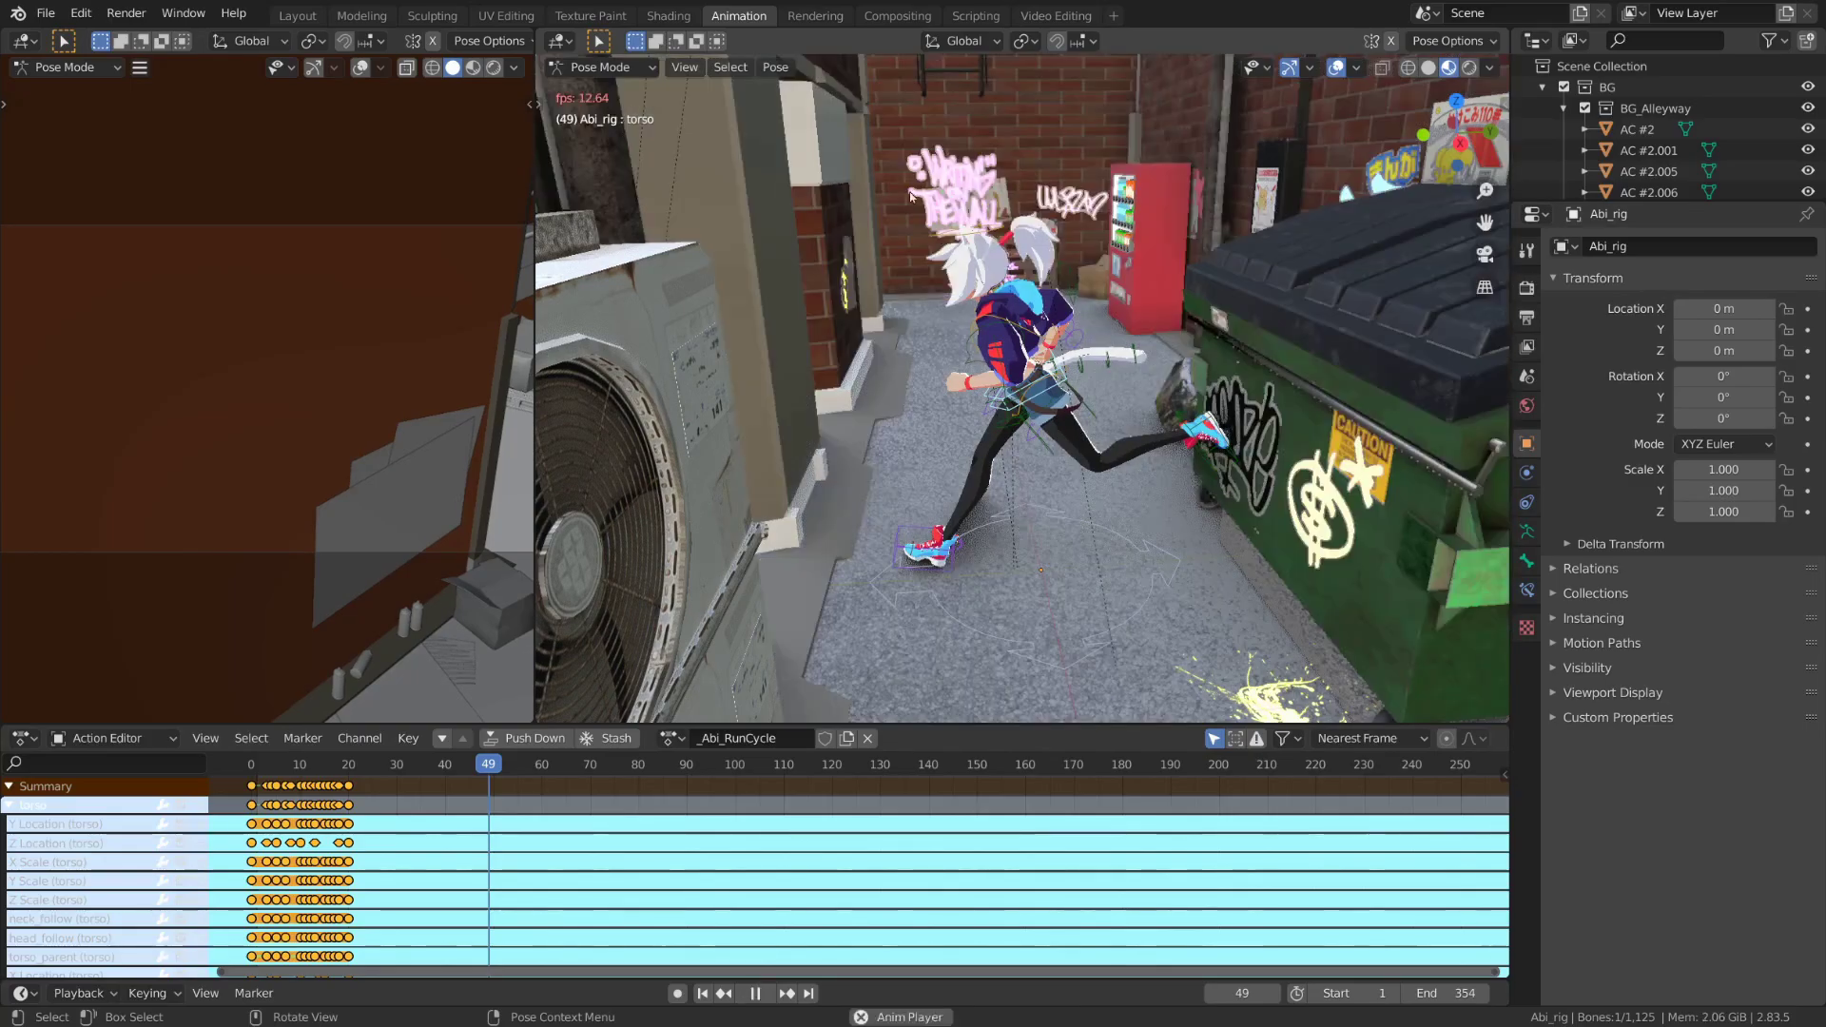
pyautogui.press('space')
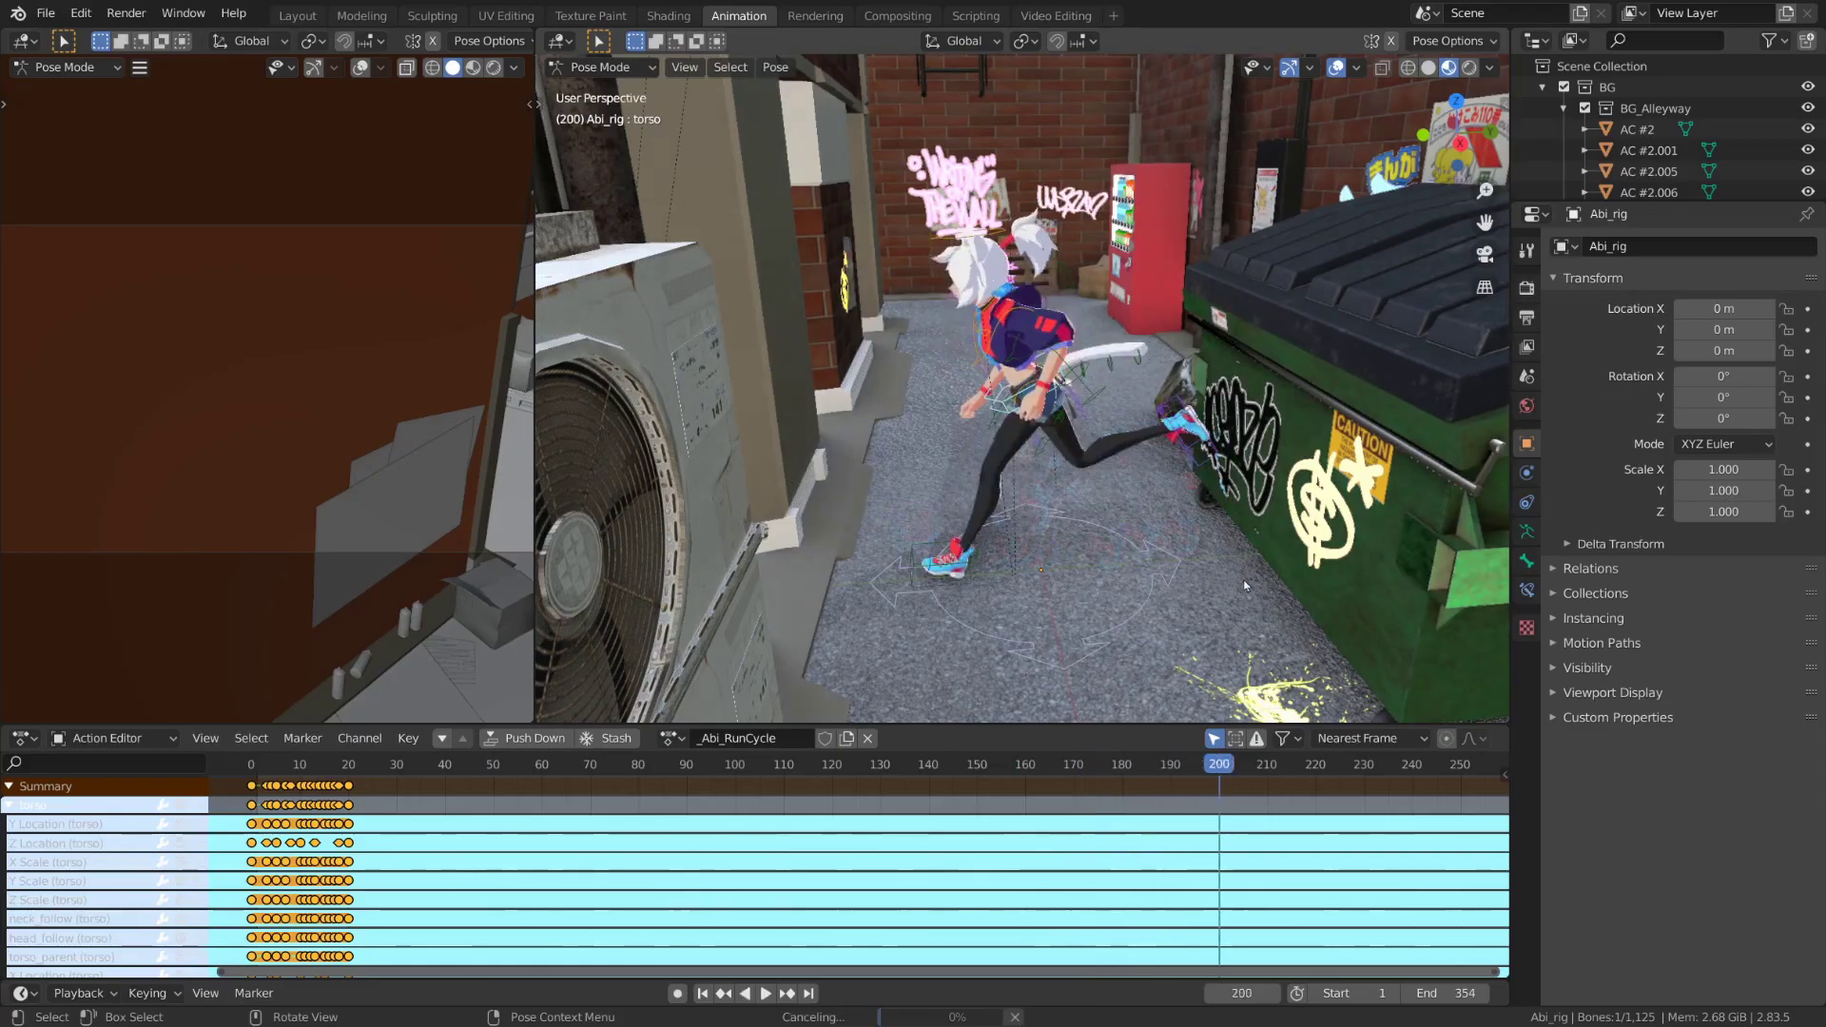
pyautogui.click(345, 771)
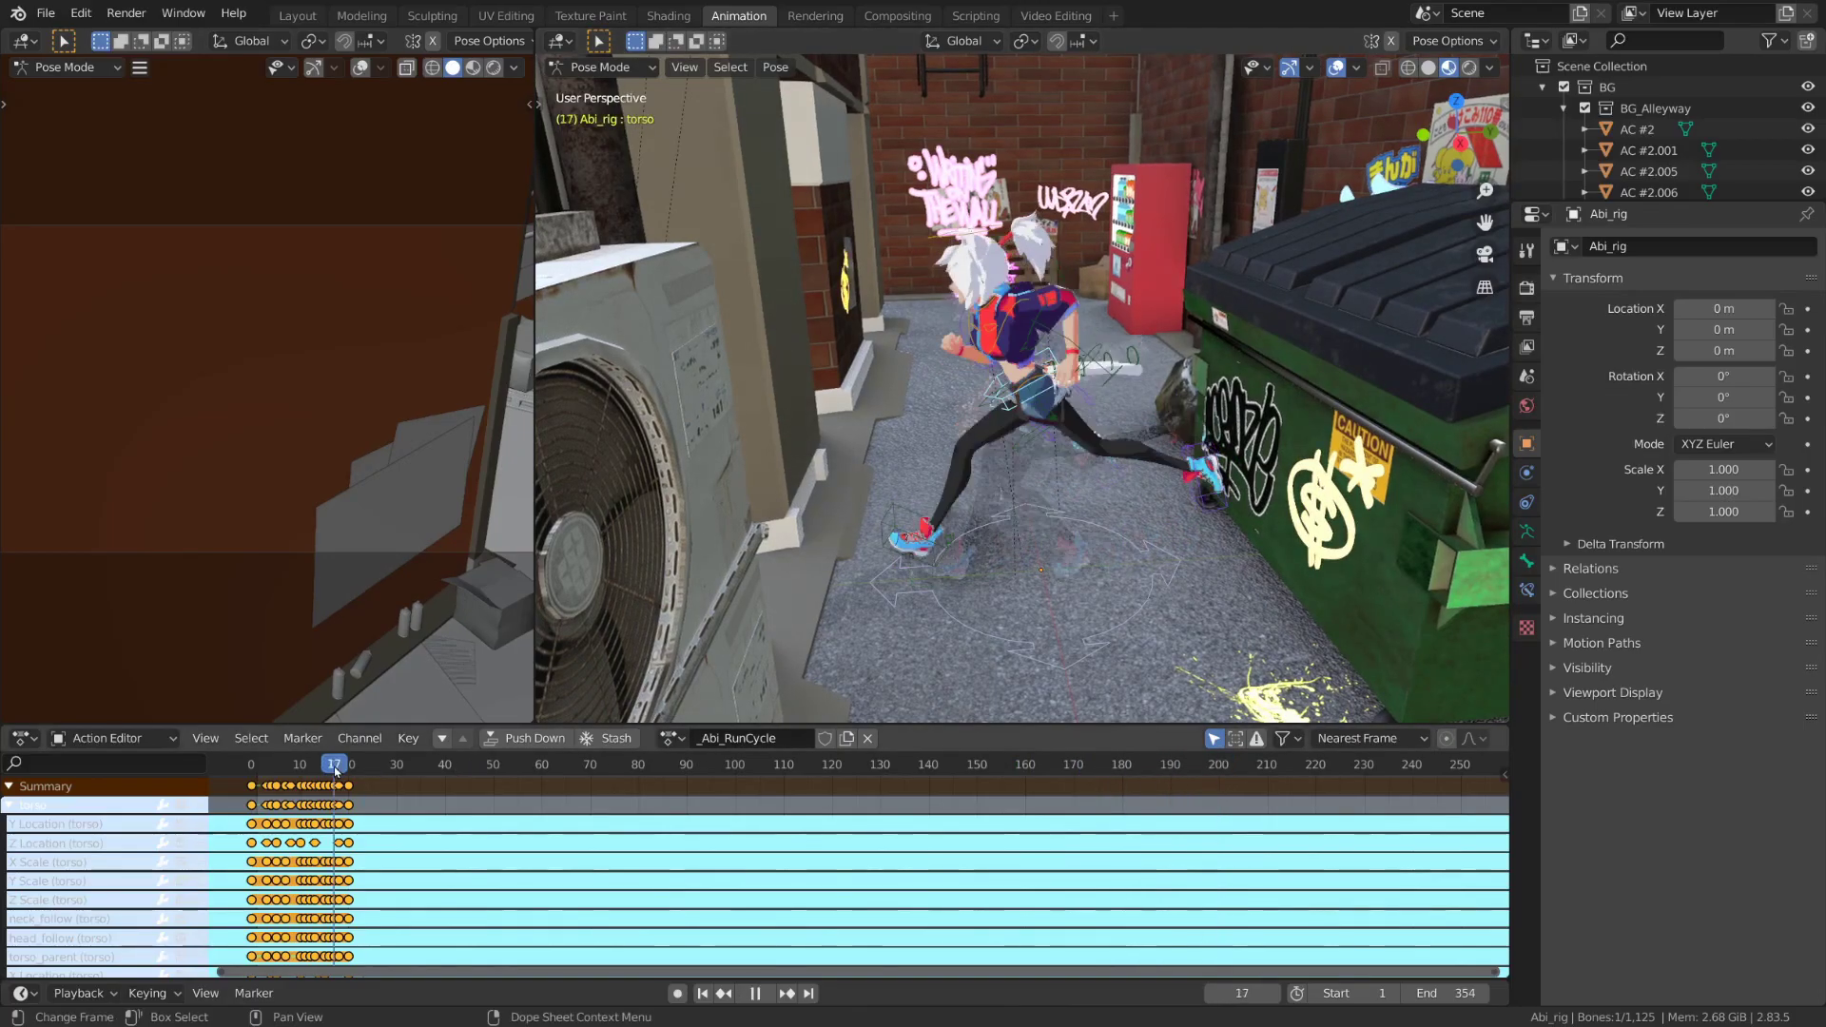
pyautogui.press('space')
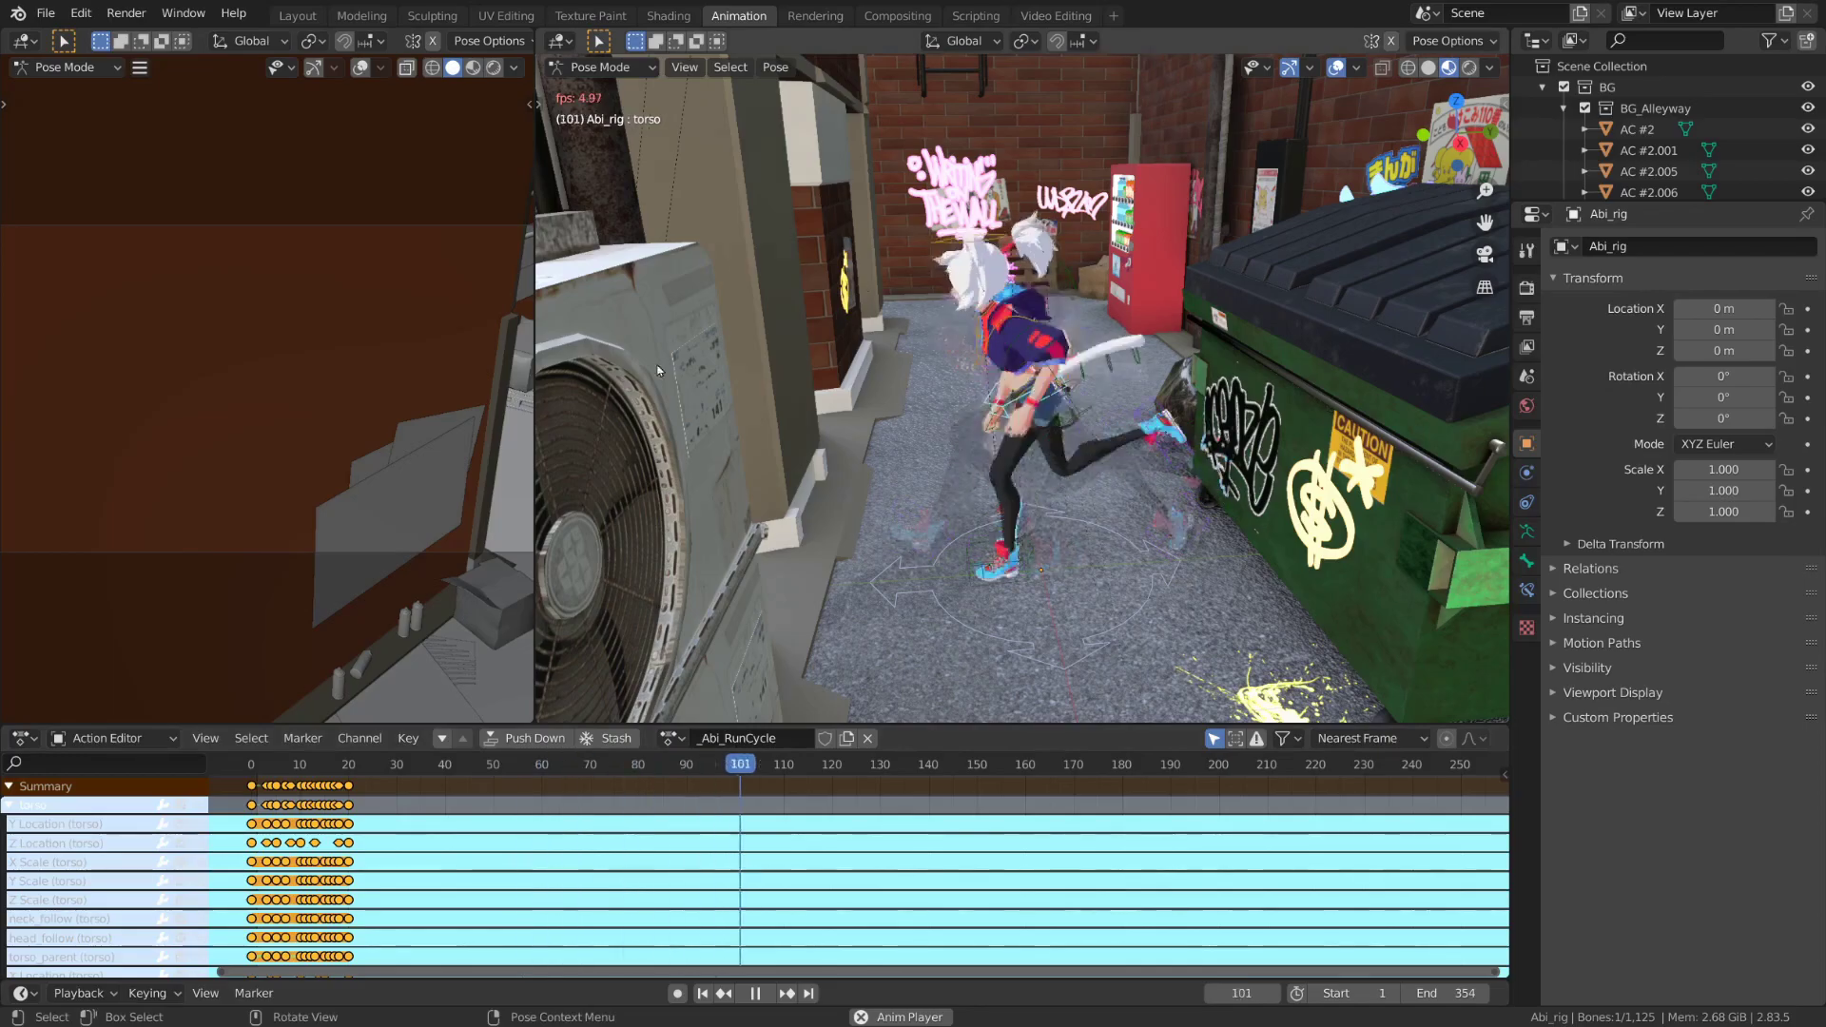
pyautogui.press('space')
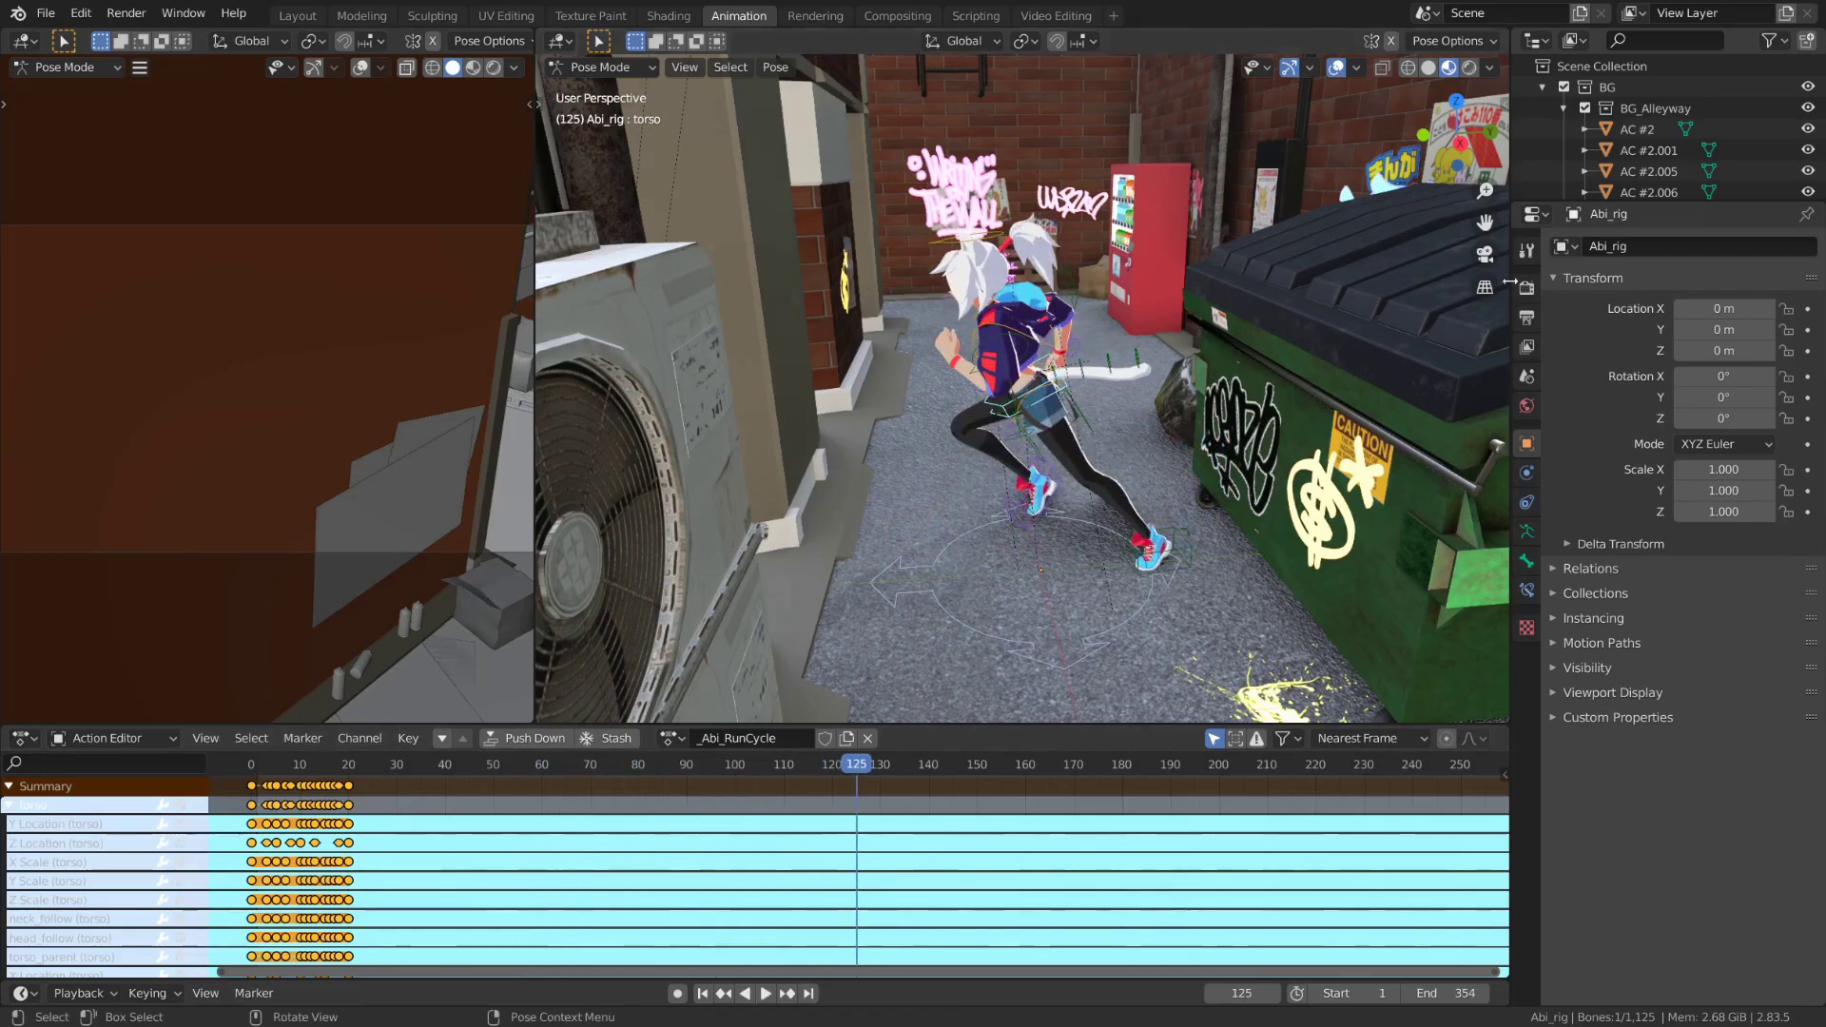
# Enable Simplify in the scene's render settings with a viewport Max Subdivision of 0
pyautogui.click(1526, 287)
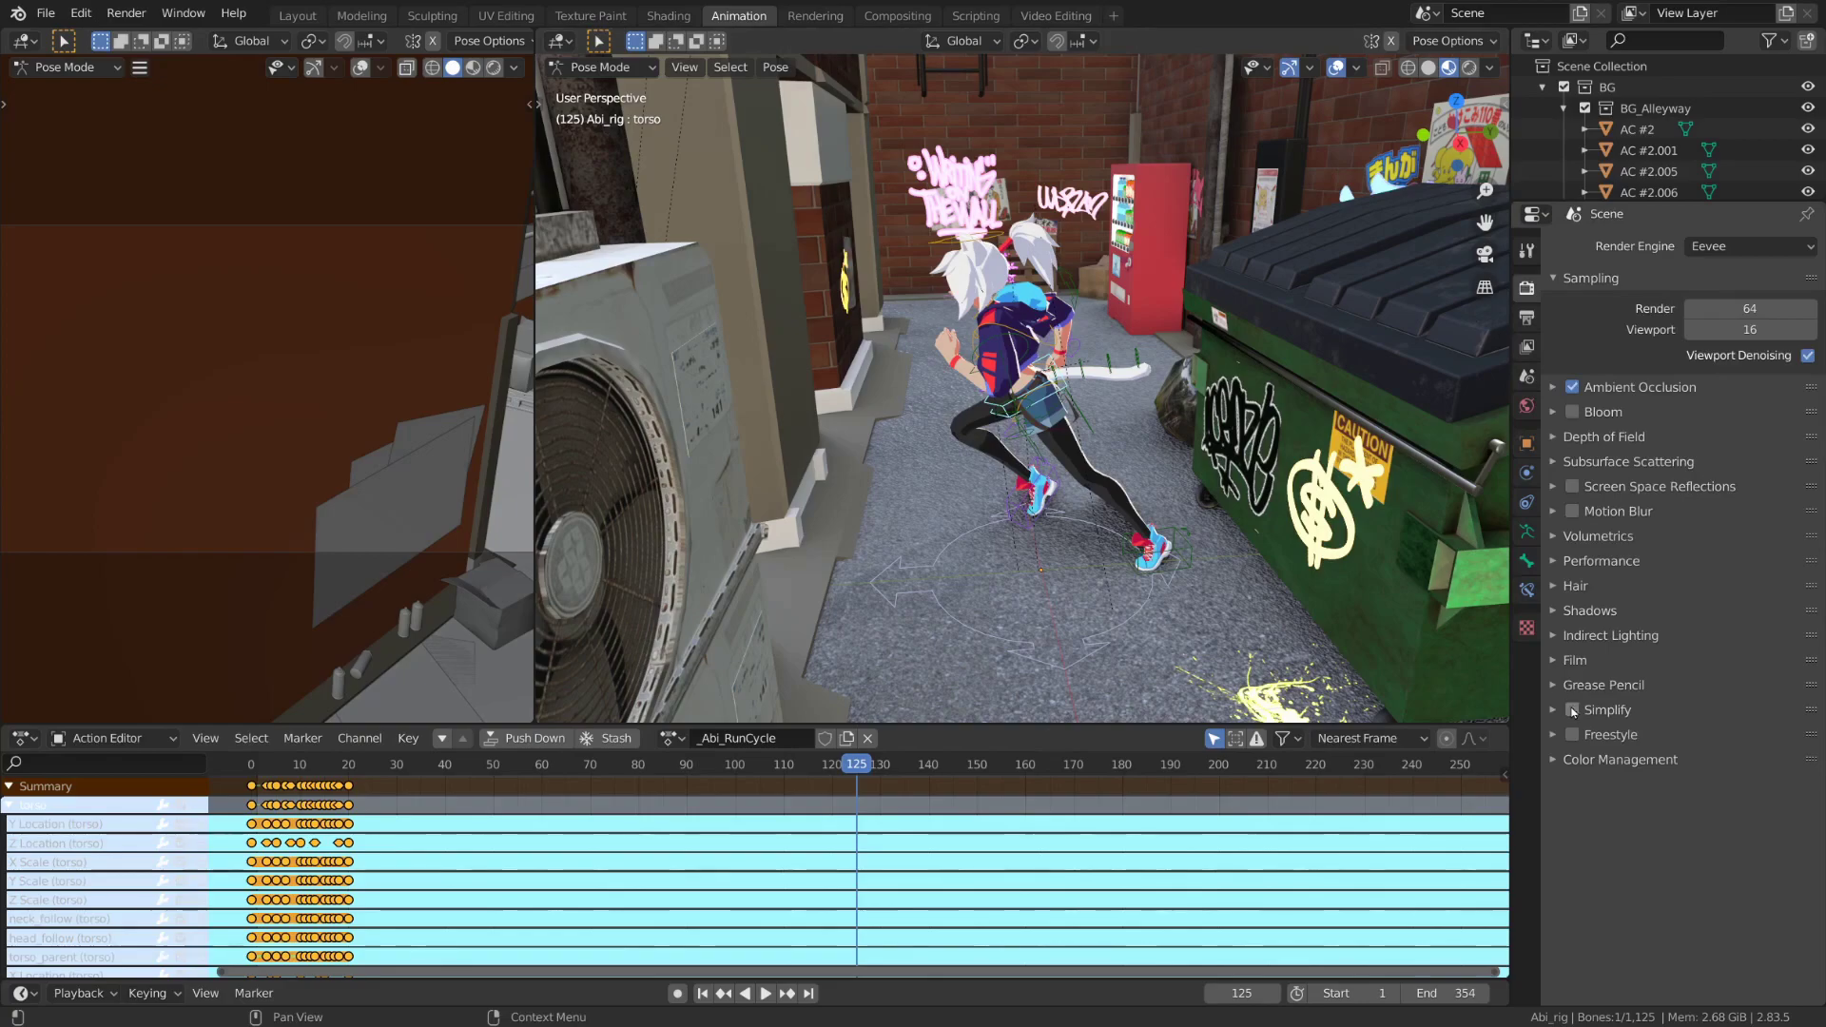
pyautogui.click(1626, 711)
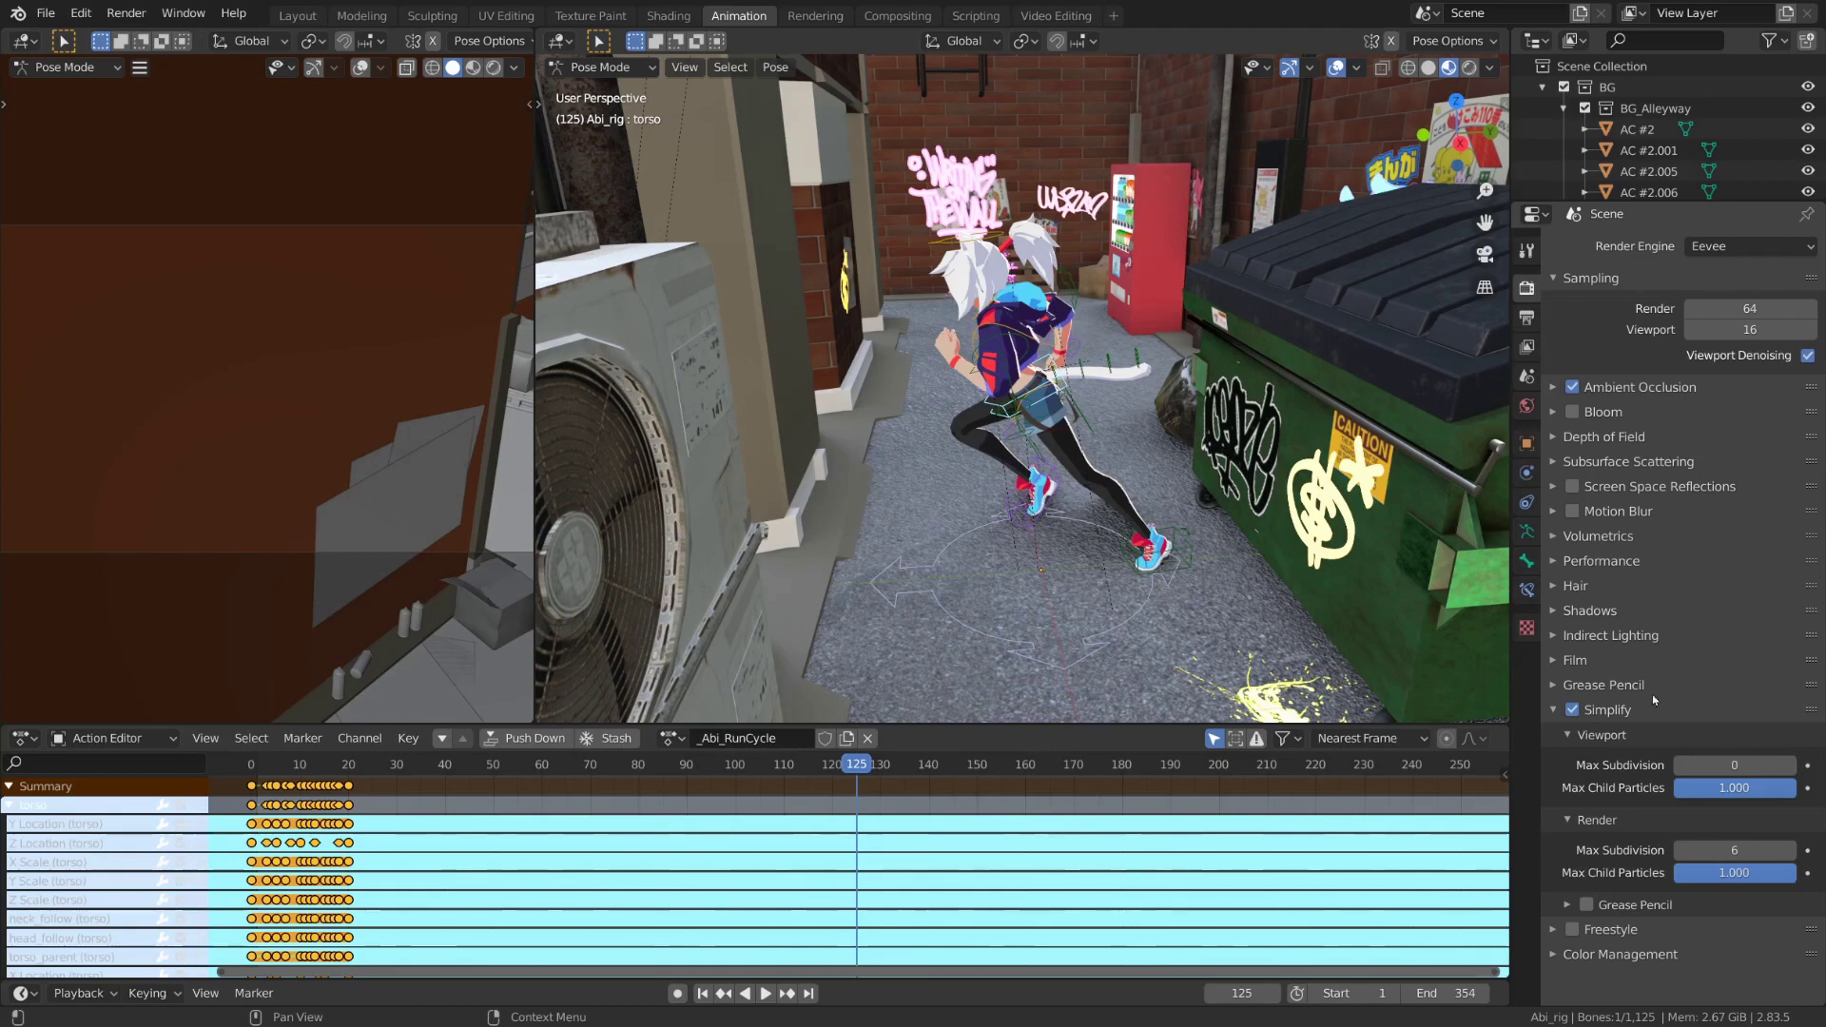
# Play the run cycle in Material Preview, then switch the 3D viewport to Solid shading and play it again to compare playback speed
pyautogui.press('space')
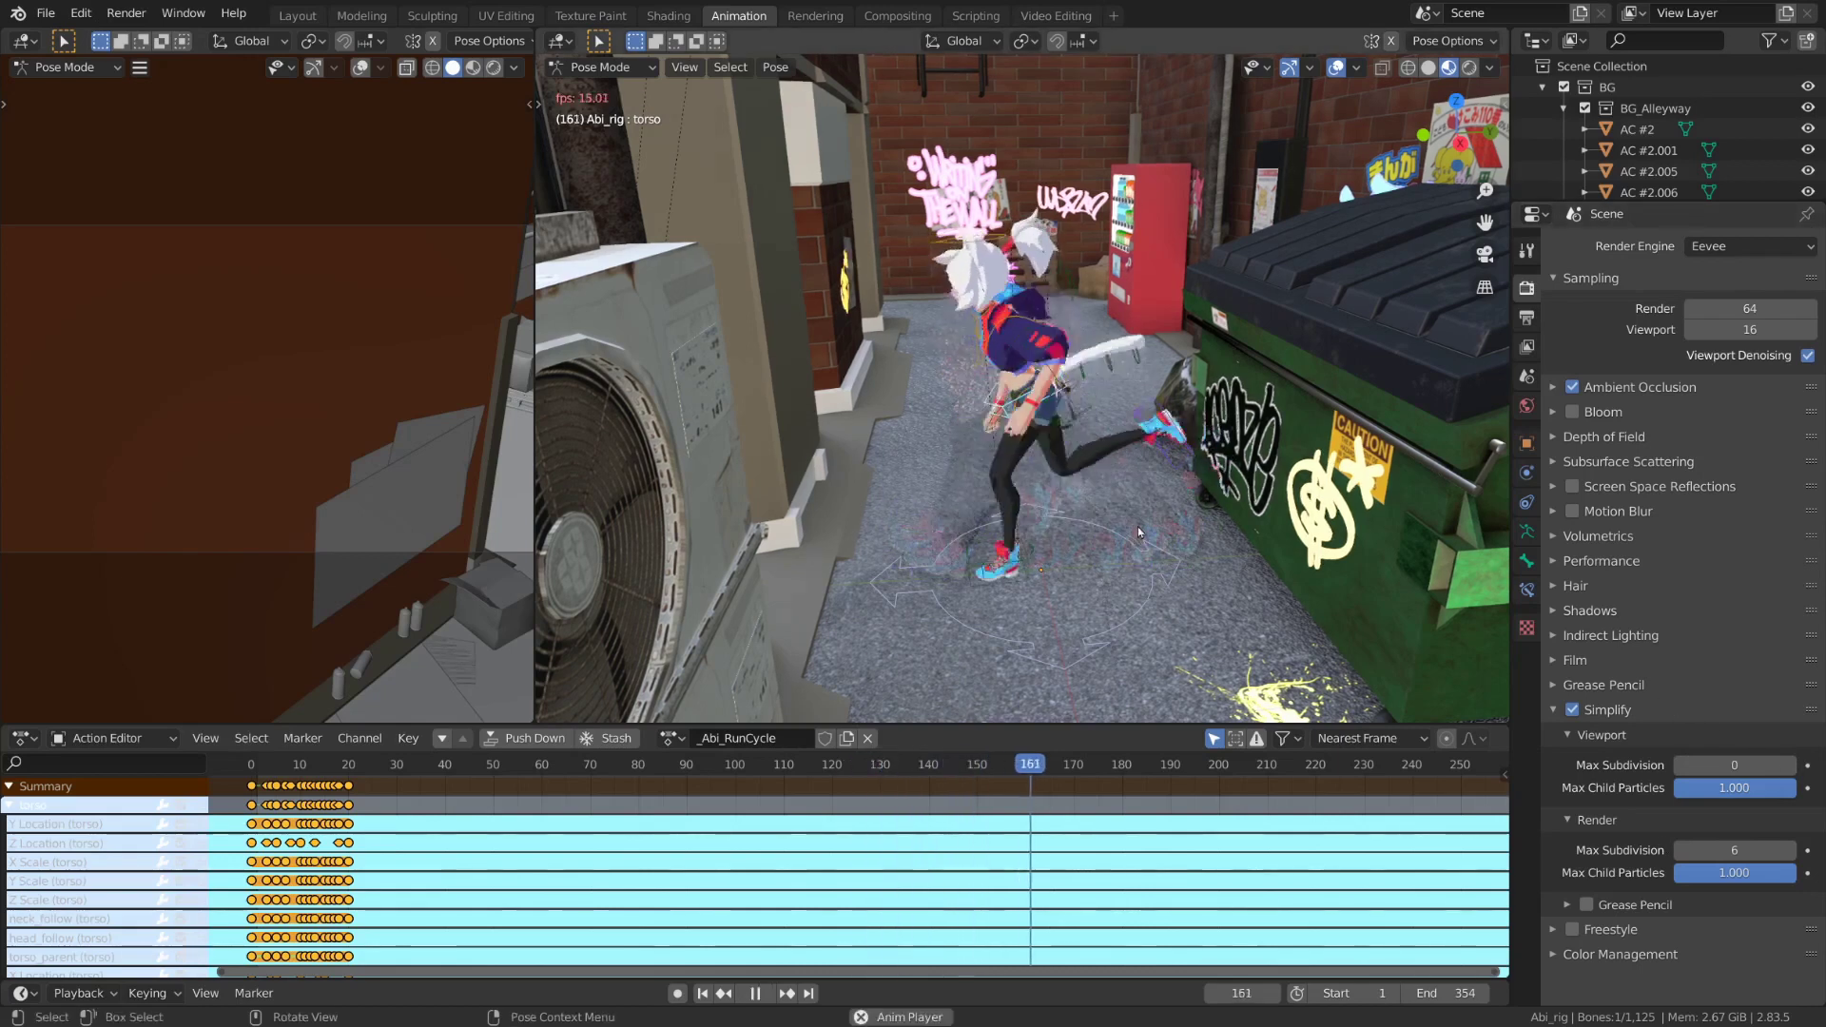
pyautogui.press('space')
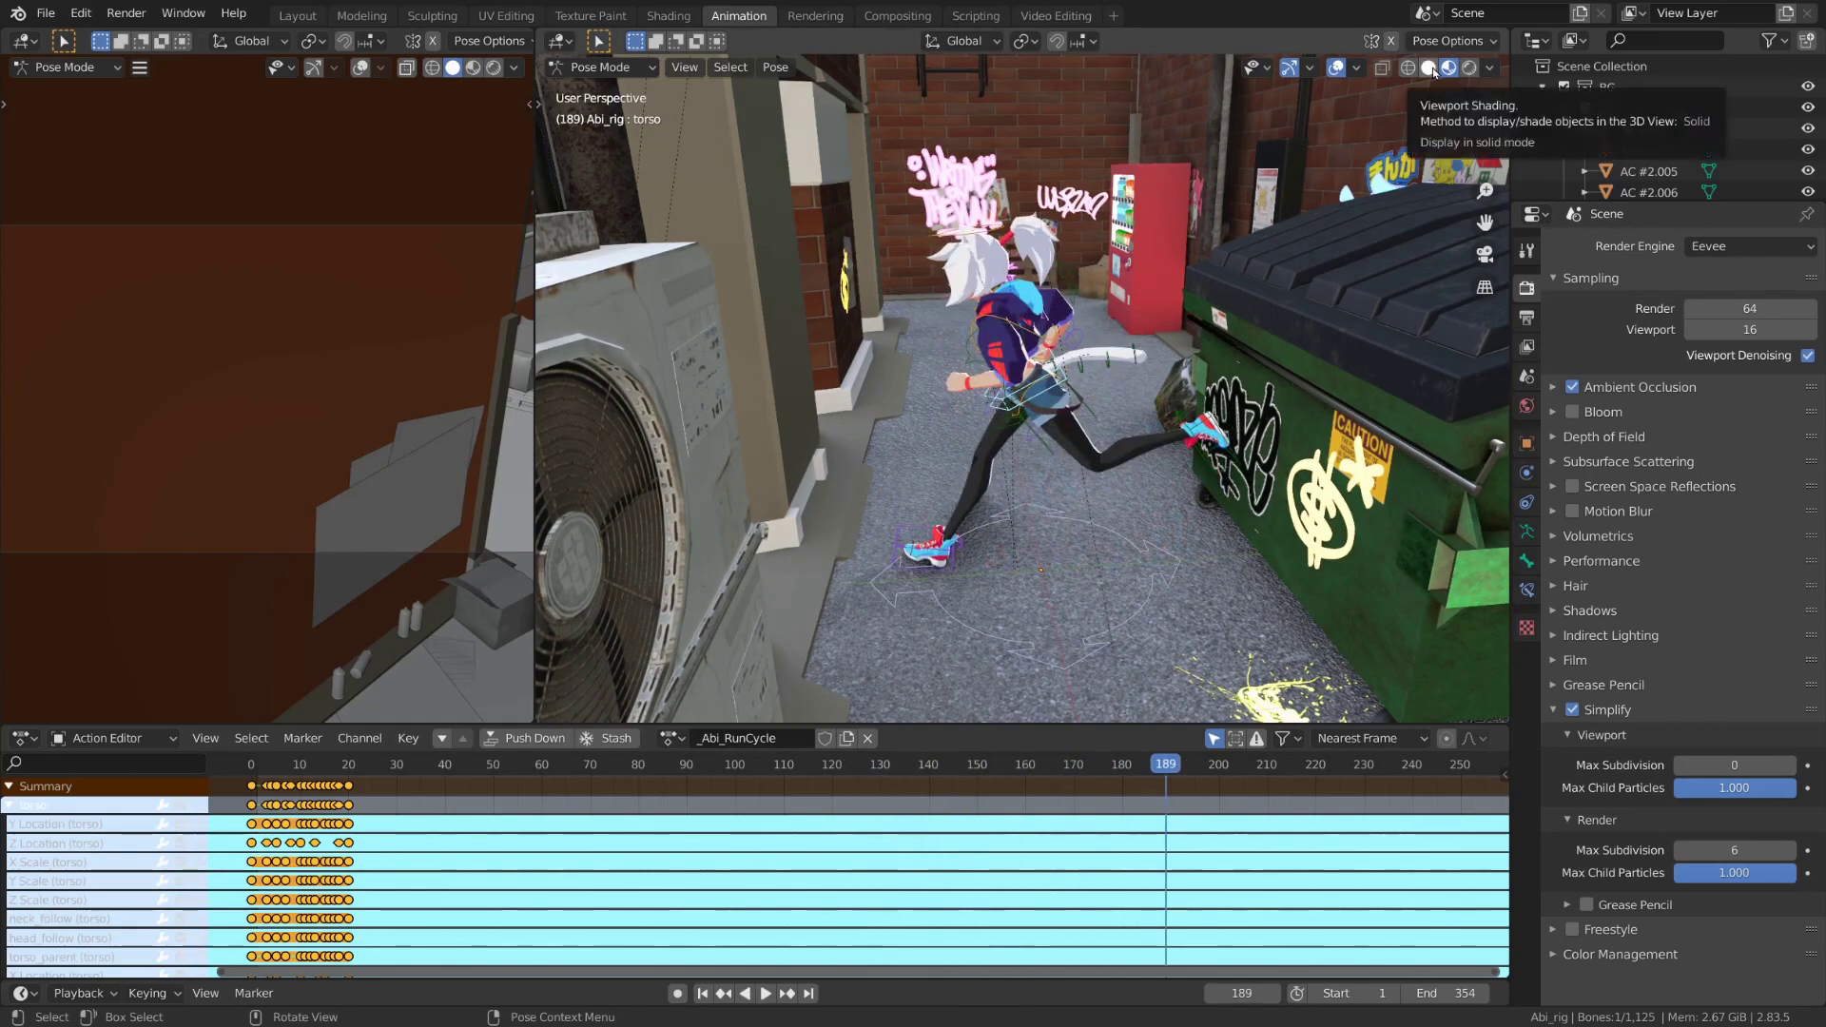
pyautogui.click(1431, 68)
pyautogui.press('space')
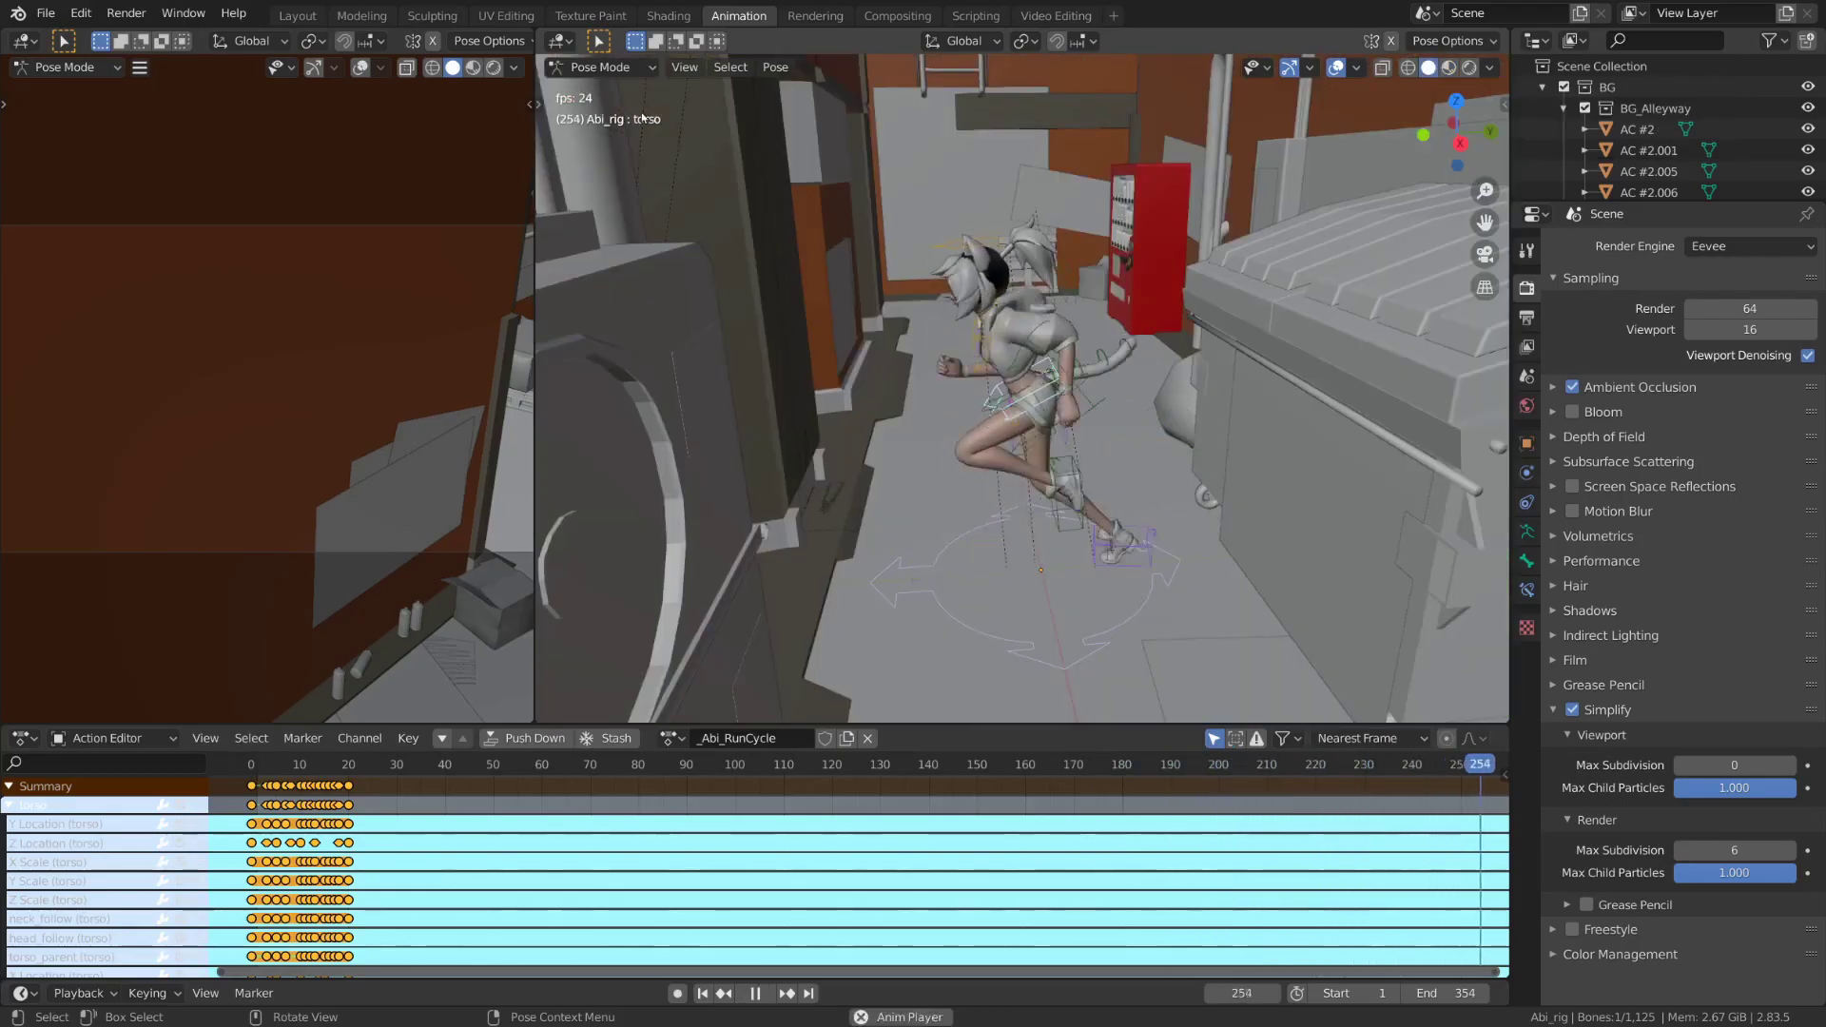
pyautogui.press('space')
# Compare the scene in Material Preview, Wireframe and Rendered shading, and return the viewport to Solid
pyautogui.click(1449, 68)
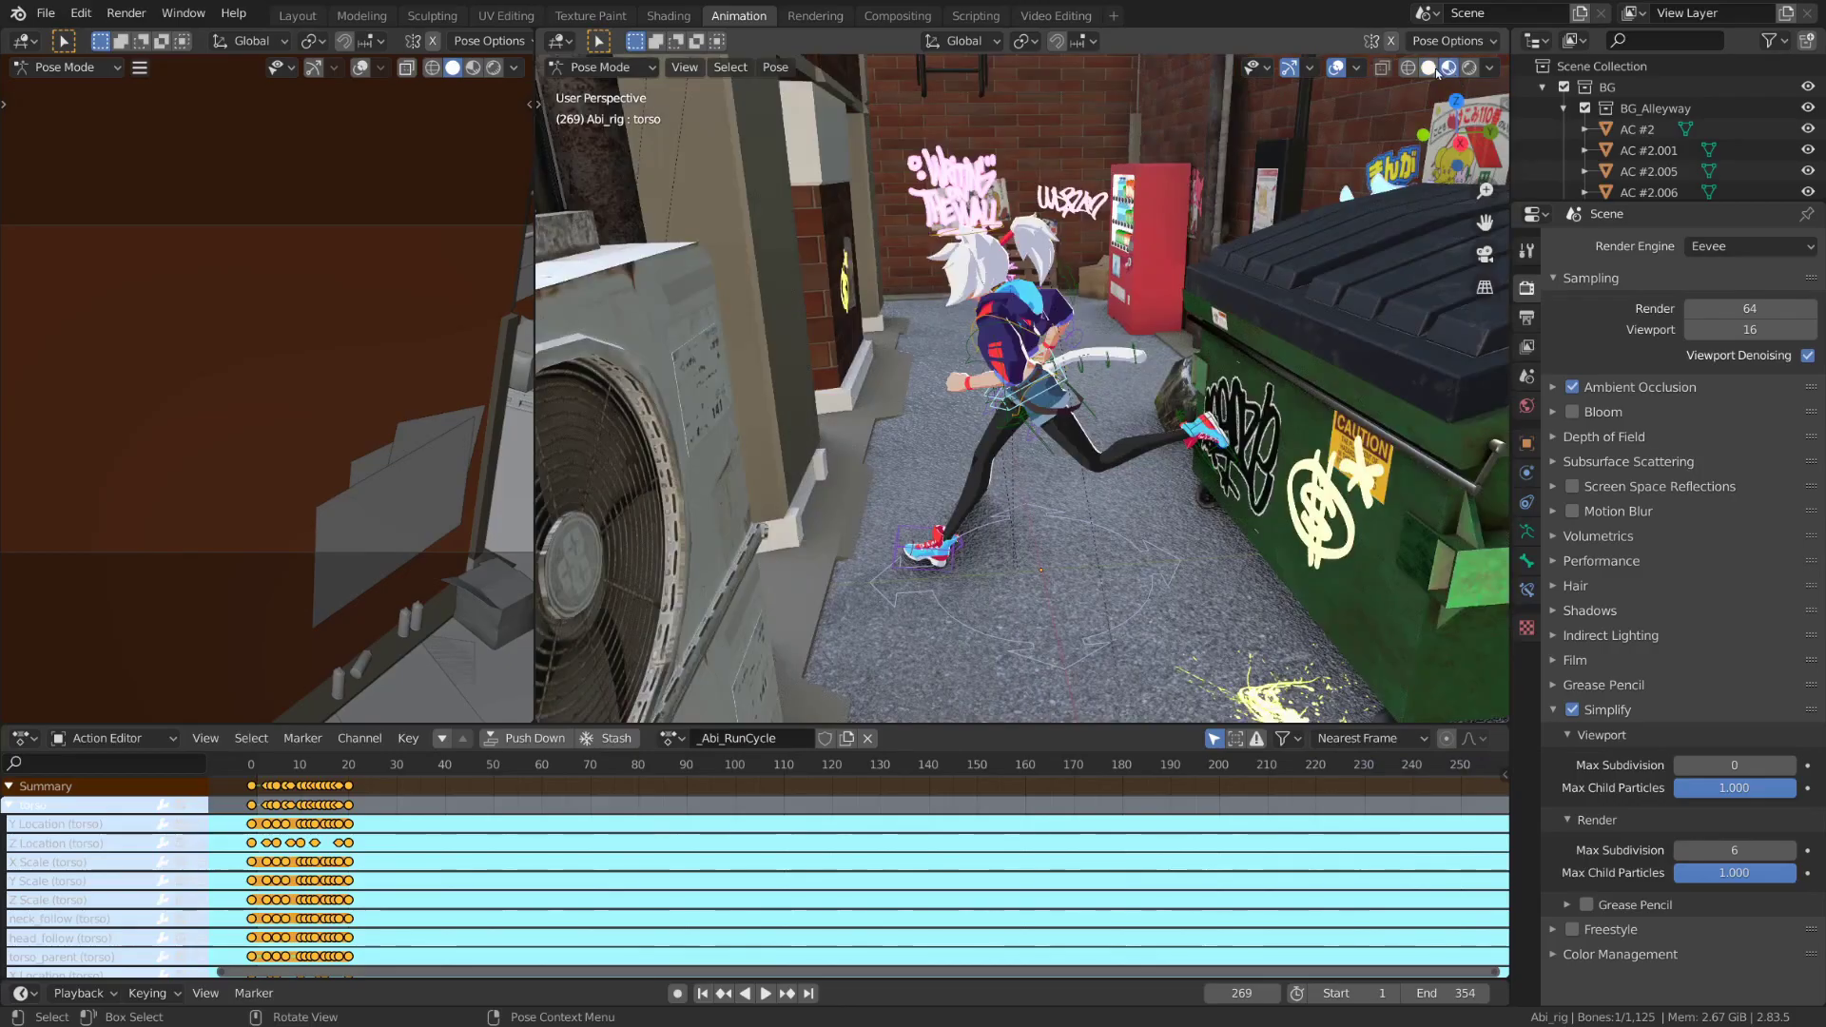
pyautogui.click(1430, 69)
pyautogui.click(1409, 69)
pyautogui.click(1469, 69)
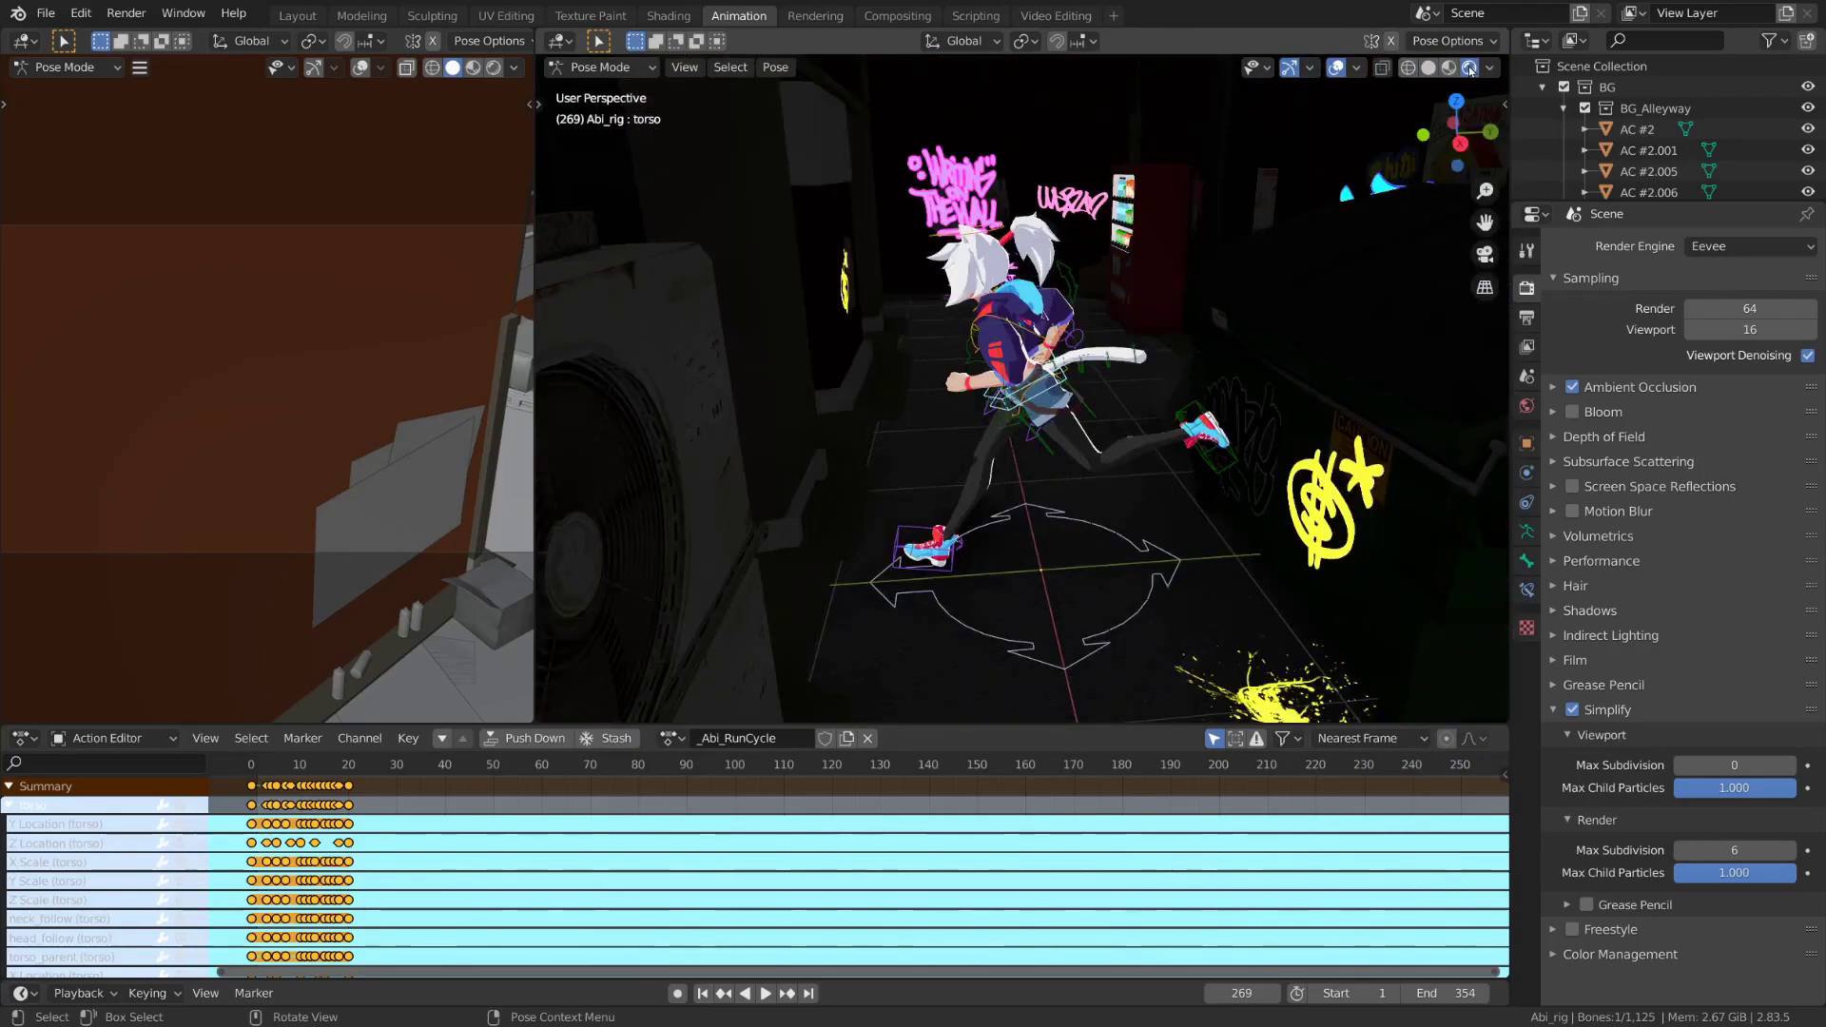
pyautogui.click(1438, 70)
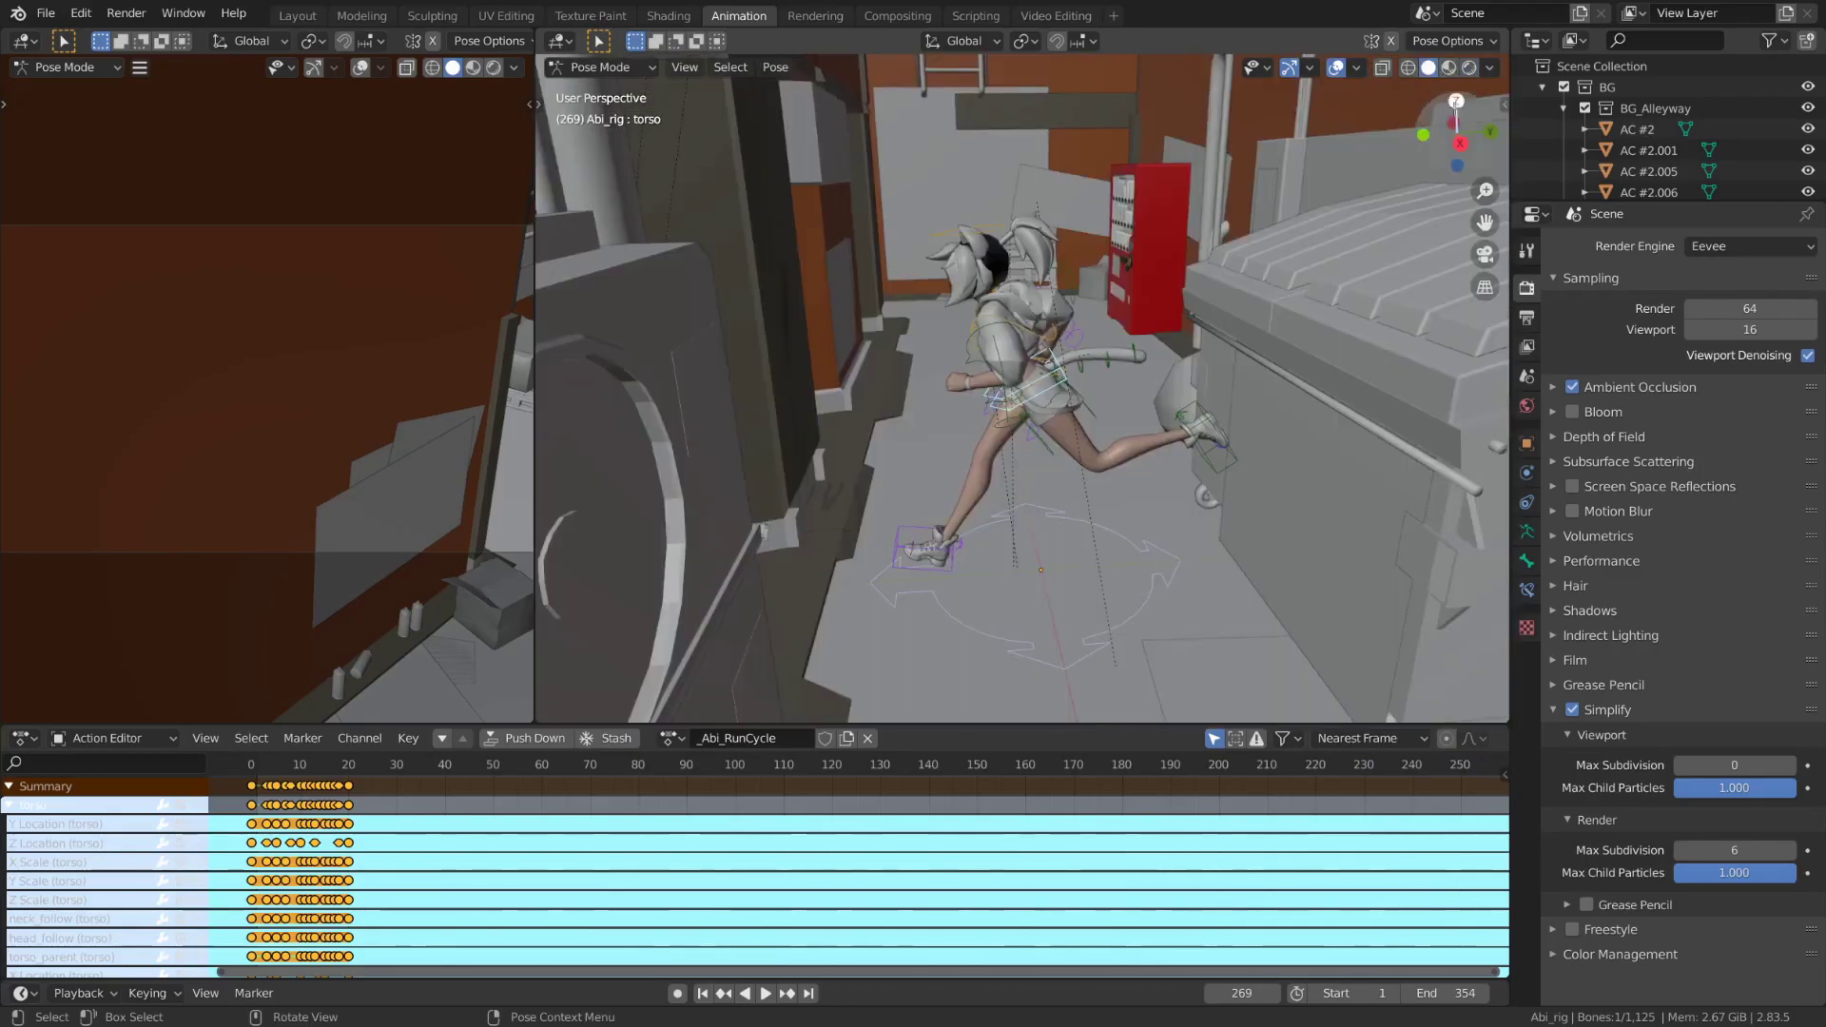
# Exclude the BG collection, play the run cycle without the background, and re-enable BG and BG_Alleyway
pyautogui.click(1564, 88)
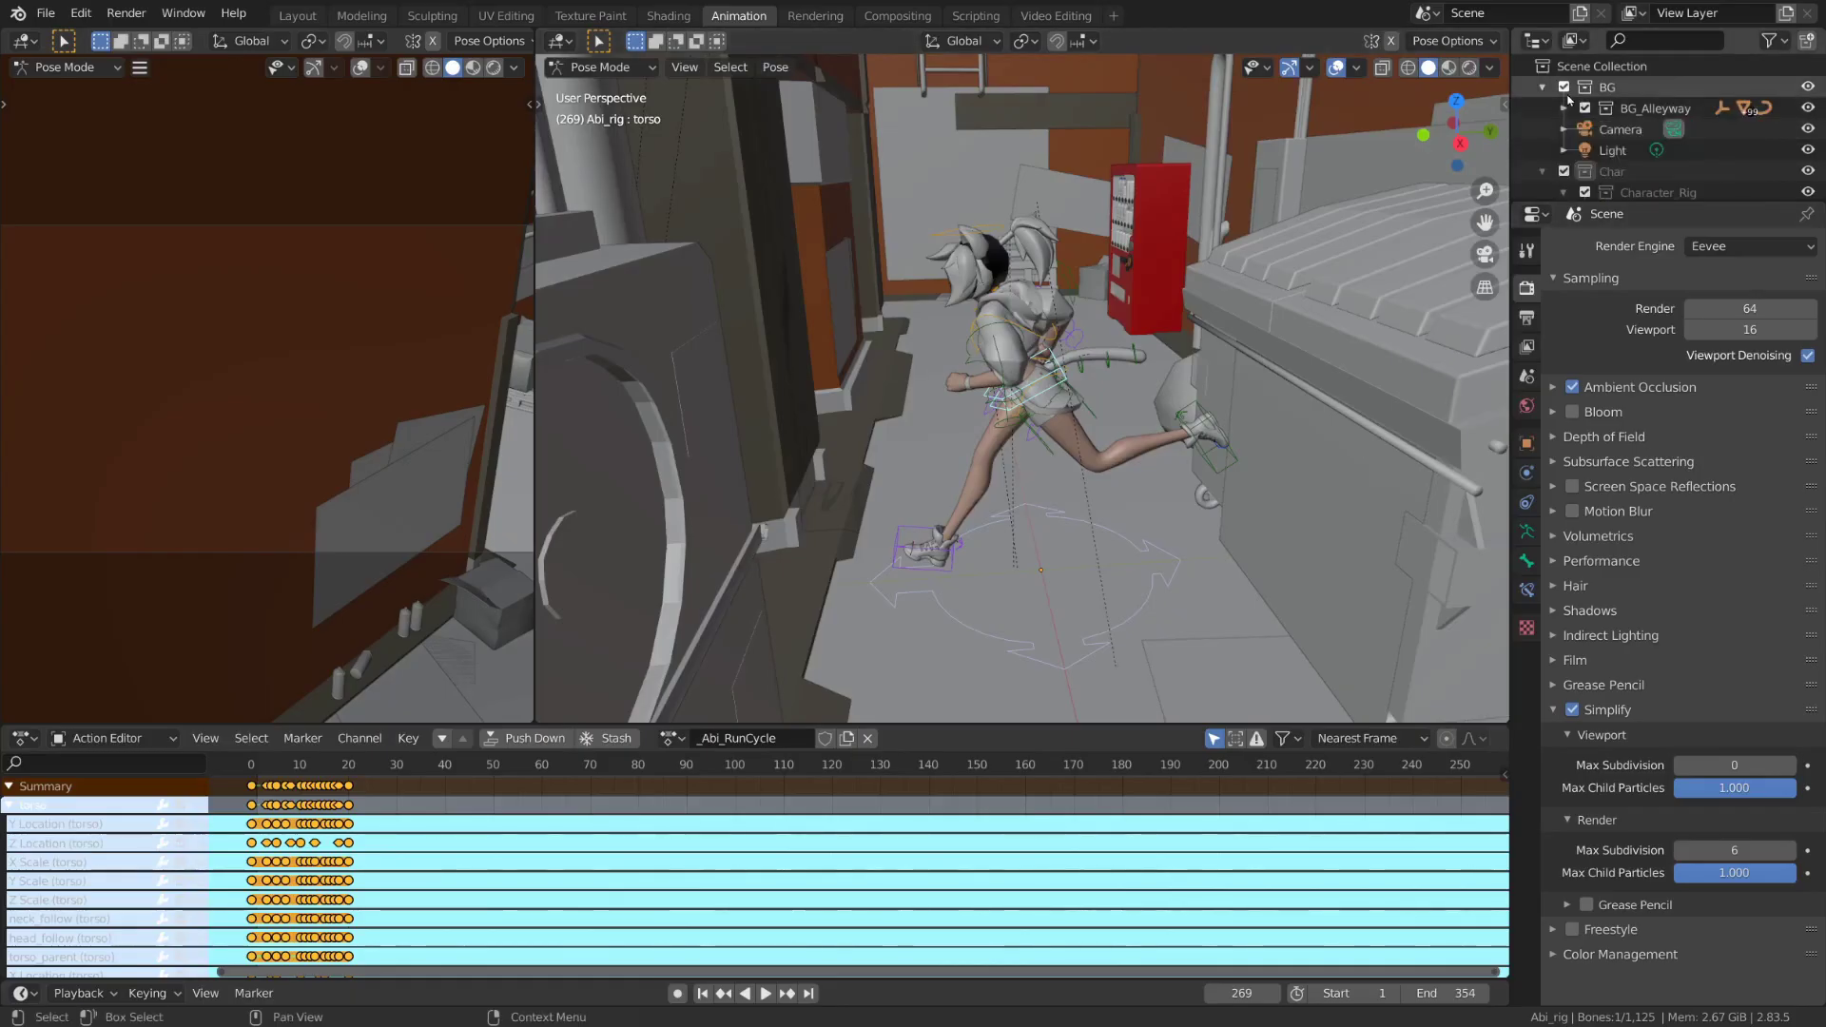
pyautogui.press('space')
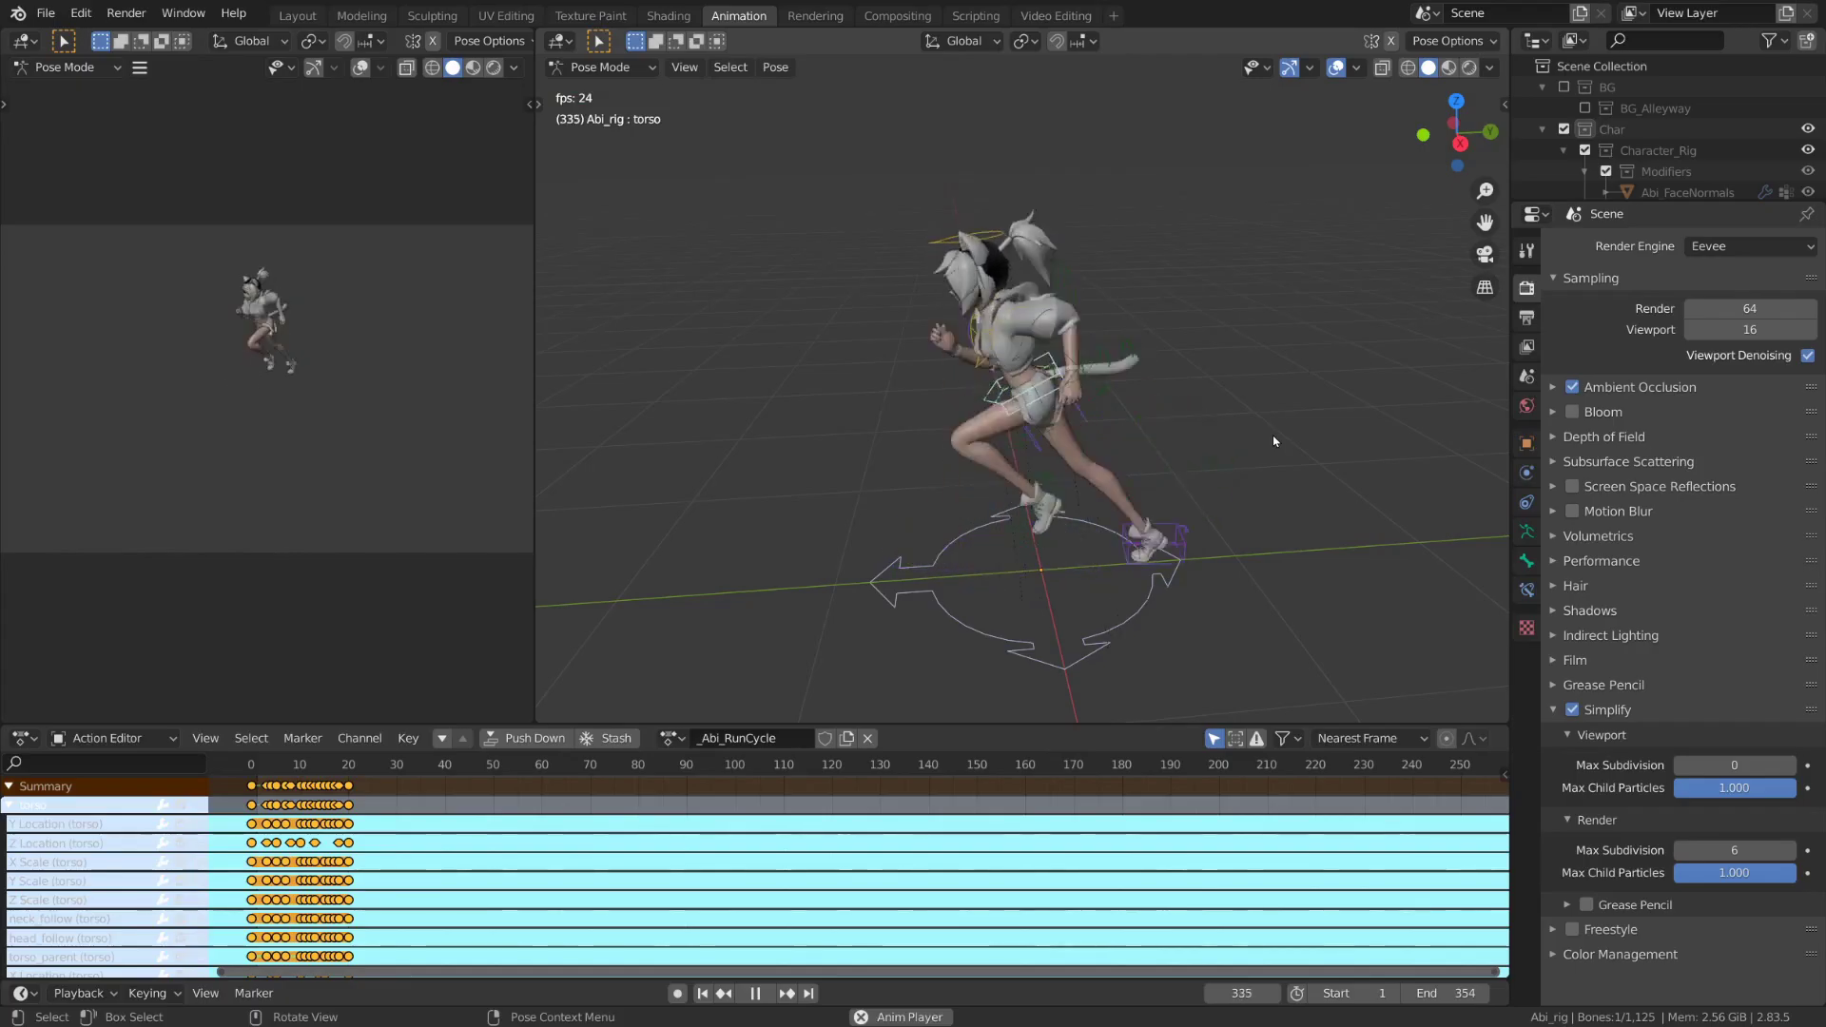
pyautogui.click(1275, 440)
pyautogui.press('space')
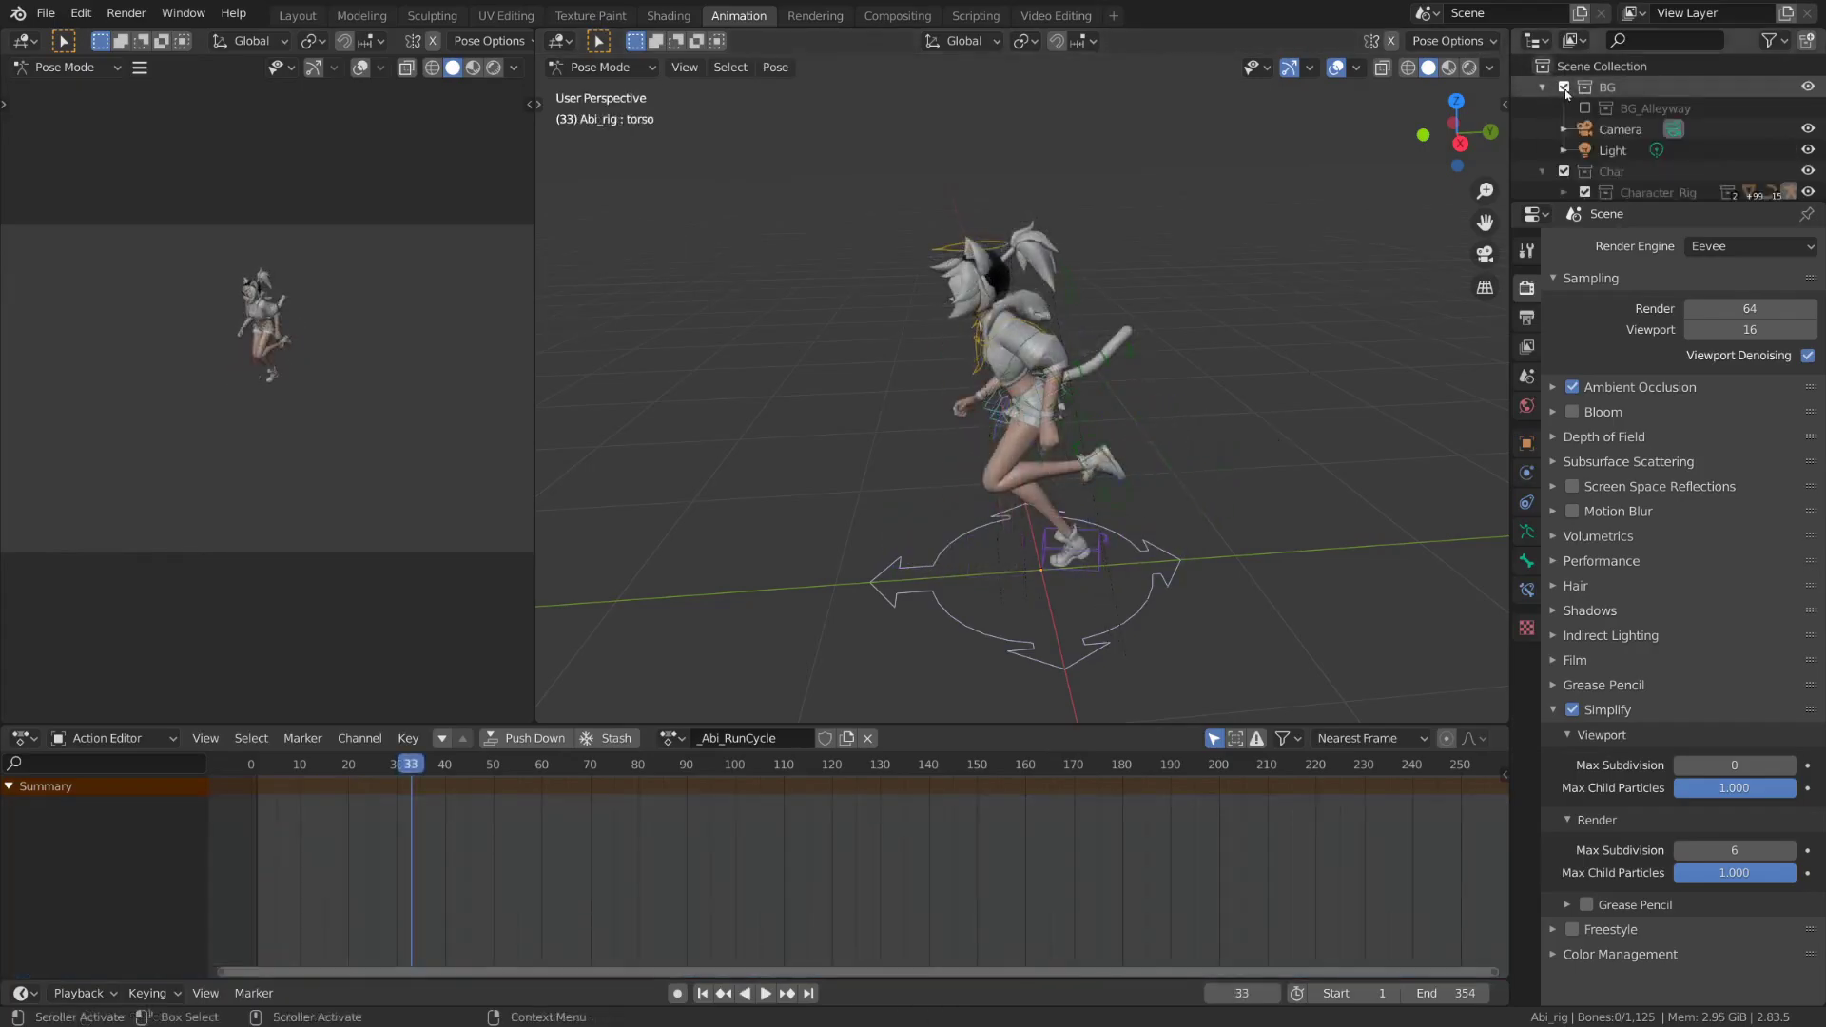
pyautogui.click(1563, 88)
pyautogui.click(1588, 109)
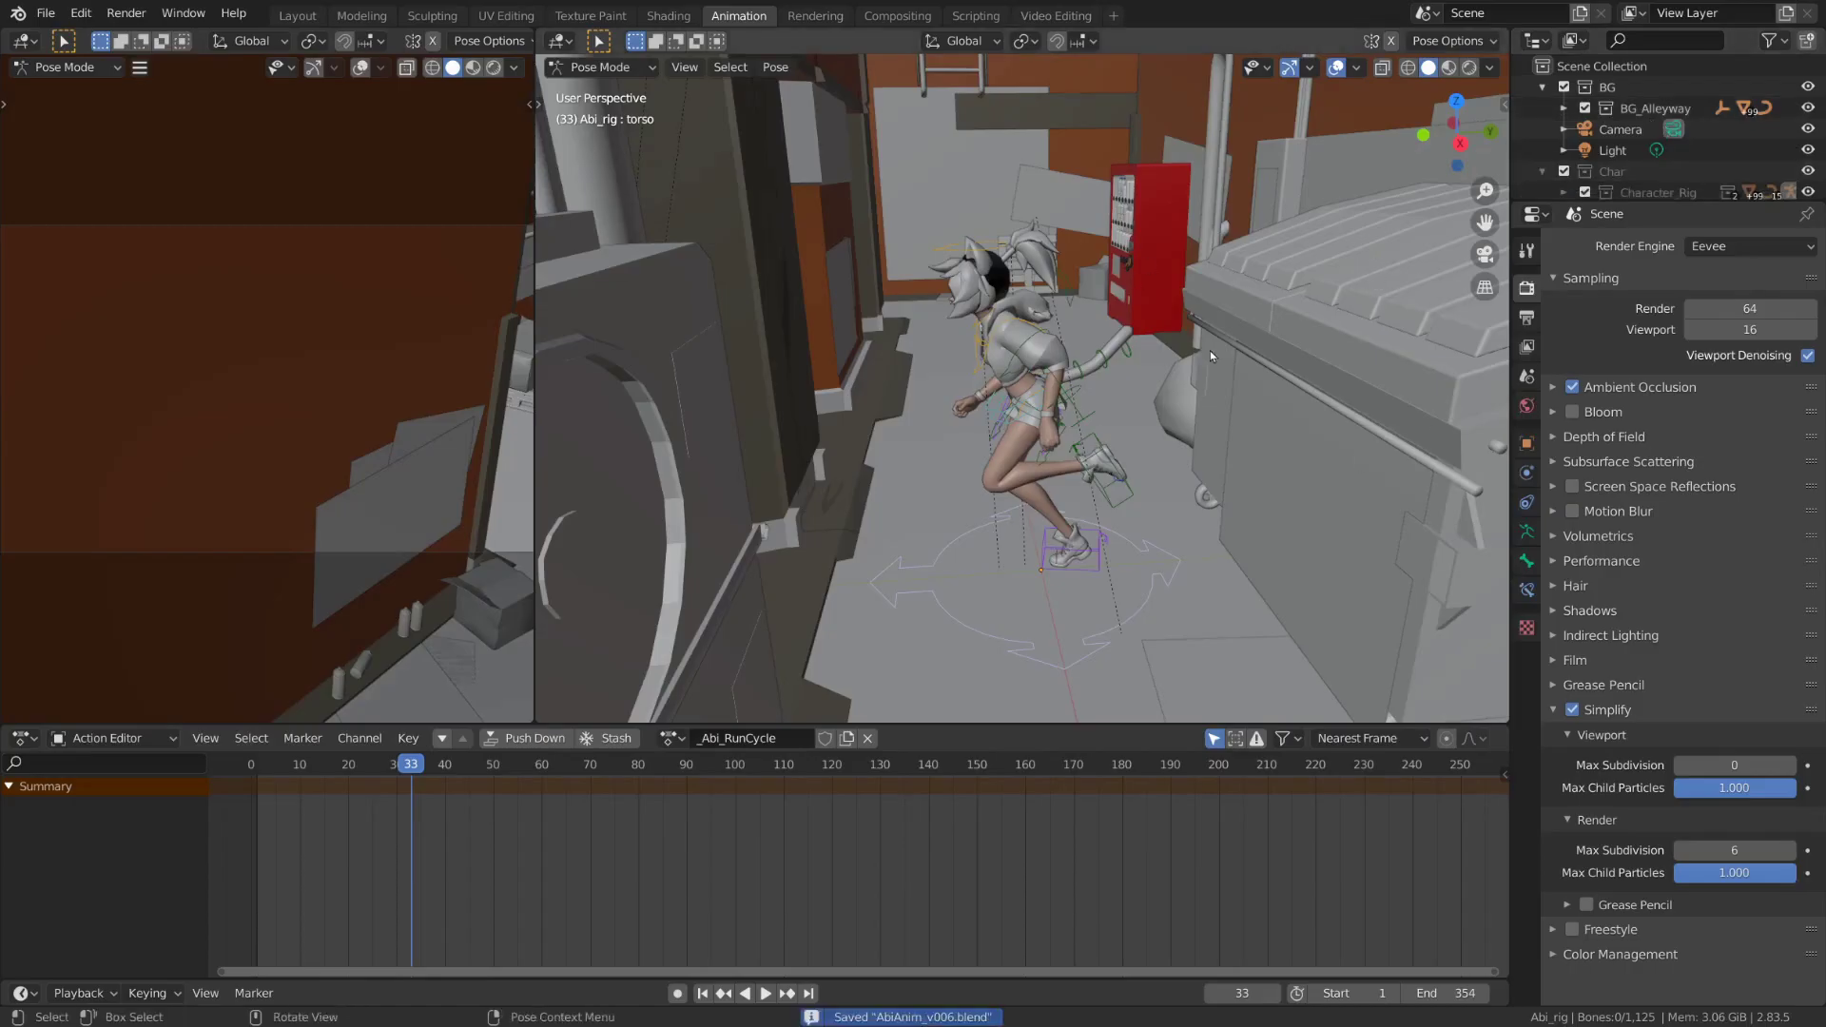
# Append the BG_lowpoly collection from the alleyway background's blend file
pyautogui.scroll(-10, 1209, 350)
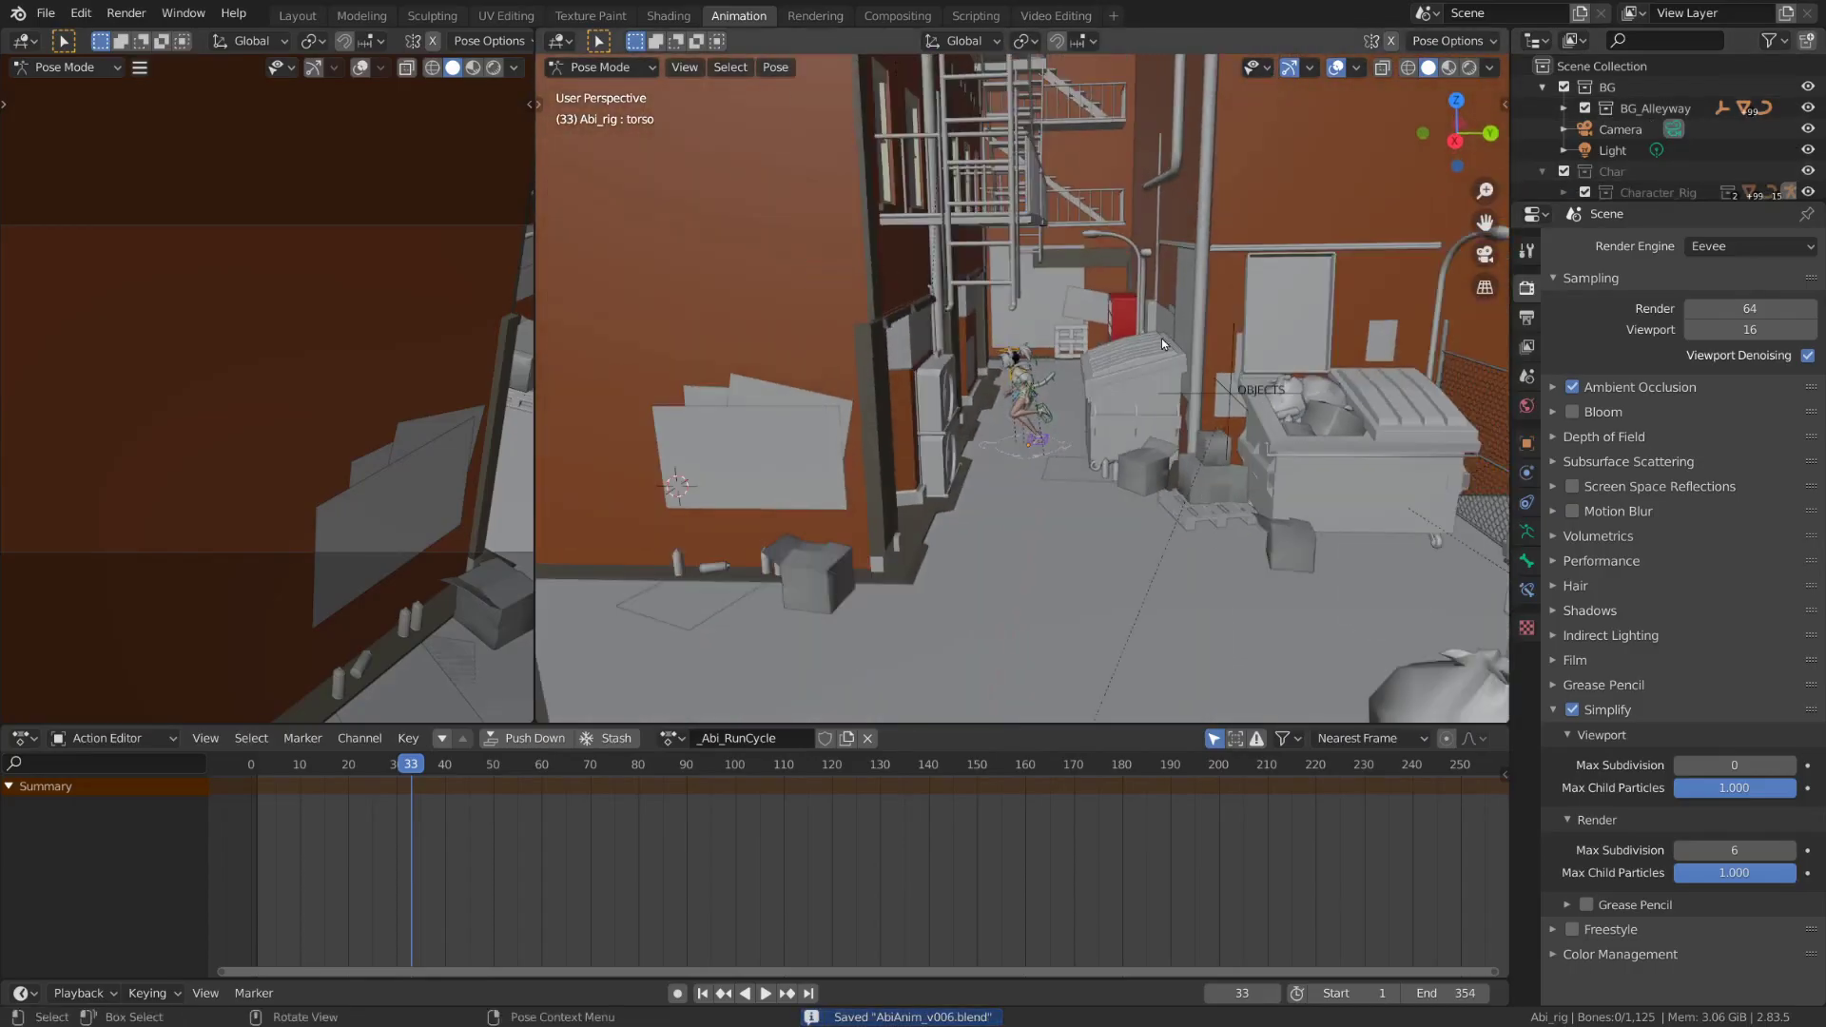
pyautogui.scroll(2, 1161, 339)
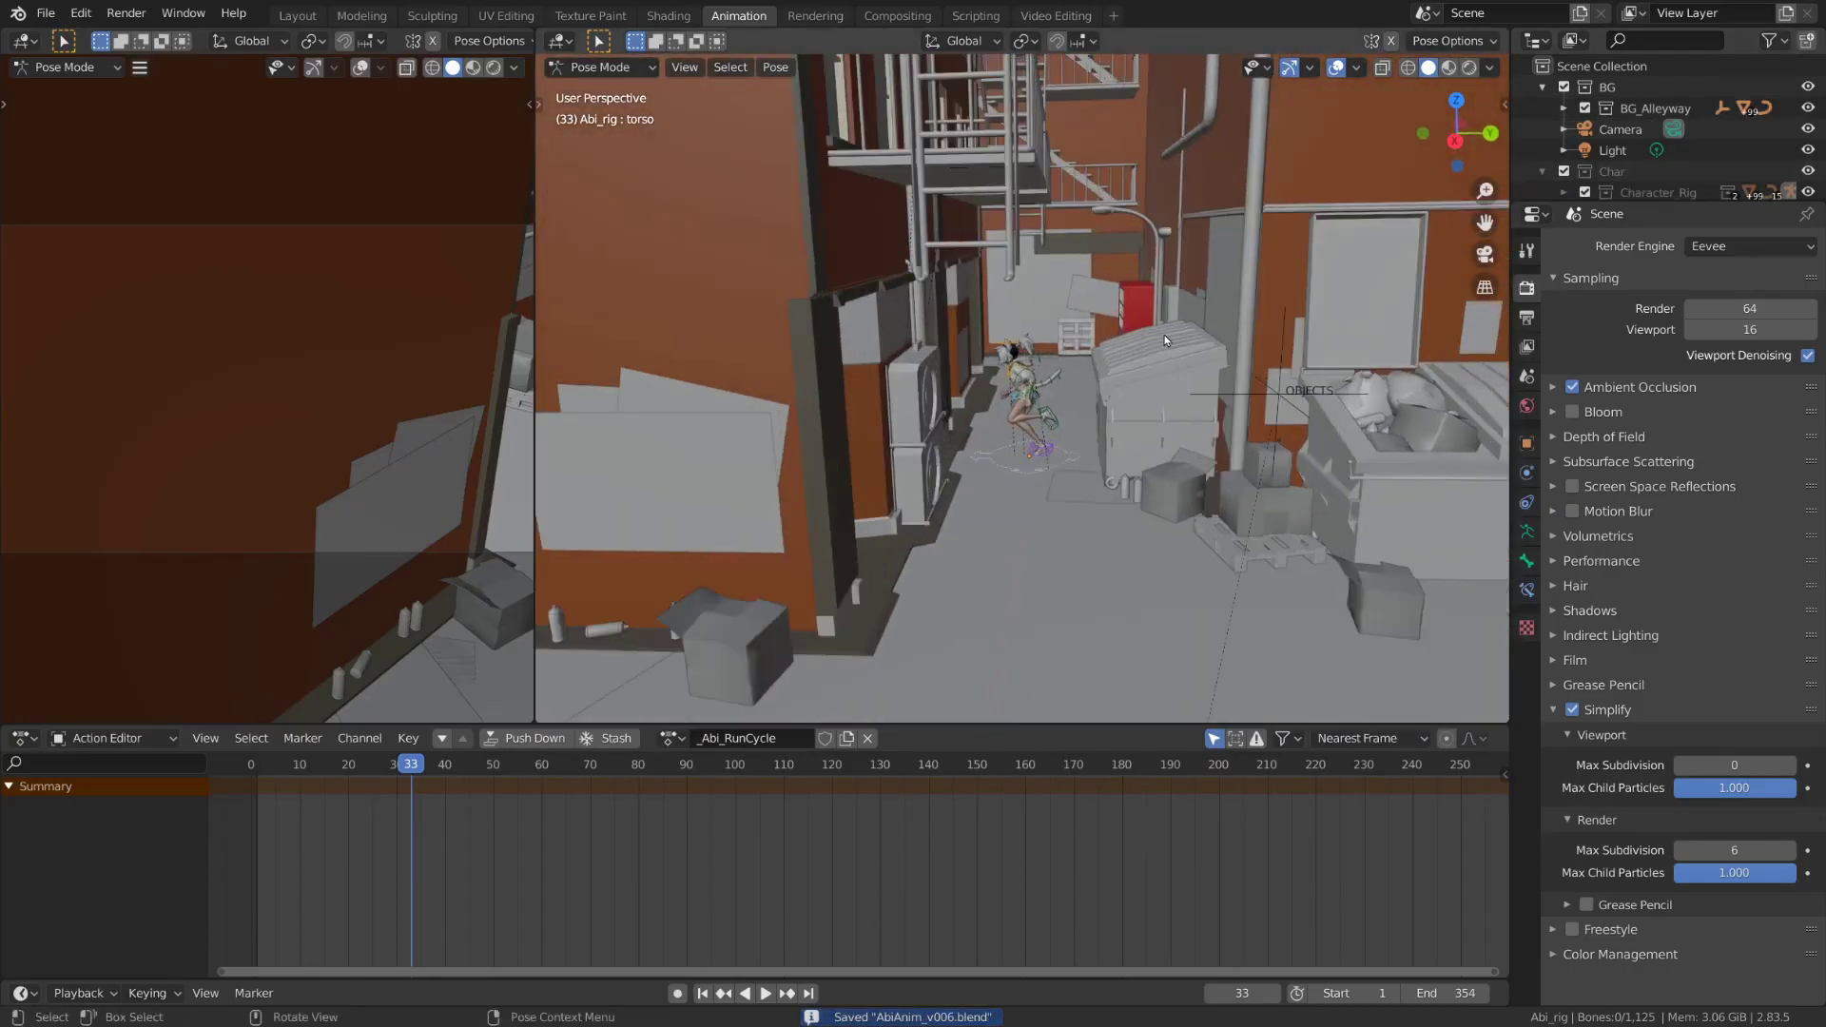
pyautogui.click(46, 13)
pyautogui.click(85, 244)
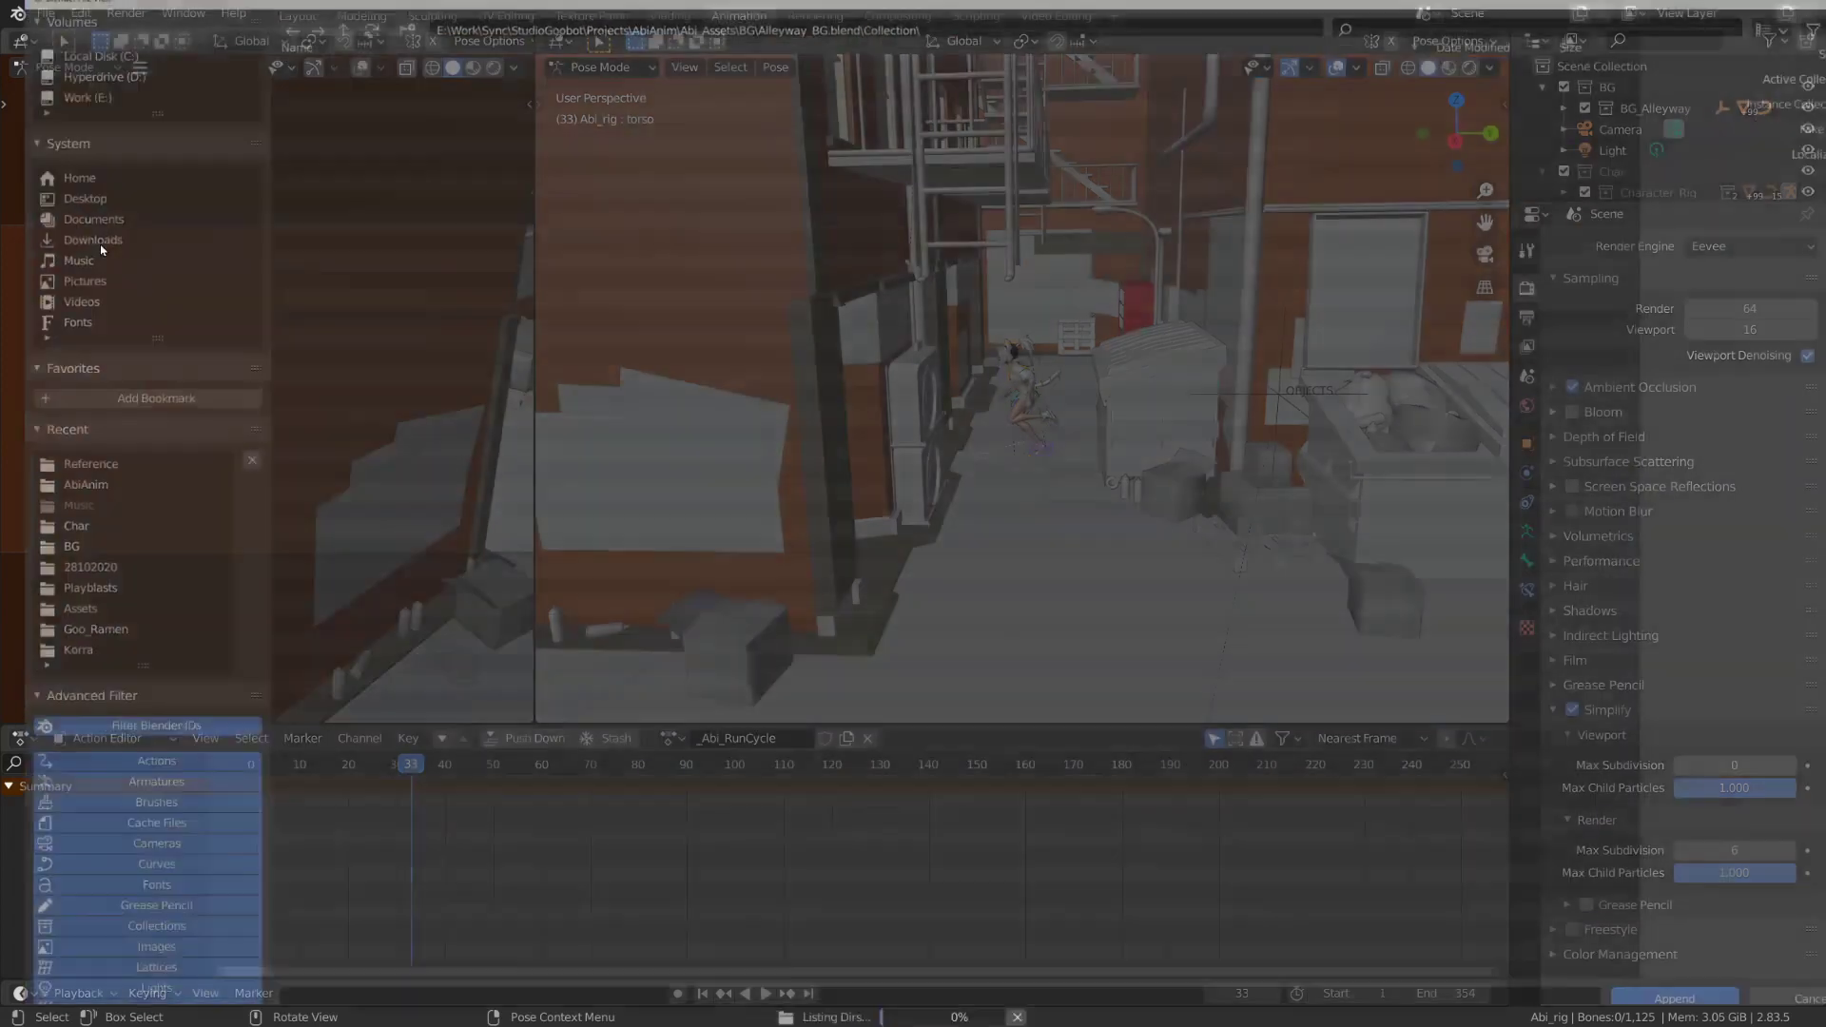
pyautogui.doubleClick(369, 97)
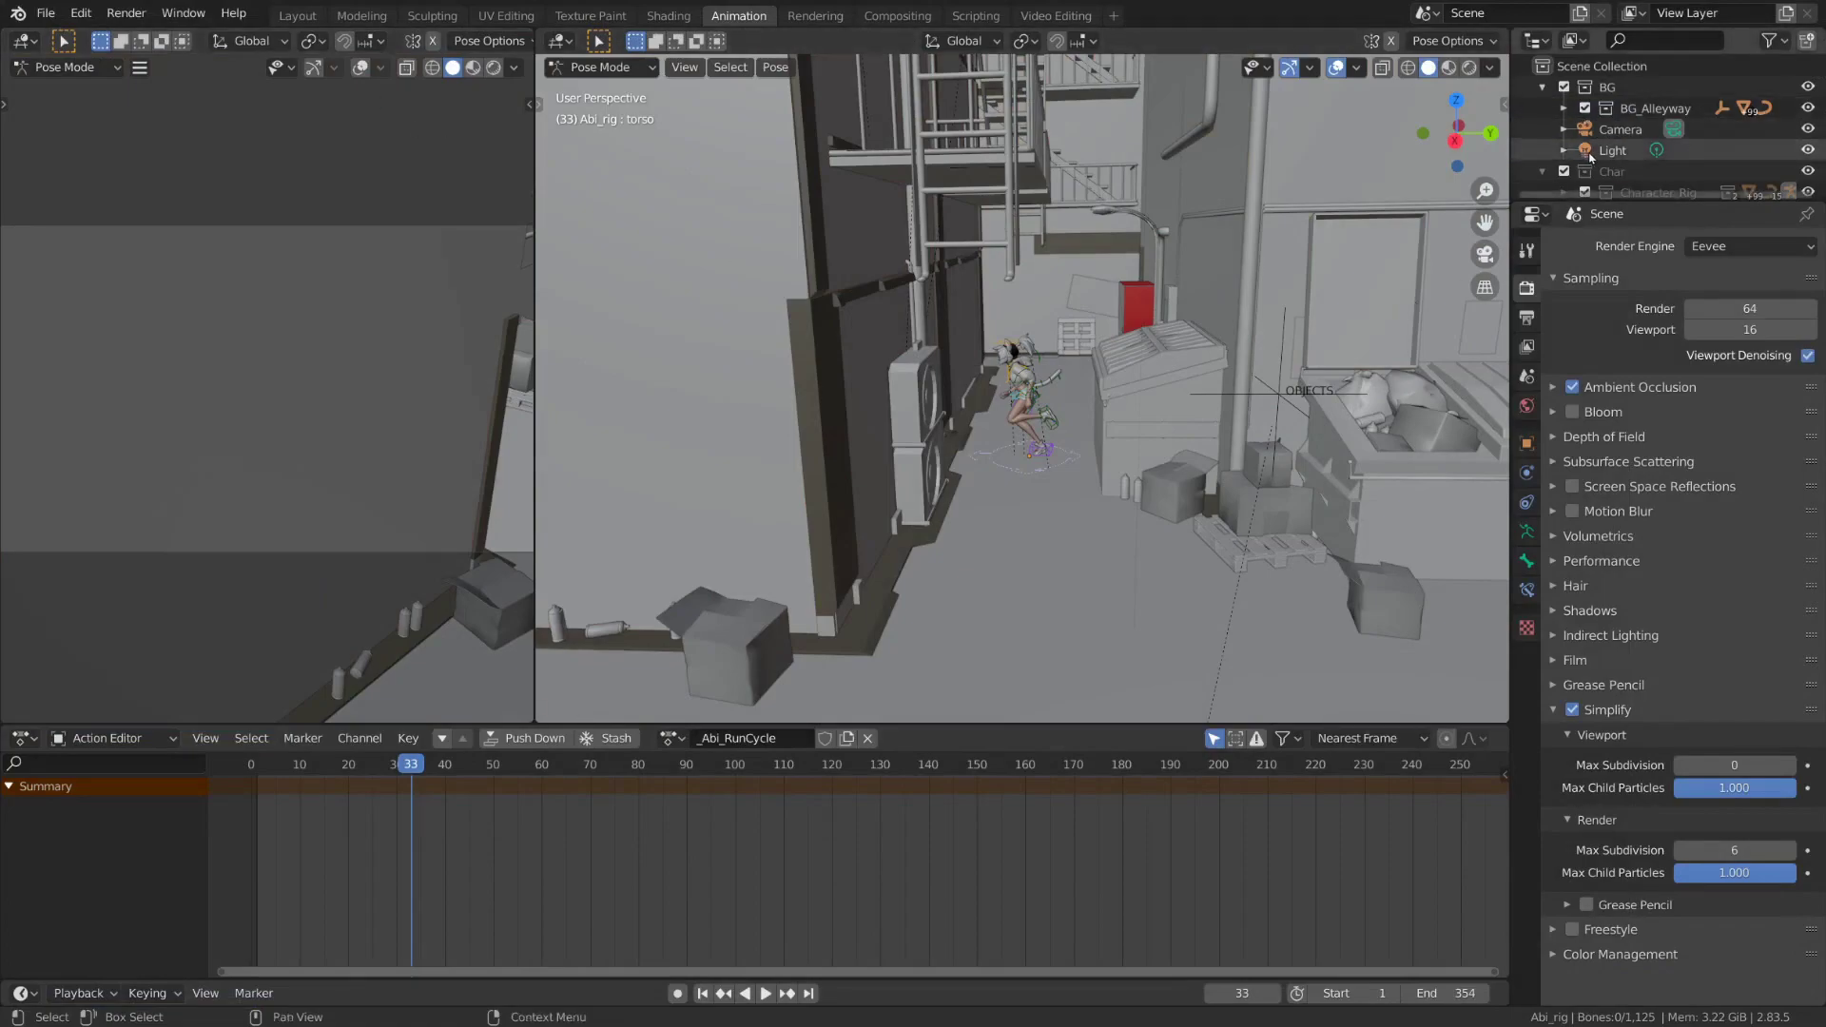
# Place the BG_lowpoly collection inside the BG collection and exclude BG_Alleyway from the view layer
pyautogui.scroll(-2, 1598, 152)
pyautogui.moveTo(1633, 163); pyautogui.dragTo(1632, 60)
pyautogui.scroll(1, 1638, 124)
pyautogui.scroll(1, 1640, 121)
pyautogui.click(1586, 108)
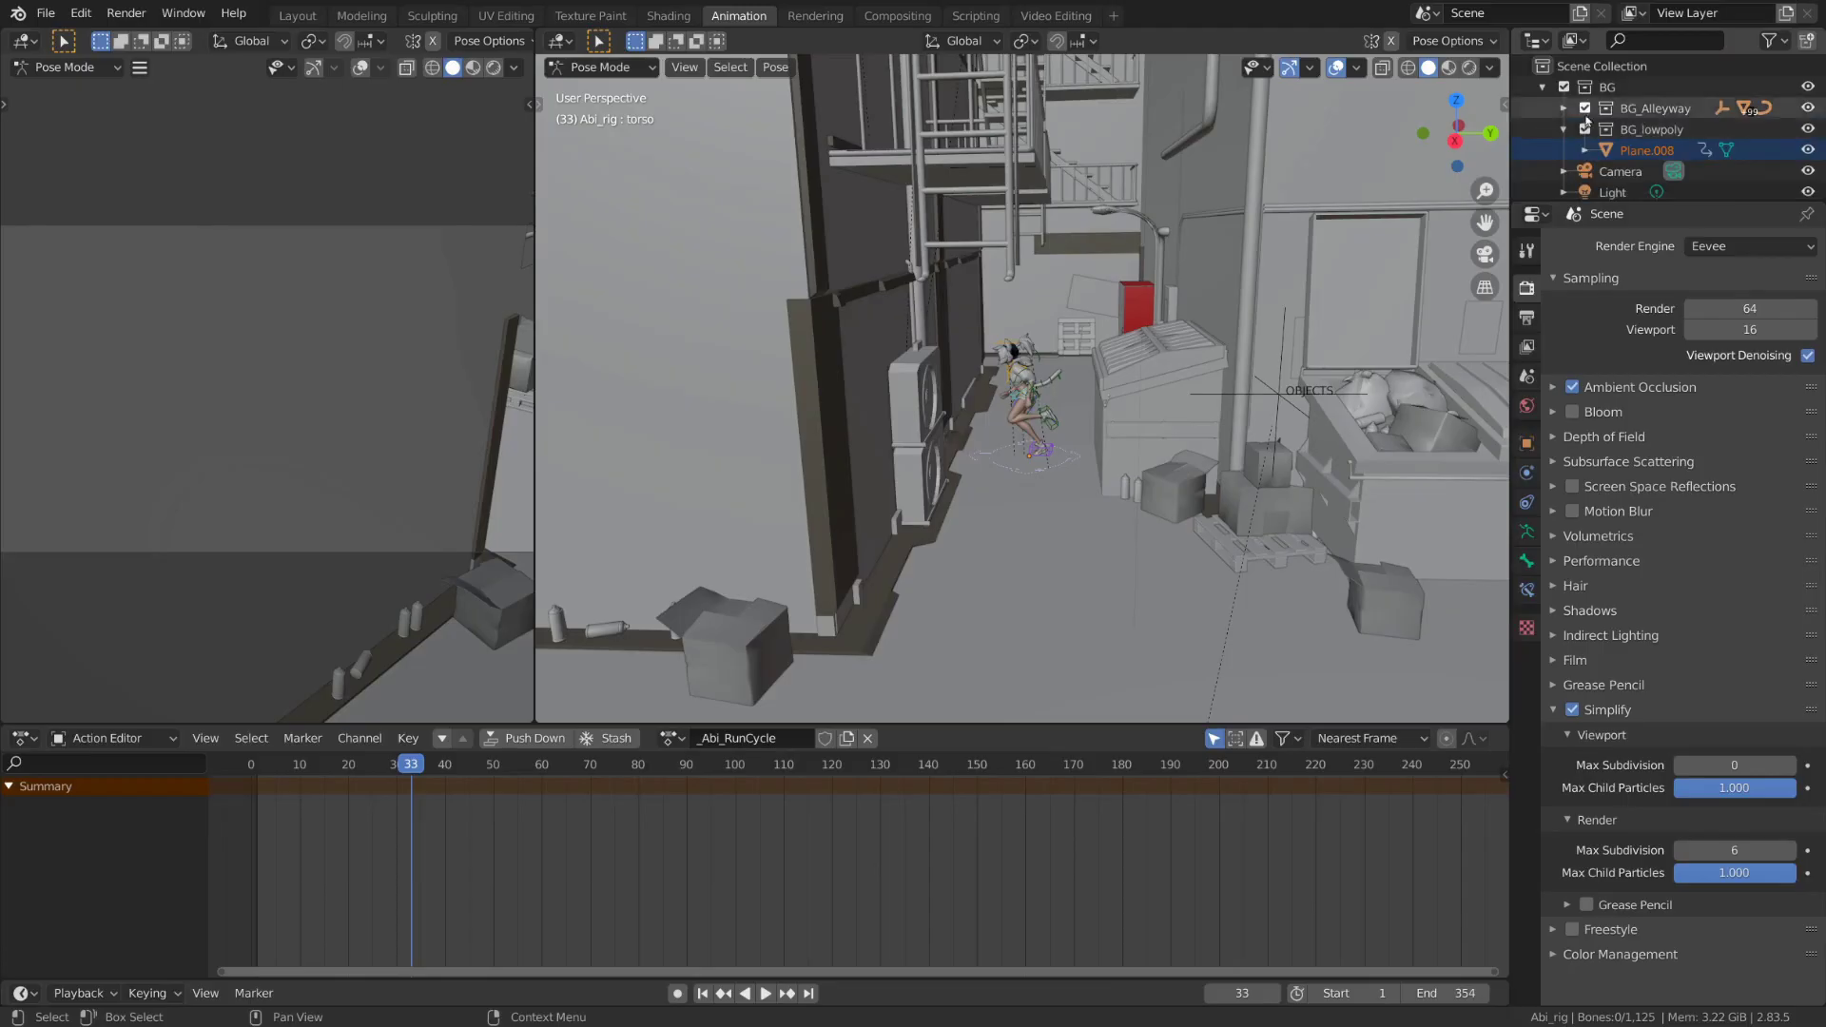
# Play the run cycle and inspect the low-poly alley around the character, then save the file
pyautogui.moveTo(1218, 316)
pyautogui.mouseDown(button='middle')
pyautogui.moveTo(1224, 333)
pyautogui.moveTo(1221, 299)
pyautogui.moveTo(1223, 327)
pyautogui.mouseUp(button='middle')
pyautogui.press('space')
pyautogui.press('space')
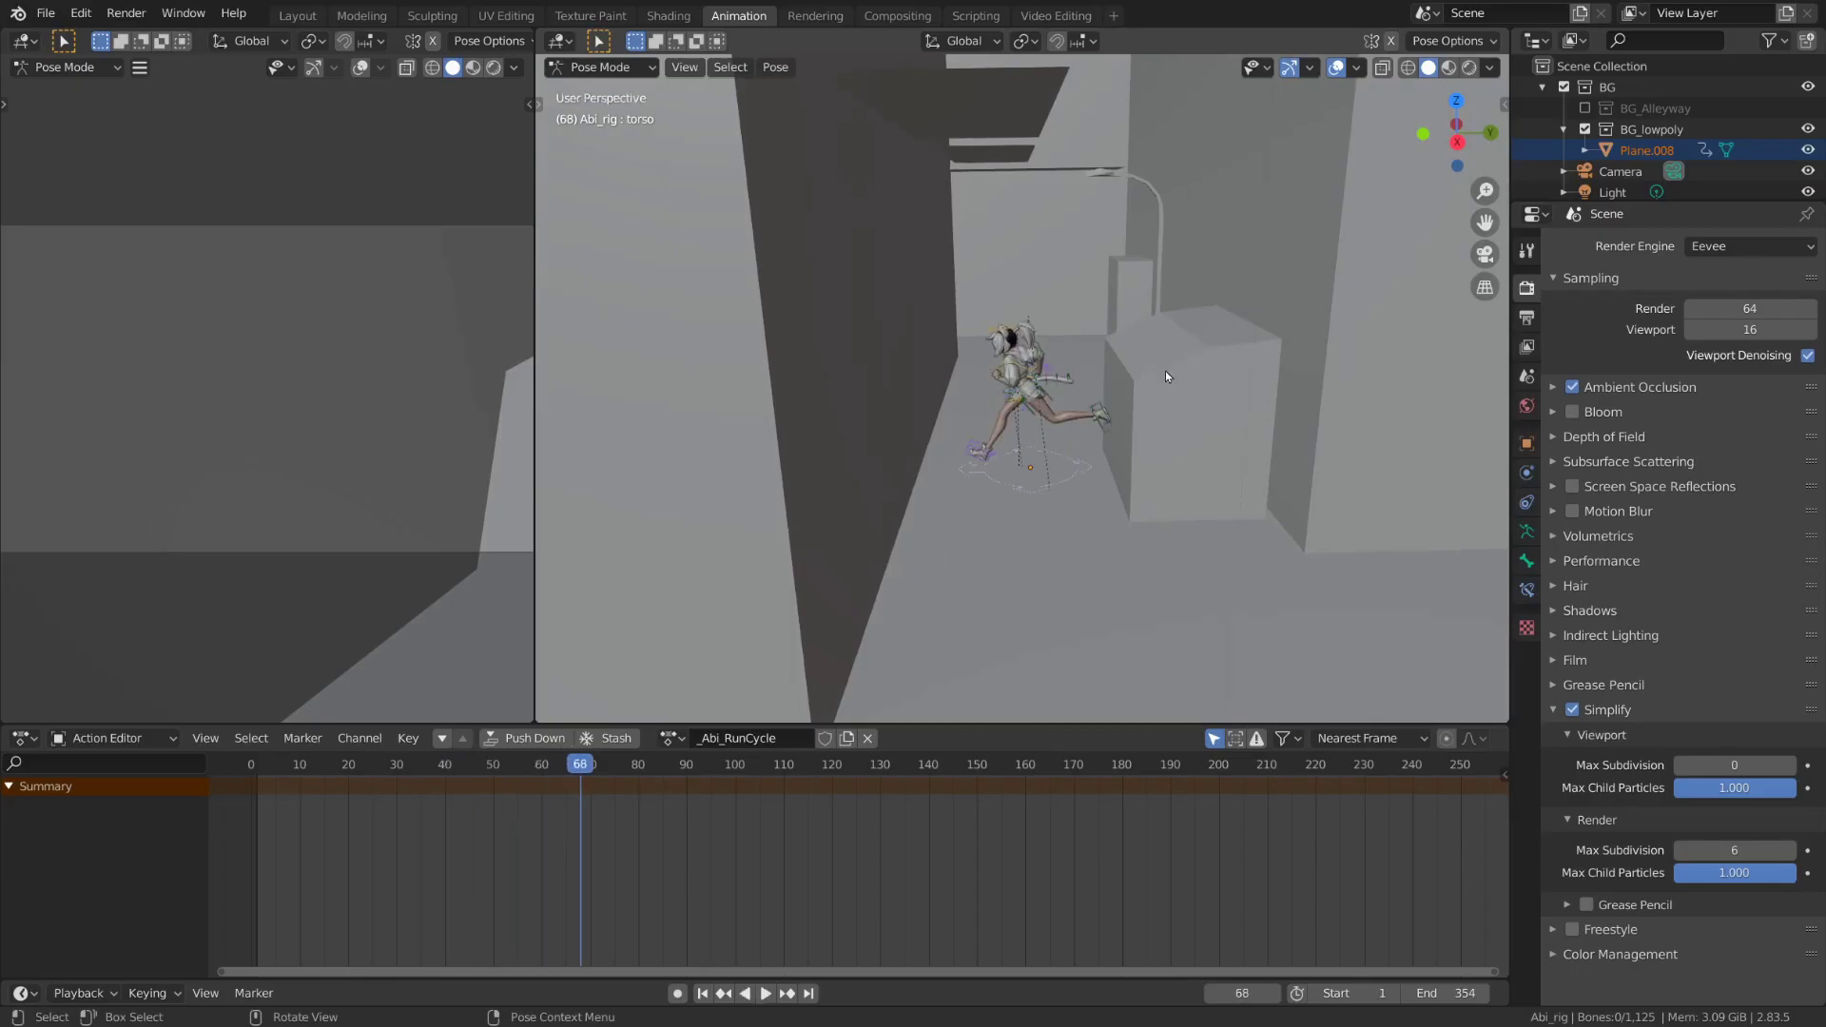
pyautogui.scroll(-5, 1166, 371)
pyautogui.keyDown('shift'); pyautogui.moveTo(1166, 382); pyautogui.dragTo(1127, 382, button='middle'); pyautogui.keyUp('shift')
pyautogui.scroll(5, 1127, 384)
pyautogui.scroll(-5, 1128, 380)
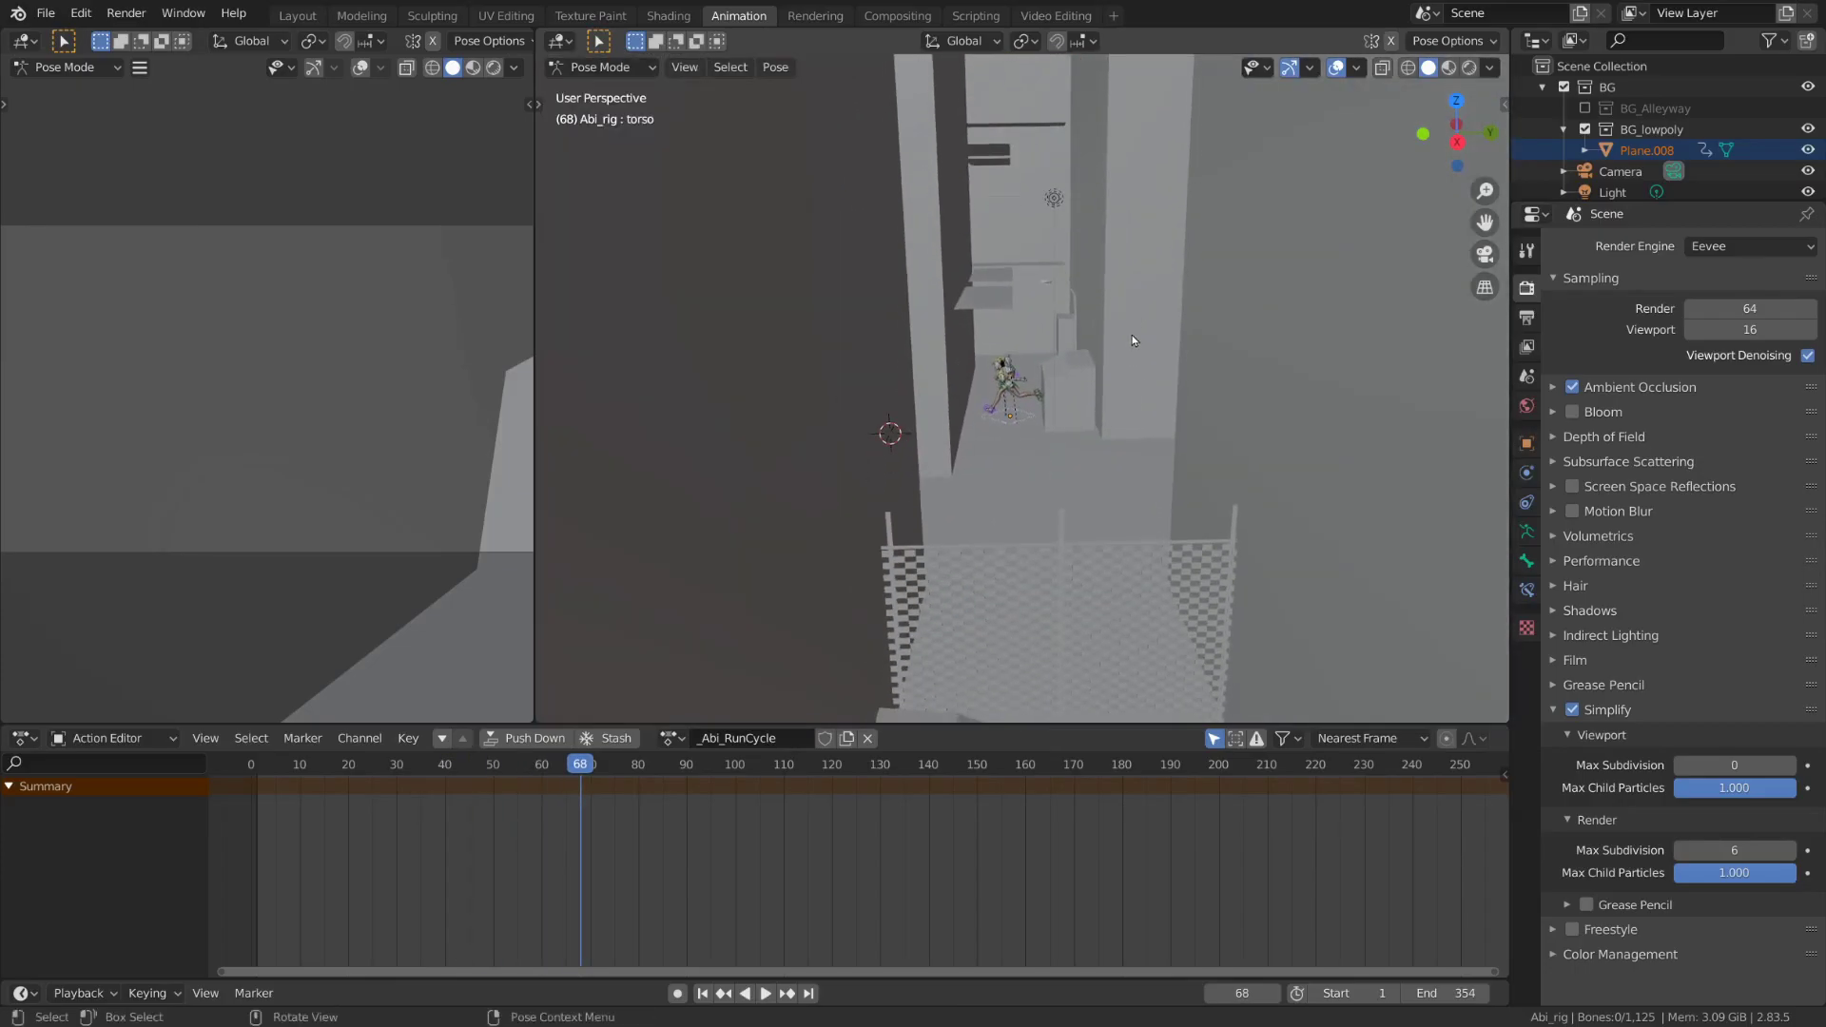
pyautogui.hotkey('ctrl', 's')
# Exclude the BG_lowpoly collection and re-enable BG_Alleyway, then look down the detailed alley
pyautogui.click(1586, 130)
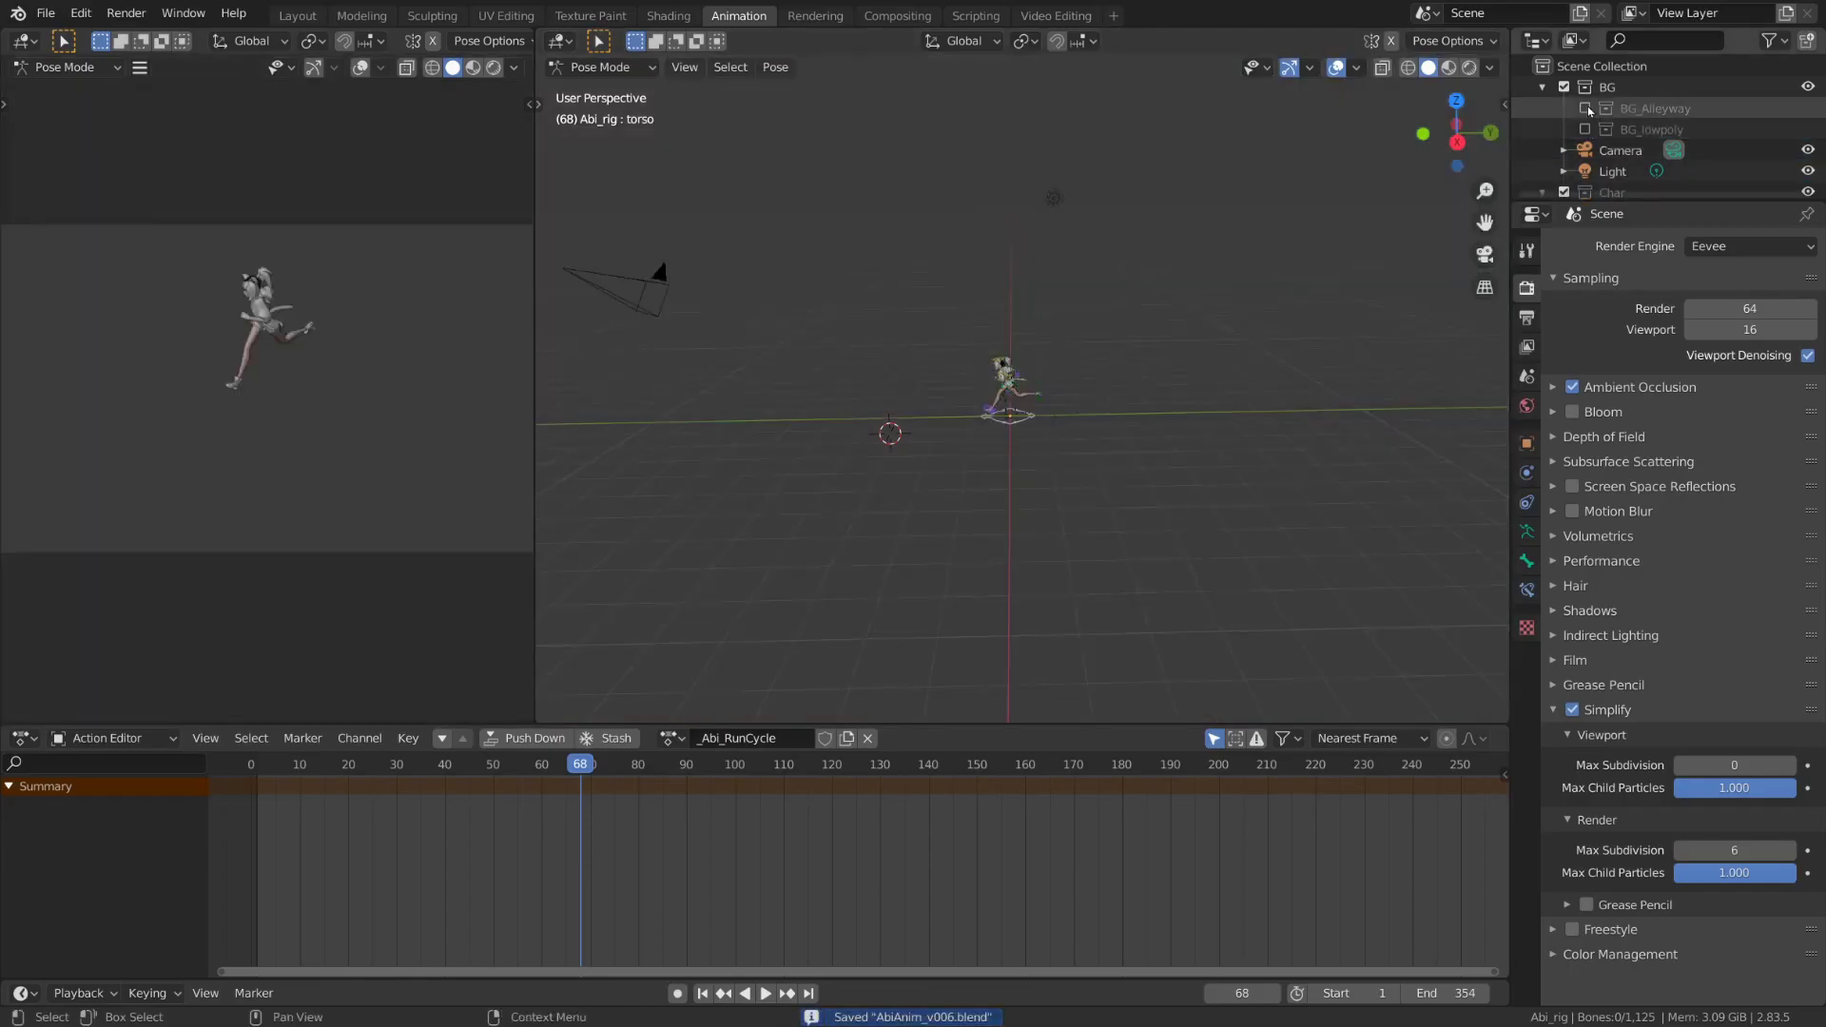
pyautogui.click(1585, 108)
pyautogui.scroll(4, 1047, 355)
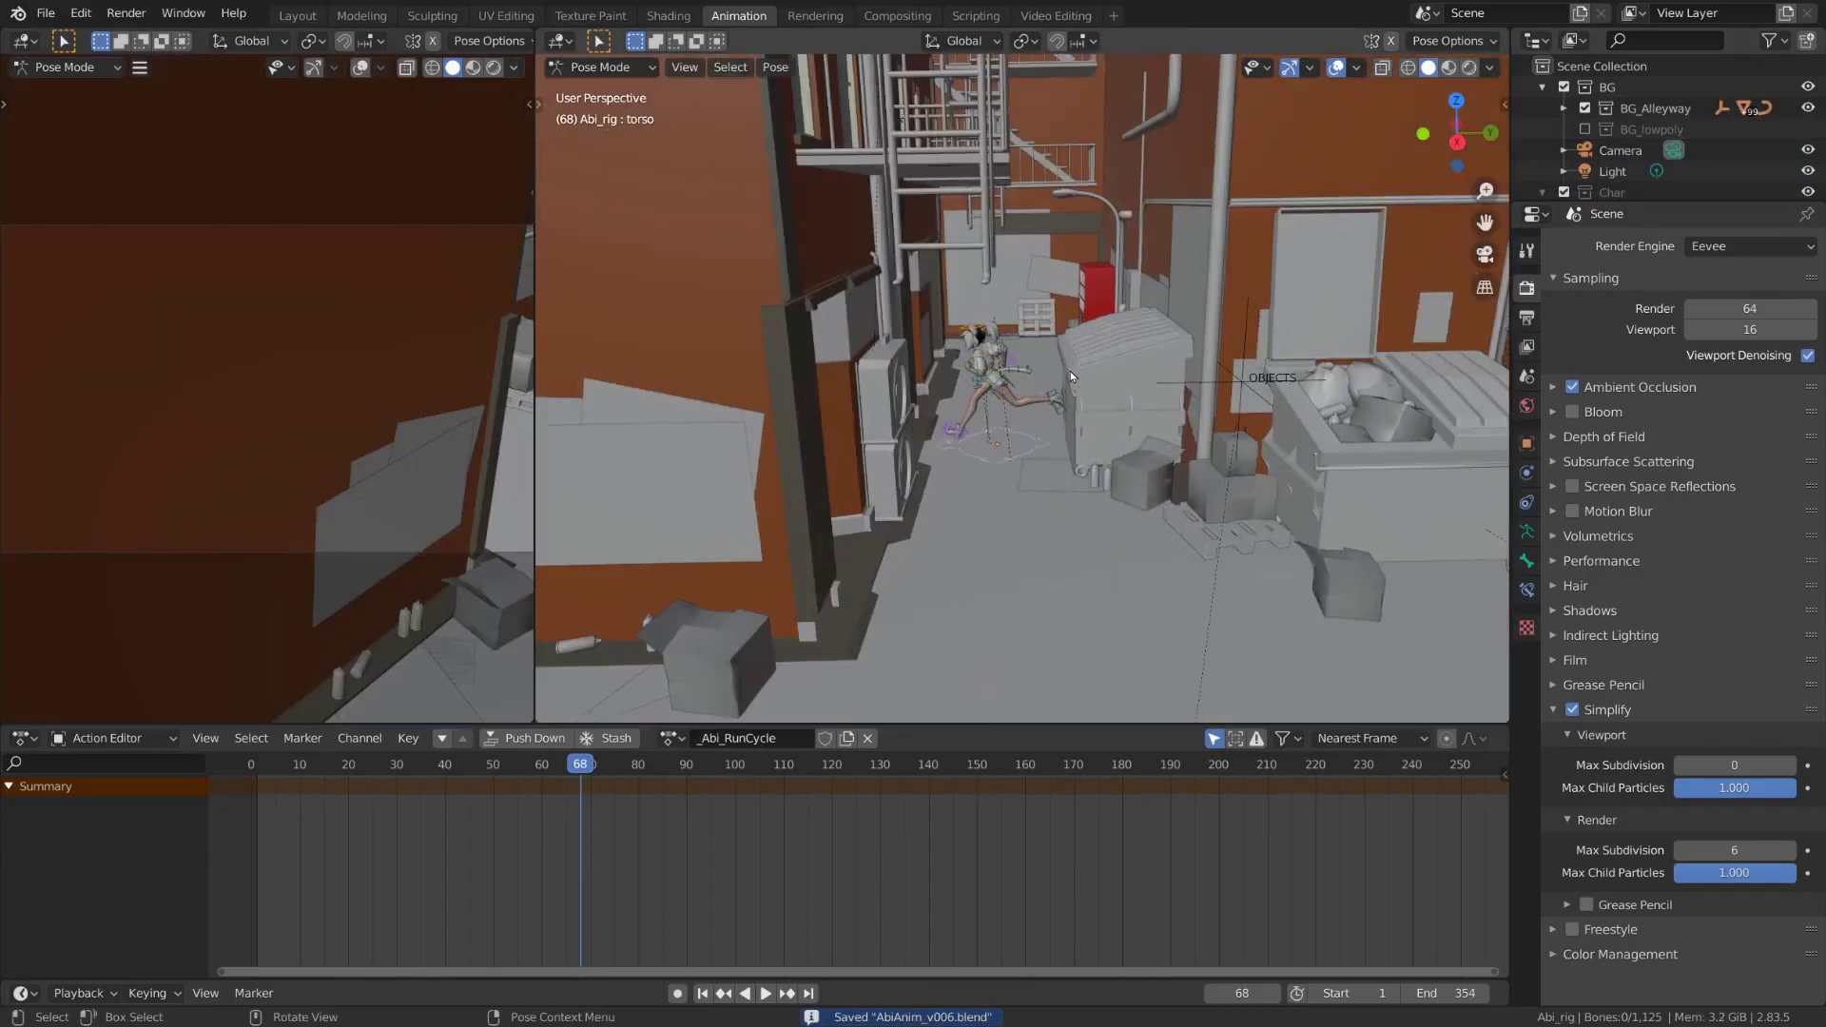
pyautogui.scroll(1, 1089, 371)
pyautogui.keyDown('shift'); pyautogui.moveTo(1089, 371); pyautogui.dragTo(1094, 278, button='middle'); pyautogui.keyUp('shift')
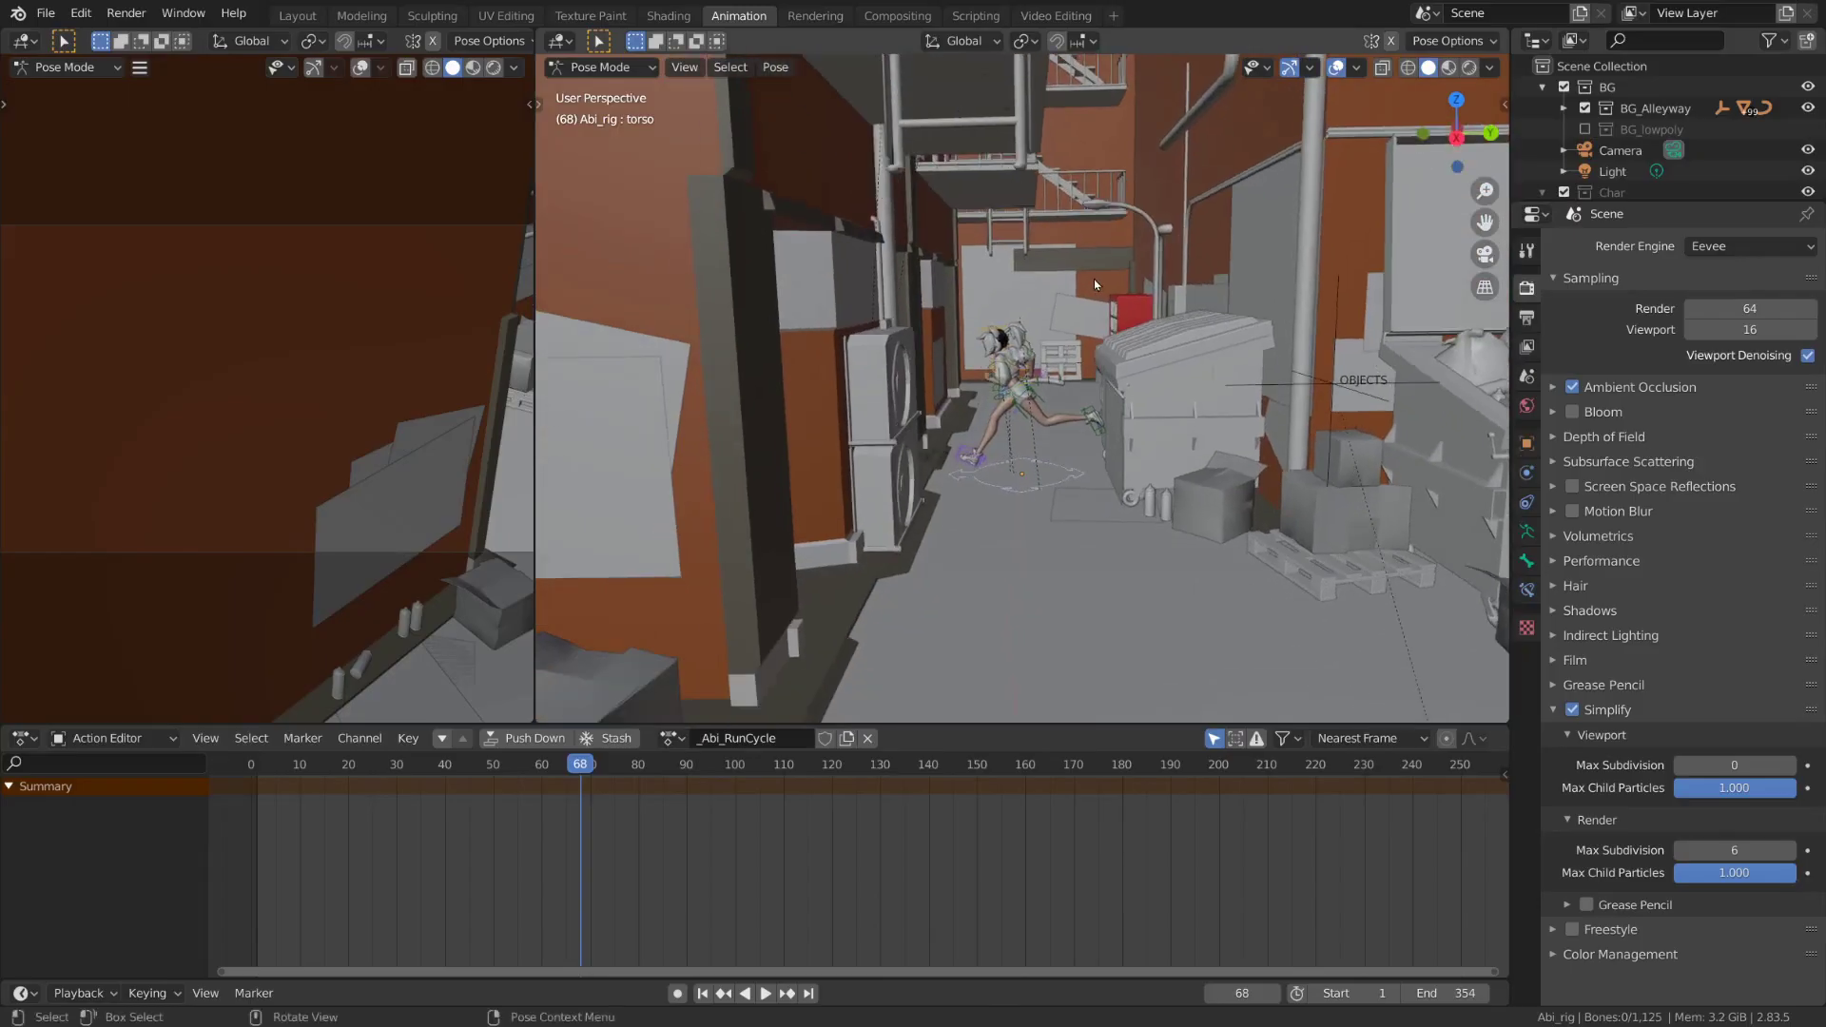
pyautogui.moveTo(1166, 349); pyautogui.dragTo(1092, 403, button='middle')
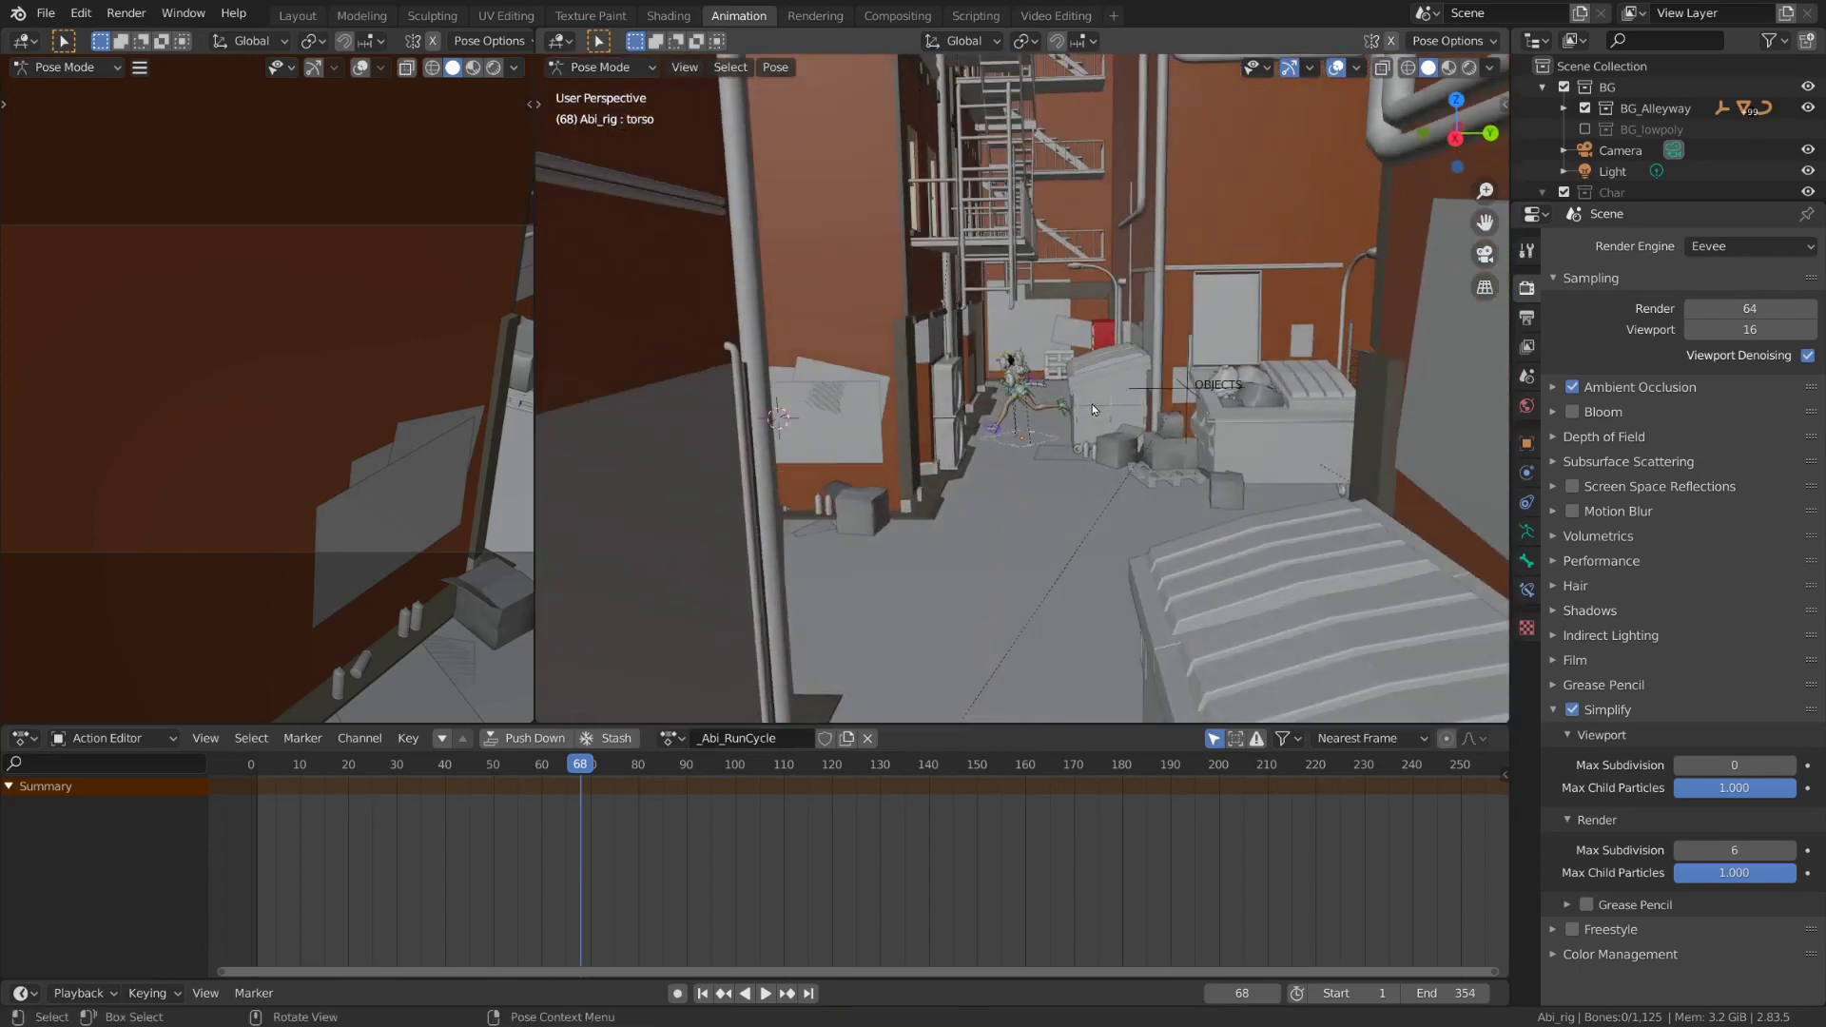
# Enable Backface Culling for the Solid viewport shading and check the alley from the side through its walls
pyautogui.click(1491, 67)
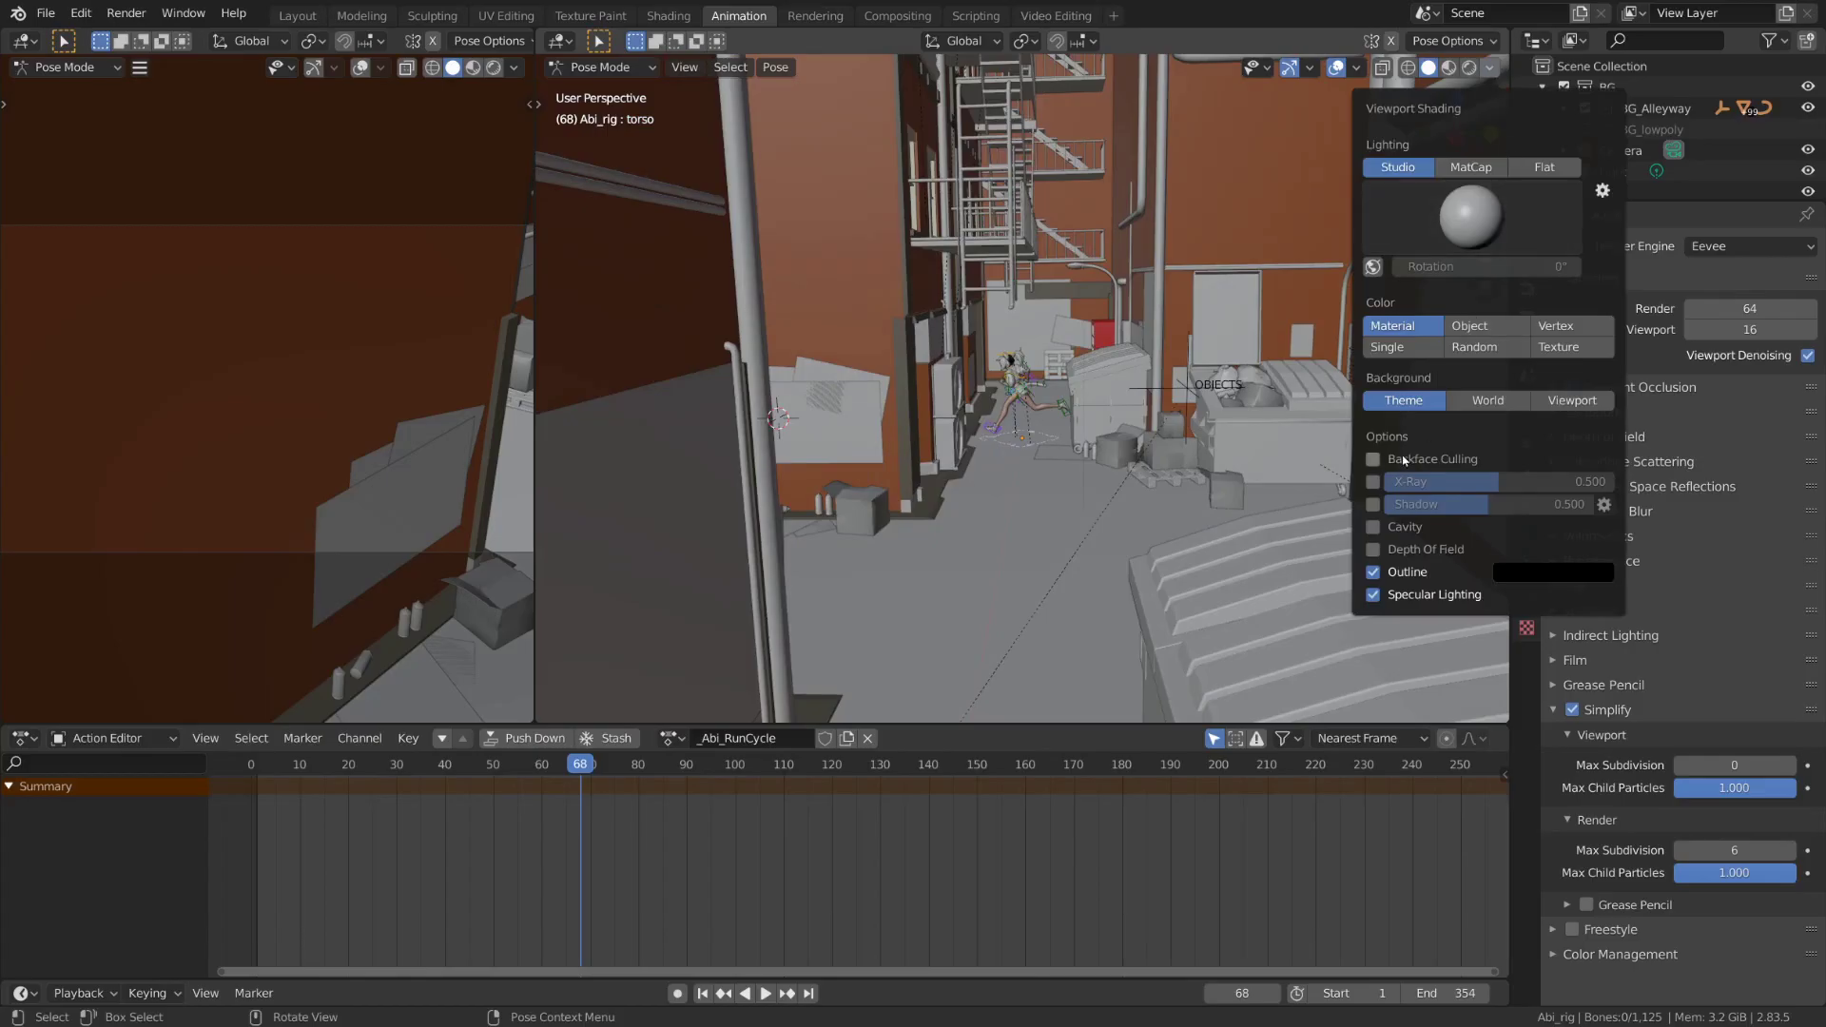
pyautogui.click(1373, 459)
pyautogui.moveTo(1236, 404)
pyautogui.mouseDown(button='middle')
pyautogui.moveTo(1132, 362)
pyautogui.moveTo(1156, 354)
pyautogui.moveTo(1133, 355)
pyautogui.moveTo(1094, 426)
pyautogui.moveTo(826, 414)
pyautogui.moveTo(979, 409)
pyautogui.mouseUp(button='middle')
pyautogui.scroll(7, 1133, 356)
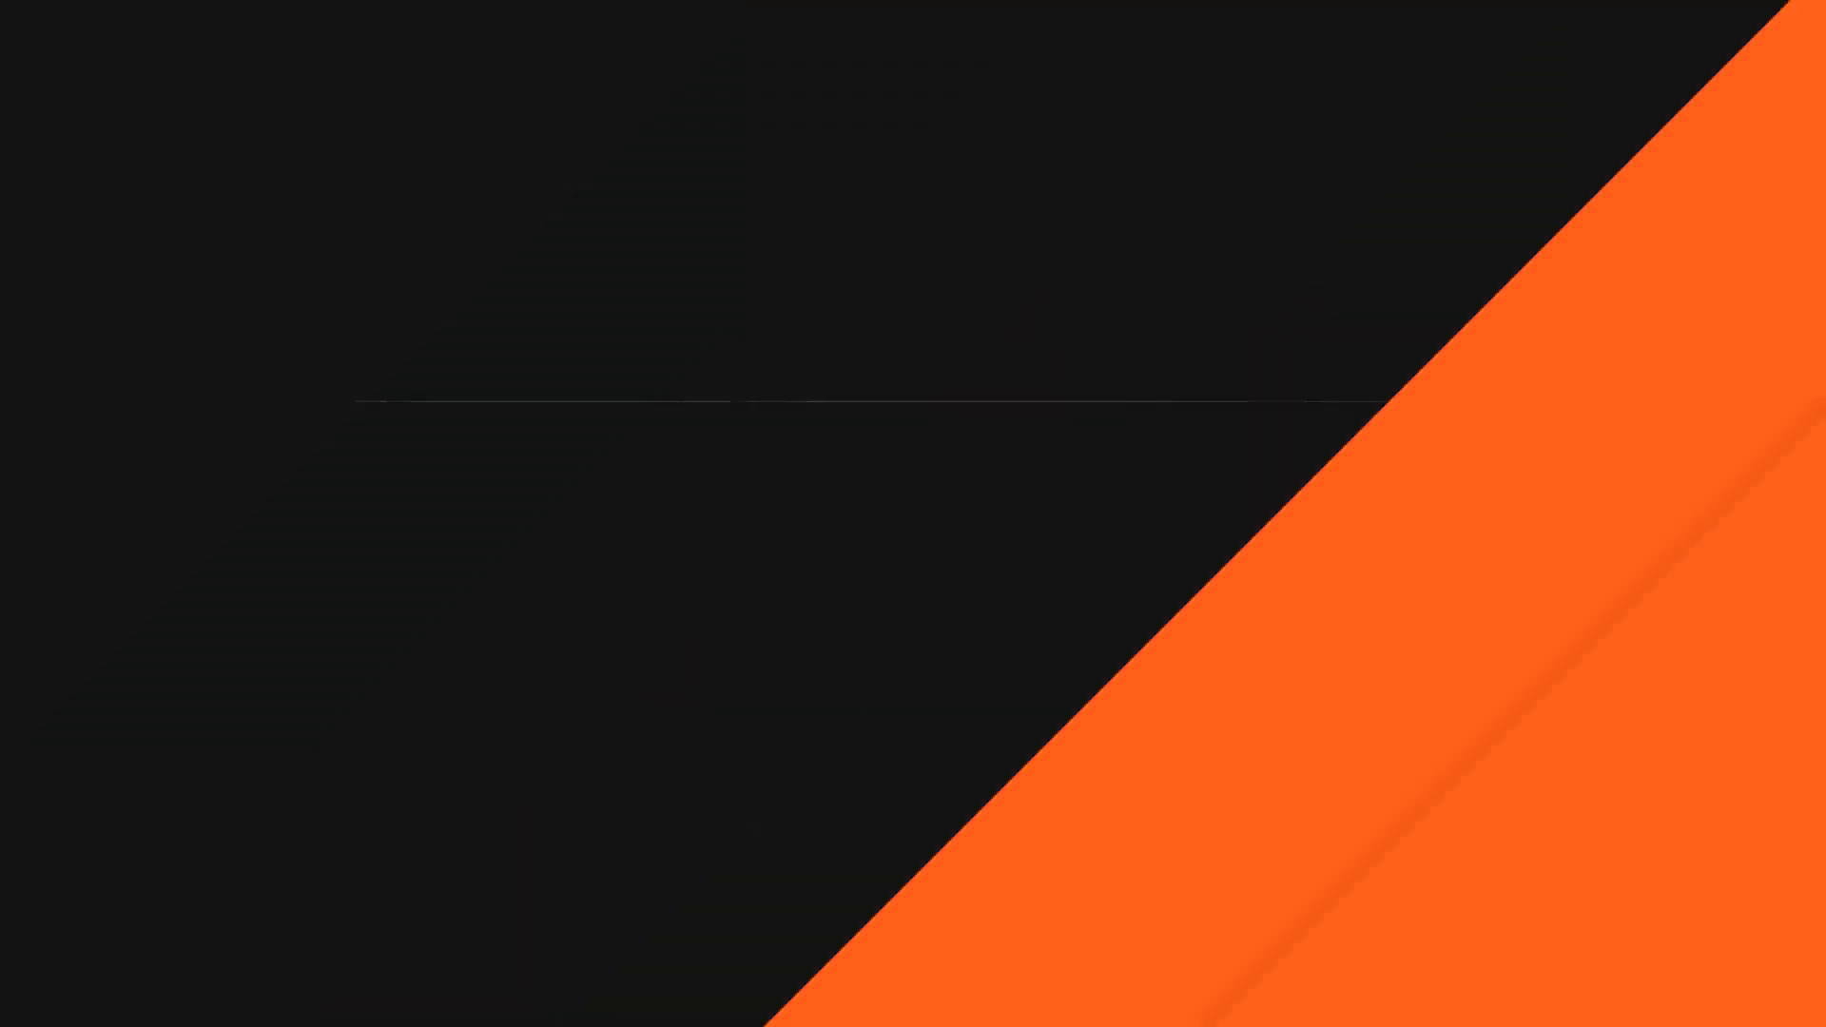
pyautogui.press('space')
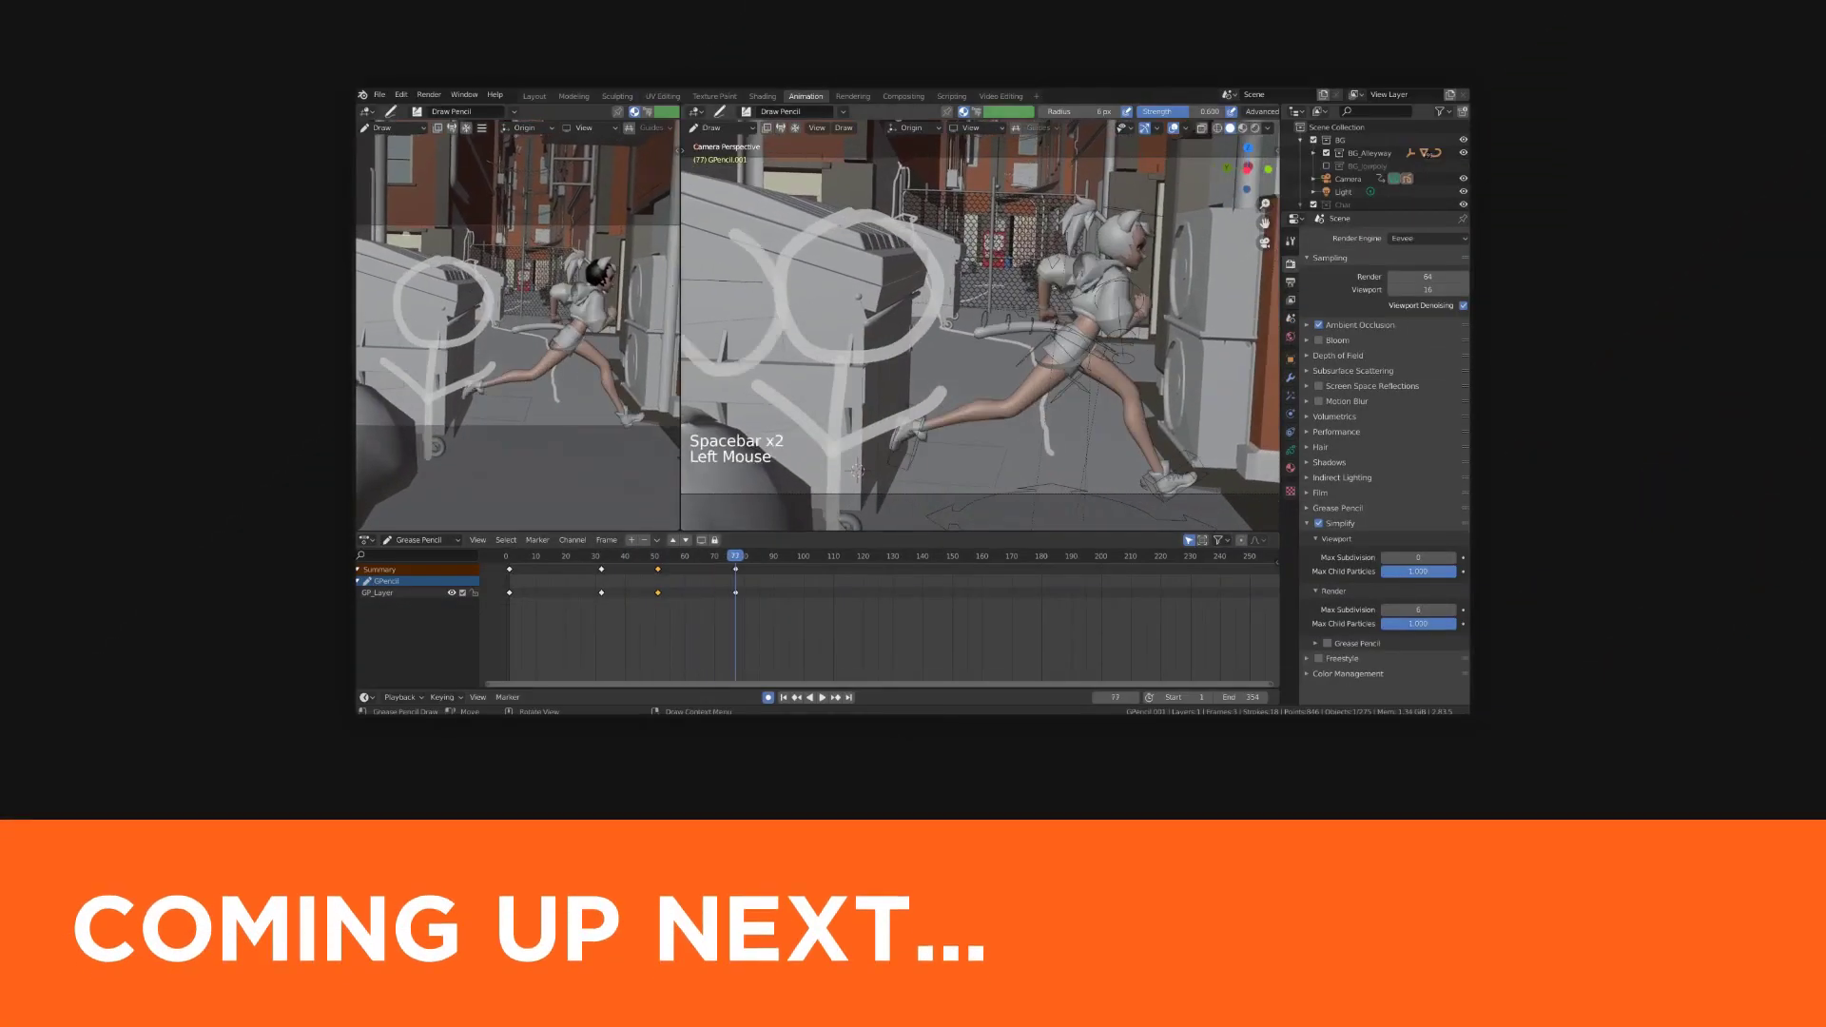